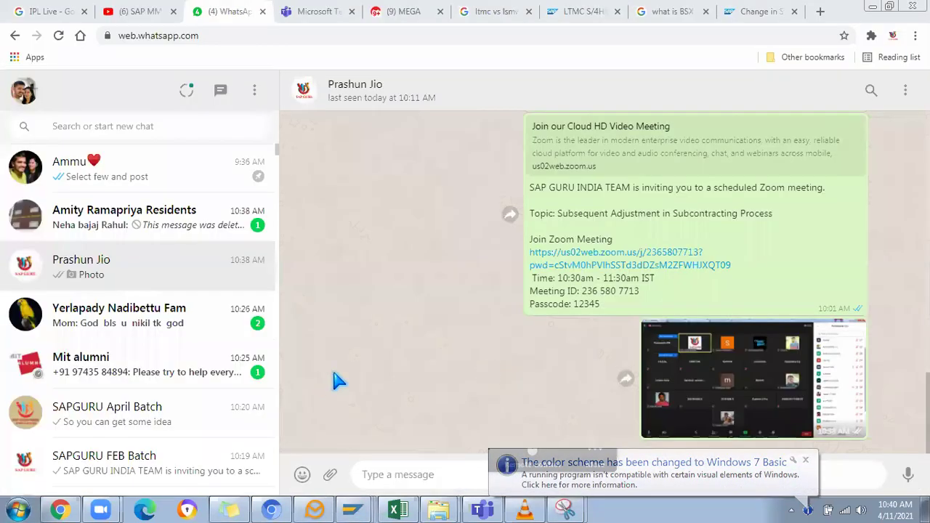
Step: Switch to the Susequent Adjustment workbook in Excel, show the Business Scenario sheet and dismiss the SAP GUI connection error dialogs
{"action": "key", "text": "super+d"}
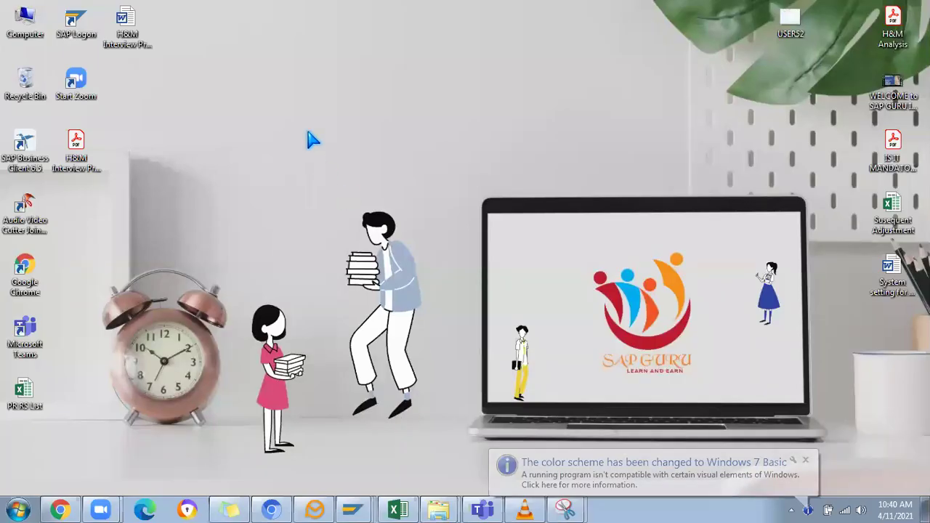
{"action": "right_click", "coordinate": [311, 135]}
{"action": "left_click", "coordinate": [316, 172]}
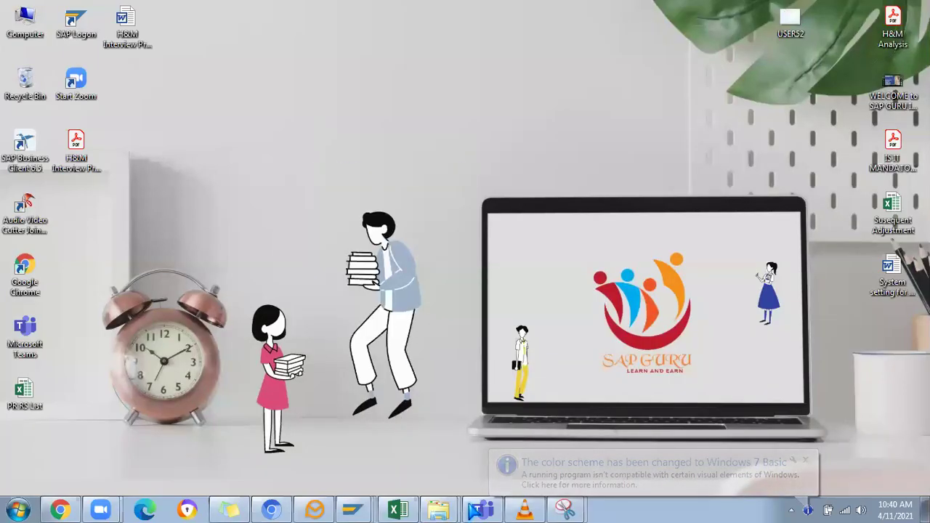
{"action": "left_click", "coordinate": [397, 508]}
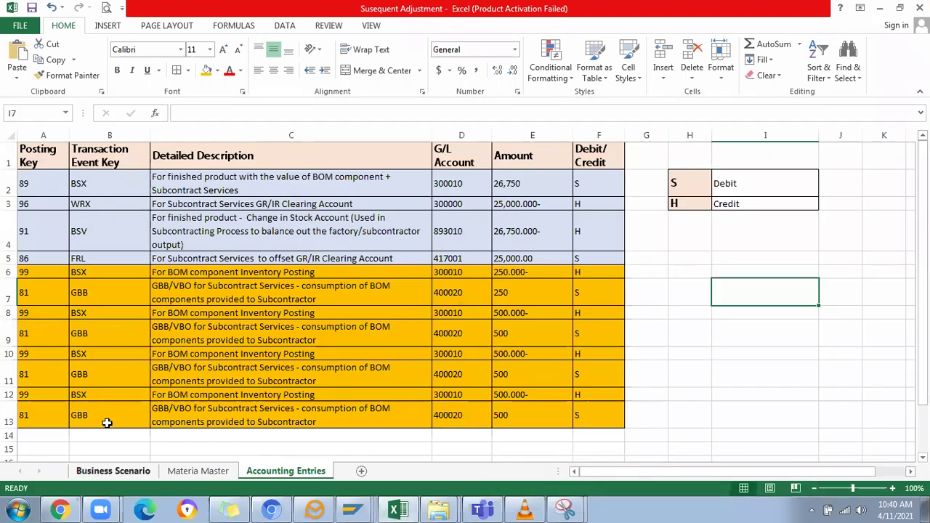
{"action": "left_click", "coordinate": [113, 471]}
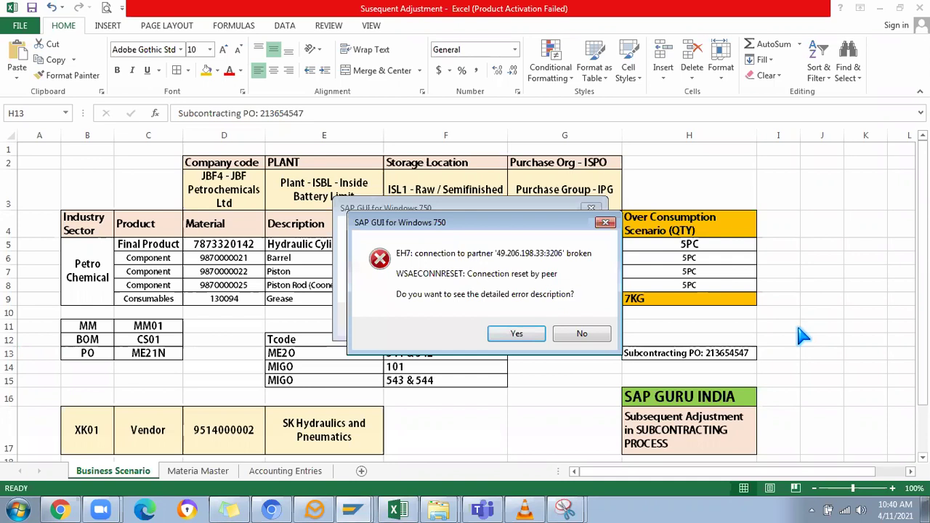
{"action": "left_click", "coordinate": [608, 333]}
{"action": "left_click", "coordinate": [573, 320]}
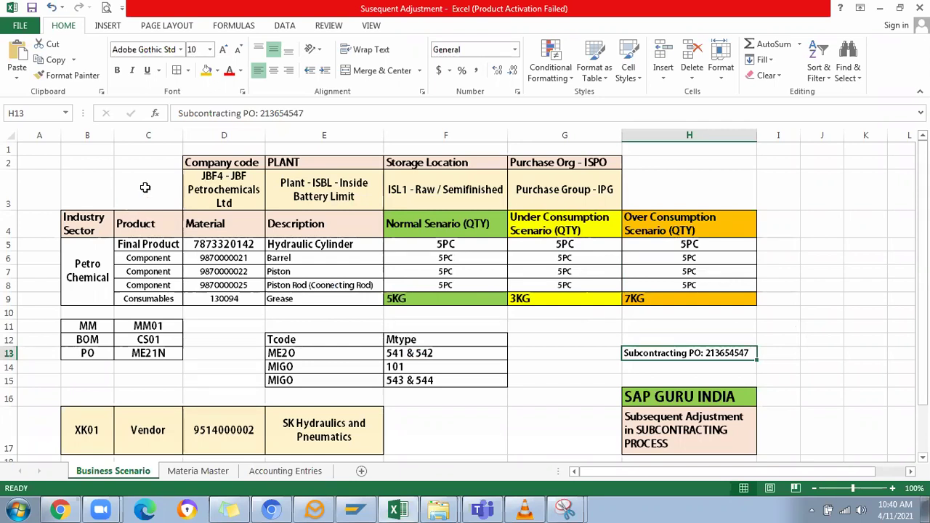
Step: Examine the organizational data and the normal, under and over consumption quantity columns on the Business Scenario sheet
{"action": "left_click", "coordinate": [233, 196]}
{"action": "left_click_drag", "start_coordinate": [222, 184], "coordinate": [567, 189]}
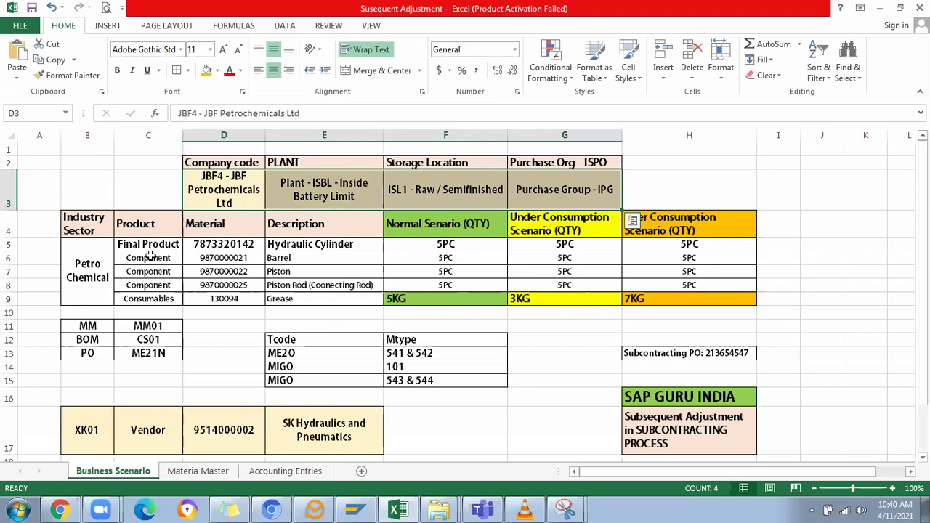
{"action": "left_click", "coordinate": [215, 246]}
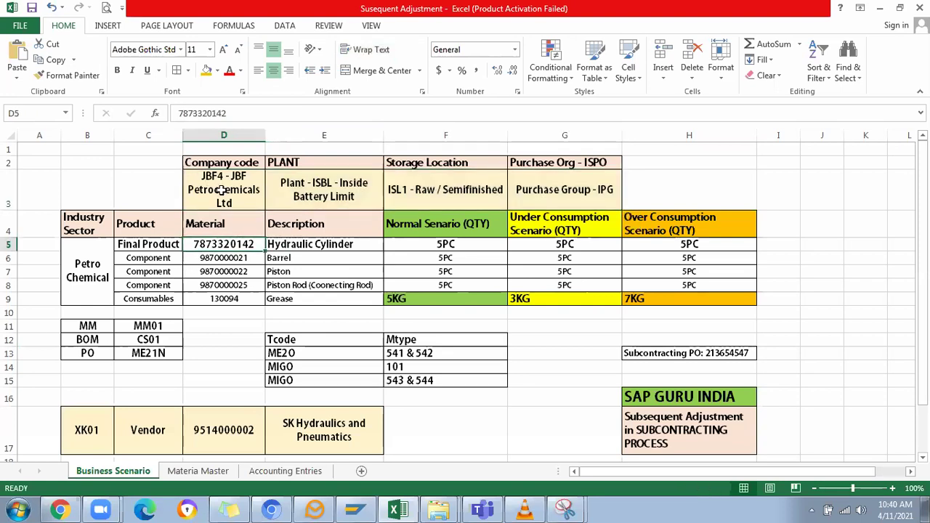
{"action": "left_click_drag", "start_coordinate": [31, 160], "coordinate": [665, 368]}
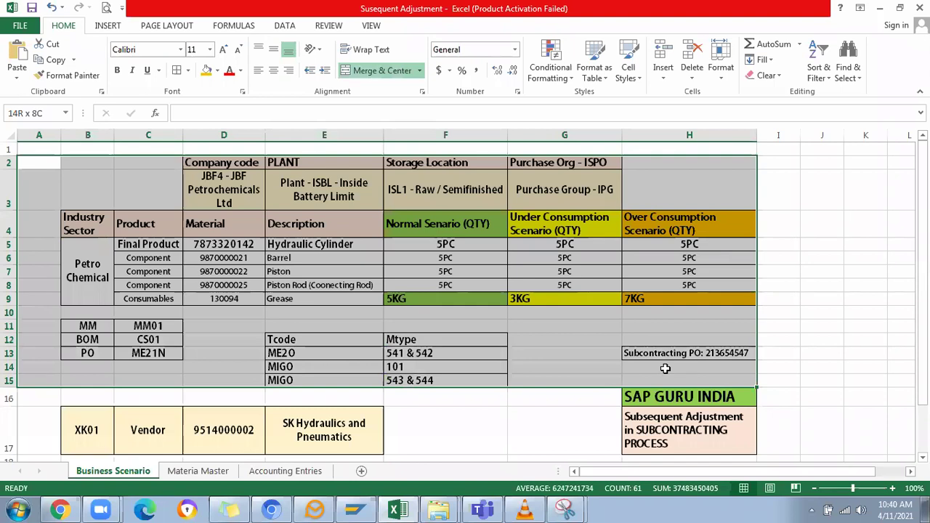
{"action": "left_click", "coordinate": [833, 280]}
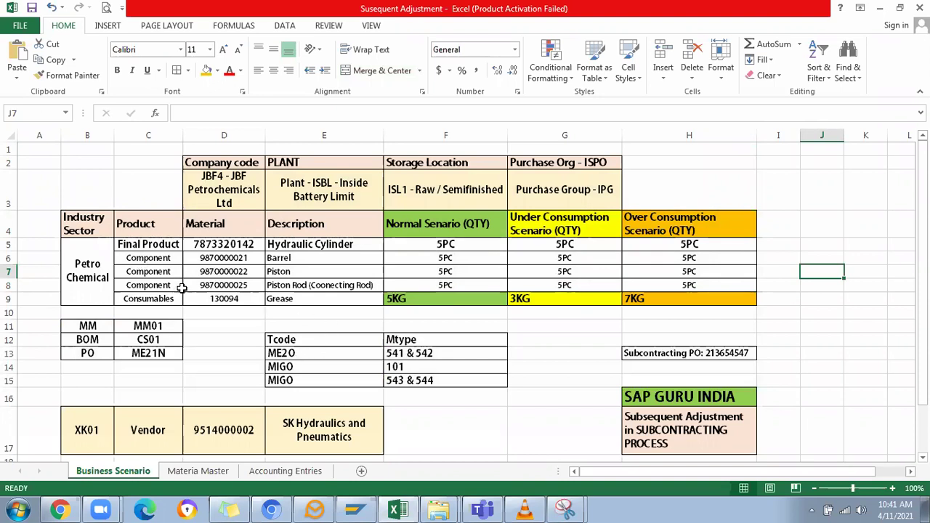
{"action": "left_click", "coordinate": [420, 149]}
{"action": "left_click", "coordinate": [422, 226]}
{"action": "left_click_drag", "start_coordinate": [422, 225], "coordinate": [438, 299]}
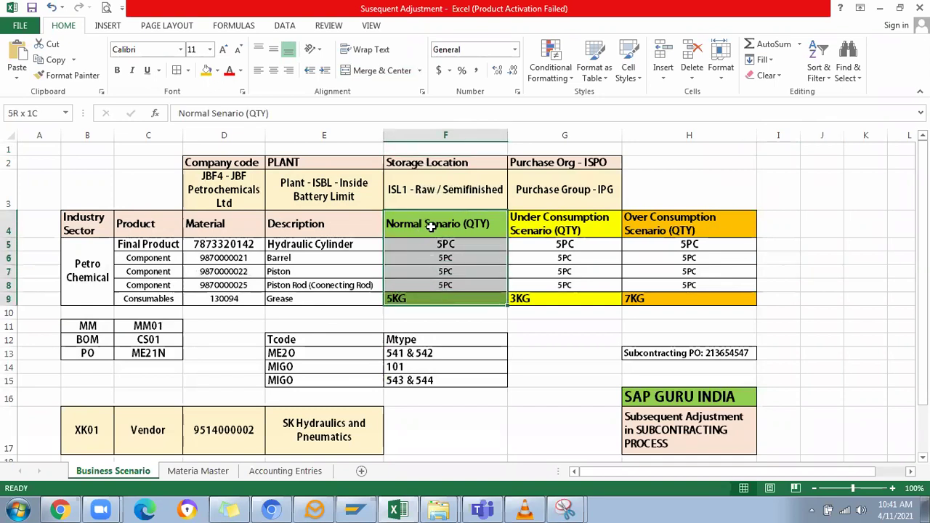
{"action": "left_click_drag", "start_coordinate": [544, 224], "coordinate": [564, 299]}
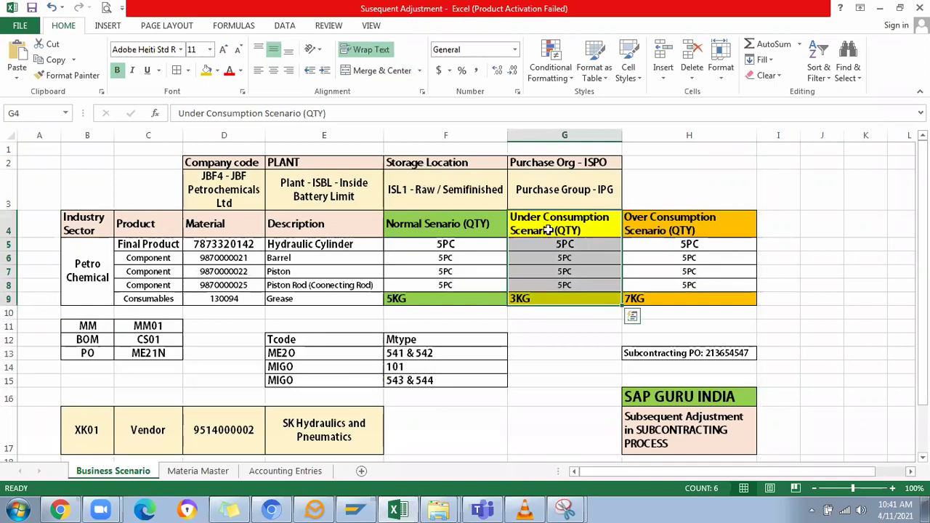
{"action": "left_click_drag", "start_coordinate": [669, 225], "coordinate": [682, 298]}
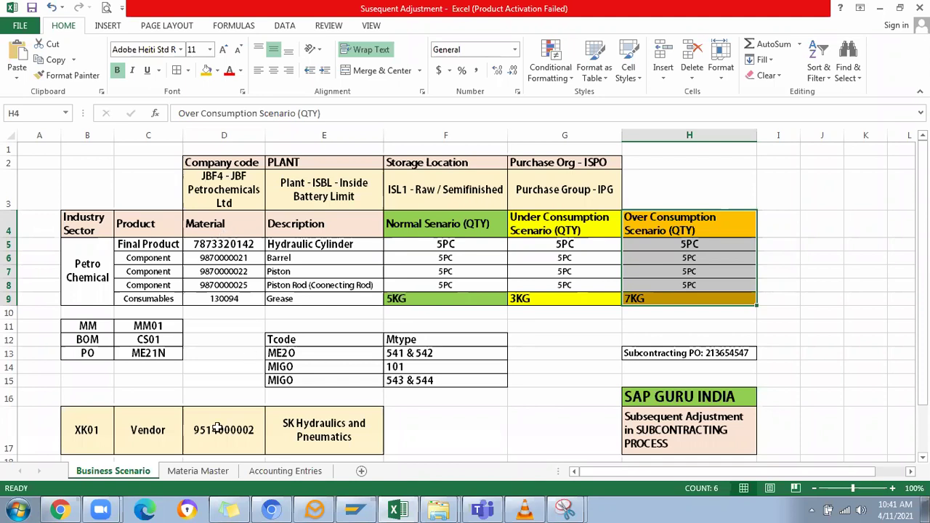
Step: Look through the Materia Master and Accounting Entries sheets and return to the Business Scenario sheet
{"action": "left_click", "coordinate": [198, 471]}
{"action": "key", "text": "ctrl+Page_Up"}
{"action": "key", "text": "ctrl+Page_Down"}
{"action": "key", "text": "ctrl+Page_Down"}
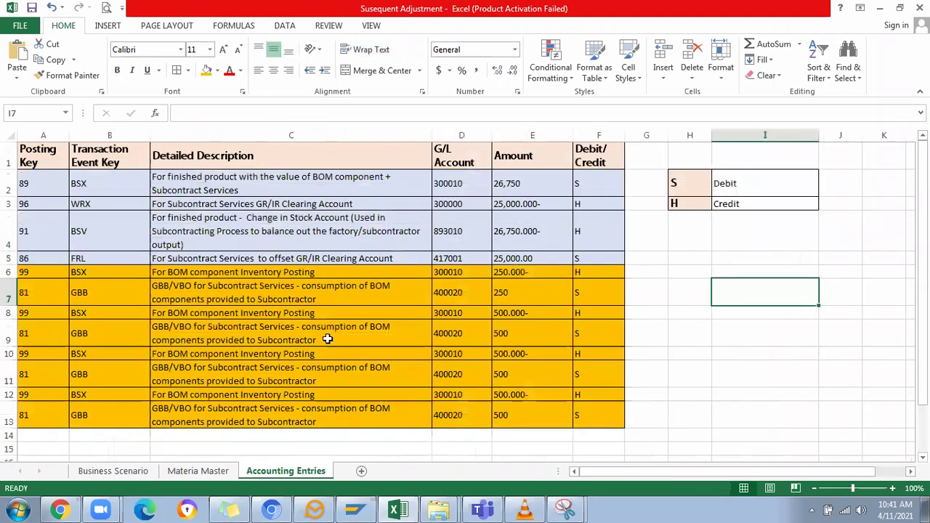
{"action": "key", "text": "ctrl+Page_Up"}
{"action": "key", "text": "ctrl+Page_Up"}
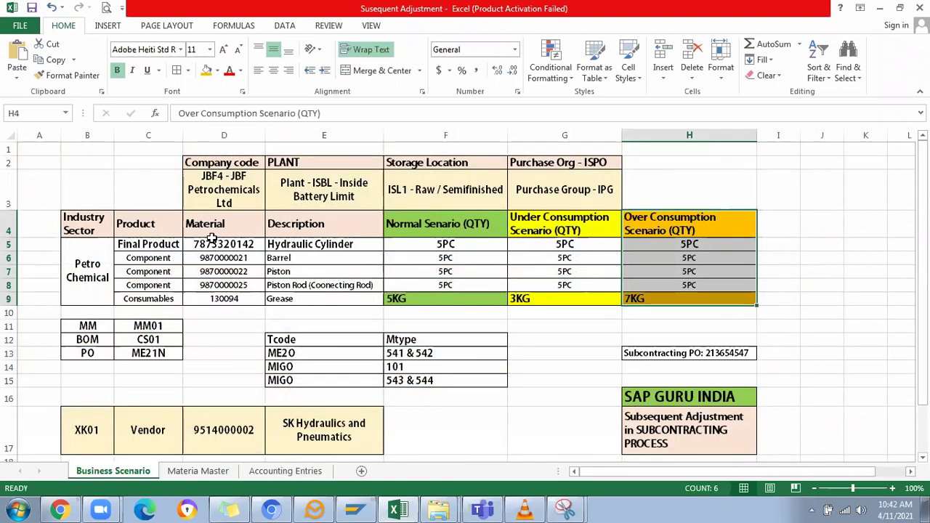
Step: Review the final product's material number and description, along with the company code and plant cells
{"action": "left_click", "coordinate": [214, 246]}
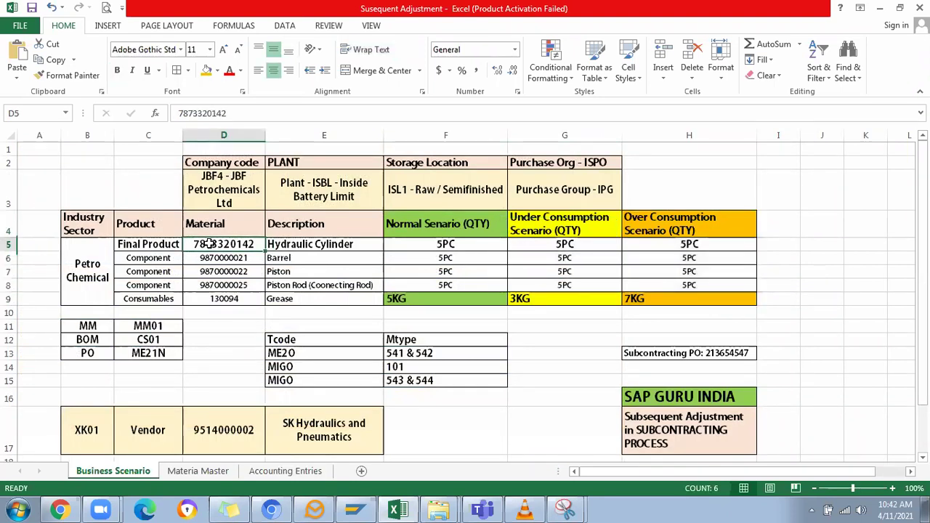
{"action": "left_click", "coordinate": [295, 246]}
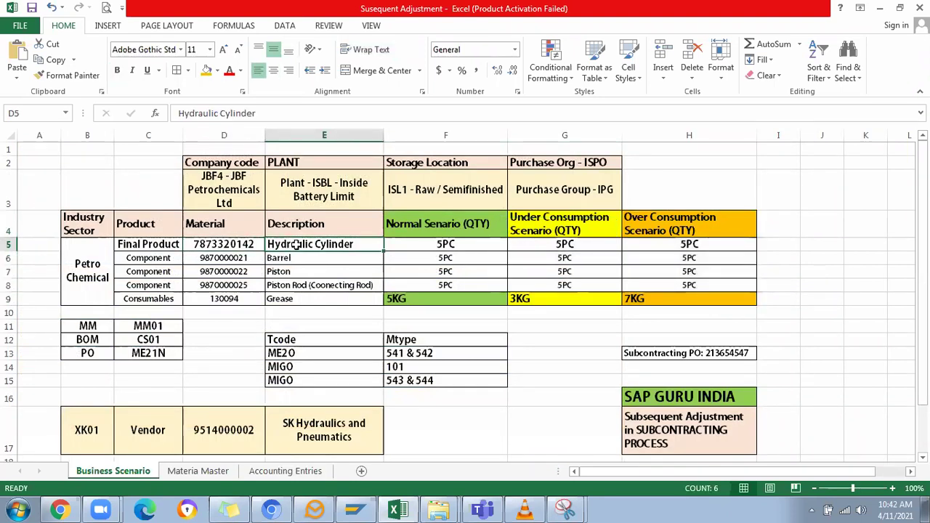
{"action": "left_click", "coordinate": [216, 245]}
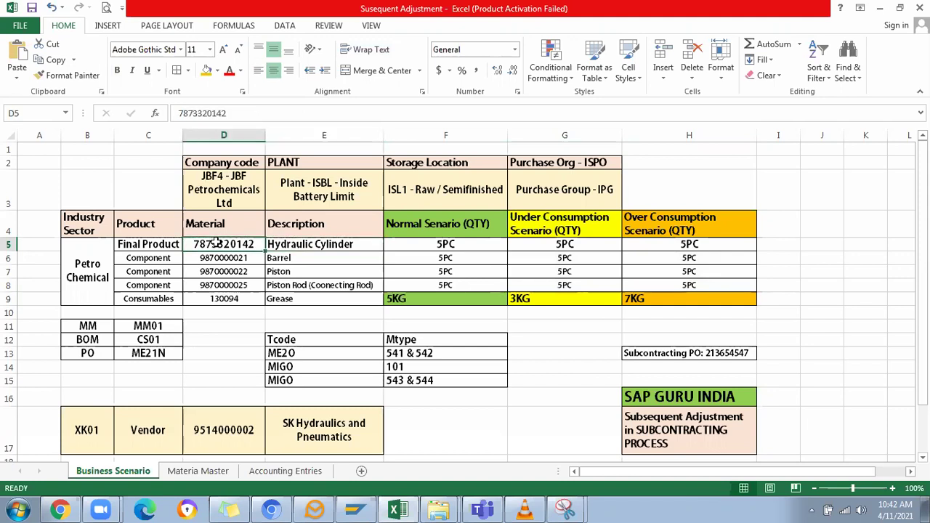
{"action": "left_click", "coordinate": [232, 181]}
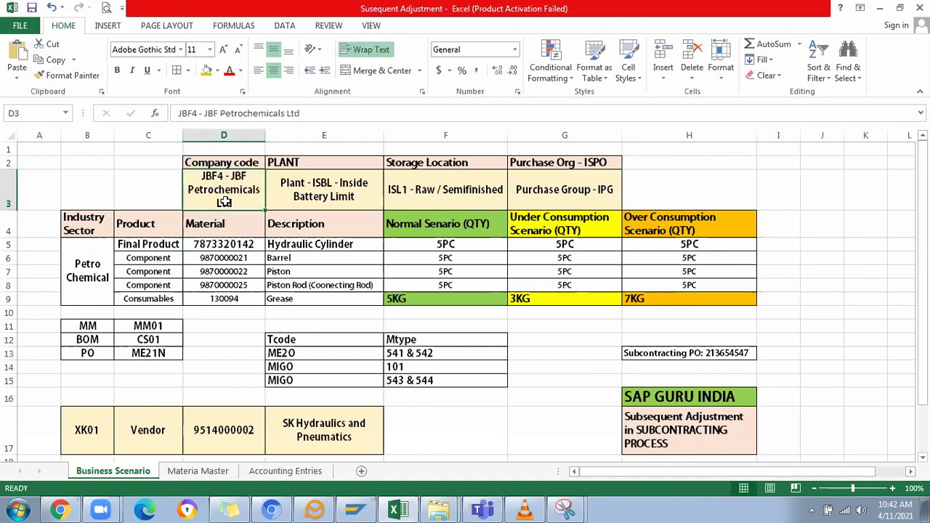
{"action": "left_click", "coordinate": [323, 190]}
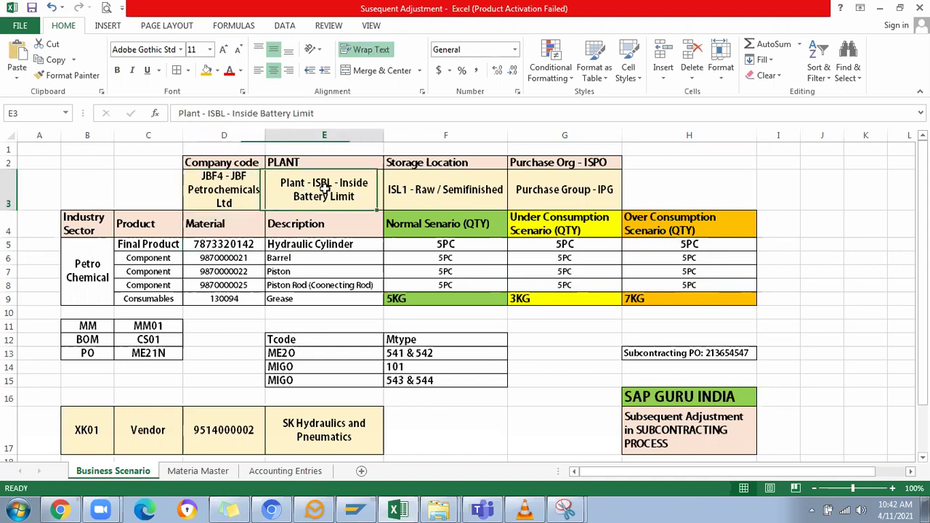
Step: Extend the storage location entry in cell F3 to read "ISL1 - Raw / Semifinished , ISL2 - Finshed Goods"
{"action": "left_click", "coordinate": [420, 182]}
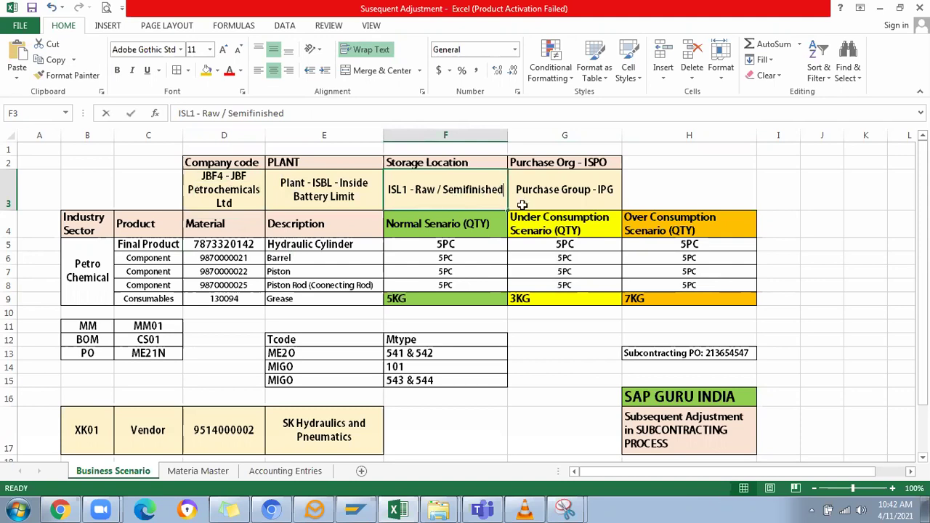
{"action": "double_click", "coordinate": [500, 190]}
{"action": "key", "text": "Return"}
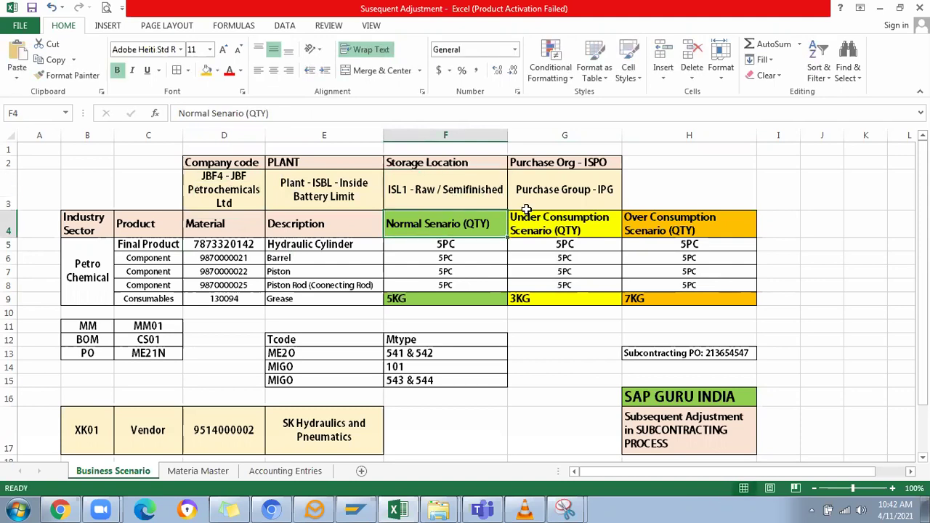
{"action": "left_click", "coordinate": [459, 200]}
{"action": "left_click", "coordinate": [338, 109]}
{"action": "type", "text": "."}
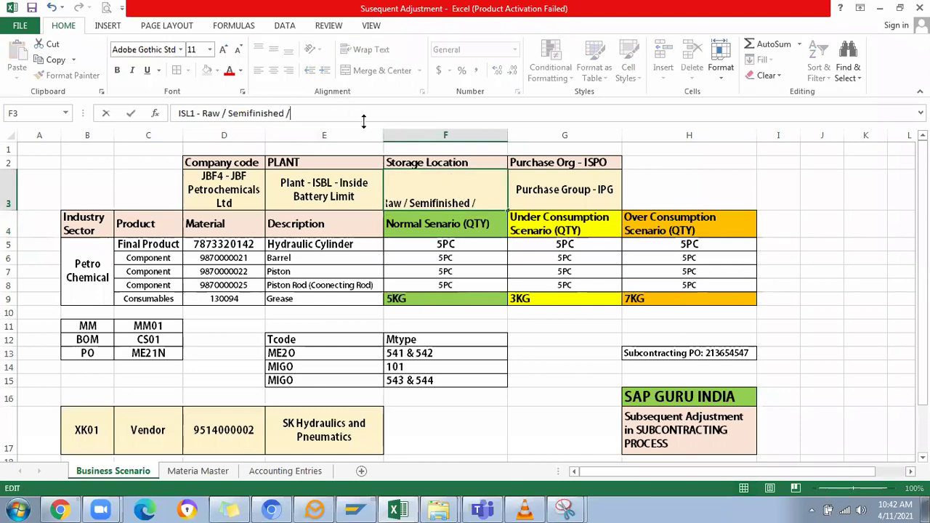
{"action": "type", "text": " ISL"}
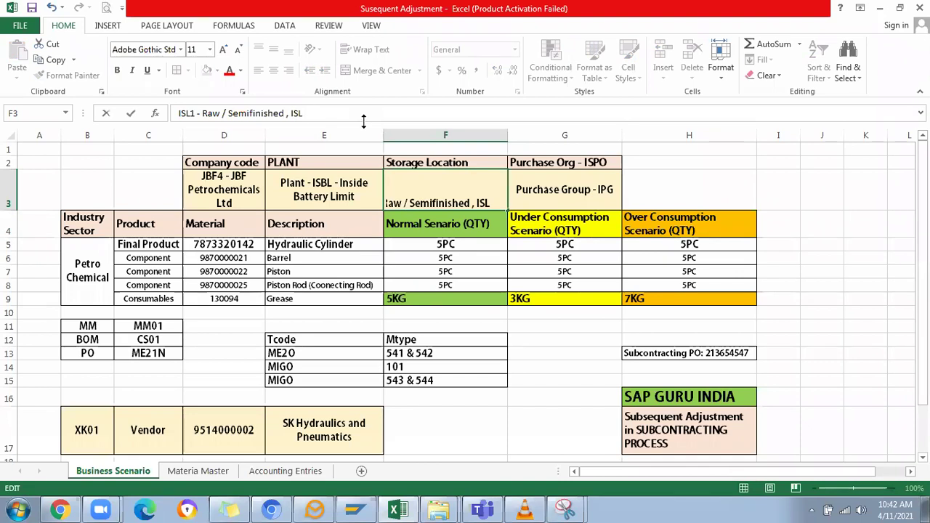
{"action": "type", "text": "2 - Finshed Goods"}
{"action": "key", "text": "Return"}
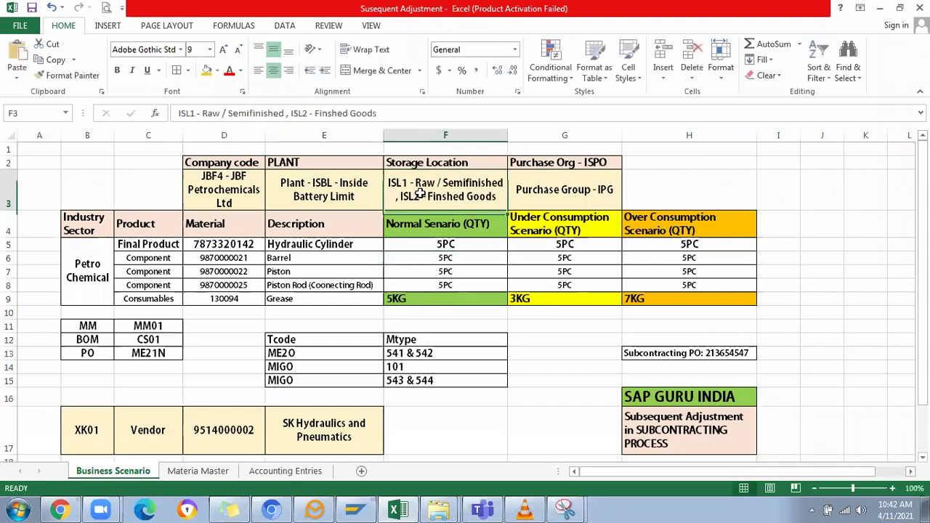
Step: Review the purchase organization and group, the industry sector, and the product types with their material numbers
{"action": "left_click", "coordinate": [567, 200]}
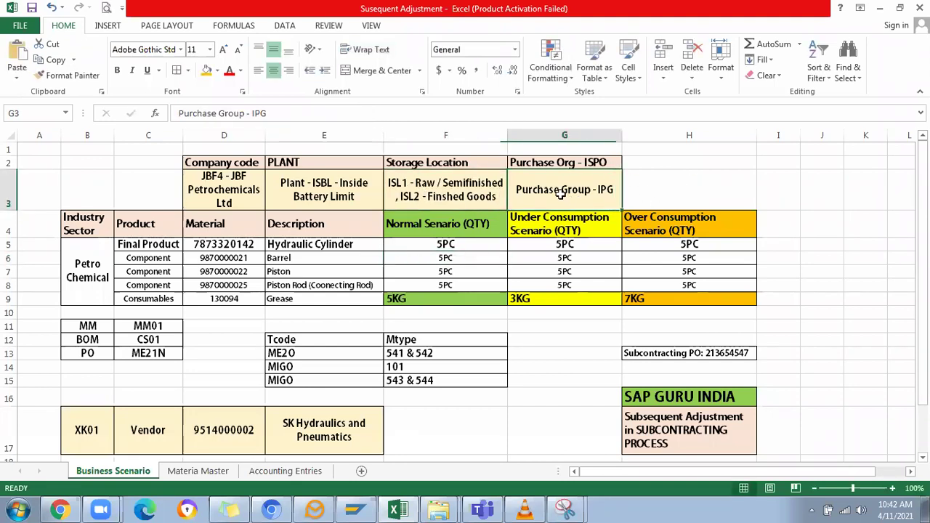
{"action": "left_click", "coordinate": [561, 165]}
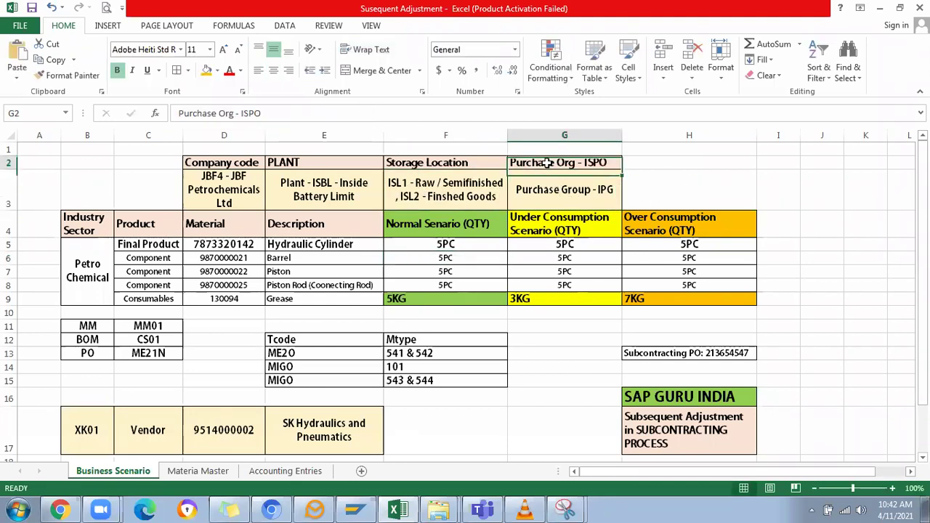
{"action": "left_click", "coordinate": [579, 198]}
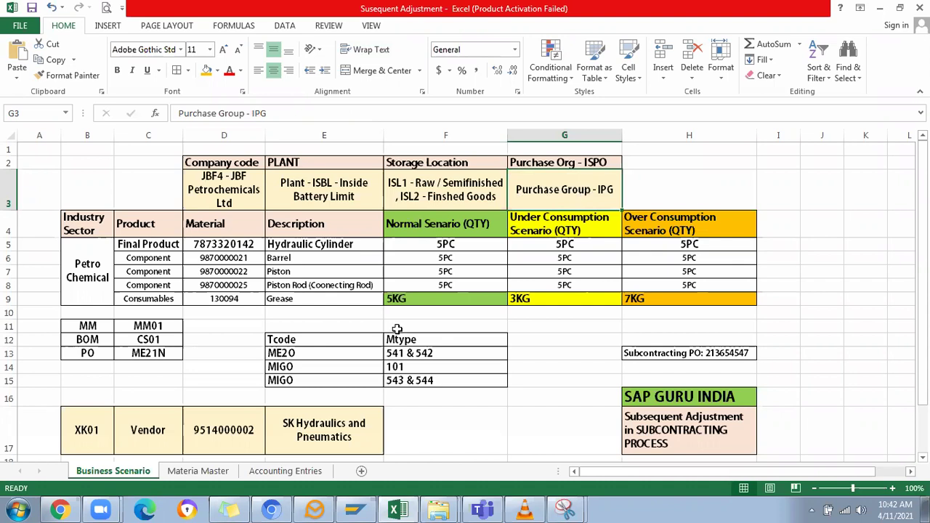
{"action": "left_click", "coordinate": [90, 267]}
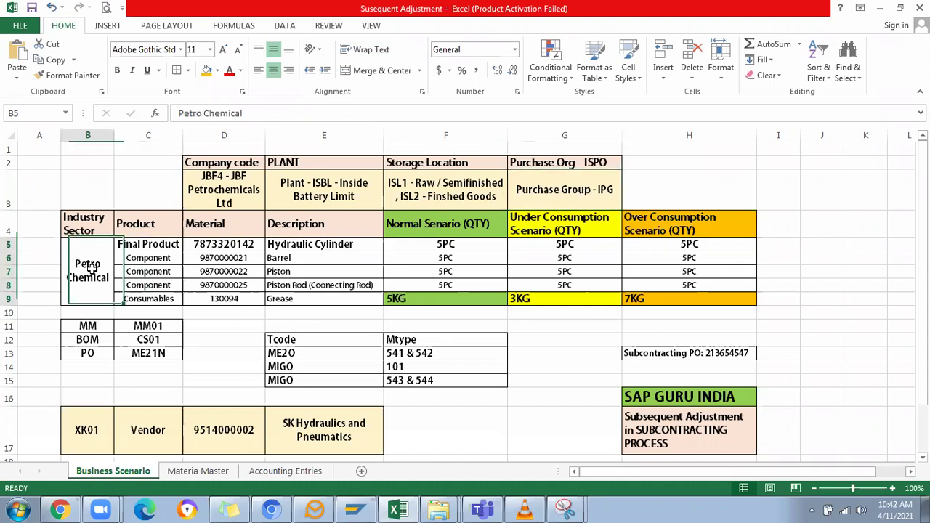
{"action": "left_click", "coordinate": [149, 223]}
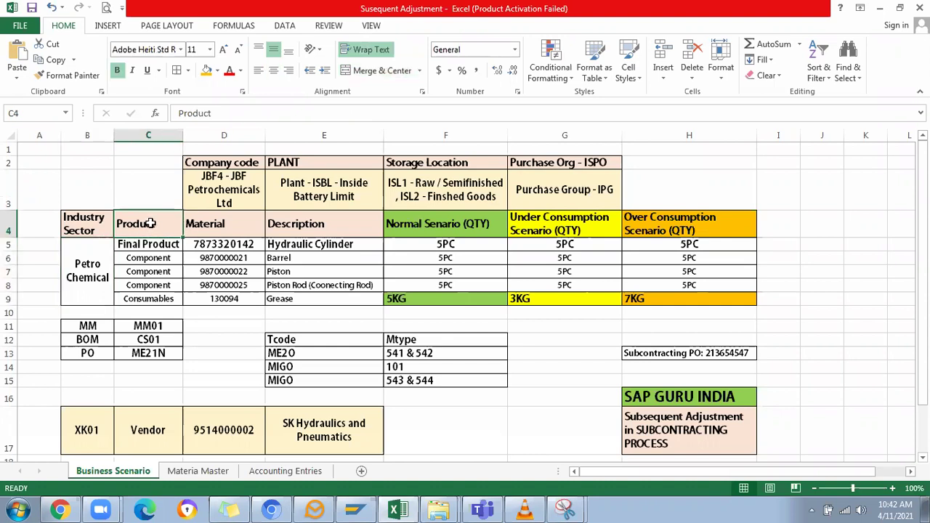
{"action": "left_click", "coordinate": [146, 246]}
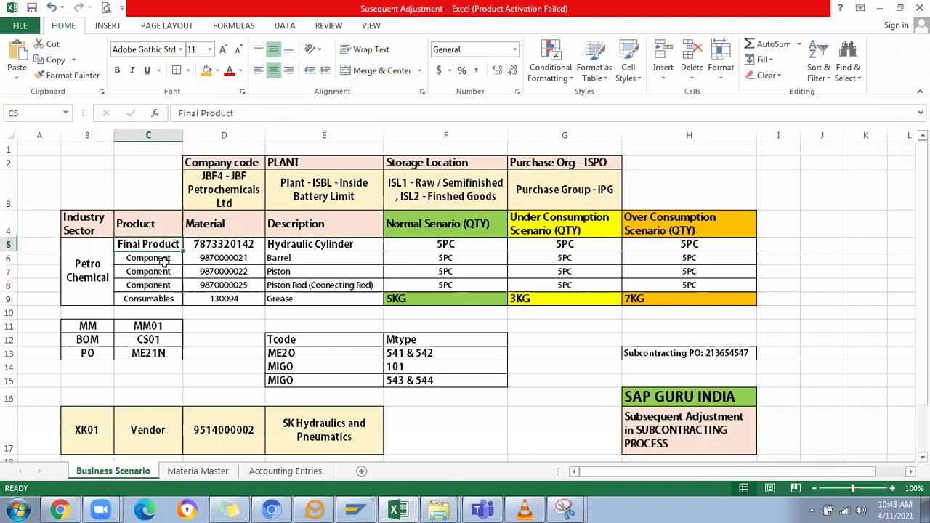
{"action": "left_click", "coordinate": [146, 263]}
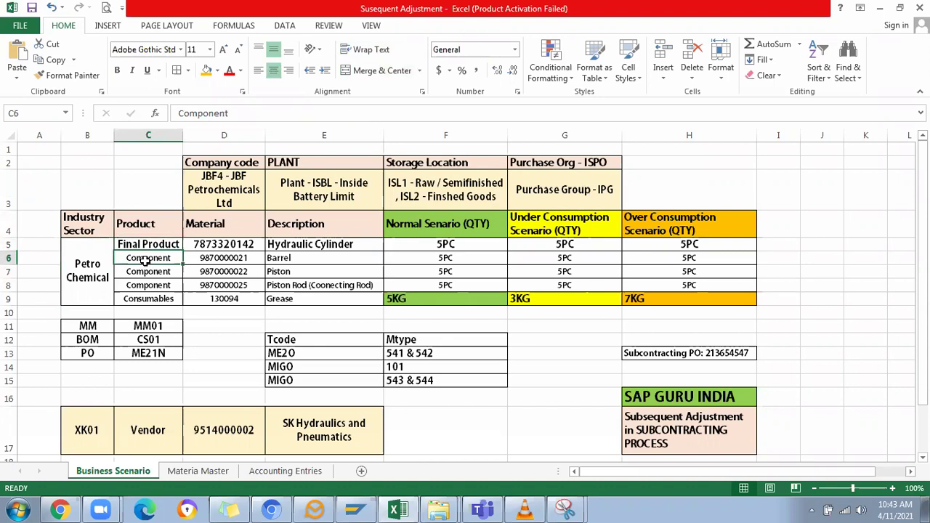
{"action": "left_click", "coordinate": [204, 246]}
{"action": "left_click", "coordinate": [205, 262]}
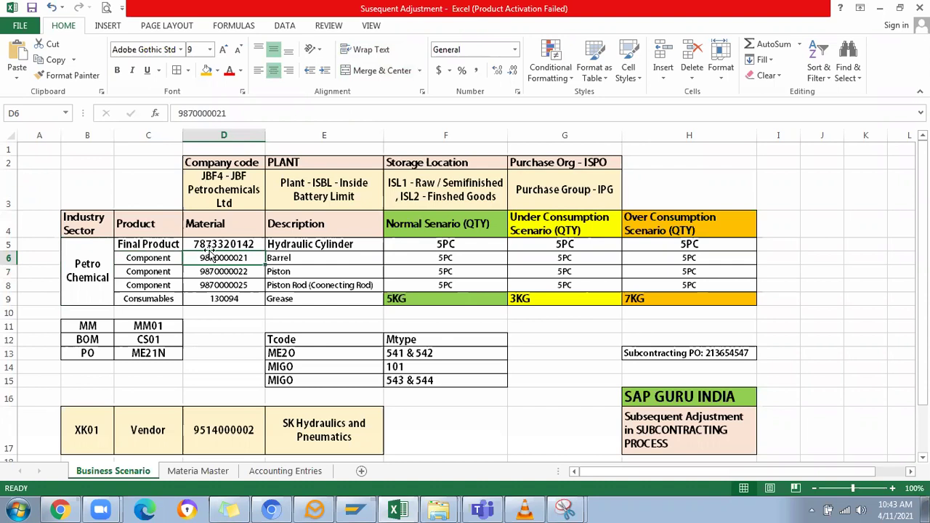
Step: Examine the final product and its components, their descriptions, and the quantities under the three consumption scenarios
{"action": "left_click", "coordinate": [143, 245]}
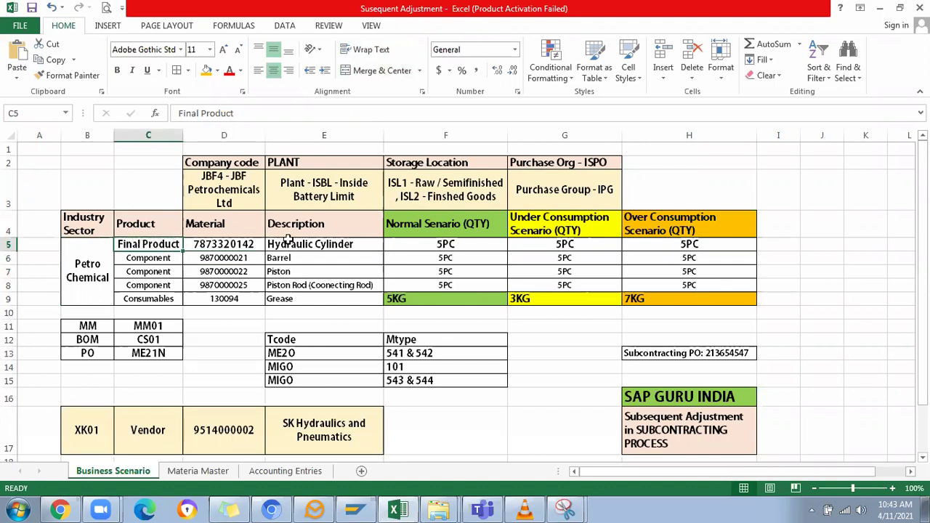
{"action": "left_click", "coordinate": [214, 246]}
{"action": "left_click_drag", "start_coordinate": [233, 274], "coordinate": [231, 301]}
{"action": "left_click", "coordinate": [293, 258]}
{"action": "left_click_drag", "start_coordinate": [293, 258], "coordinate": [328, 278]}
{"action": "type", "text": "Barrel Piston Piston Rod (Coonecting Rod)"}
{"action": "left_click_drag", "start_coordinate": [452, 260], "coordinate": [445, 298]}
{"action": "key", "text": "ctrl+v"}
{"action": "left_click", "coordinate": [436, 298]}
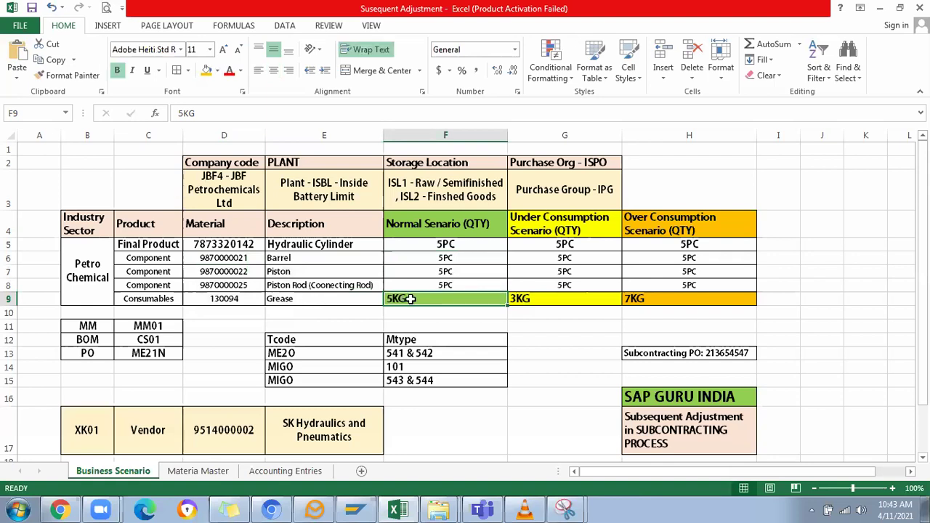
{"action": "left_click_drag", "start_coordinate": [566, 221], "coordinate": [671, 293]}
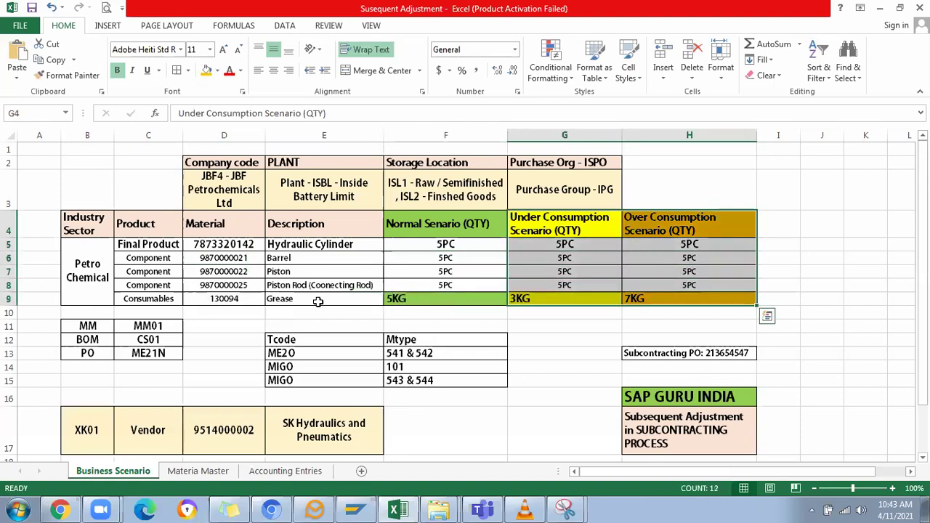
Step: Review the grease quantities for under and over consumption, the subcontracting PO cell, and the normal scenario quantities
{"action": "left_click", "coordinate": [551, 299]}
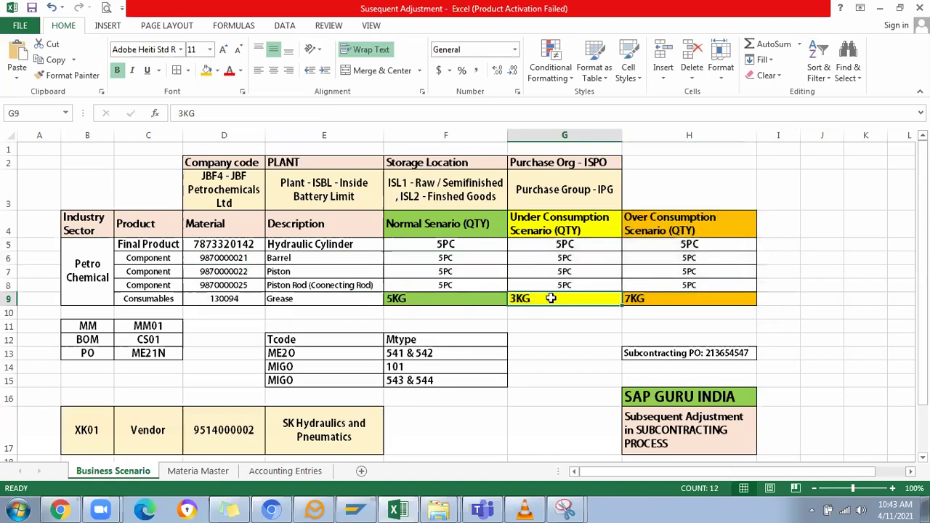
{"action": "left_click", "coordinate": [691, 299]}
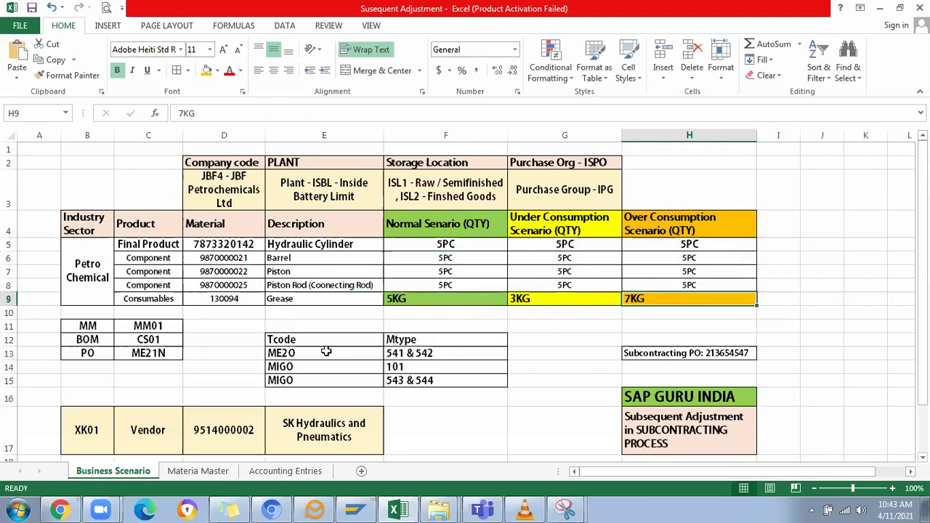
{"action": "left_click", "coordinate": [661, 355]}
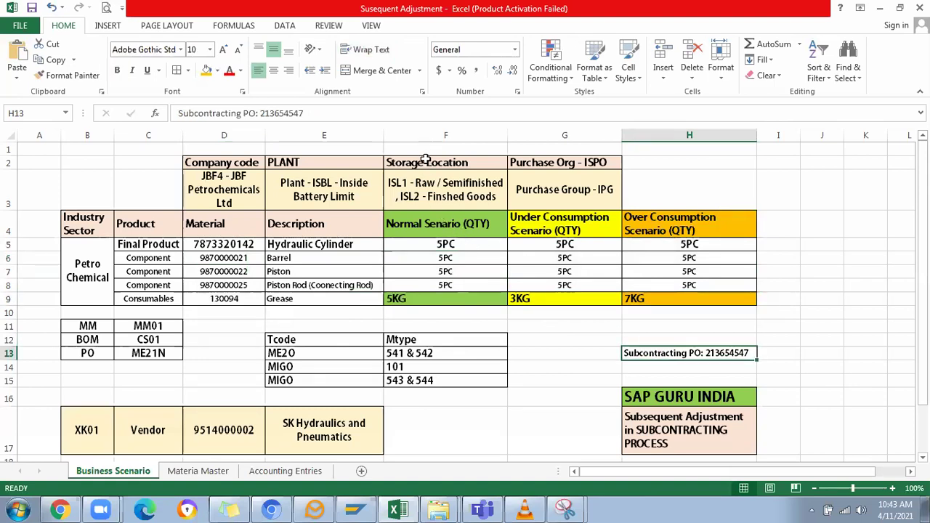
{"action": "left_click_drag", "start_coordinate": [428, 222], "coordinate": [449, 297]}
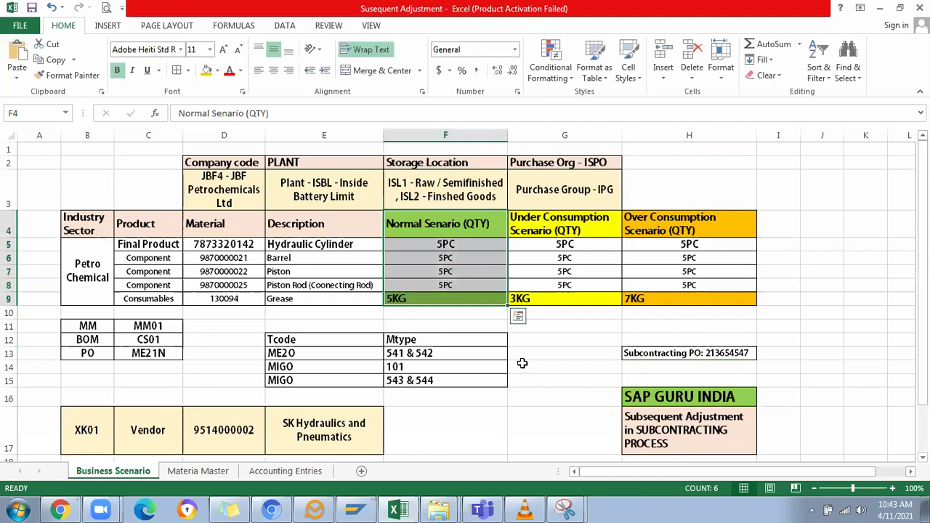
{"action": "left_click", "coordinate": [550, 96]}
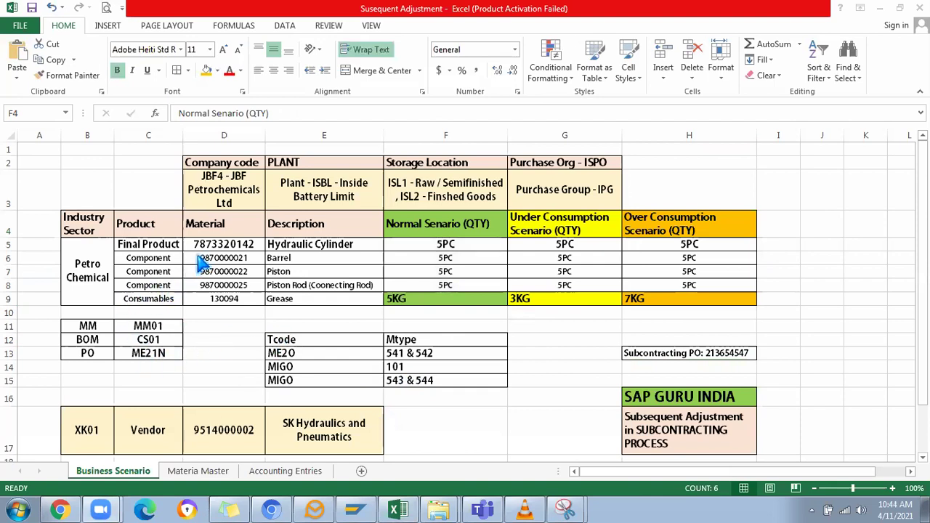
Step: Examine the final product's material number, its component descriptions, and the BOM transaction code entry
{"action": "left_click", "coordinate": [240, 247]}
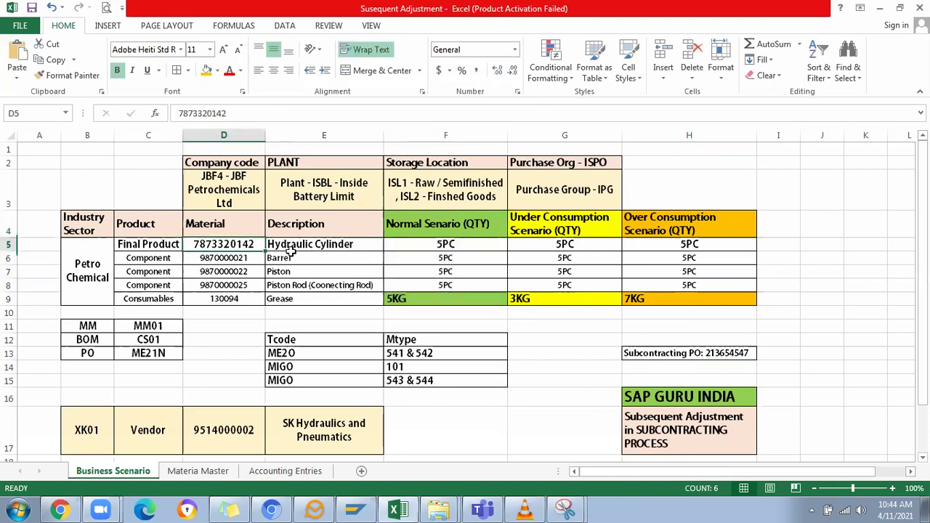
{"action": "left_click", "coordinate": [293, 258]}
{"action": "left_click_drag", "start_coordinate": [293, 258], "coordinate": [302, 299]}
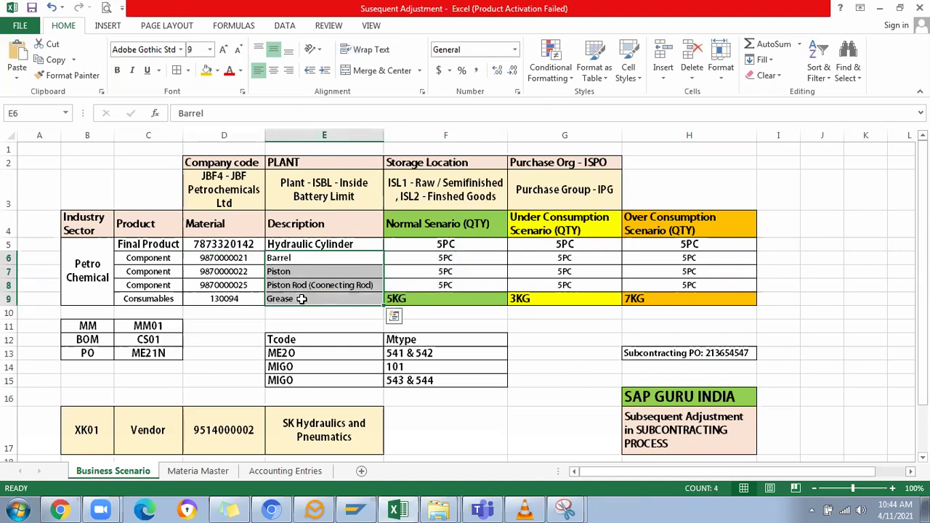
{"action": "left_click_drag", "start_coordinate": [70, 340], "coordinate": [129, 339]}
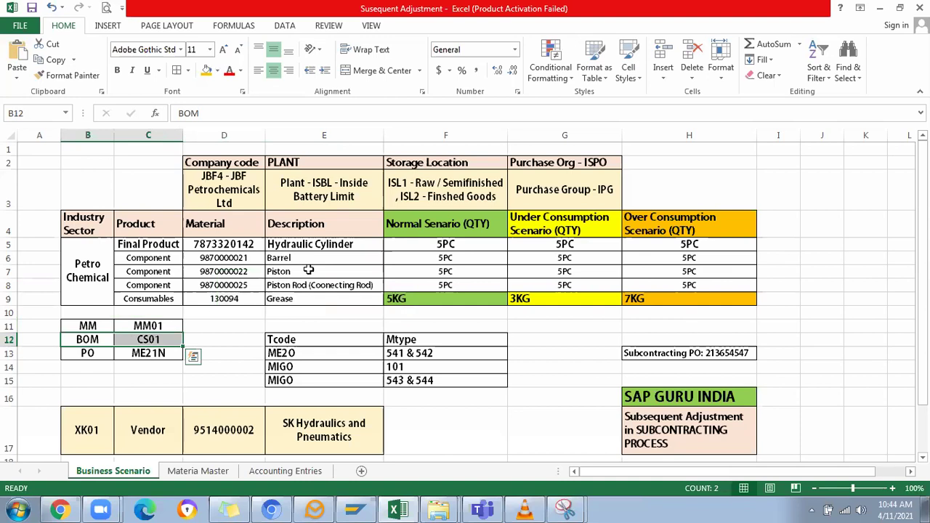
{"action": "key", "text": "Escape"}
Step: Switch to SAP Logon, open the system connection, and log on with the user ID and account password
{"action": "left_click", "coordinate": [356, 511]}
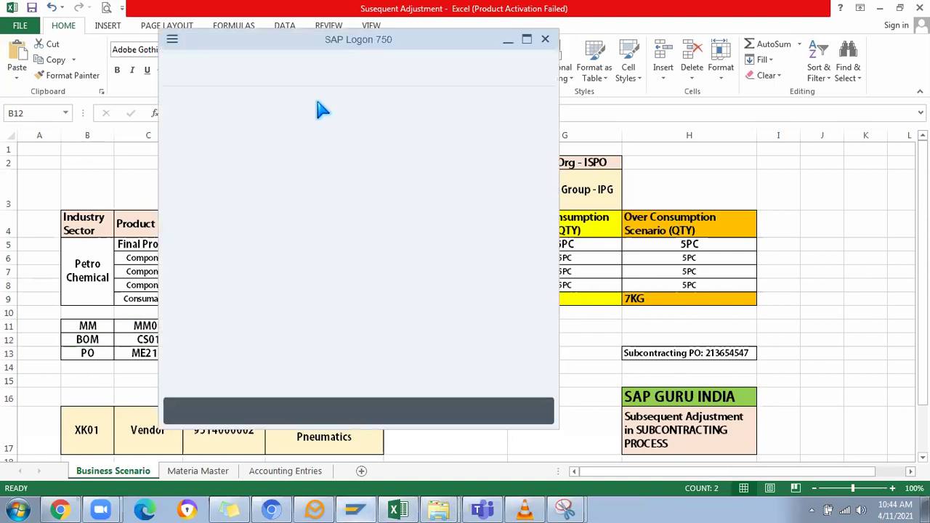
{"action": "double_click", "coordinate": [354, 162]}
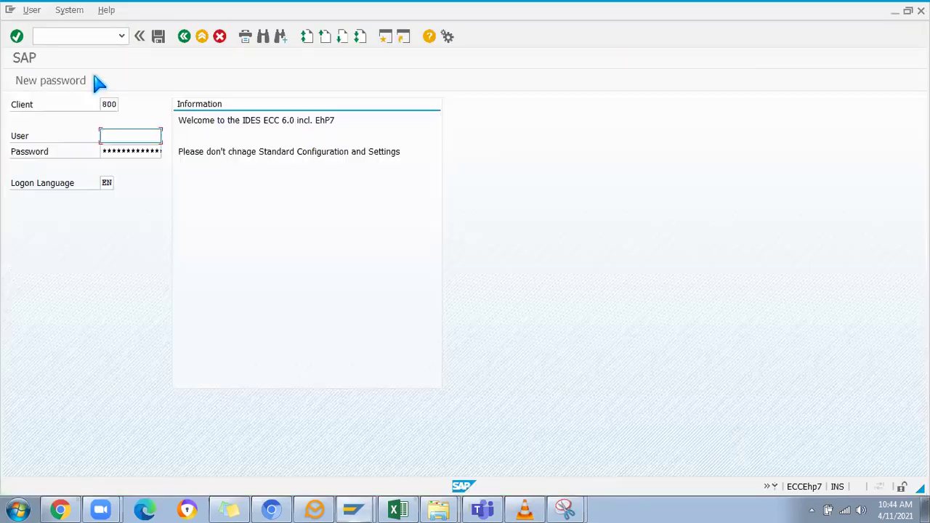
{"action": "left_click", "coordinate": [120, 136]}
{"action": "left_click", "coordinate": [125, 148]}
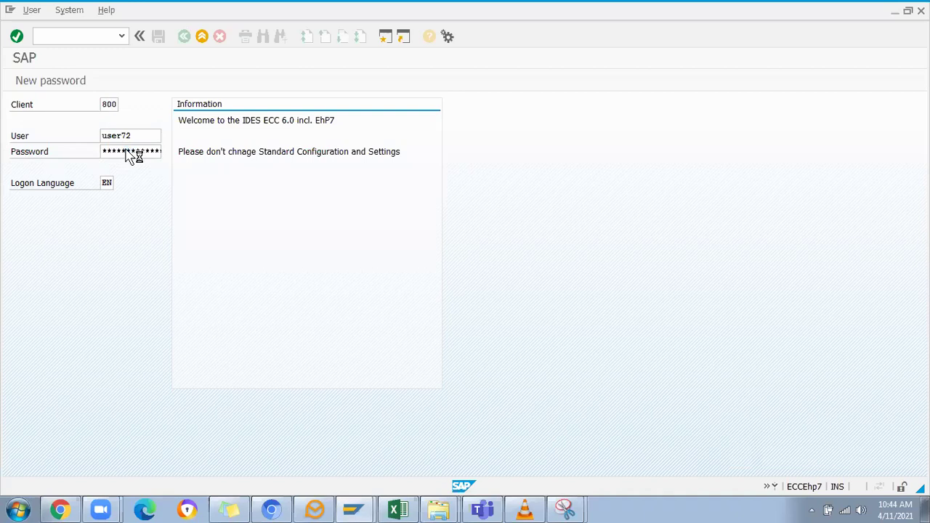
{"action": "key", "text": "Return"}
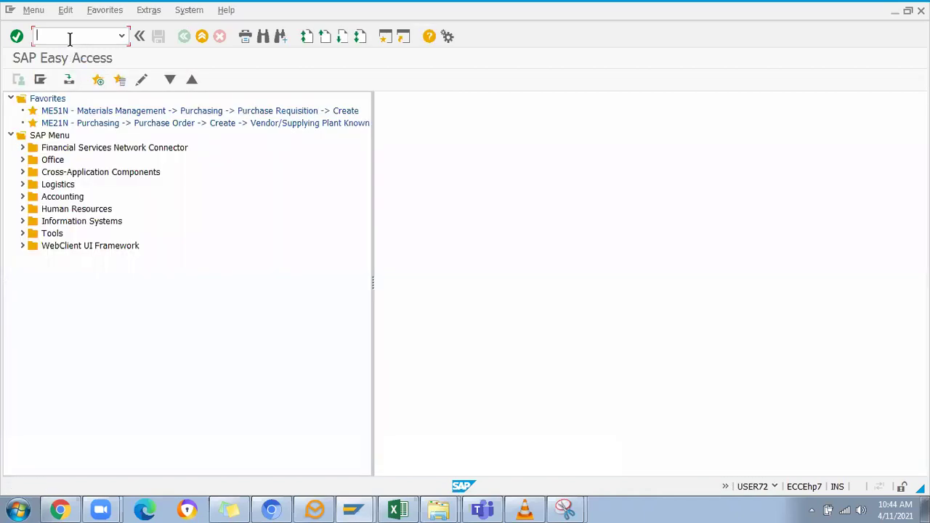
Step: Open transaction ME21N for creating a purchase order and bring up a new session at SAP Easy Access
{"action": "type", "text": "Me21n"}
{"action": "key", "text": "Return"}
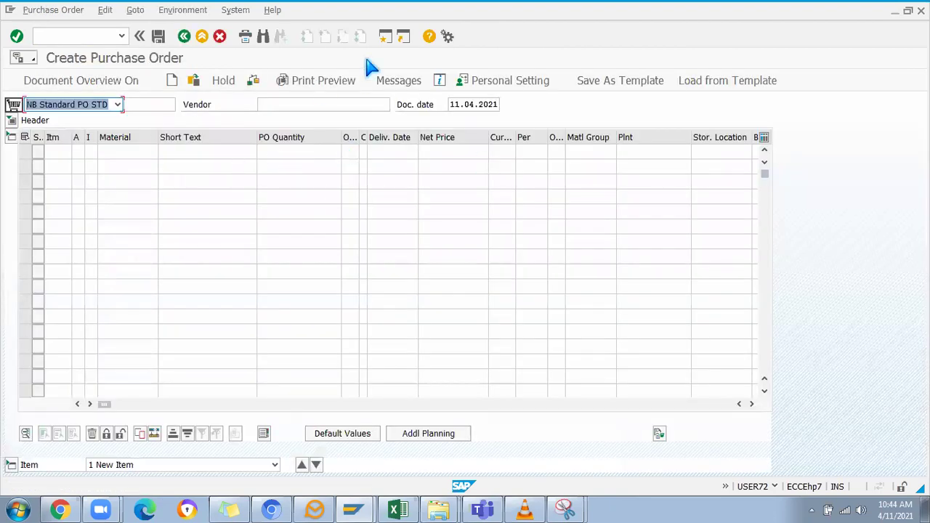
{"action": "left_click", "coordinate": [70, 37]}
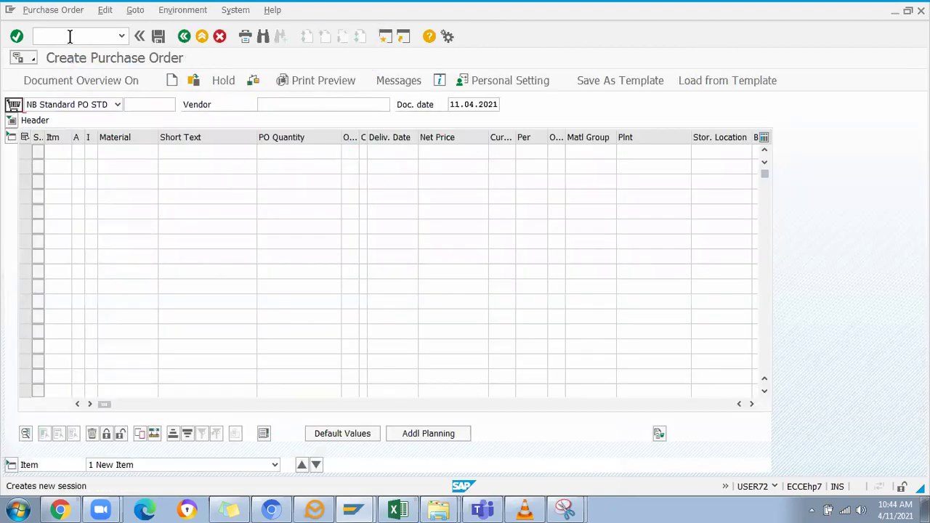
{"action": "key", "text": "F3"}
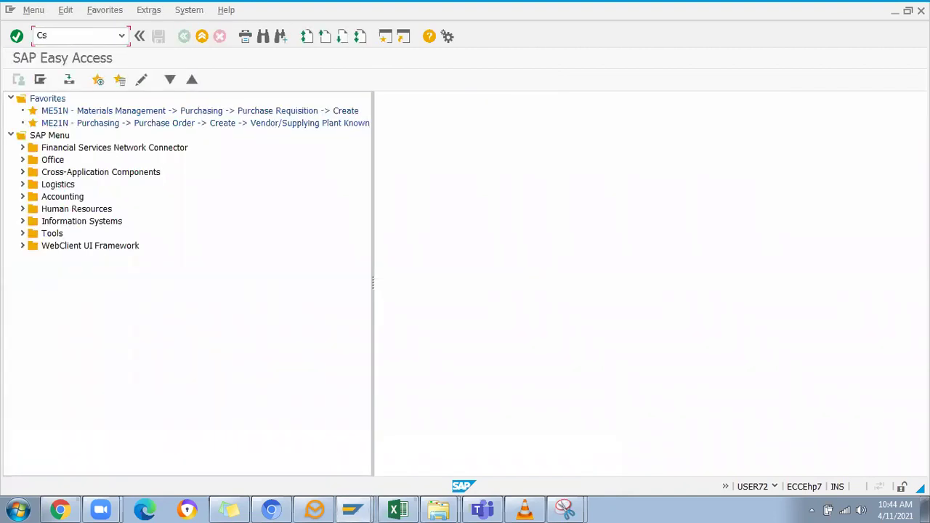
{"action": "key", "text": "Return"}
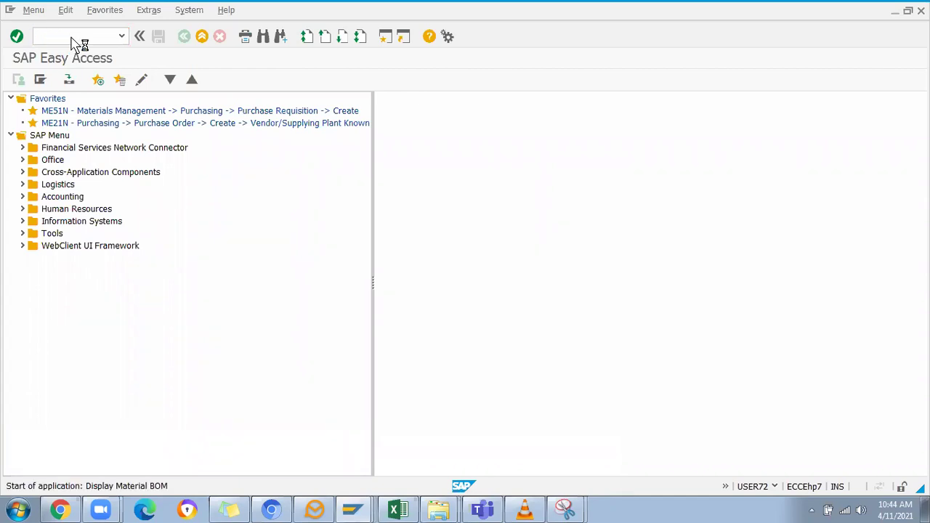
{"action": "left_click", "coordinate": [145, 140]}
{"action": "key", "text": "Escape"}
{"action": "left_click", "coordinate": [398, 509]}
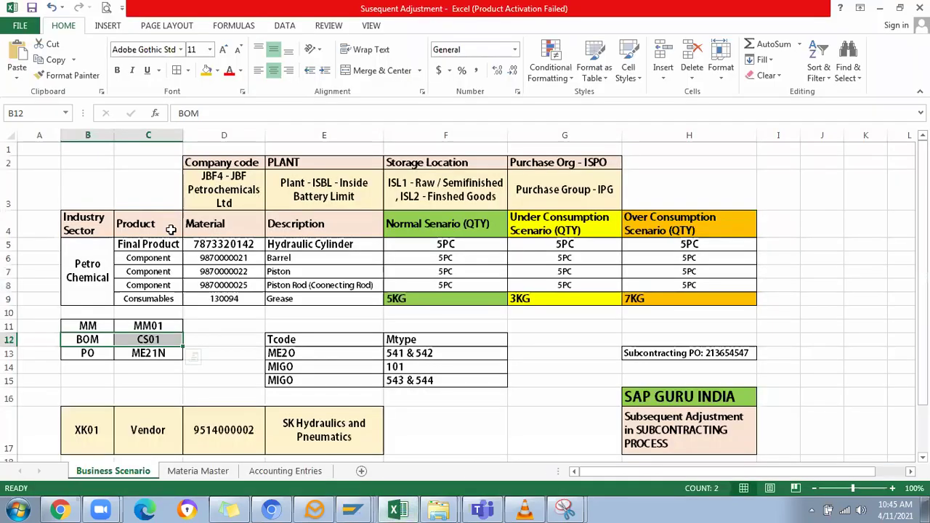
{"action": "left_click", "coordinate": [217, 245]}
{"action": "key", "text": "ctrl+c"}
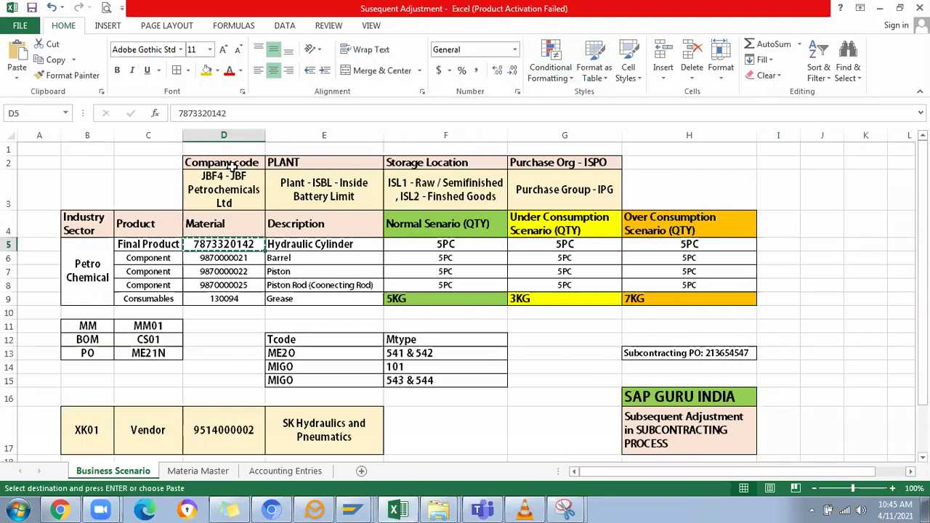
{"action": "key", "text": "alt+Tab"}
{"action": "key", "text": "ctrl+v"}
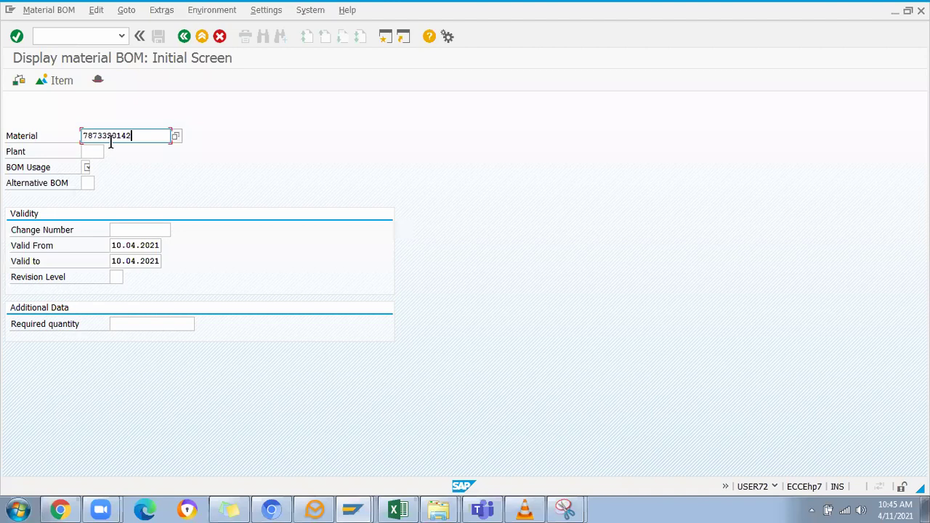
Step: Set the BOM usage to 1 and the plant to ISBL, and display the material's BOM
{"action": "left_click", "coordinate": [88, 166]}
{"action": "type", "text": "1"}
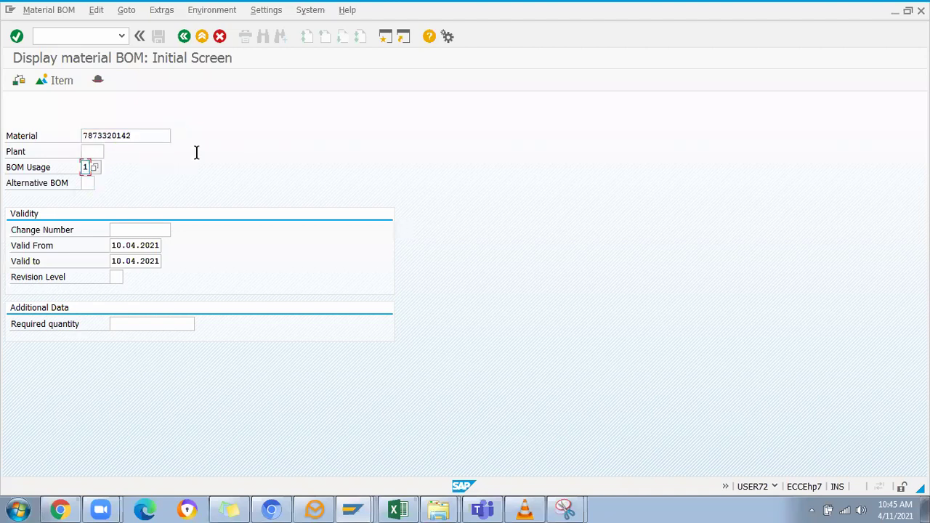
{"action": "left_click", "coordinate": [91, 150]}
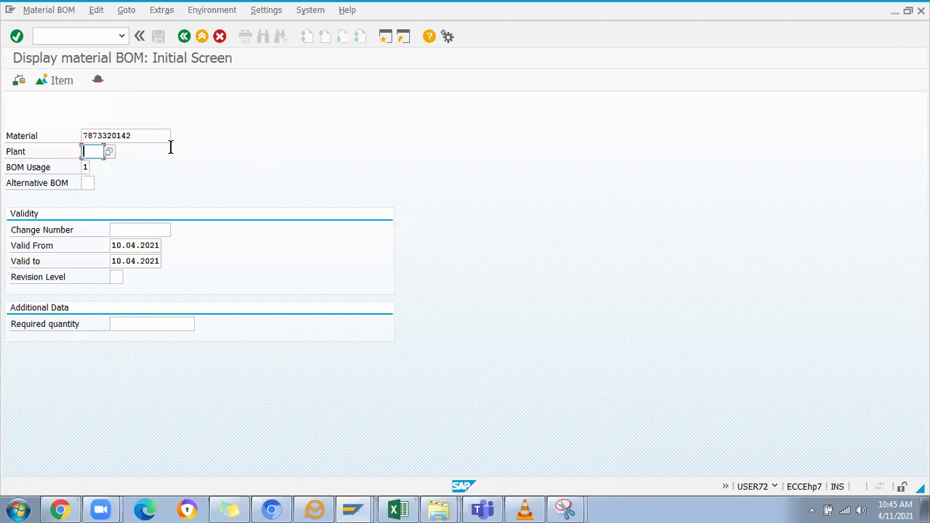
{"action": "key", "text": "Return"}
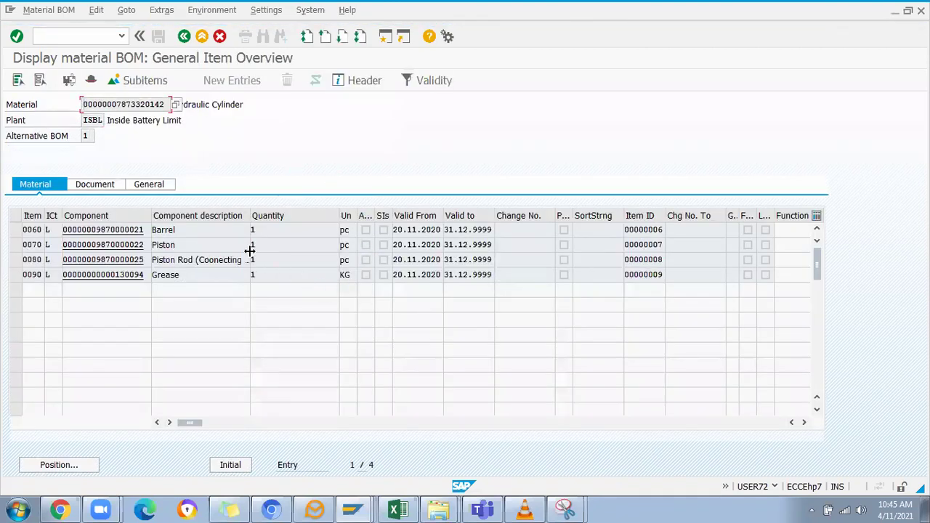
Step: Widen the Component description column and examine the BOM's components together with the Hydraulic Cylinder header material
{"action": "left_click_drag", "start_coordinate": [250, 213], "coordinate": [274, 215]}
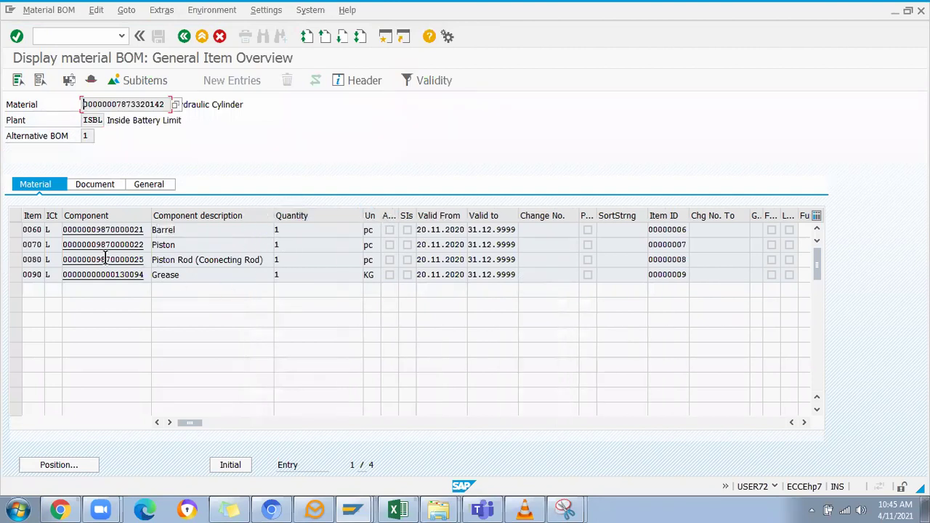
{"action": "left_click", "coordinate": [201, 230]}
{"action": "left_click", "coordinate": [186, 275]}
{"action": "left_click", "coordinate": [295, 230]}
{"action": "left_click", "coordinate": [139, 104]}
{"action": "left_click_drag", "start_coordinate": [251, 104], "coordinate": [218, 122]}
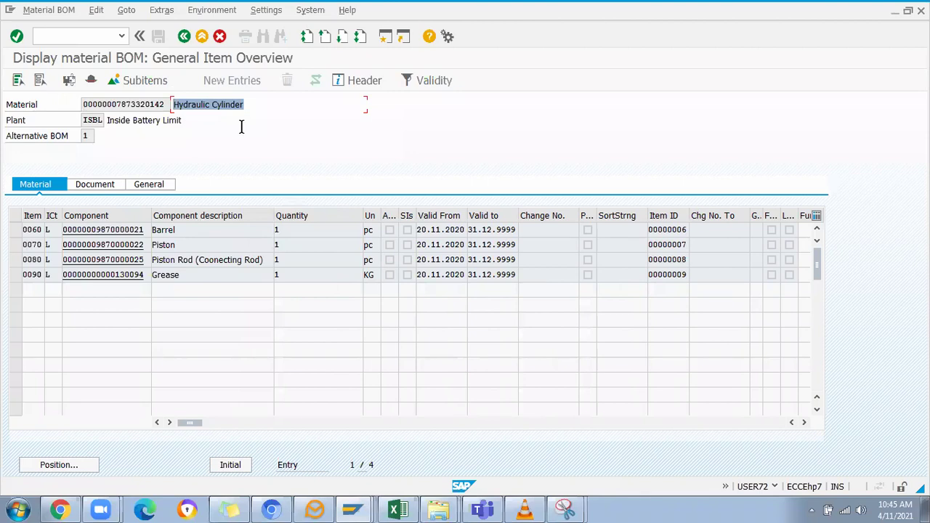
Step: Review the quantity of each BOM component needed for the Hydraulic Cylinder
{"action": "left_click", "coordinate": [292, 245]}
{"action": "left_click", "coordinate": [292, 260]}
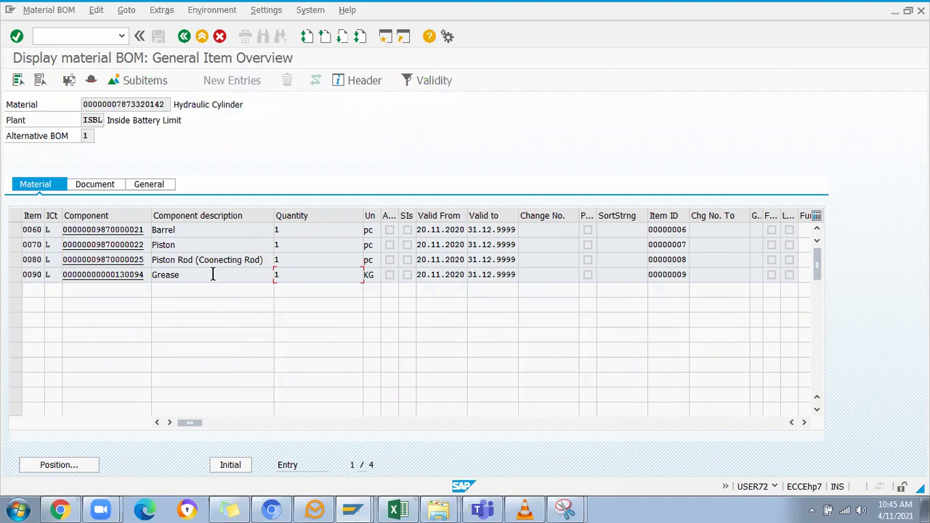
{"action": "left_click", "coordinate": [283, 230]}
{"action": "left_click_drag", "start_coordinate": [259, 99], "coordinate": [163, 87]}
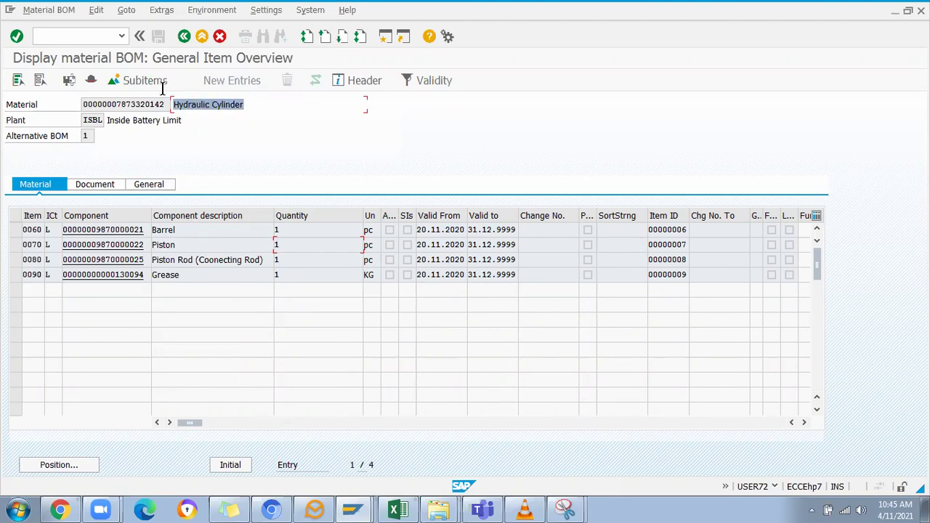
{"action": "left_click", "coordinate": [301, 231]}
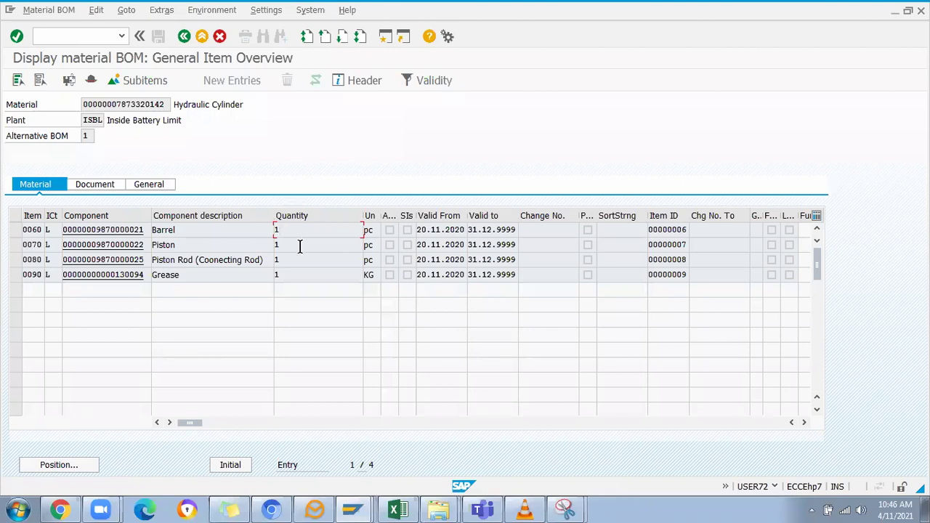
Step: Look up the available BOM item categories, highlight L (Stock item), and close the list
{"action": "left_click", "coordinate": [65, 230]}
{"action": "key", "text": "F4"}
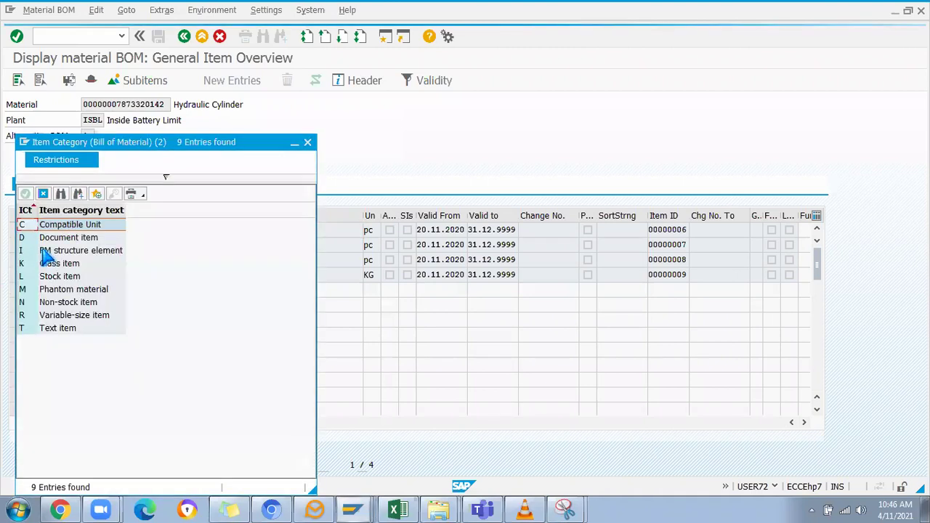
{"action": "left_click", "coordinate": [30, 281]}
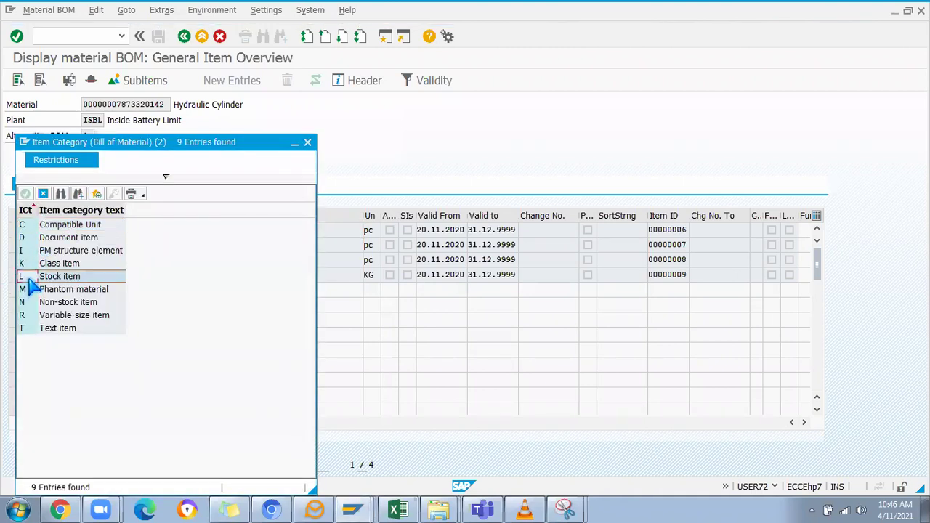
{"action": "left_click", "coordinate": [308, 143]}
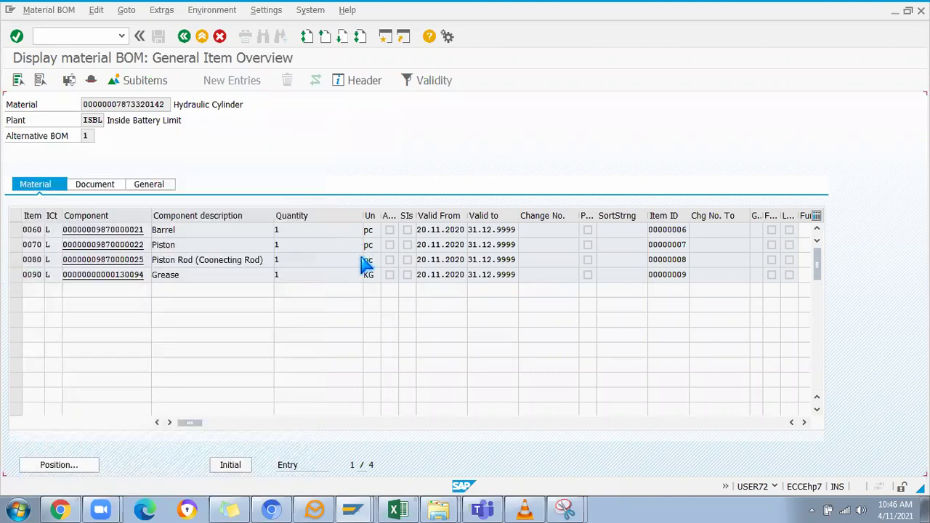
{"action": "left_click", "coordinate": [285, 229]}
Step: Open the Hydraulic Cylinder's material master from the BOM header and check its industry sector and material type information
{"action": "left_click", "coordinate": [69, 37]}
{"action": "left_click_drag", "start_coordinate": [164, 104], "coordinate": [80, 102]}
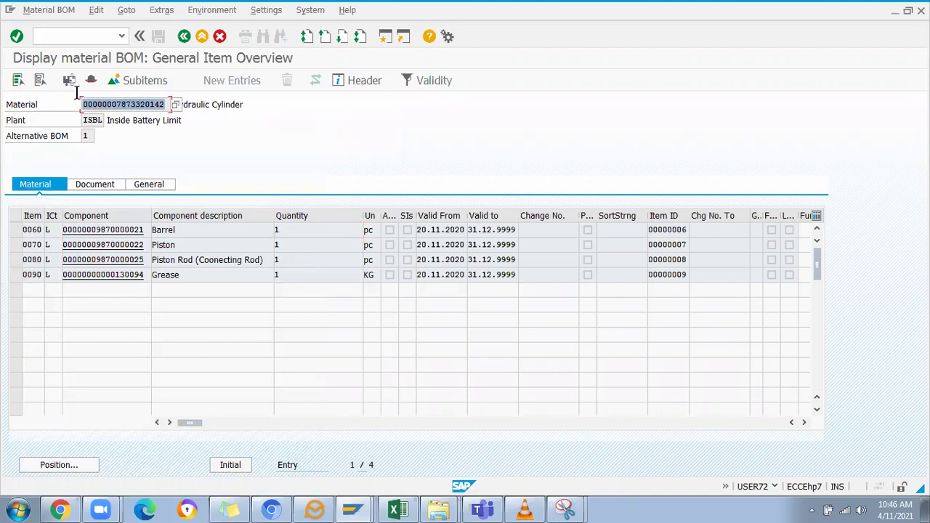
{"action": "double_click", "coordinate": [135, 103]}
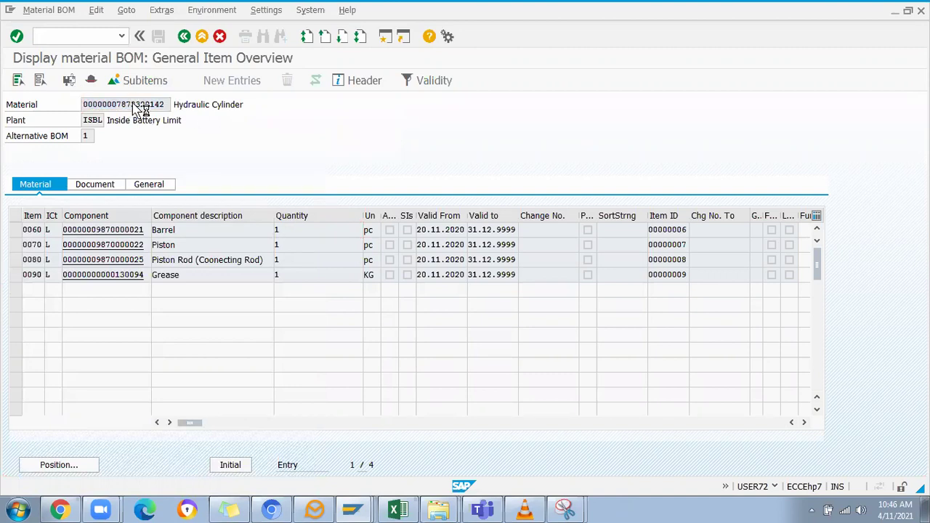
{"action": "left_click", "coordinate": [363, 135]}
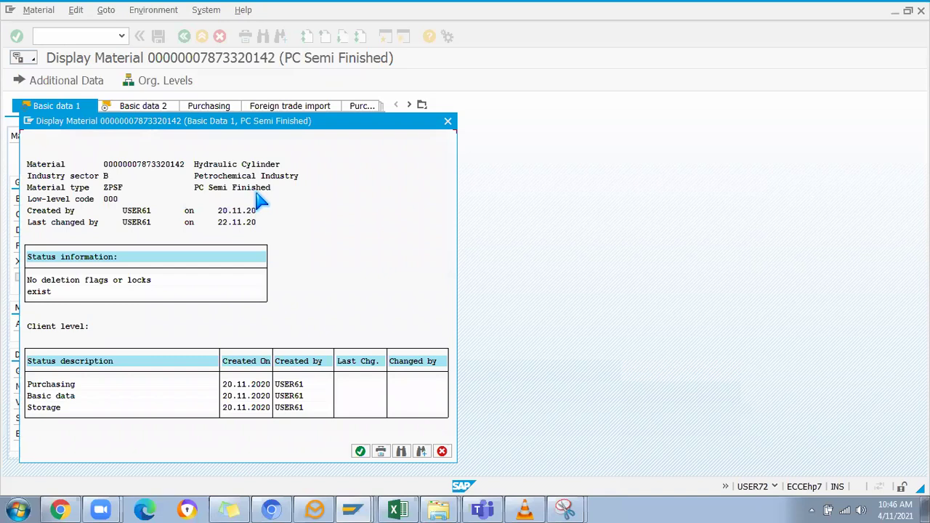
{"action": "left_click", "coordinate": [447, 120]}
Step: Open the Hydraulic Cylinder's Accounting 1 view for plant ISBL and check its valuation class and price control
{"action": "left_click", "coordinate": [422, 106]}
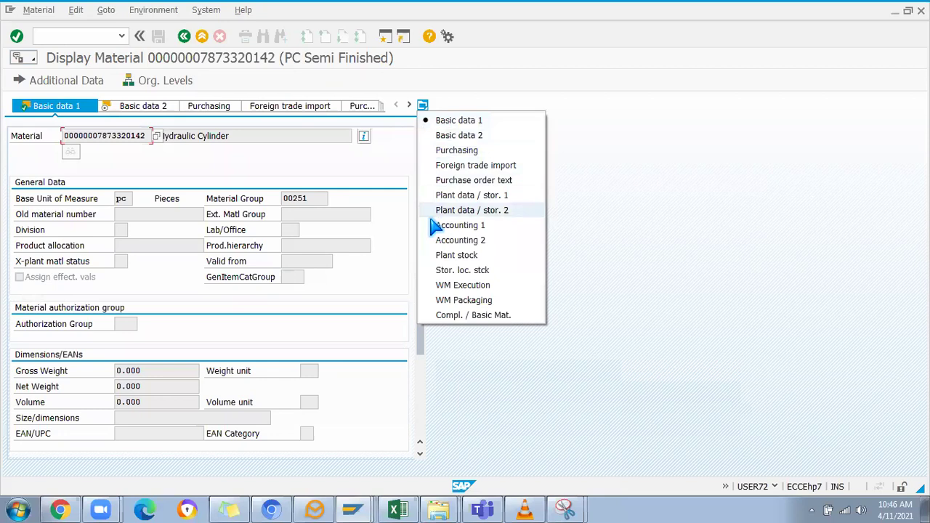
{"action": "left_click", "coordinate": [457, 226]}
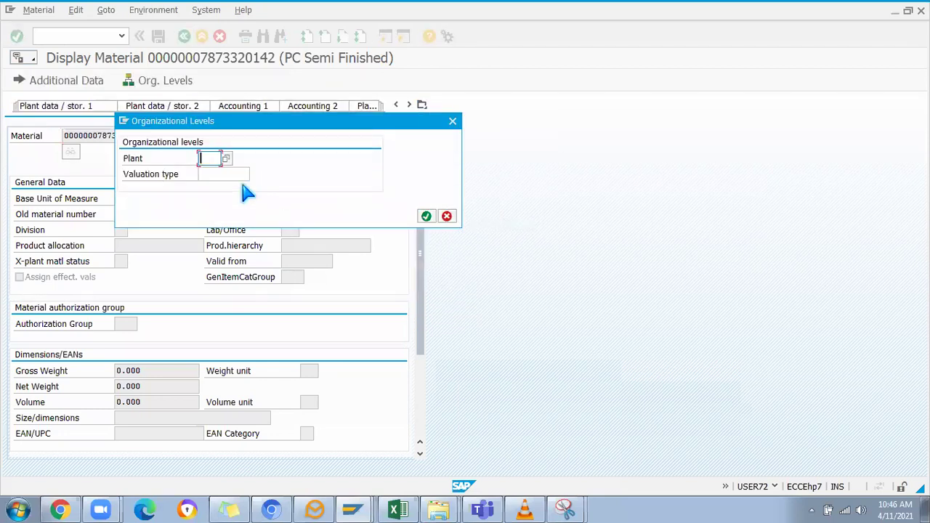
{"action": "type", "text": "ISBL"}
{"action": "key", "text": "Return"}
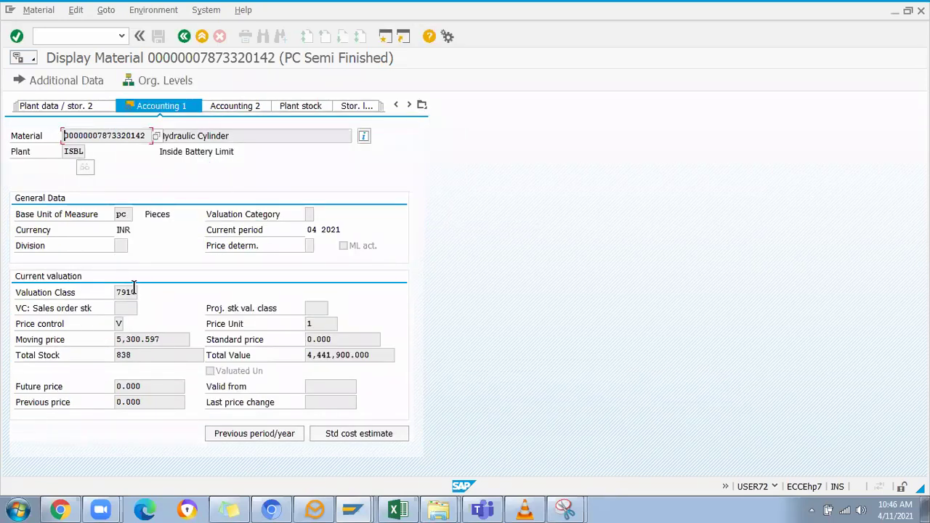
{"action": "left_click_drag", "start_coordinate": [117, 292], "coordinate": [137, 290]}
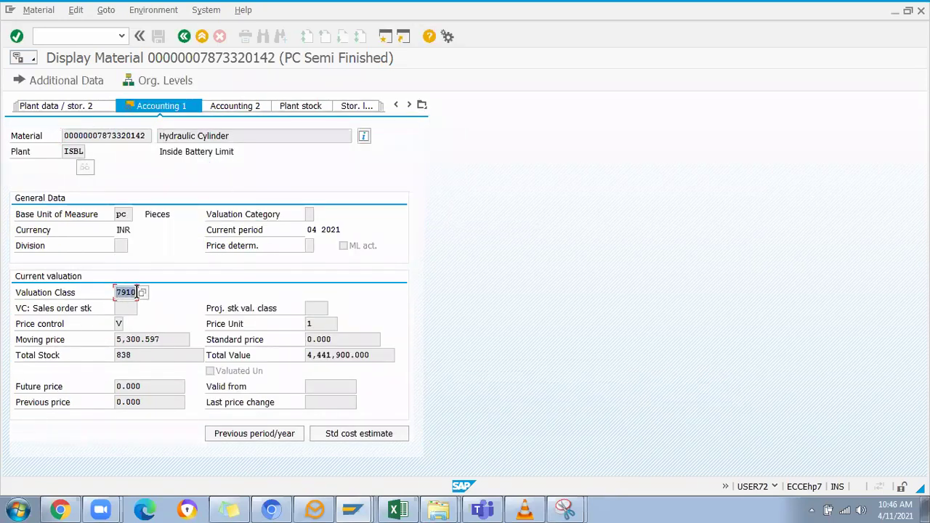
{"action": "left_click", "coordinate": [120, 323]}
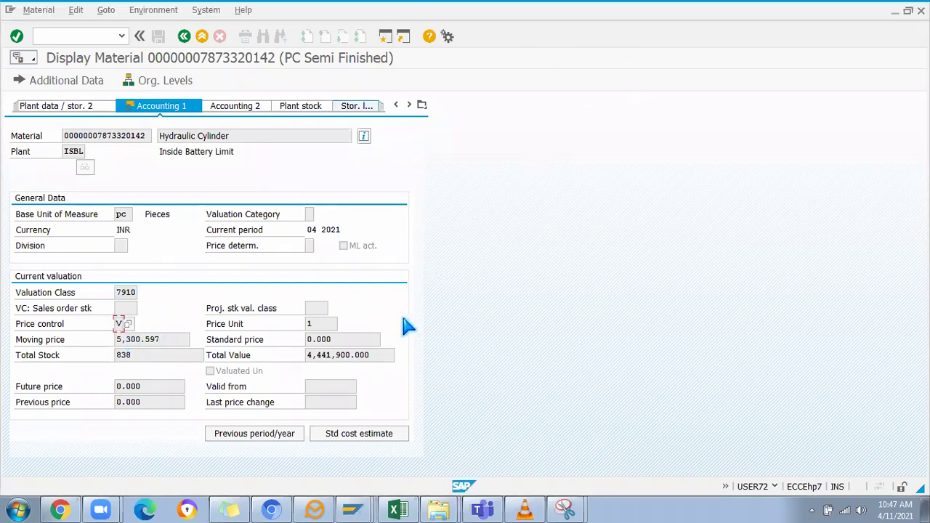
Step: Examine the Hydraulic Cylinder's standard price, total stock, total value and moving price, and return to the BOM item overview
{"action": "left_click", "coordinate": [338, 340]}
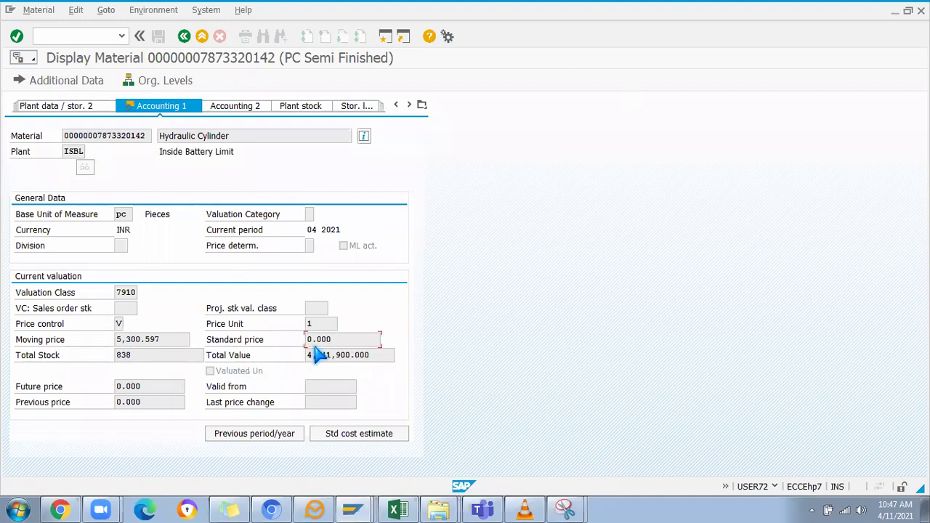
{"action": "left_click_drag", "start_coordinate": [148, 356], "coordinate": [79, 355]}
{"action": "left_click_drag", "start_coordinate": [310, 357], "coordinate": [378, 356]}
{"action": "left_click", "coordinate": [384, 351]}
{"action": "left_click_drag", "start_coordinate": [144, 356], "coordinate": [93, 358]}
{"action": "left_click", "coordinate": [160, 339]}
{"action": "left_click_drag", "start_coordinate": [165, 340], "coordinate": [99, 336]}
{"action": "left_click", "coordinate": [163, 339]}
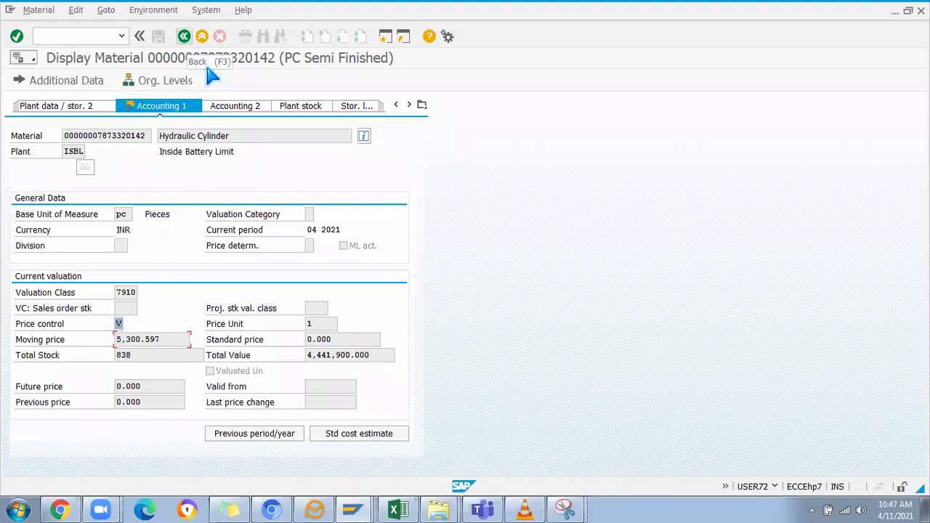
{"action": "left_click_drag", "start_coordinate": [162, 339], "coordinate": [117, 329]}
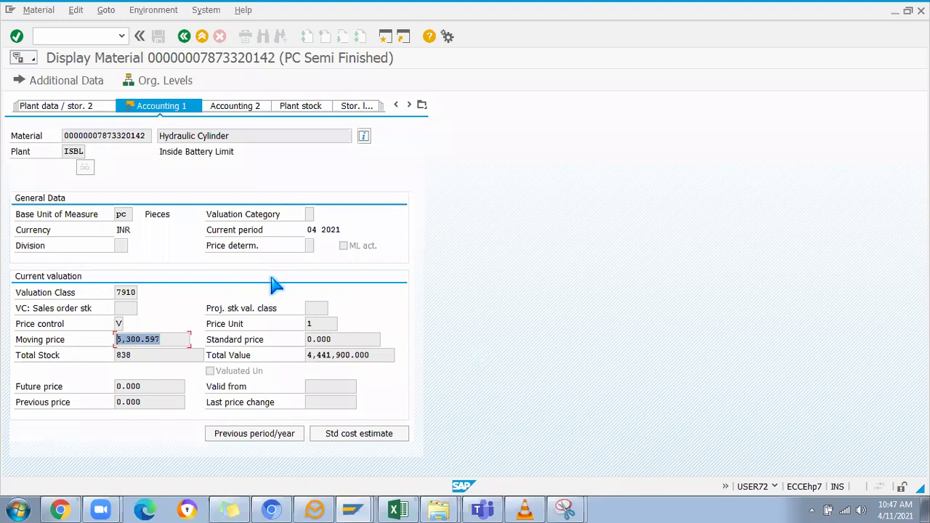
{"action": "left_click", "coordinate": [176, 341]}
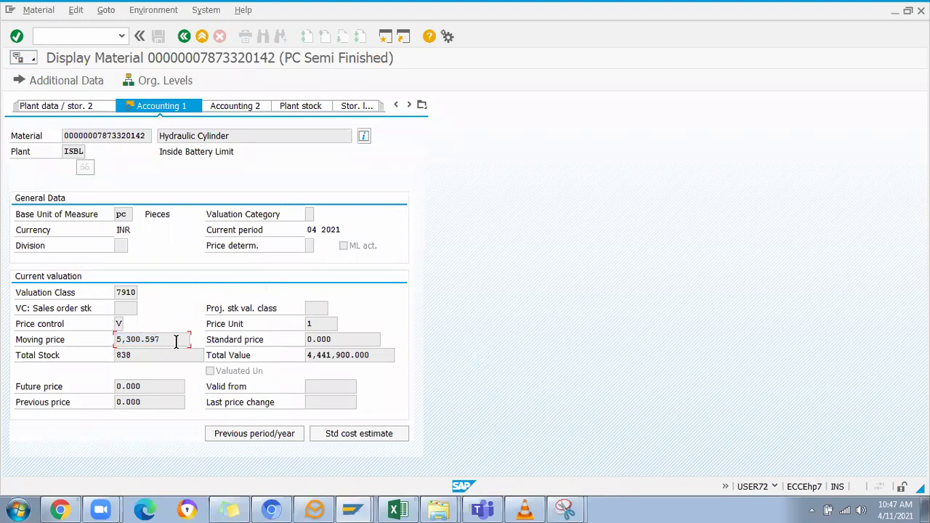
{"action": "left_click", "coordinate": [185, 38]}
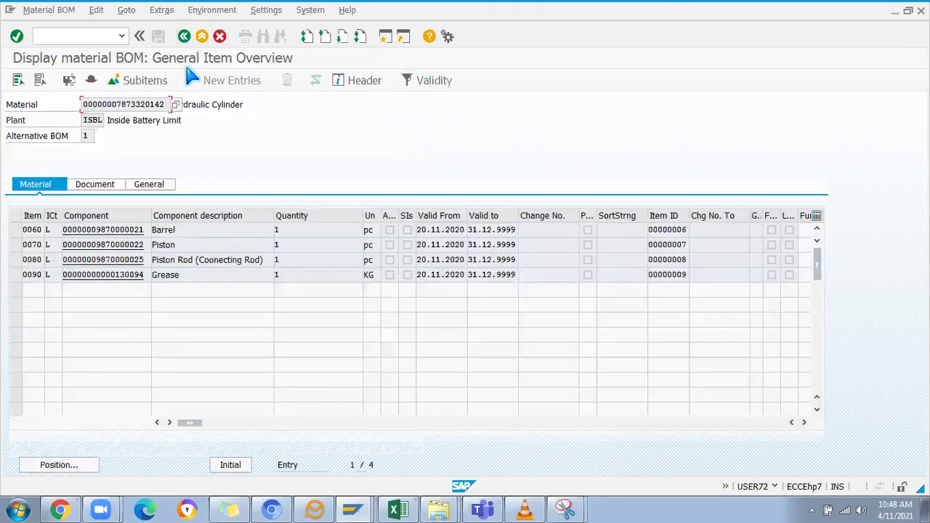
Step: Open the Barrel component's material master from the BOM and check its industry sector and material type information
{"action": "double_click", "coordinate": [111, 231]}
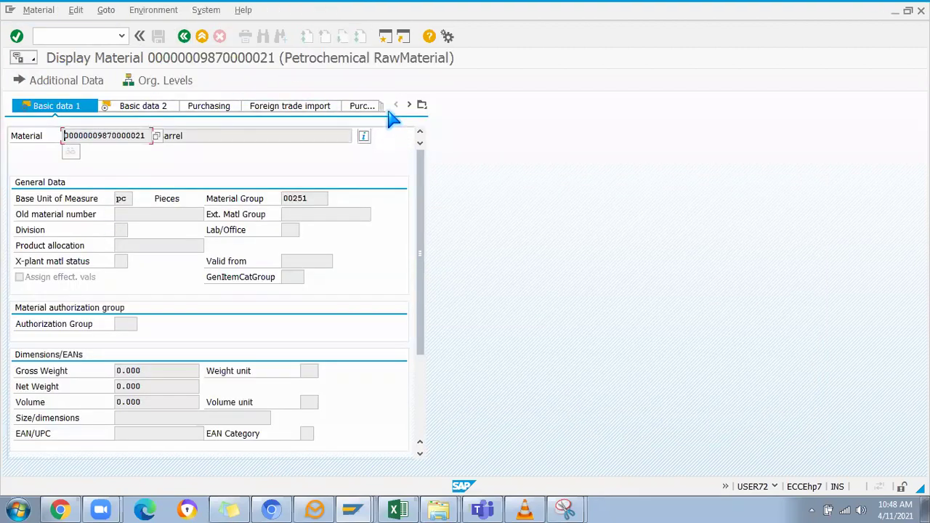
{"action": "left_click", "coordinate": [422, 107]}
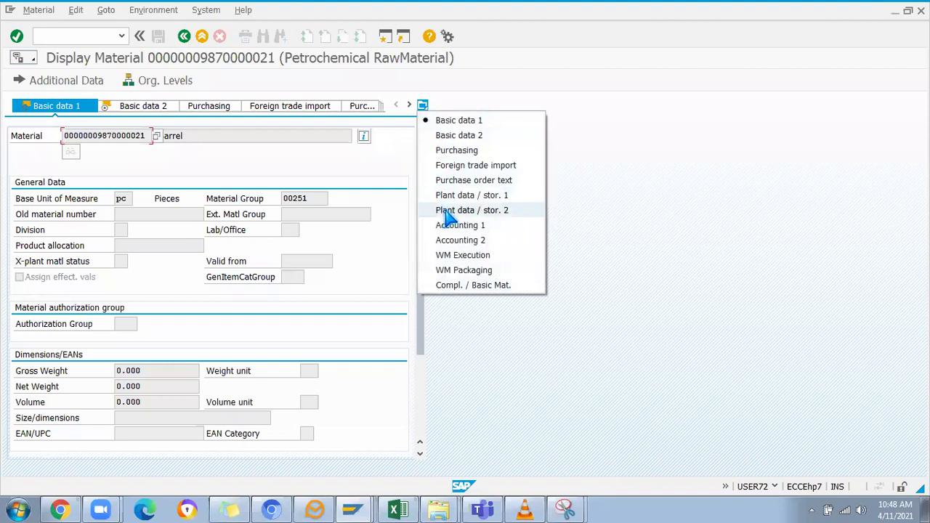
{"action": "left_click", "coordinate": [369, 145]}
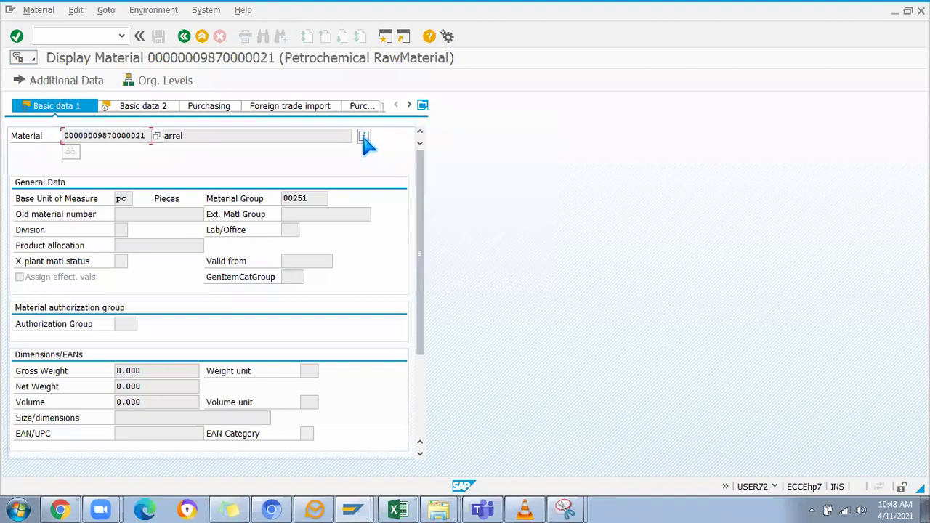
{"action": "left_click", "coordinate": [363, 139]}
{"action": "left_click", "coordinate": [364, 138]}
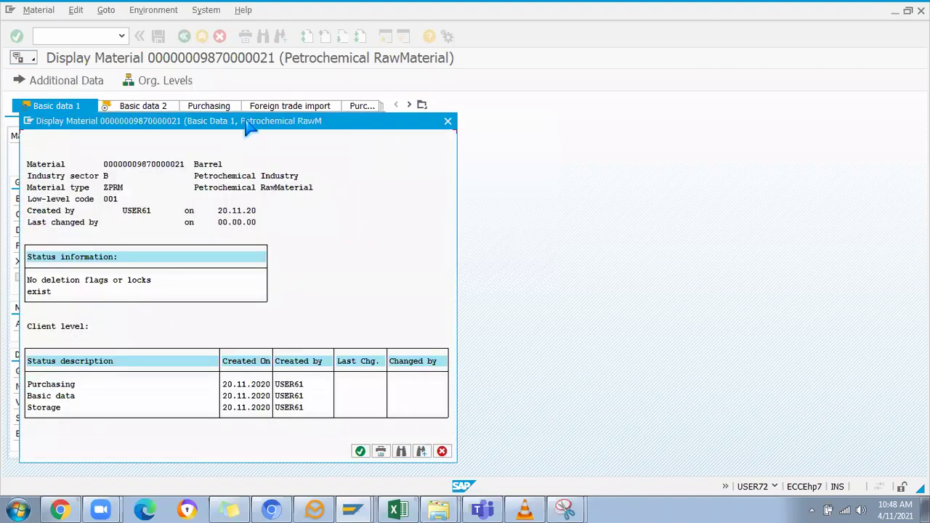
{"action": "left_click_drag", "start_coordinate": [247, 125], "coordinate": [494, 125]}
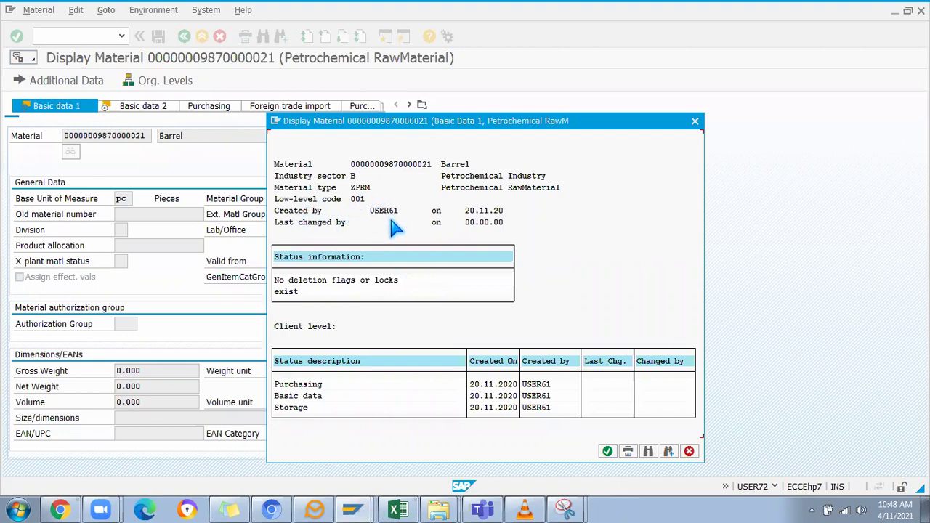
{"action": "left_click_drag", "start_coordinate": [455, 121], "coordinate": [466, 67]}
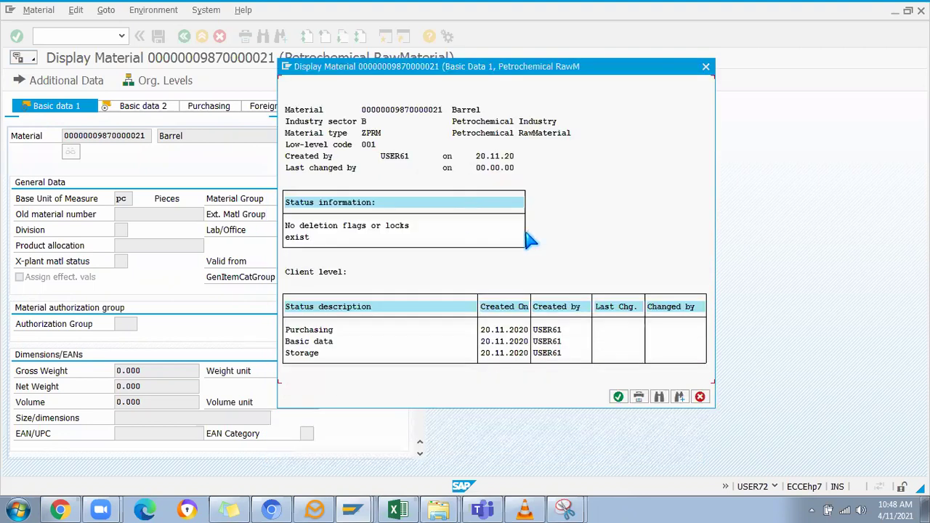
{"action": "left_click", "coordinate": [707, 67]}
Step: Display the Barrel's Accounting 1 view for plant ISBL and check its valuation class
{"action": "left_click", "coordinate": [423, 106]}
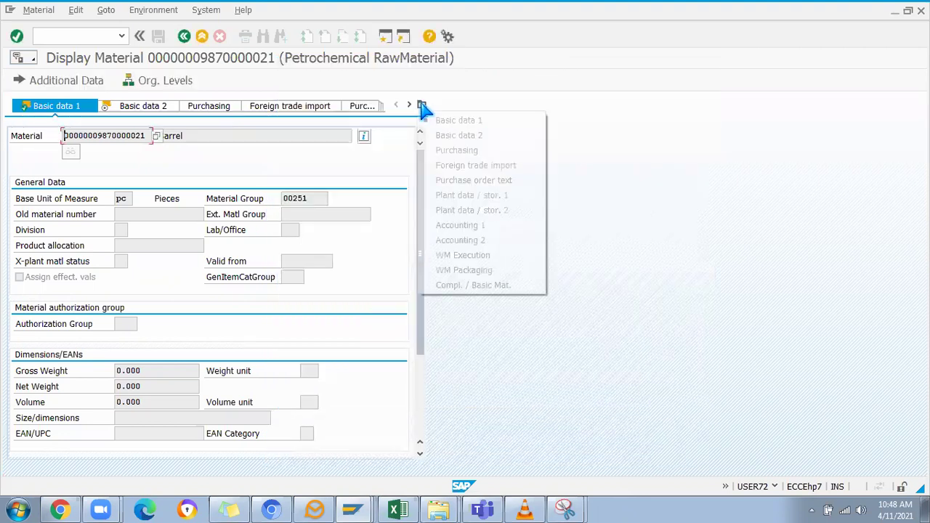
{"action": "left_click", "coordinate": [461, 225]}
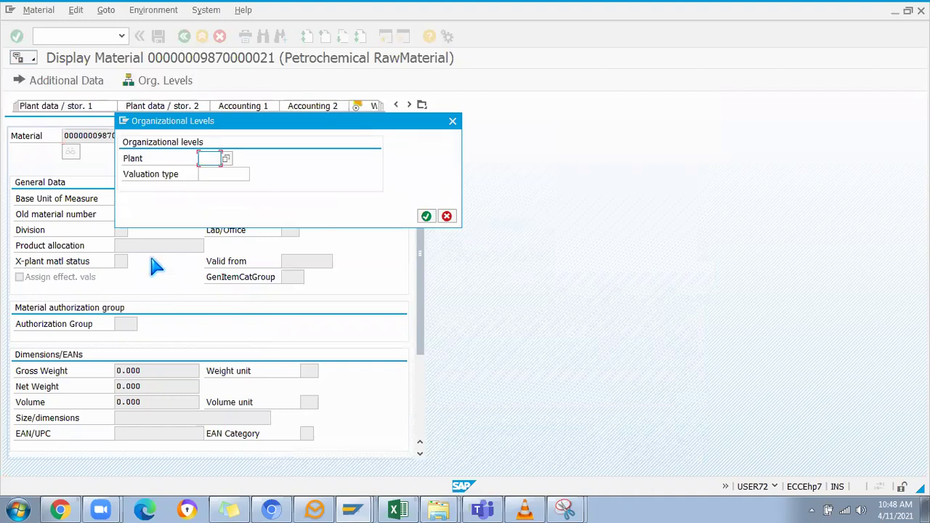
{"action": "left_click", "coordinate": [210, 162]}
{"action": "left_click", "coordinate": [209, 170]}
{"action": "key", "text": "Return"}
{"action": "left_click", "coordinate": [130, 292]}
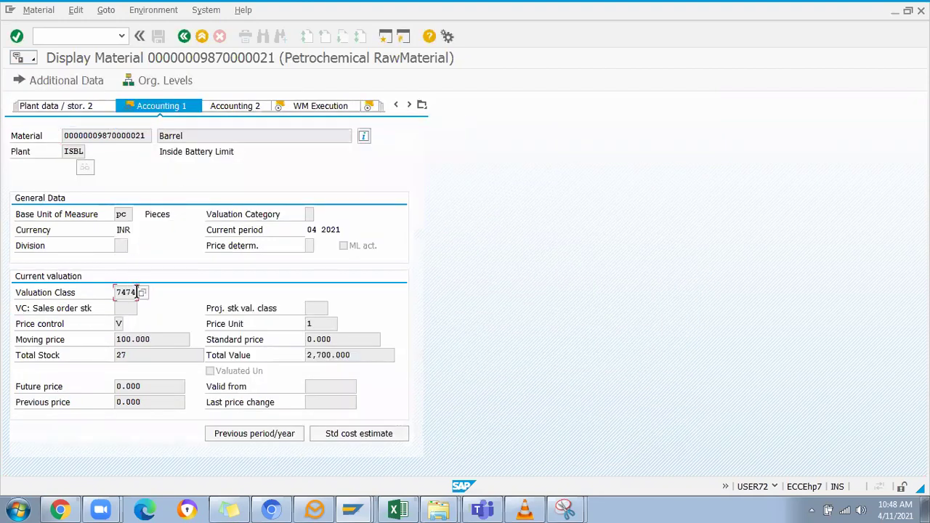
Step: Look up the available valuation classes for the Barrel, highlight 7474 (VC for Solid PCRM), and return to the BOM overview
{"action": "left_click", "coordinate": [143, 292]}
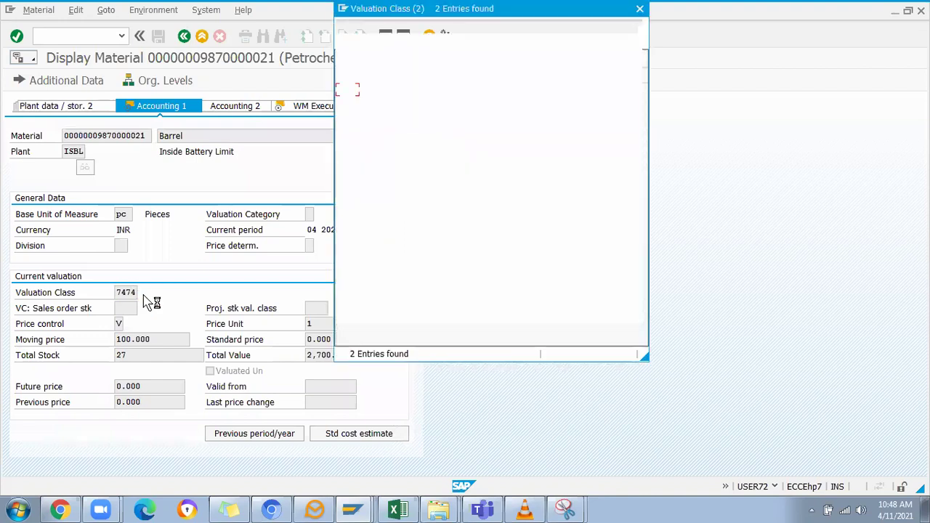
{"action": "left_click", "coordinate": [348, 107]}
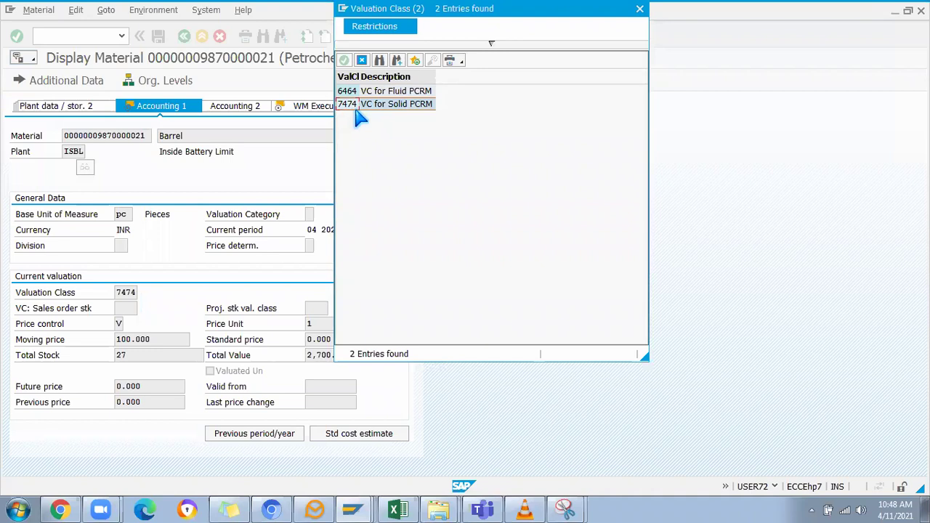
{"action": "left_click", "coordinate": [404, 107]}
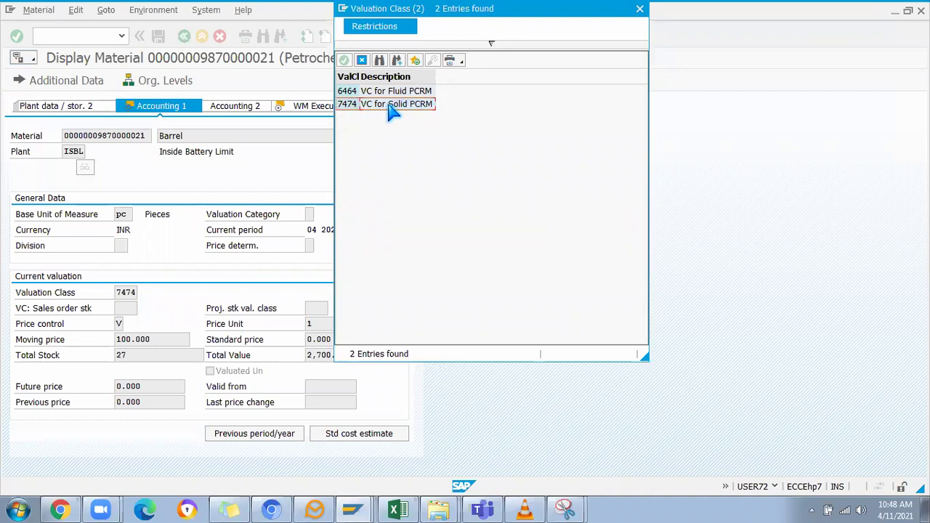
{"action": "left_click", "coordinate": [639, 10]}
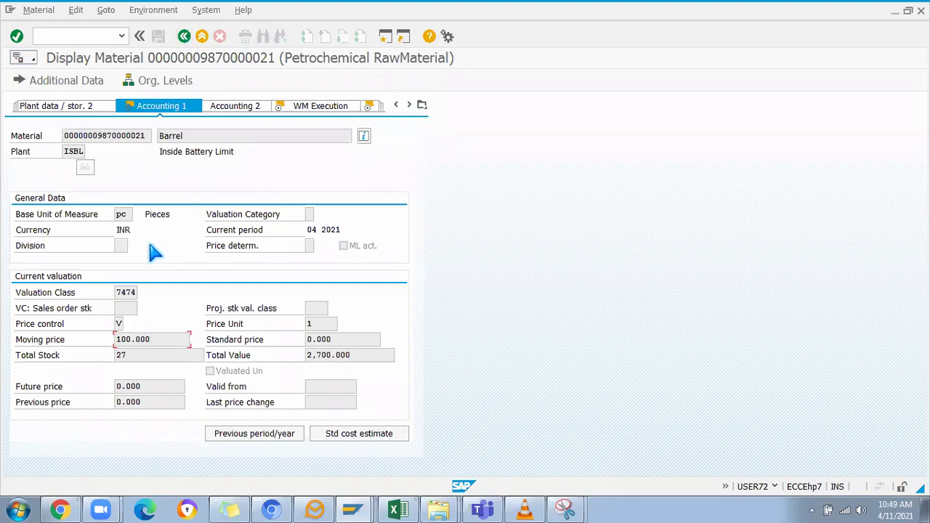
{"action": "key", "text": "F3"}
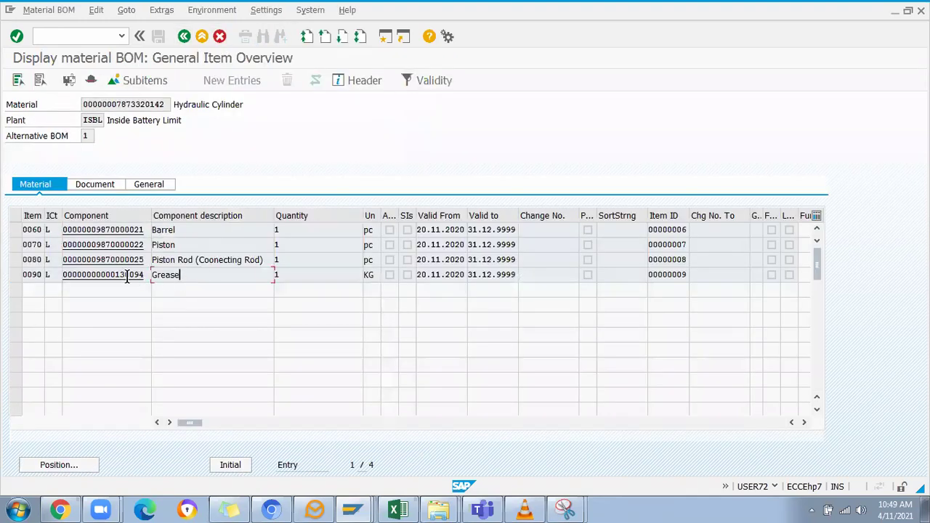
Step: Open the Grease component's material master from the BOM and check its industry sector and material type information
{"action": "double_click", "coordinate": [130, 276]}
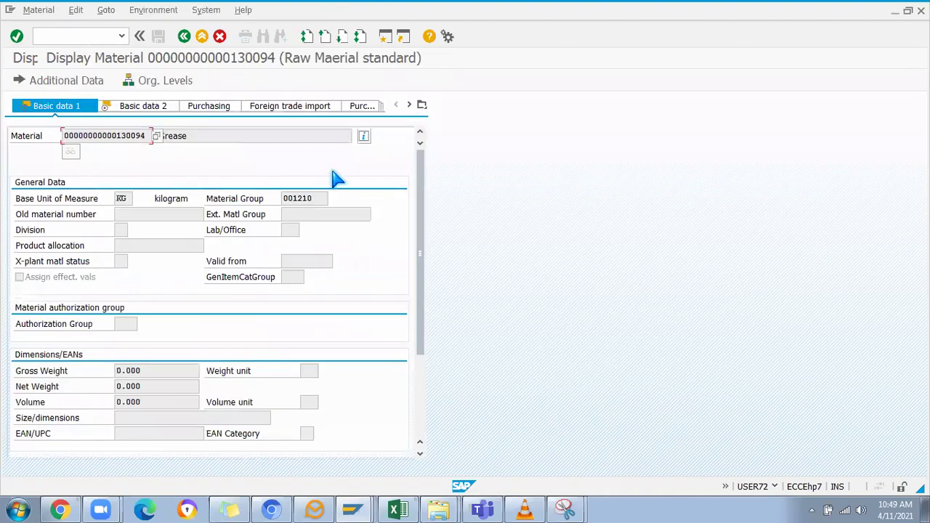
{"action": "left_click", "coordinate": [365, 138]}
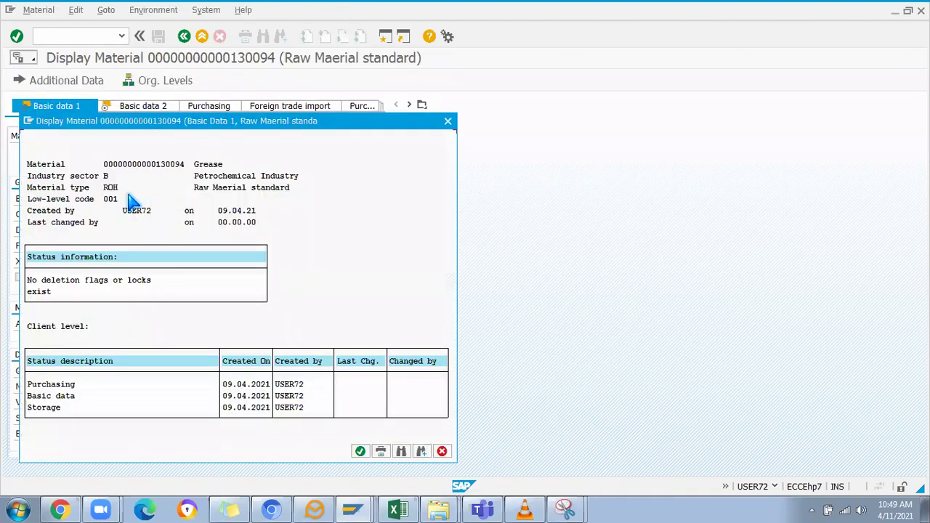
{"action": "left_click", "coordinate": [447, 120]}
Step: Display the Grease material's Accounting 1 view for plant ISBL and review its valuation class and moving price
{"action": "left_click", "coordinate": [422, 106]}
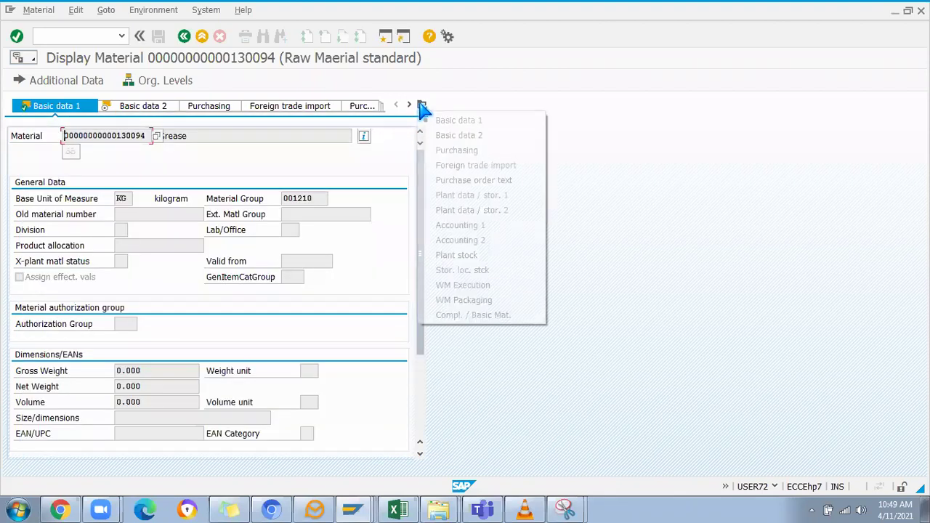
{"action": "left_click", "coordinate": [471, 227]}
{"action": "left_click", "coordinate": [208, 158]}
{"action": "type", "text": "ISBL"}
{"action": "key", "text": "Return"}
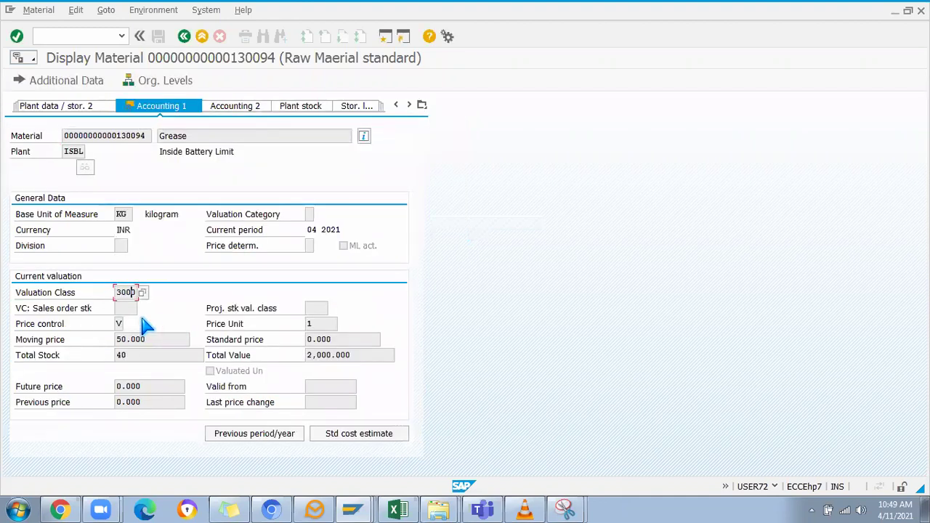
{"action": "left_click", "coordinate": [155, 339]}
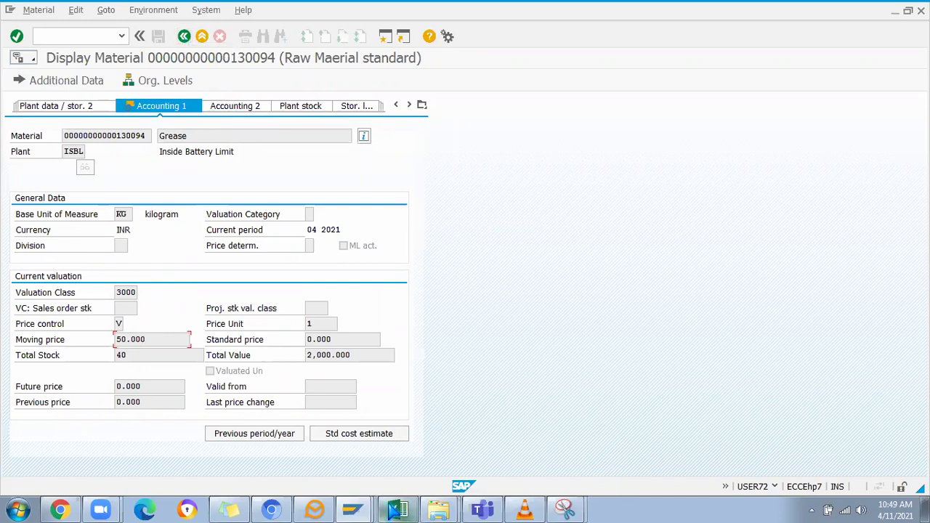
Step: Switch to the Susequent Adjustment workbook in Excel and show the Accounting Entries sheet in a maximized window
{"action": "left_click", "coordinate": [398, 511]}
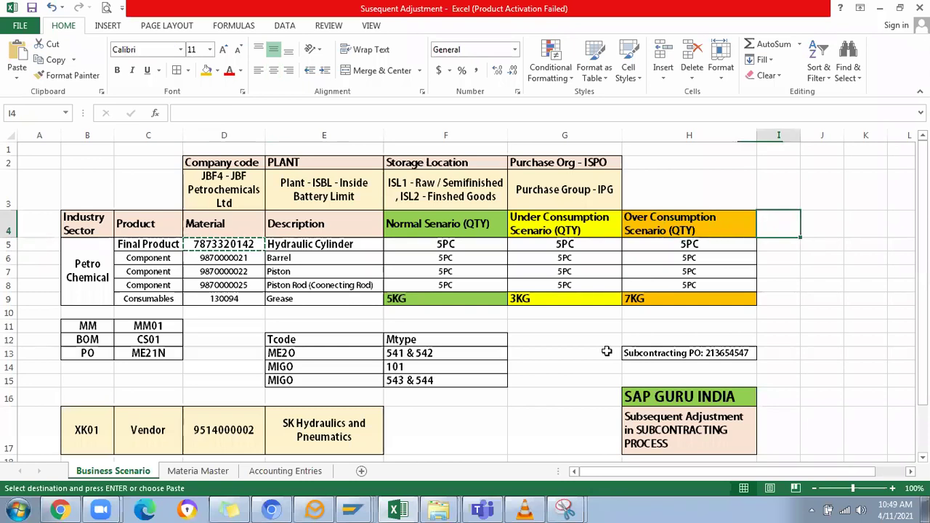
{"action": "left_click", "coordinate": [821, 354]}
{"action": "left_click", "coordinate": [901, 11]}
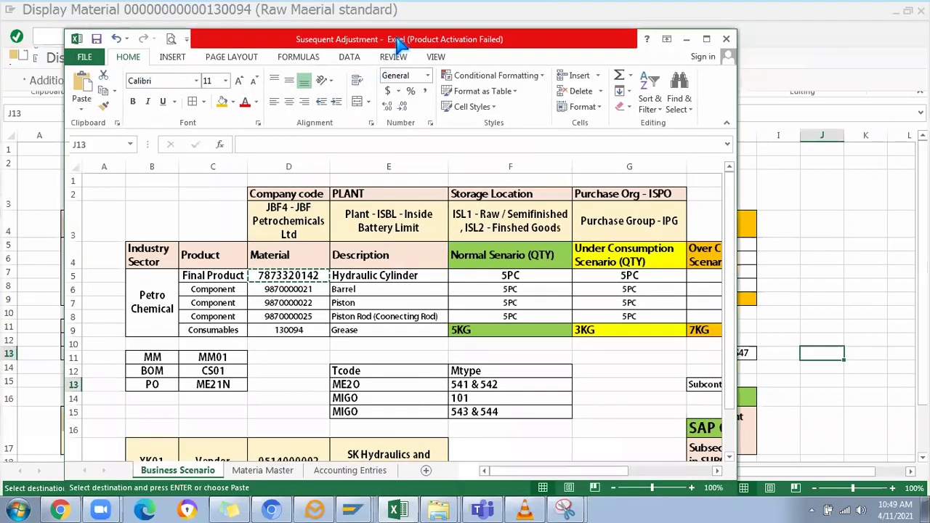
{"action": "left_click_drag", "start_coordinate": [402, 44], "coordinate": [411, 20]}
{"action": "left_click", "coordinate": [347, 446]}
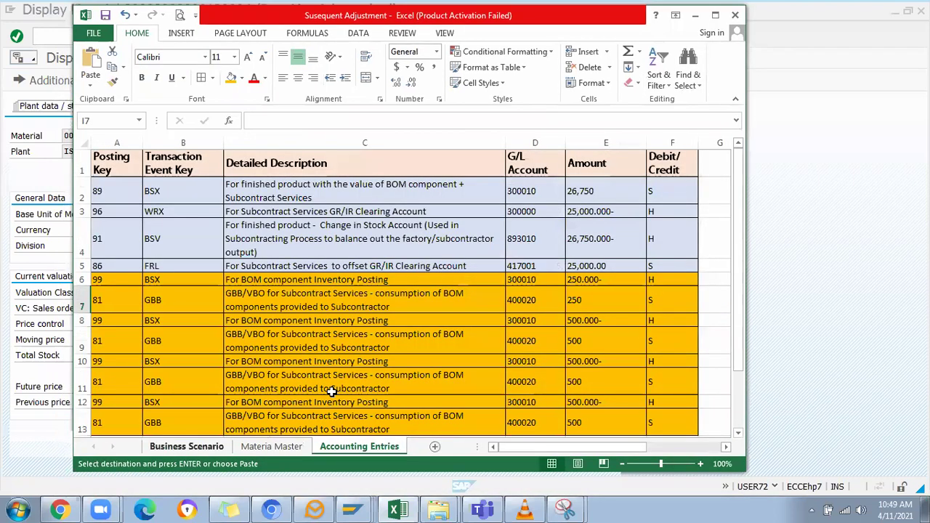
{"action": "left_click", "coordinate": [715, 14]}
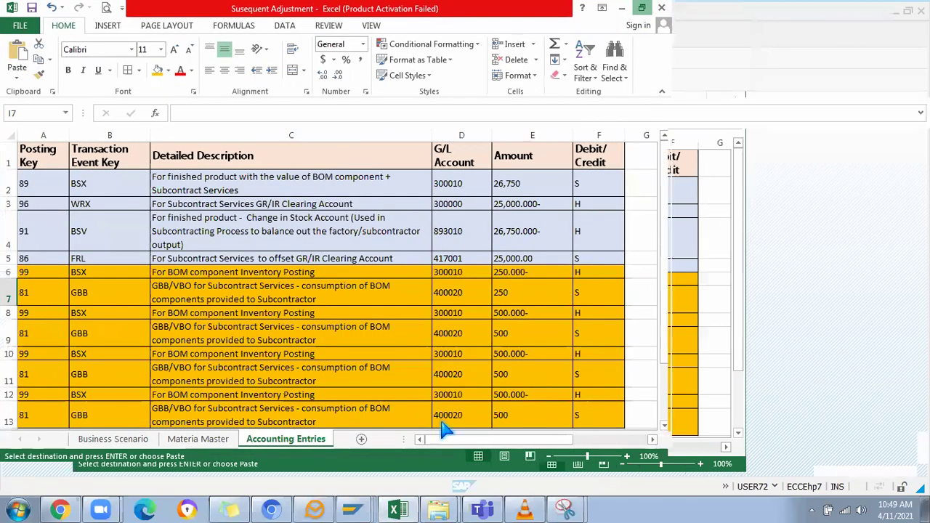
{"action": "mouse_move", "coordinate": [356, 508]}
{"action": "left_click", "coordinate": [301, 455]}
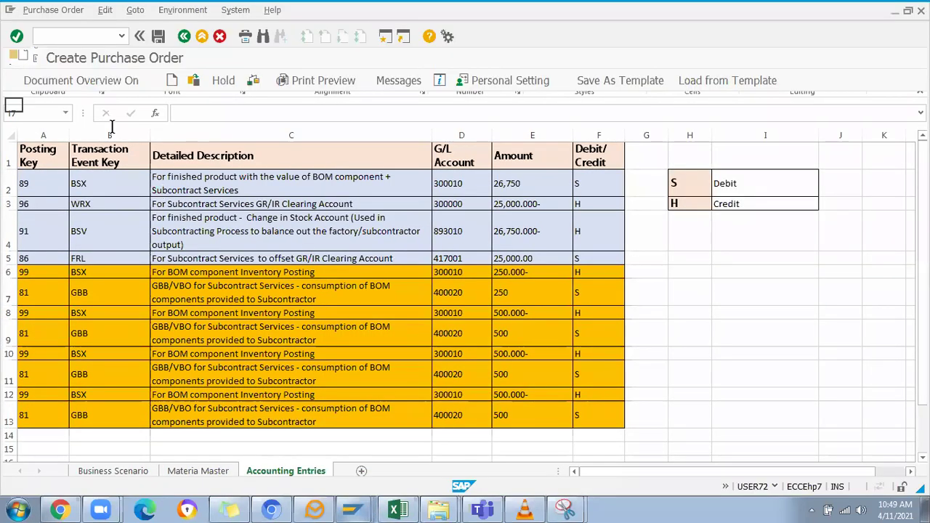
{"action": "left_click", "coordinate": [131, 151]}
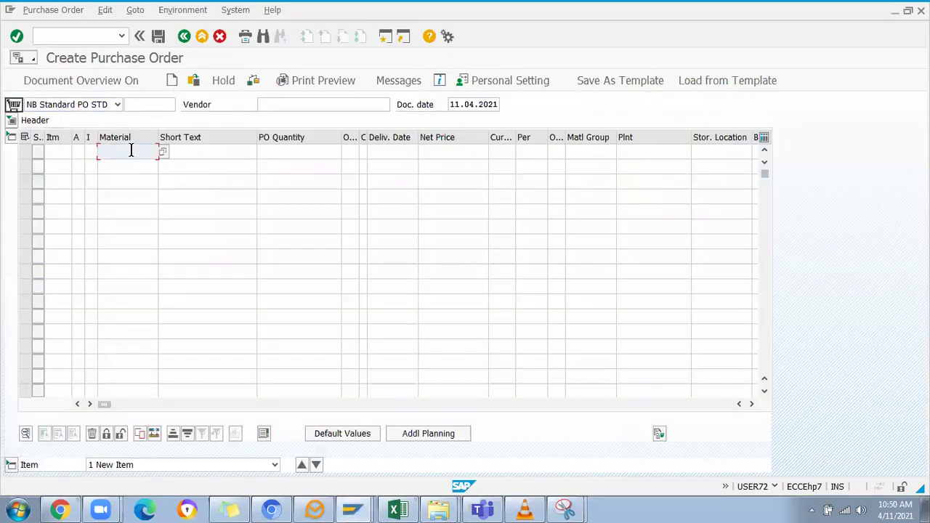
{"action": "left_click", "coordinate": [129, 152]}
{"action": "left_click", "coordinate": [127, 165]}
{"action": "key", "text": "Return"}
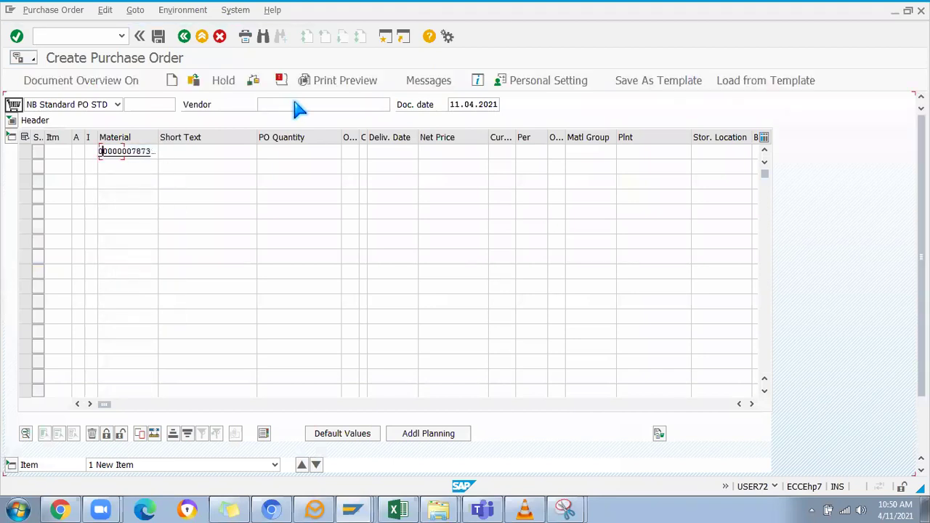
Step: Set the purchase order's organizational data to purchasing organization ISPO, purchasing group IPG and company code JBF4
{"action": "left_click", "coordinate": [111, 152]}
{"action": "left_click", "coordinate": [112, 166]}
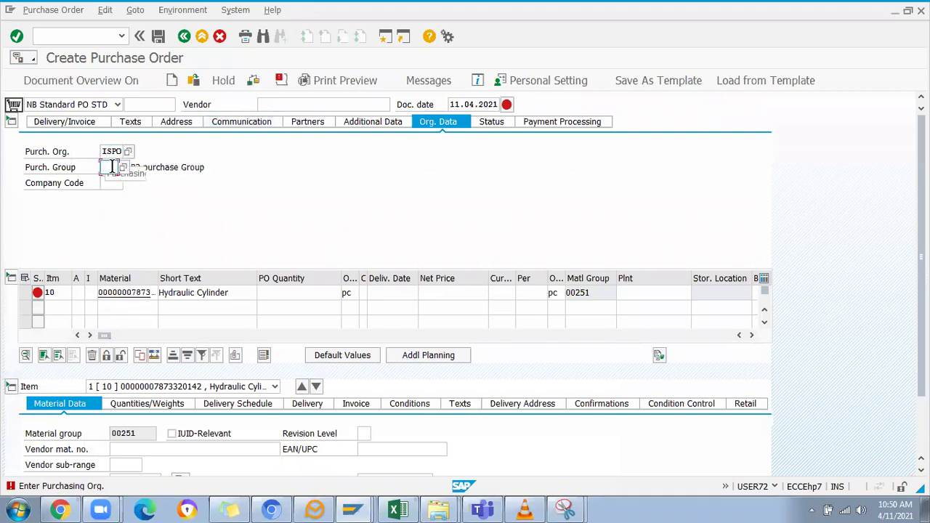
{"action": "left_click", "coordinate": [109, 183]}
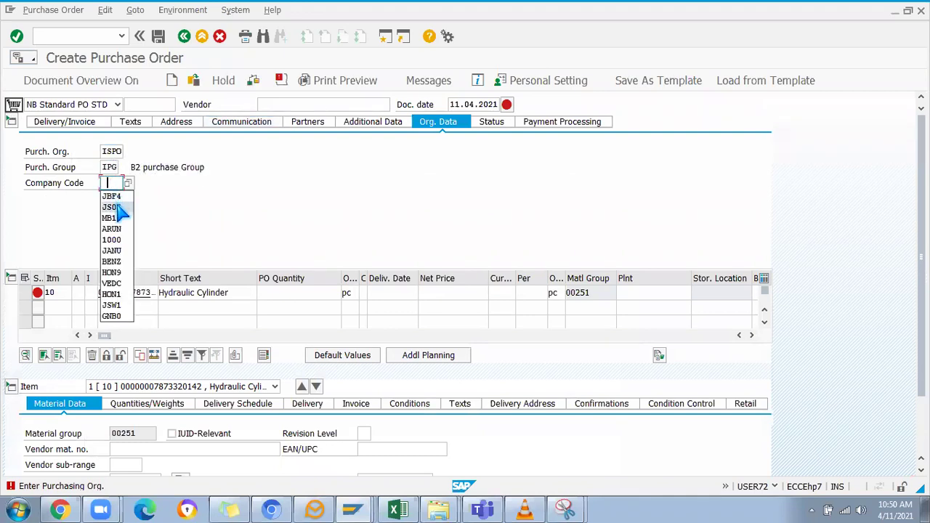
{"action": "left_click", "coordinate": [112, 196]}
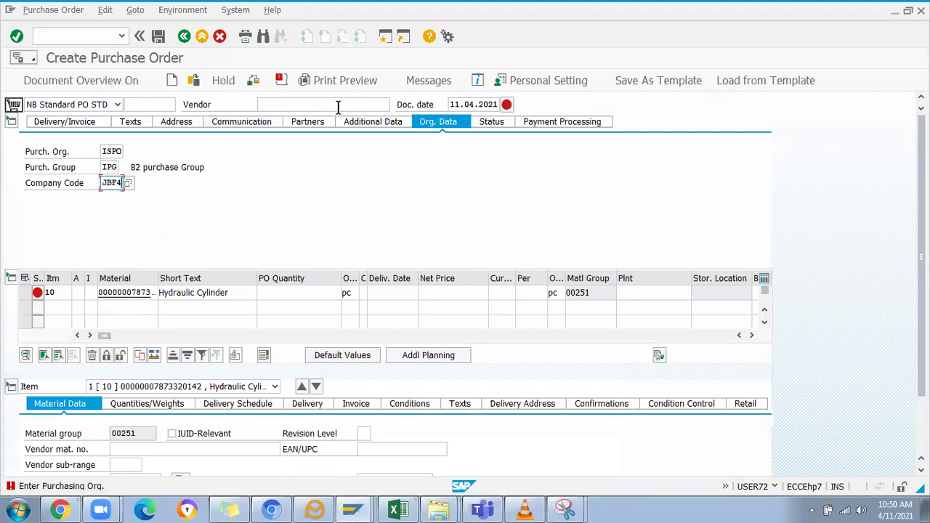
Step: Enter SK Hydraulics as the purchase order's vendor
{"action": "left_click", "coordinate": [302, 105]}
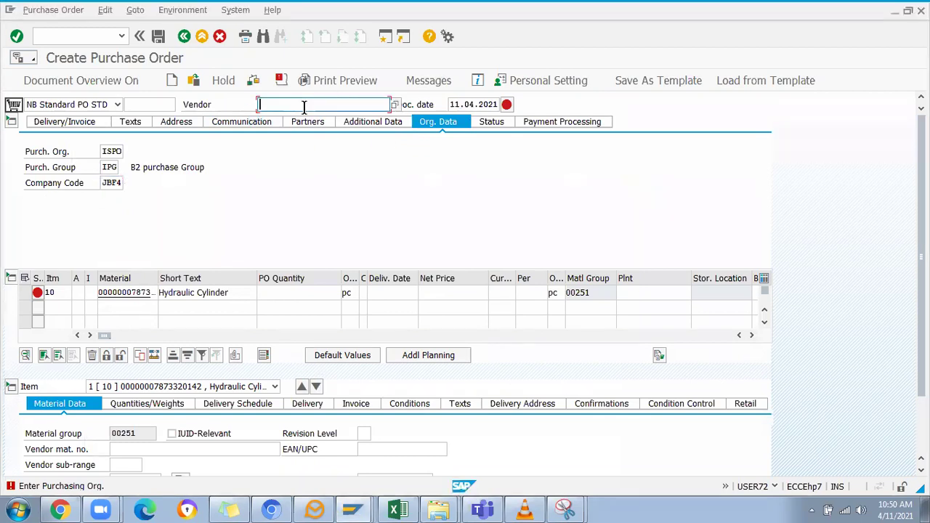
{"action": "left_click", "coordinate": [294, 119]}
{"action": "key", "text": "Return"}
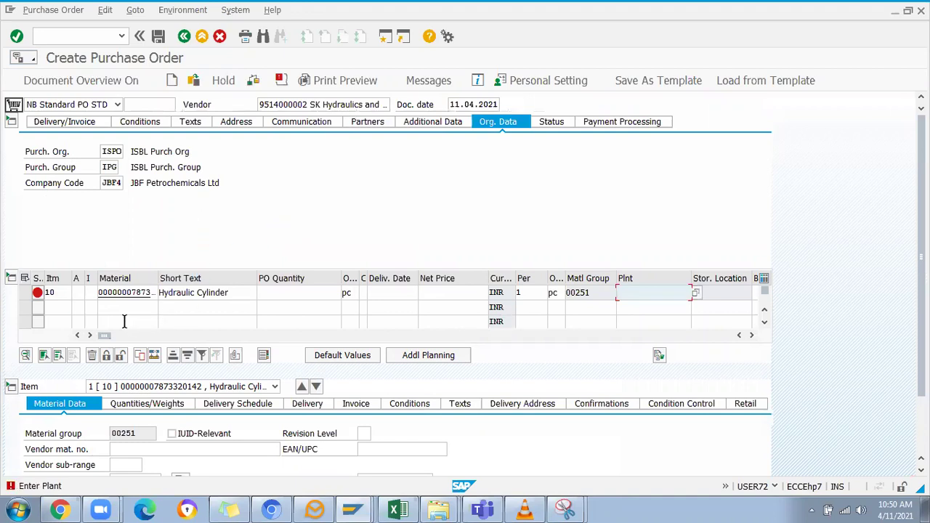
Step: Set the Hydraulic Cylinder item's plant to ISBL, item category to L and PO quantity to 5
{"action": "left_click", "coordinate": [641, 297]}
{"action": "left_click", "coordinate": [636, 309]}
{"action": "left_click", "coordinate": [89, 292]}
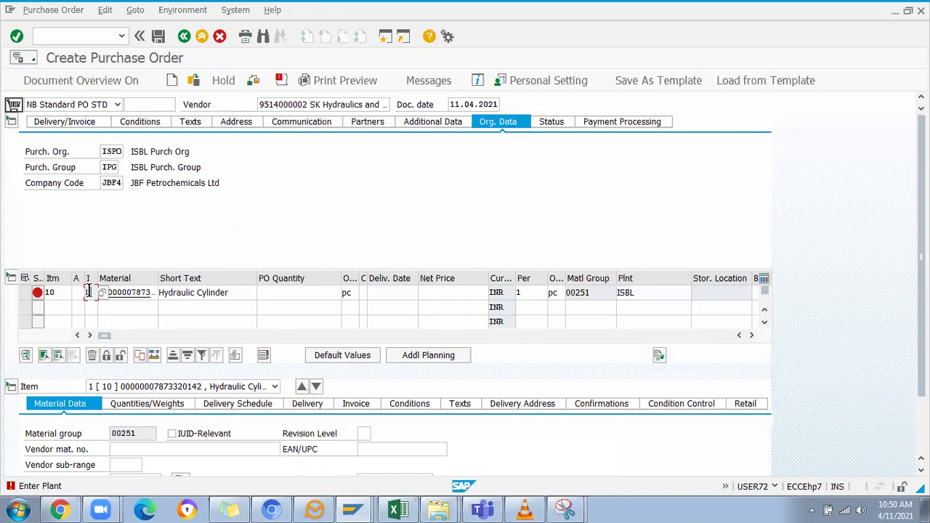
{"action": "key", "text": "Return"}
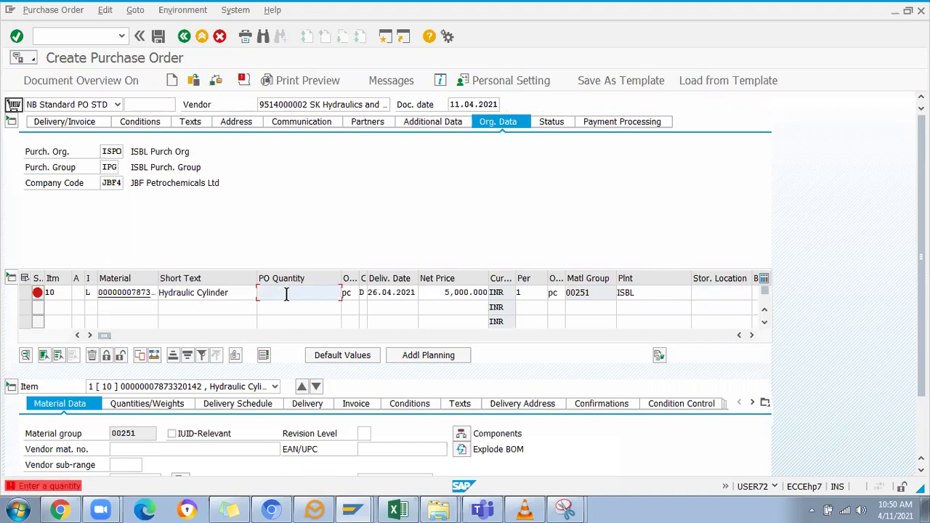
{"action": "type", "text": "5"}
{"action": "key", "text": "Return"}
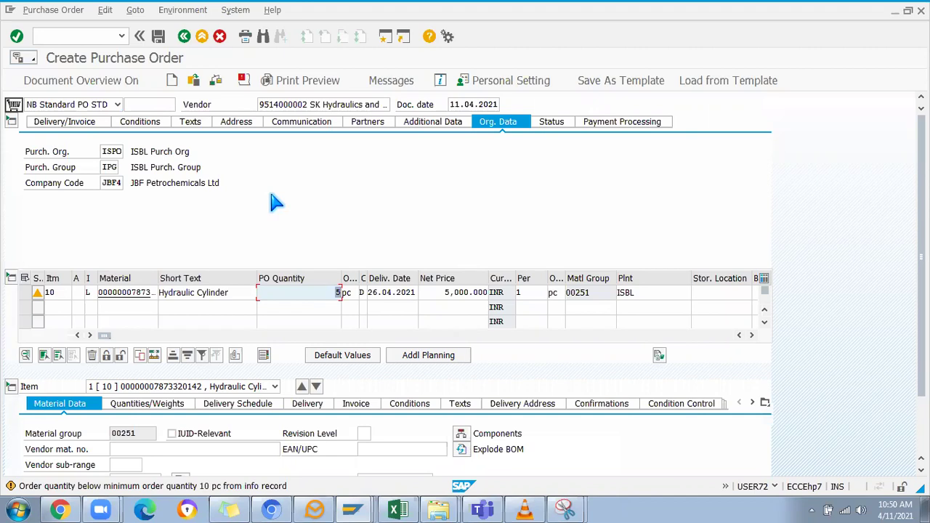
Step: Look through the available purchase order document types and keep NB Standard PO STD
{"action": "left_click", "coordinate": [117, 104]}
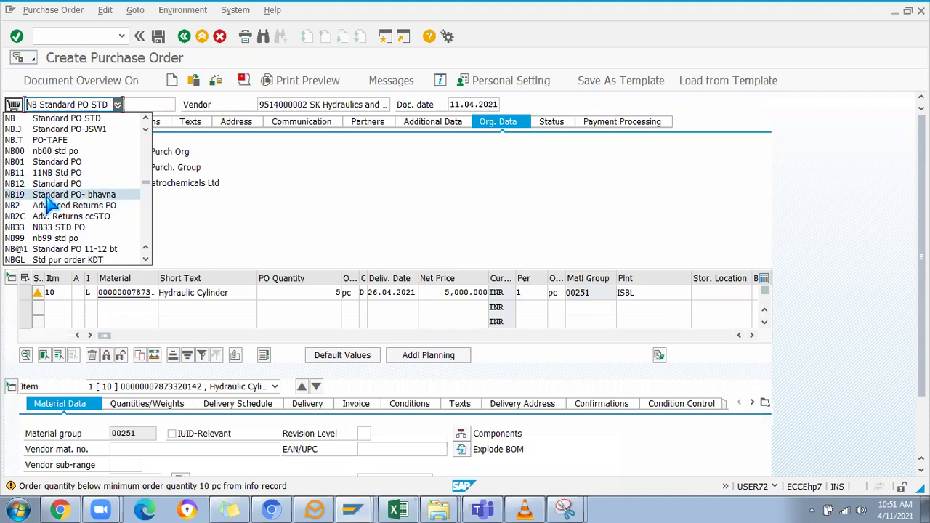
{"action": "left_click", "coordinate": [347, 218]}
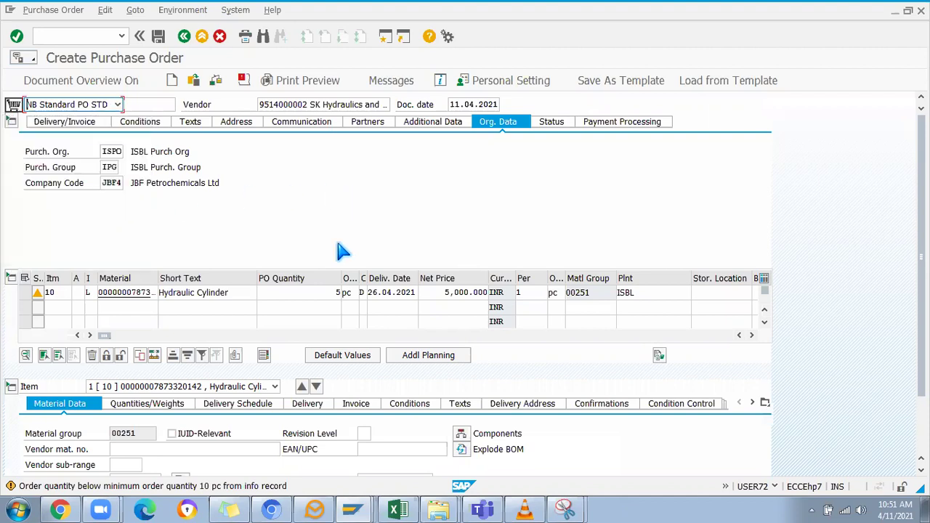
Step: Narrow the plant column and assign storage location ISL2 Finished Goods to the Hydraulic Cylinder item
{"action": "left_click", "coordinate": [673, 289]}
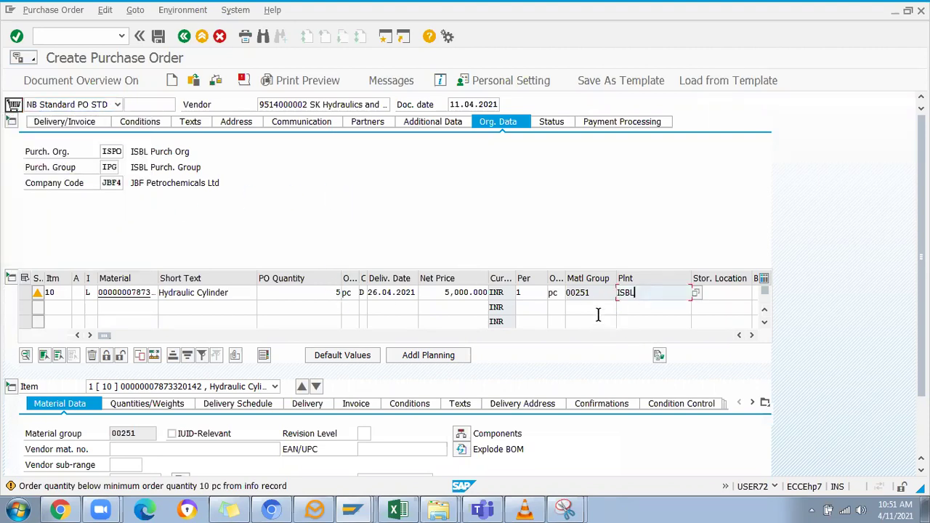
{"action": "left_click", "coordinate": [711, 293]}
{"action": "left_click_drag", "start_coordinate": [696, 288], "coordinate": [654, 289]}
{"action": "left_click", "coordinate": [716, 296]}
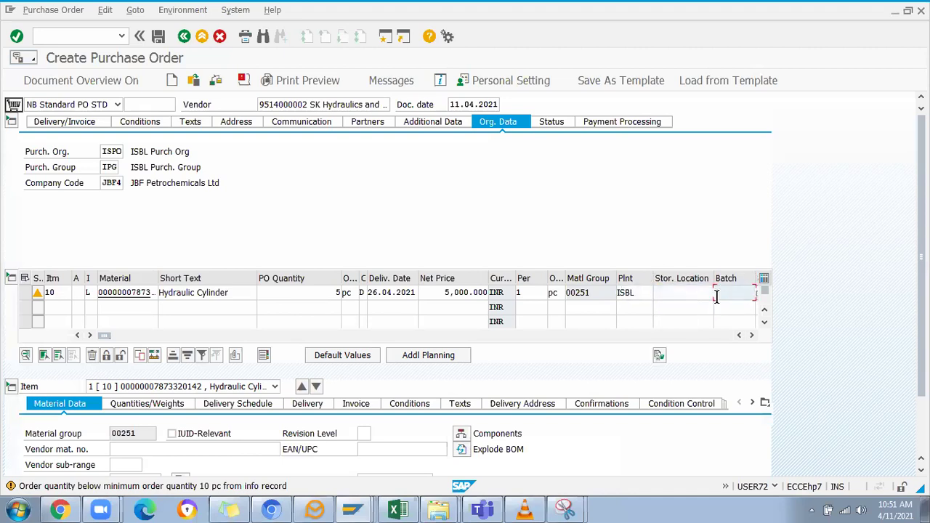
{"action": "key", "text": "Return"}
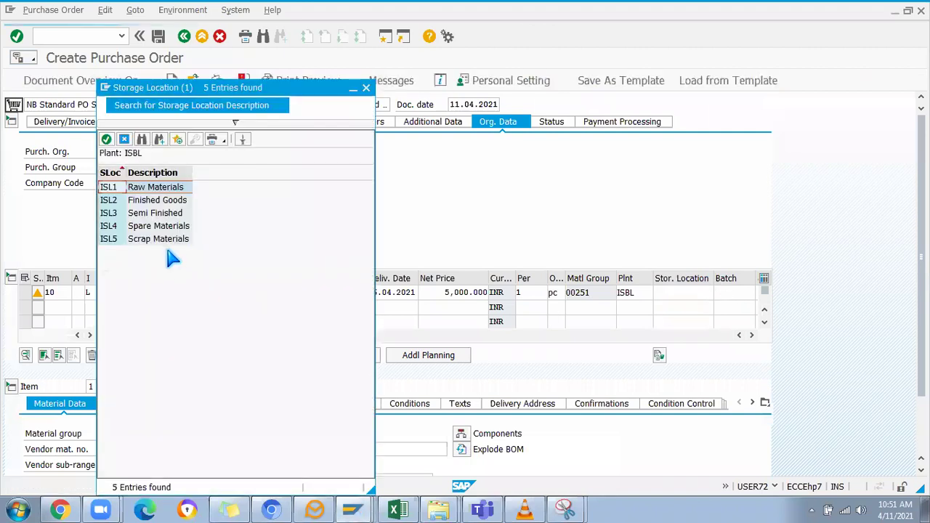
{"action": "double_click", "coordinate": [153, 201]}
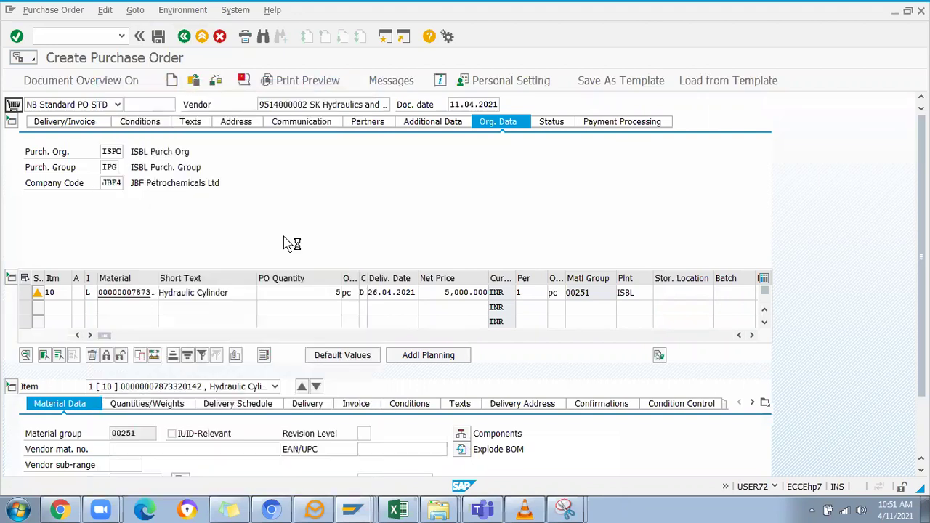
Step: Review the item's plant and storage location entries and run the Check on the purchase order
{"action": "left_click", "coordinate": [678, 290]}
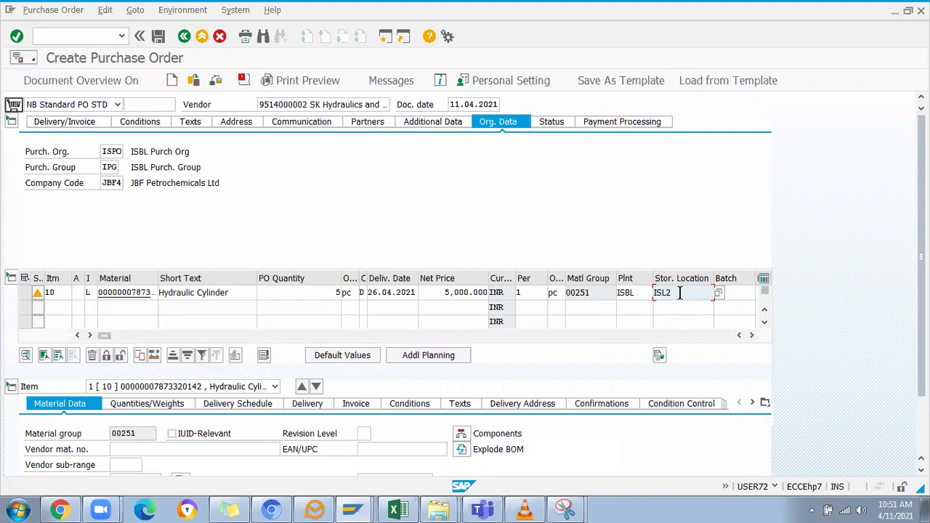
{"action": "key", "text": "Left"}
{"action": "key", "text": "Left"}
{"action": "key", "text": "Left"}
{"action": "key", "text": "Left"}
{"action": "key", "text": "Left"}
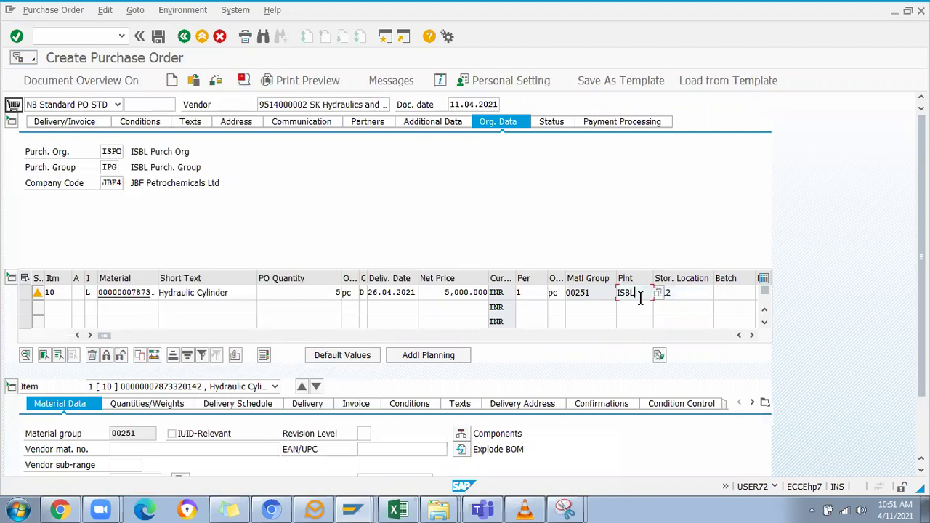
{"action": "left_click", "coordinate": [675, 293]}
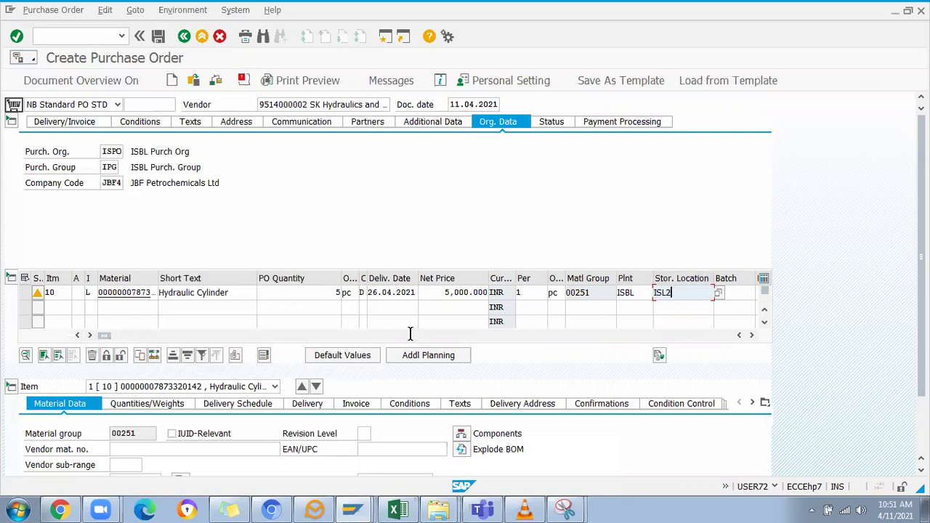
{"action": "left_click", "coordinate": [217, 84]}
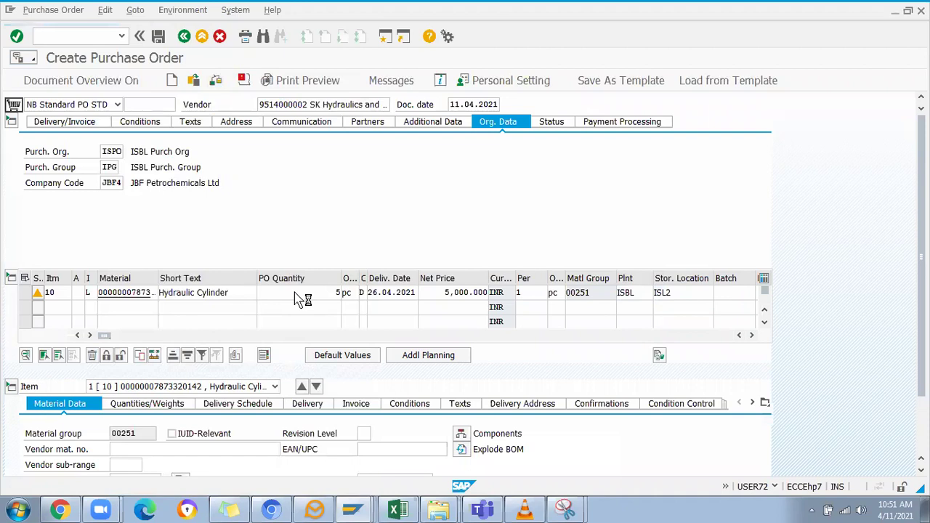
{"action": "left_click", "coordinate": [37, 323]}
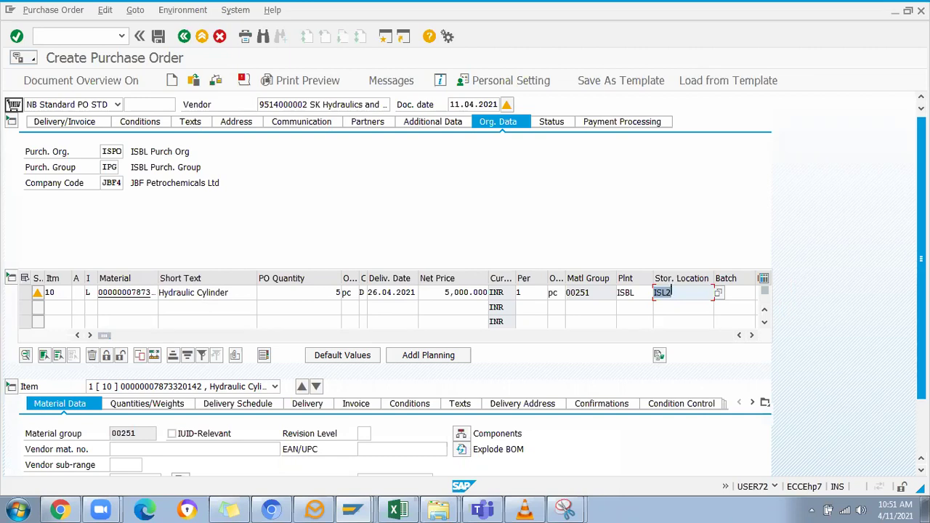
Step: Open the Hydraulic Cylinder item's component overview and review the requirement quantities for Barrel, Piston, Piston Rod and Grease
{"action": "scroll", "coordinate": [921, 258], "scroll_direction": "down", "scroll_amount": 2}
{"action": "left_click", "coordinate": [461, 378]}
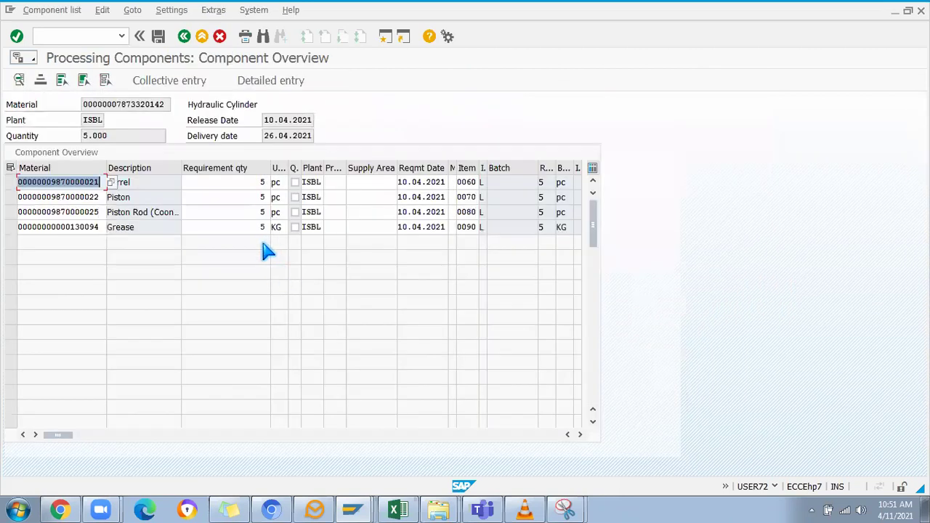
{"action": "left_click", "coordinate": [227, 181]}
{"action": "left_click", "coordinate": [238, 197]}
{"action": "left_click", "coordinate": [239, 211]}
{"action": "left_click", "coordinate": [240, 224]}
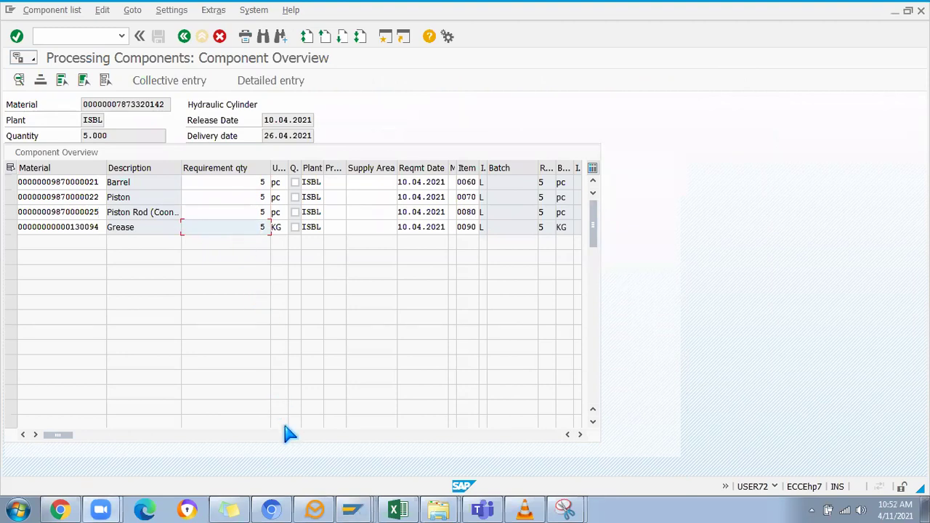
{"action": "key", "text": "Return"}
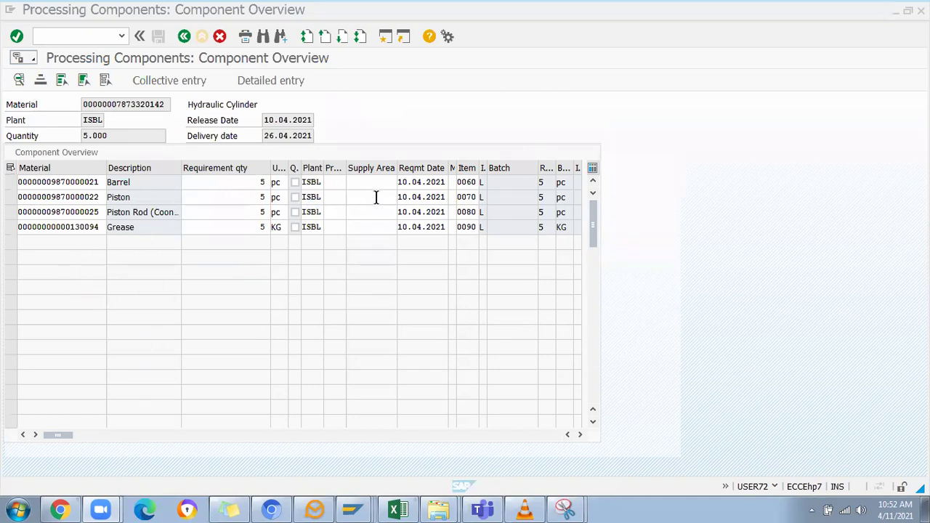
Step: Compare each component's requirement quantity with the Hydraulic Cylinder quantity and return to the purchase order
{"action": "left_click", "coordinate": [261, 182]}
{"action": "left_click", "coordinate": [258, 196]}
{"action": "left_click", "coordinate": [254, 210]}
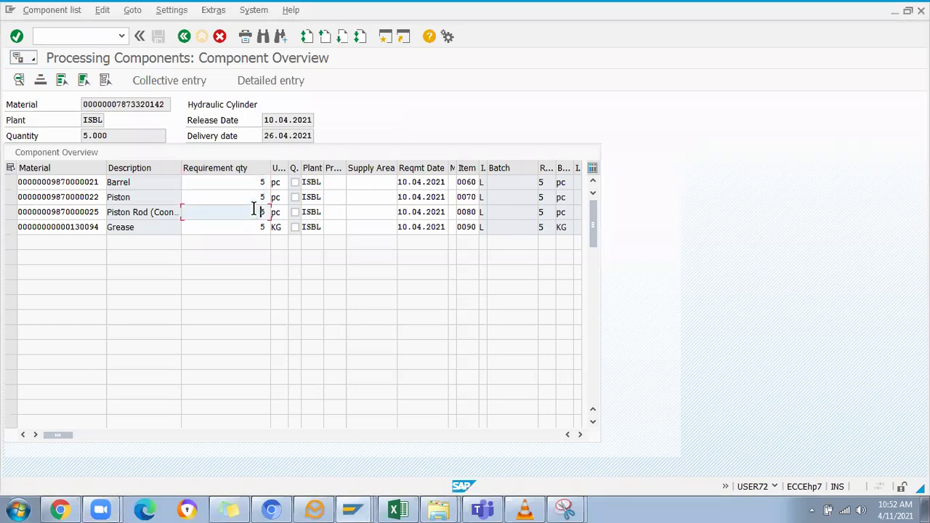
{"action": "left_click", "coordinate": [257, 227]}
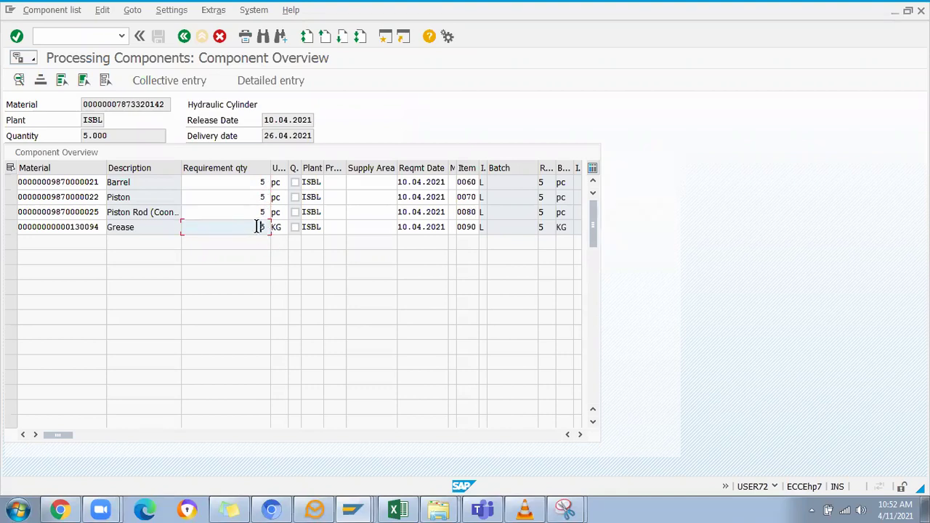
{"action": "left_click_drag", "start_coordinate": [111, 137], "coordinate": [58, 124]}
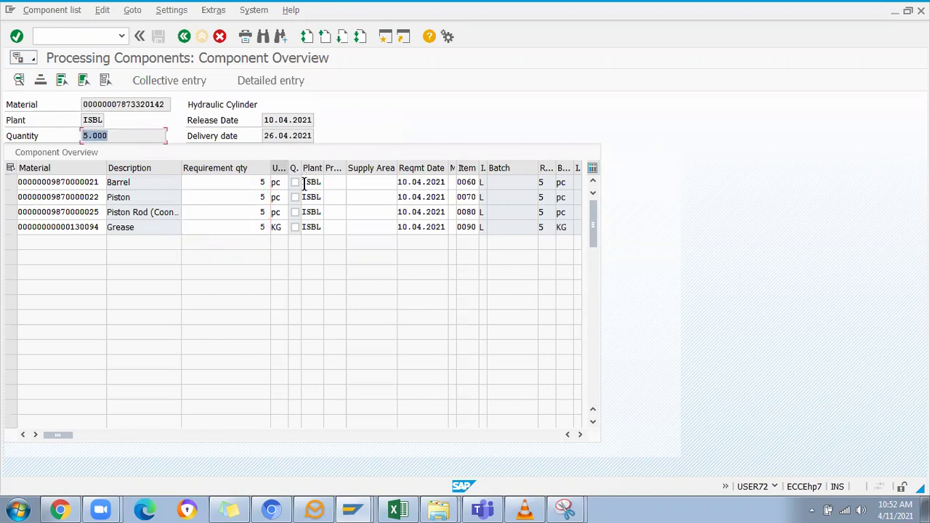
{"action": "left_click", "coordinate": [113, 136]}
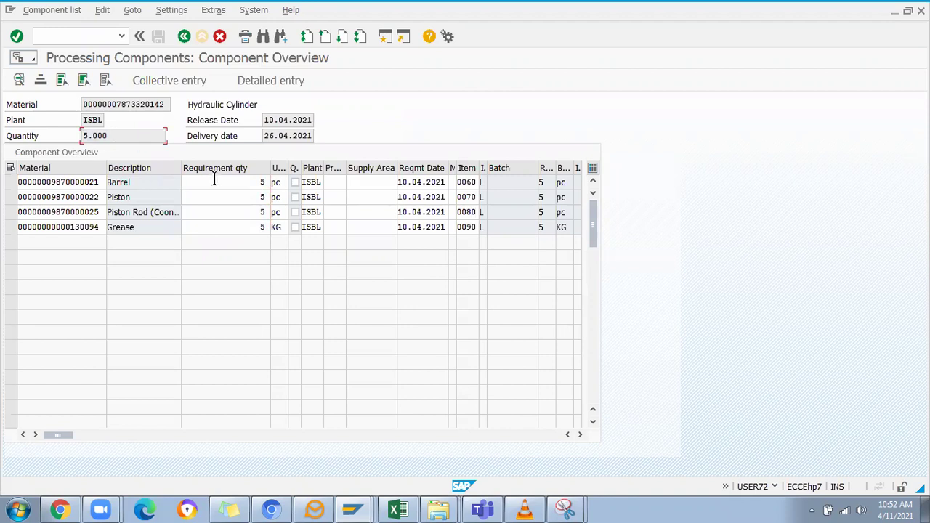
{"action": "left_click", "coordinate": [260, 182]}
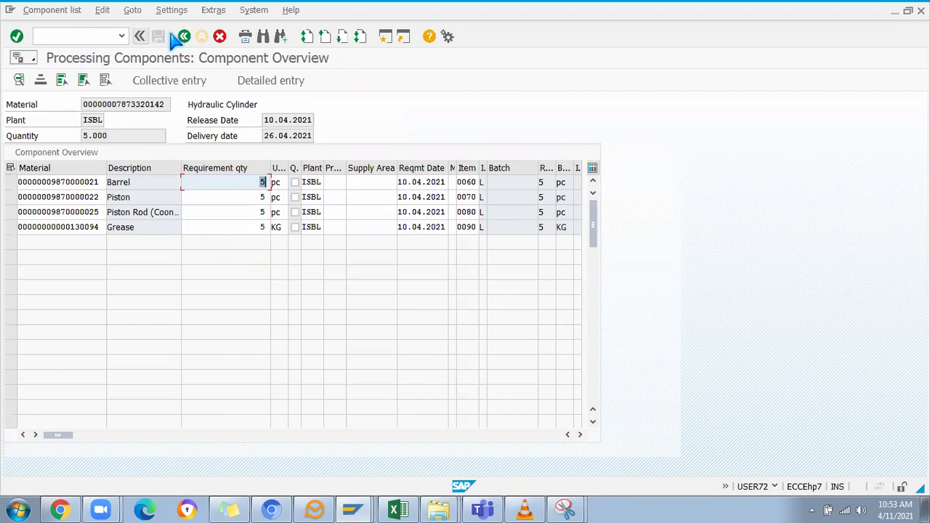
{"action": "left_click", "coordinate": [184, 38]}
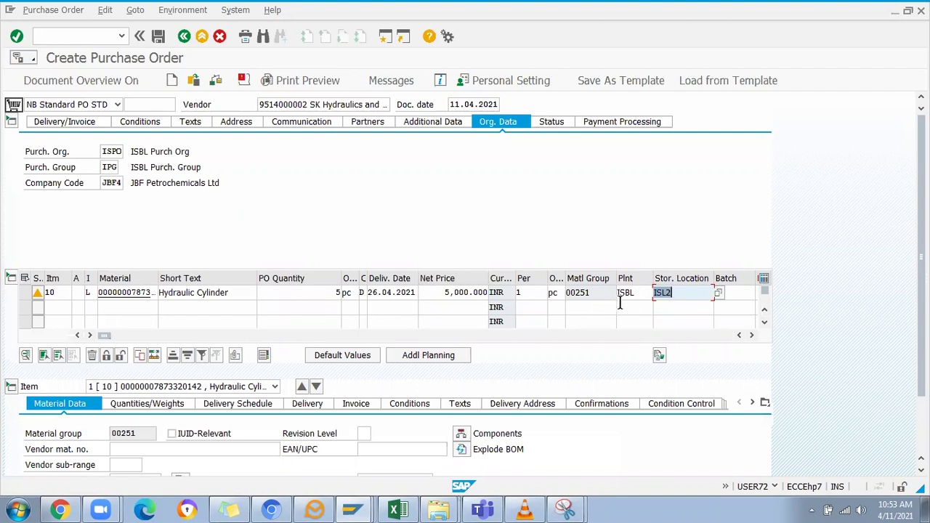
Step: Try to save the purchase order with the Hydraulic Cylinder's PO quantity cleared, and set the quantity back to 5
{"action": "left_click", "coordinate": [328, 293]}
{"action": "key", "text": "Delete"}
{"action": "key", "text": "Return"}
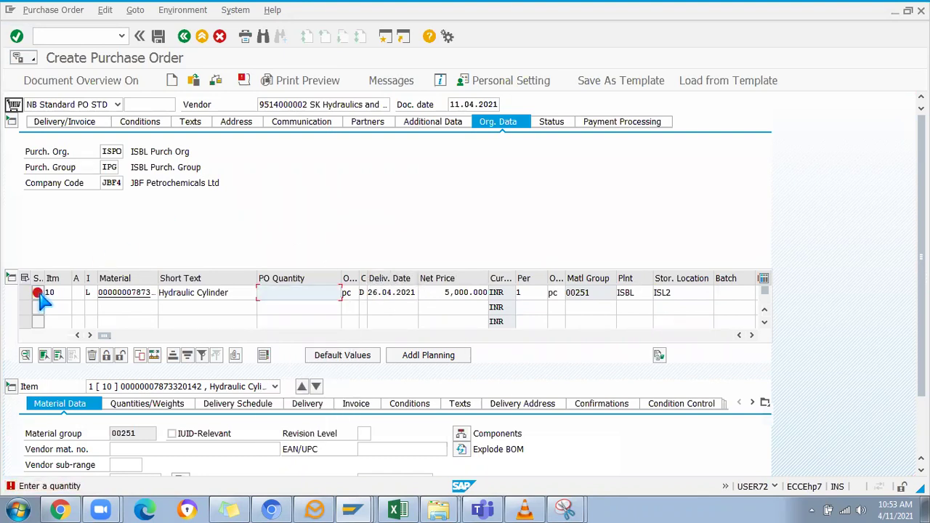
{"action": "left_click", "coordinate": [157, 35]}
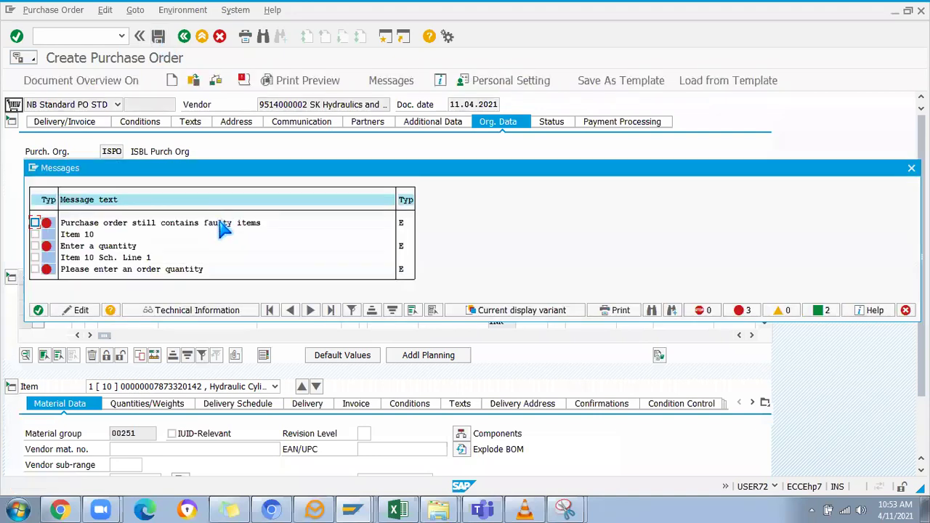
{"action": "left_click", "coordinate": [39, 310]}
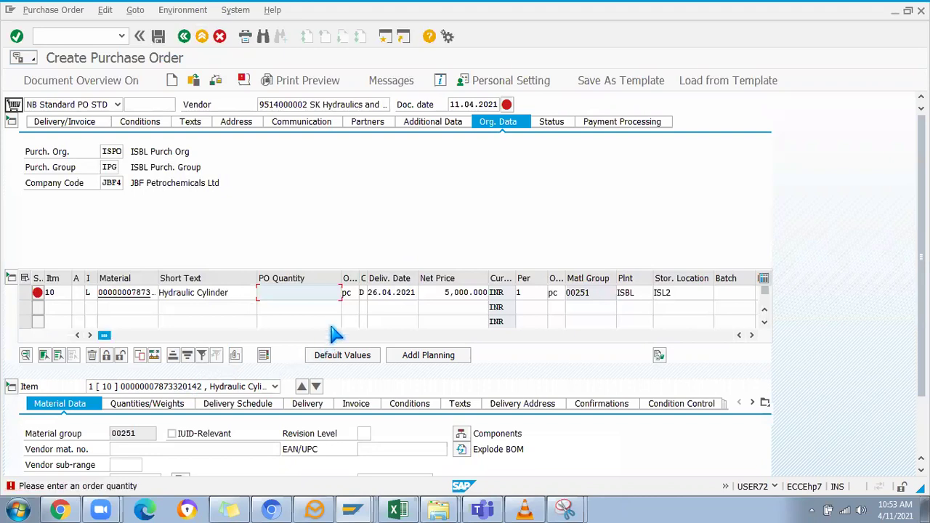
{"action": "type", "text": "5"}
{"action": "key", "text": "Return"}
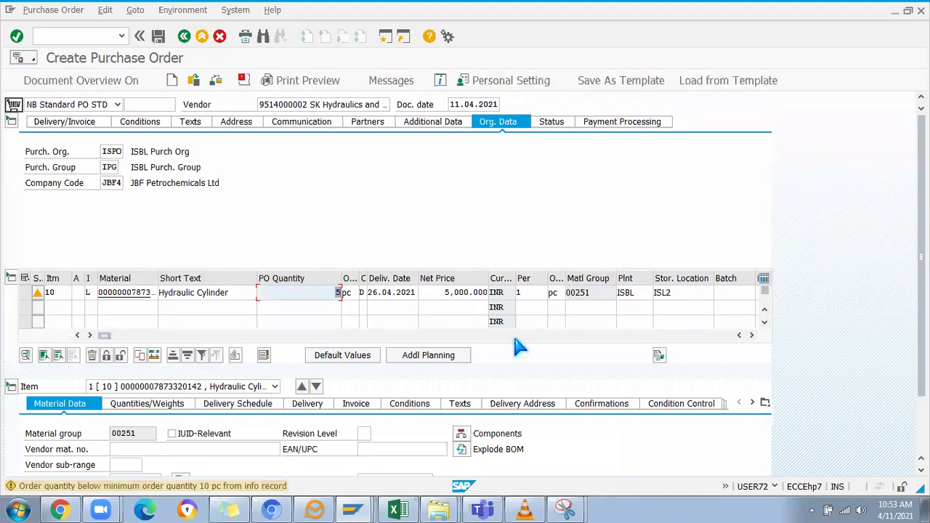
Step: Try to save the purchase order with the Hydraulic Cylinder's plant cleared, and set the plant back to ISBL
{"action": "left_click", "coordinate": [679, 293]}
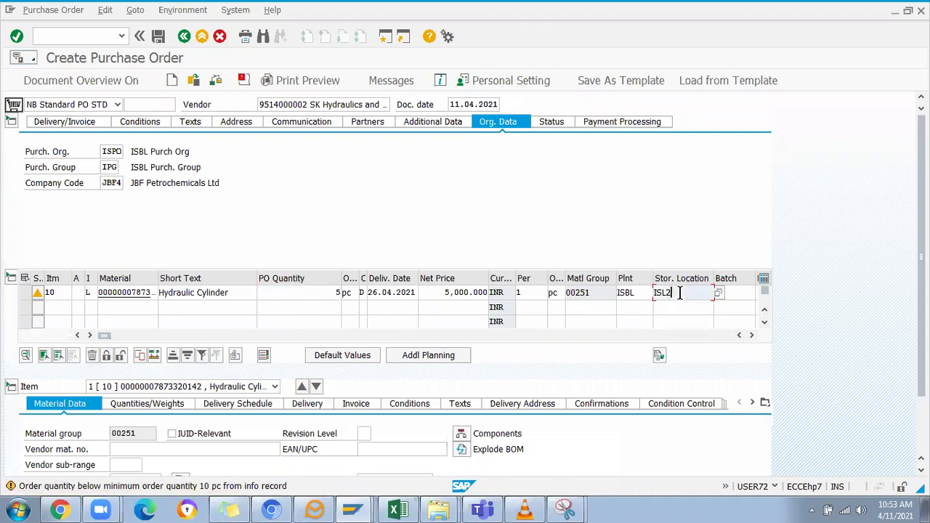
{"action": "left_click", "coordinate": [638, 293]}
{"action": "key", "text": "BackSpace"}
{"action": "key", "text": "BackSpace"}
{"action": "key", "text": "BackSpace"}
{"action": "key", "text": "BackSpace"}
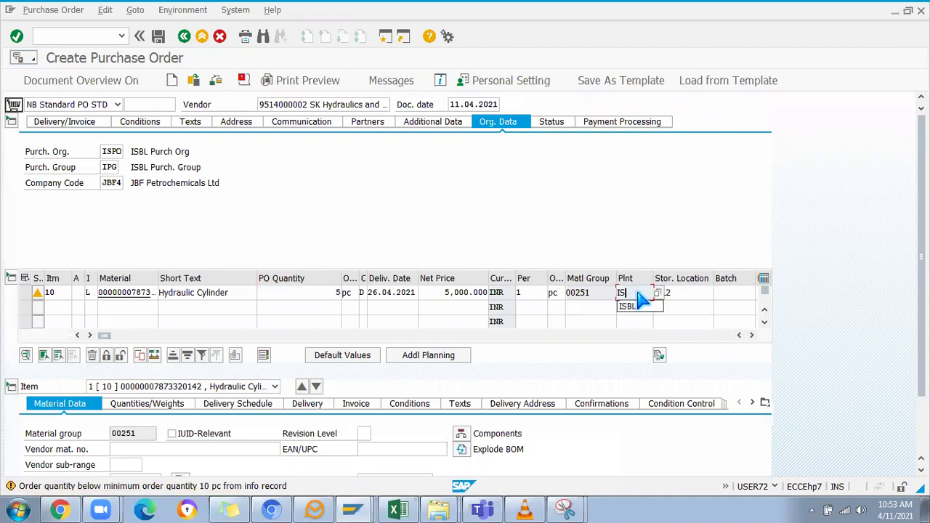
{"action": "key", "text": "Return"}
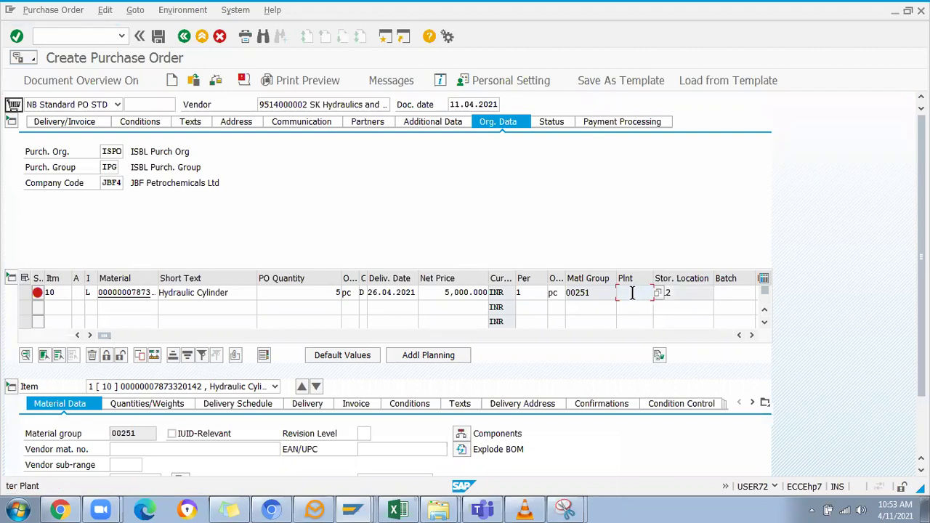
{"action": "left_click", "coordinate": [157, 35]}
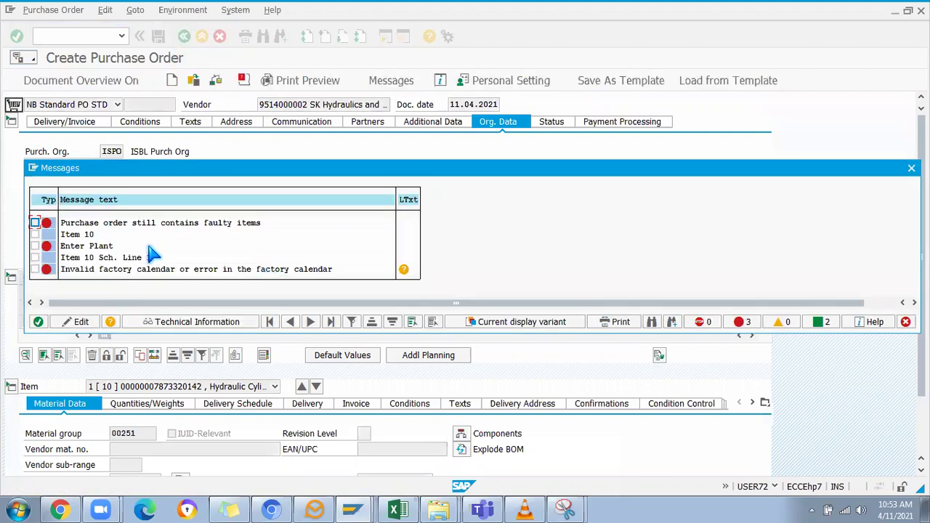
{"action": "left_click", "coordinate": [38, 321]}
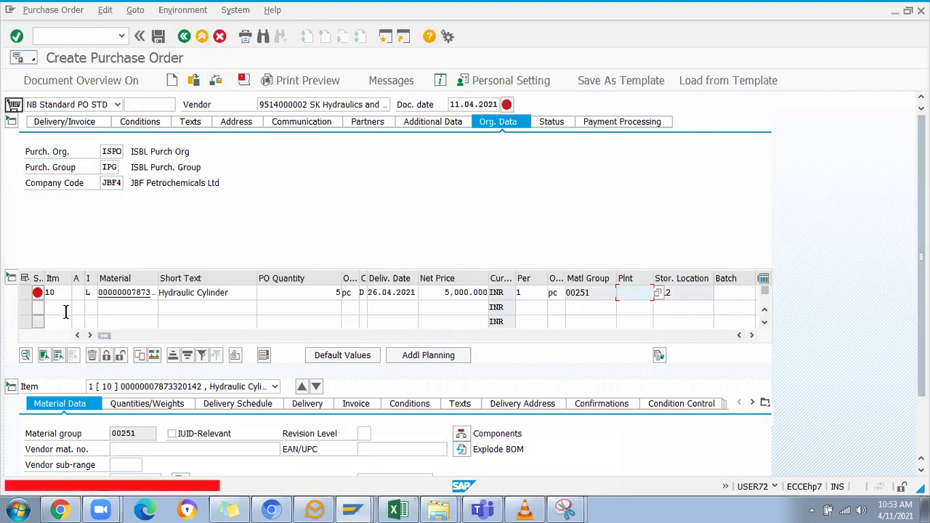
{"action": "left_click", "coordinate": [635, 293]}
{"action": "left_click", "coordinate": [634, 305]}
{"action": "key", "text": "Return"}
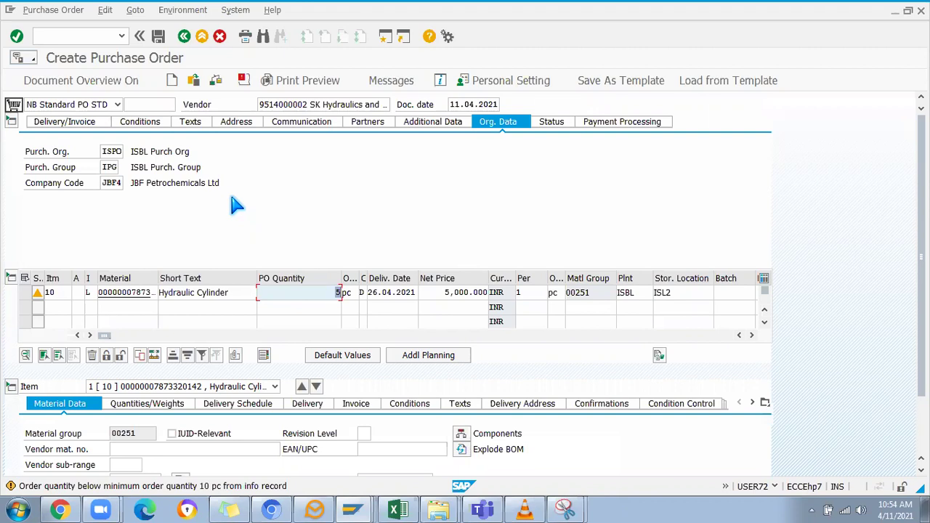
Step: Save the purchase order despite the system messages and copy the new purchase order number from the message details
{"action": "left_click", "coordinate": [159, 36]}
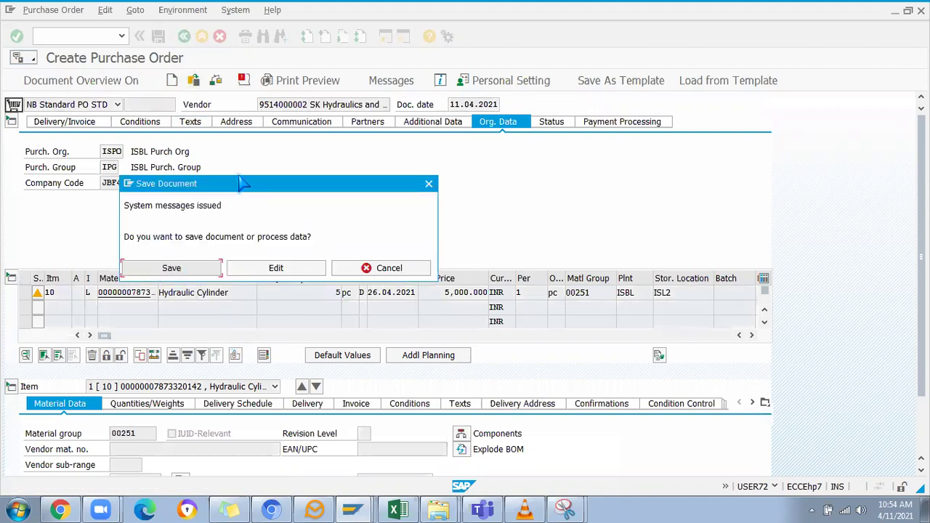
{"action": "left_click_drag", "start_coordinate": [231, 187], "coordinate": [353, 186]}
{"action": "left_click", "coordinate": [293, 267]}
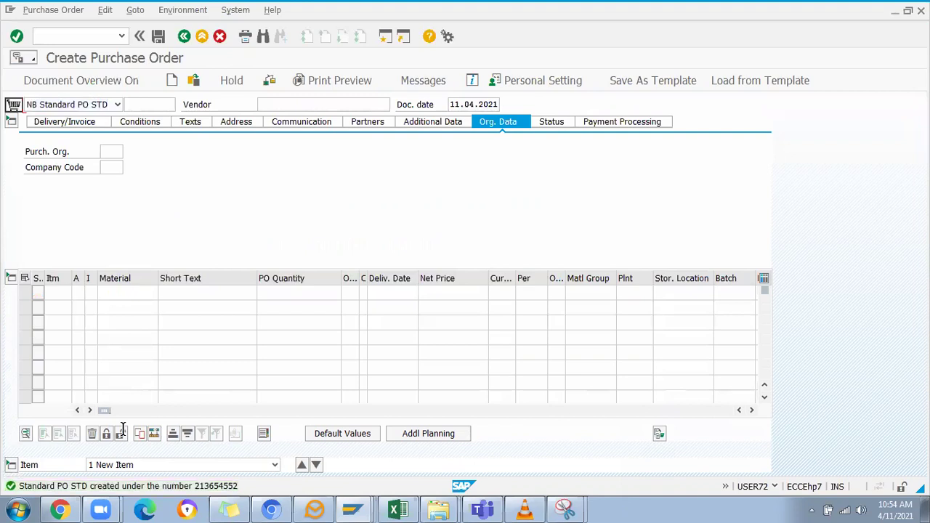
{"action": "double_click", "coordinate": [291, 104]}
{"action": "key", "text": "ctrl+c"}
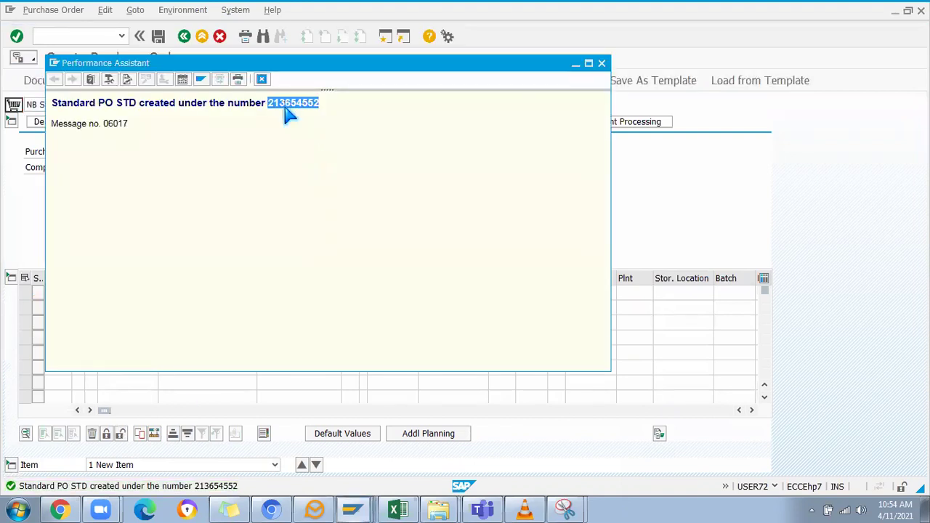
{"action": "left_click", "coordinate": [602, 64]}
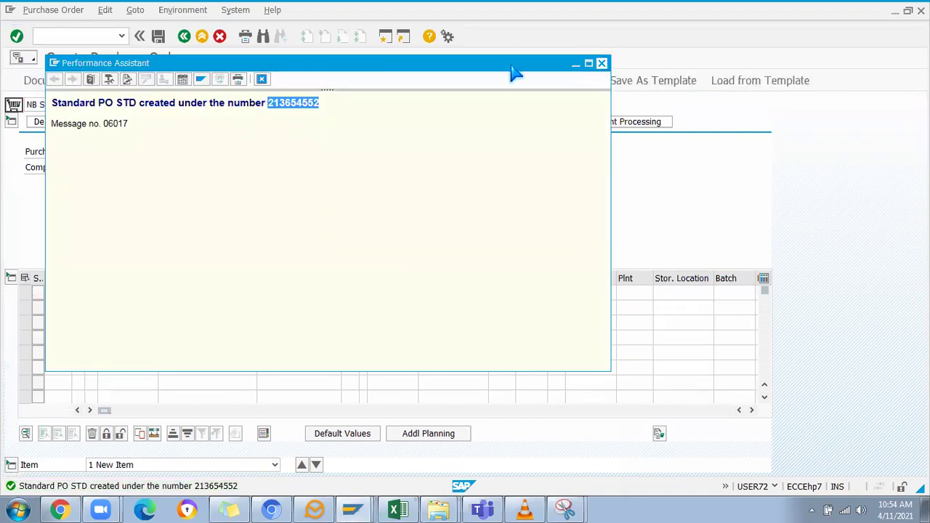
Step: Open transaction MIGO and set the operation to A01 Goods Receipt
{"action": "left_click", "coordinate": [64, 34]}
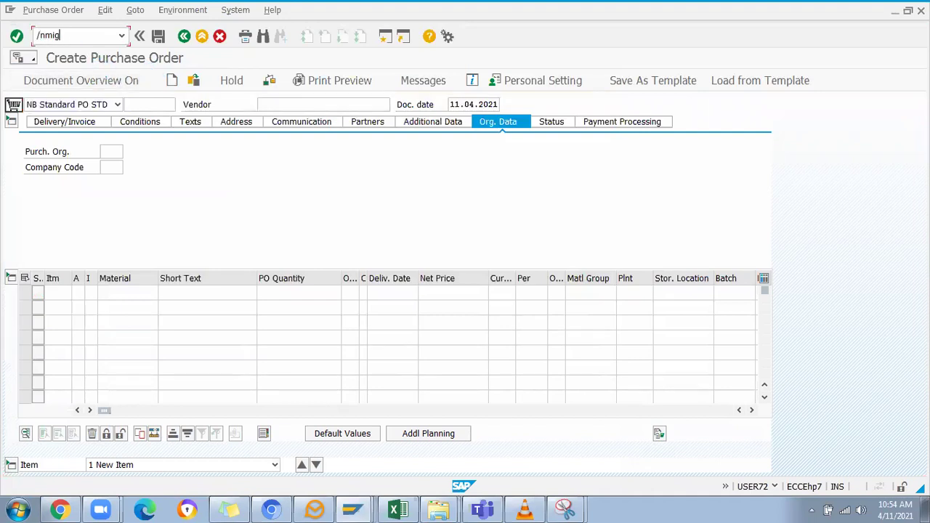
{"action": "key", "text": "Return"}
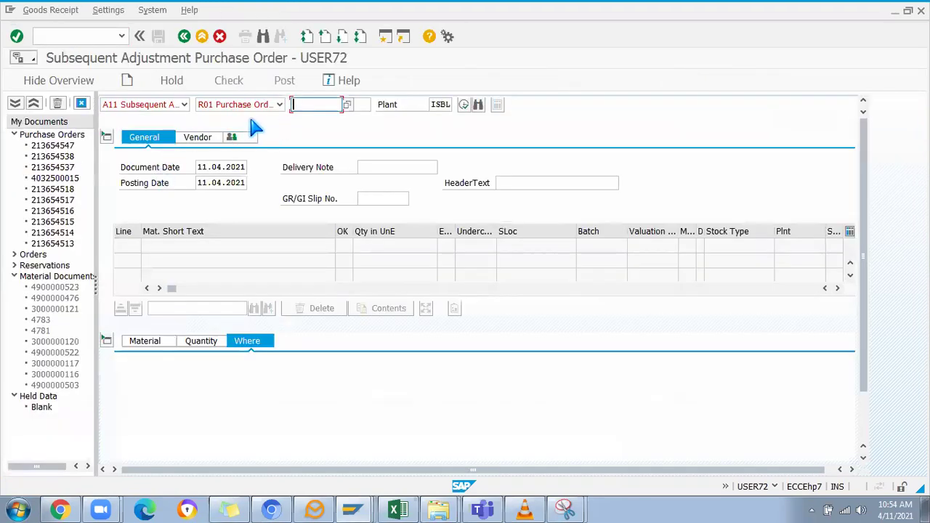
{"action": "left_click", "coordinate": [184, 105]}
{"action": "left_click", "coordinate": [146, 130]}
{"action": "left_click", "coordinate": [173, 106]}
{"action": "left_click", "coordinate": [138, 124]}
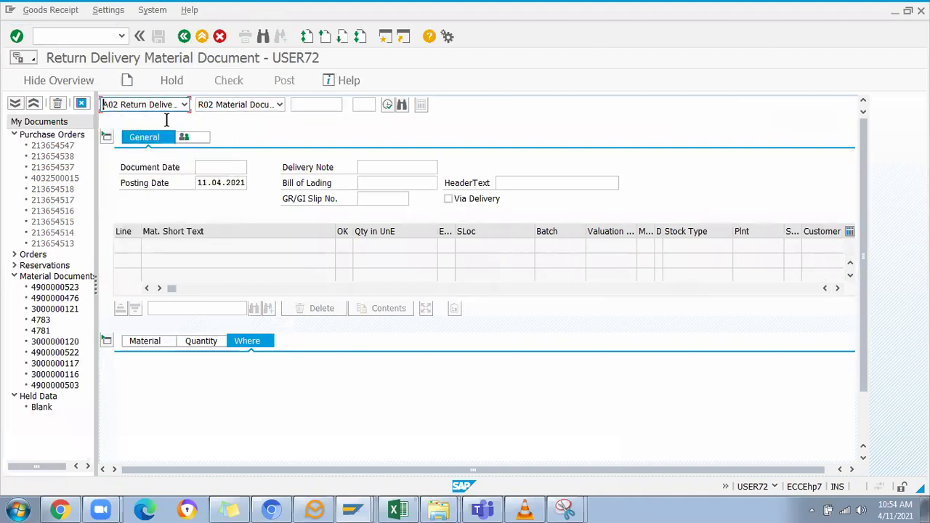
{"action": "left_click", "coordinate": [184, 105]}
{"action": "left_click", "coordinate": [154, 119]}
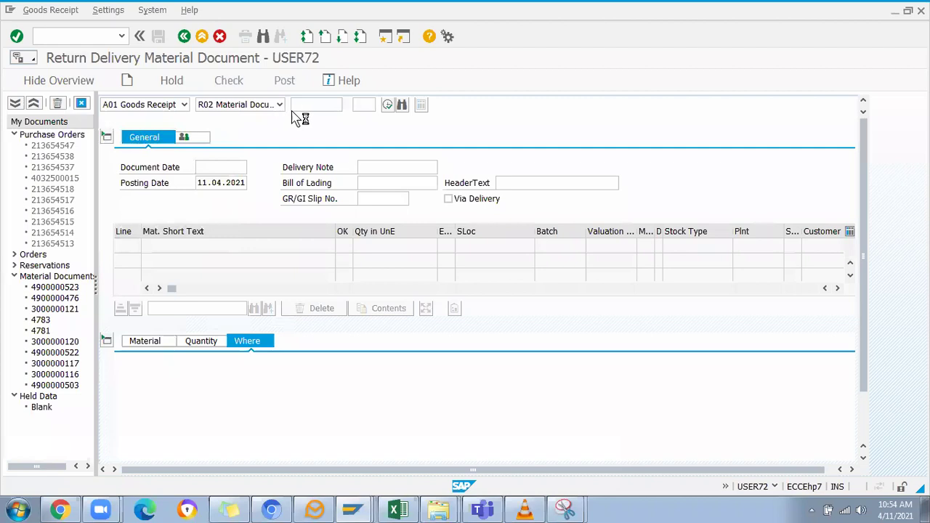
Step: Load the copied purchase order number into the goods receipt
{"action": "left_click", "coordinate": [306, 106]}
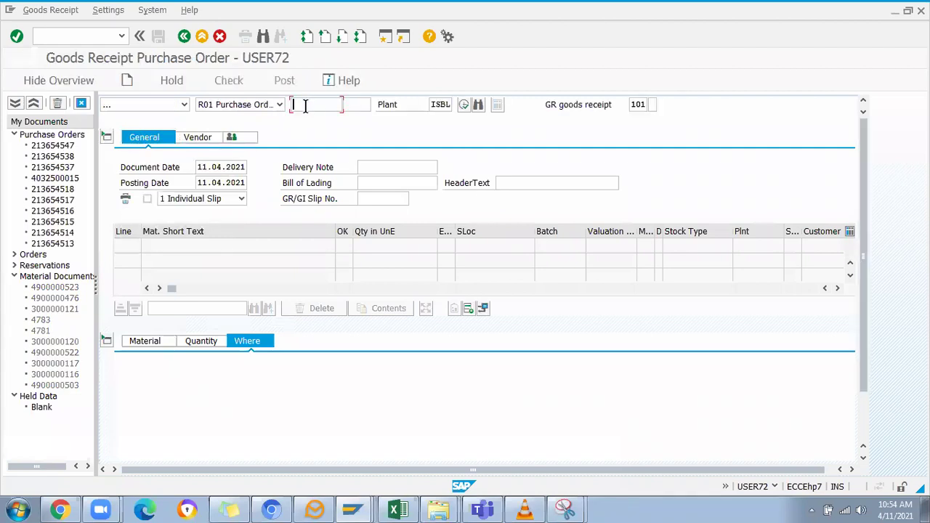
{"action": "key", "text": "ctrl+v"}
{"action": "key", "text": "Return"}
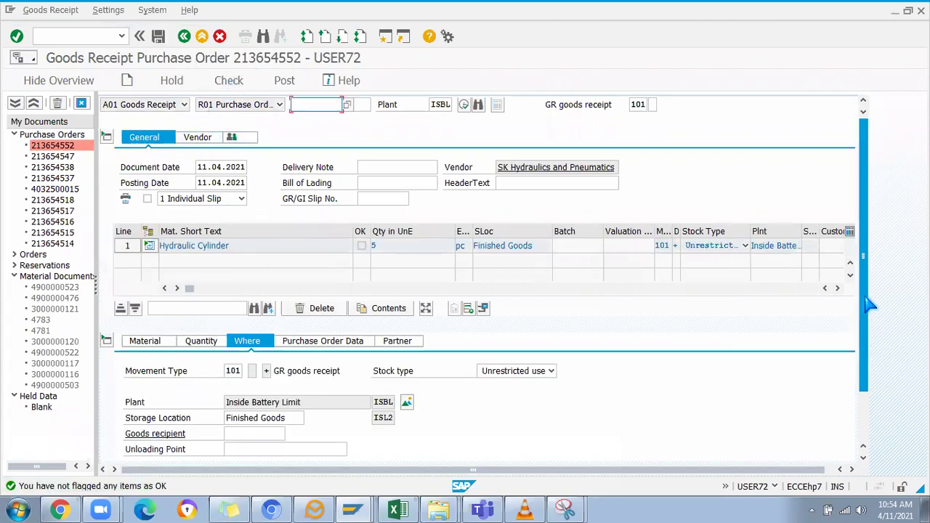
Step: Flag the Hydraulic Cylinder line as Item OK, run the Check on the goods receipt, and review and close the log
{"action": "scroll", "coordinate": [399, 290], "scroll_direction": "down", "scroll_amount": 2}
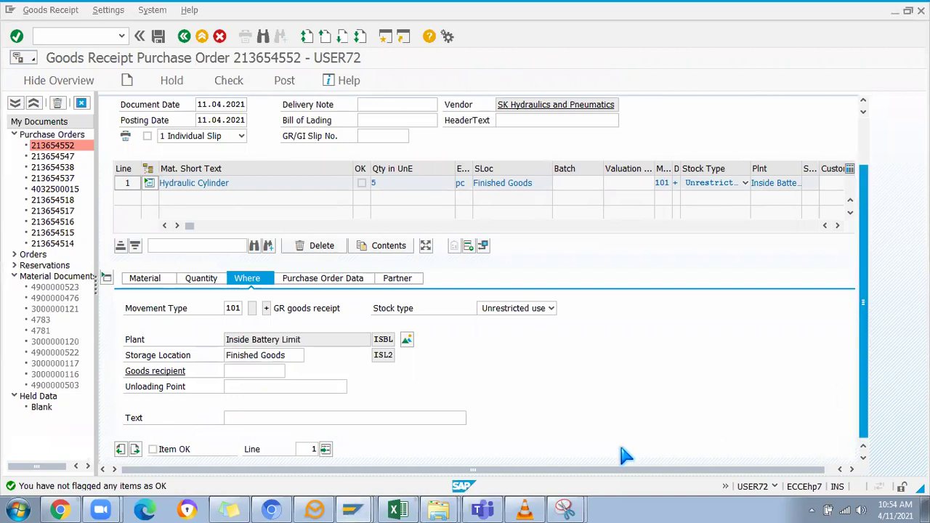
{"action": "key", "text": "space"}
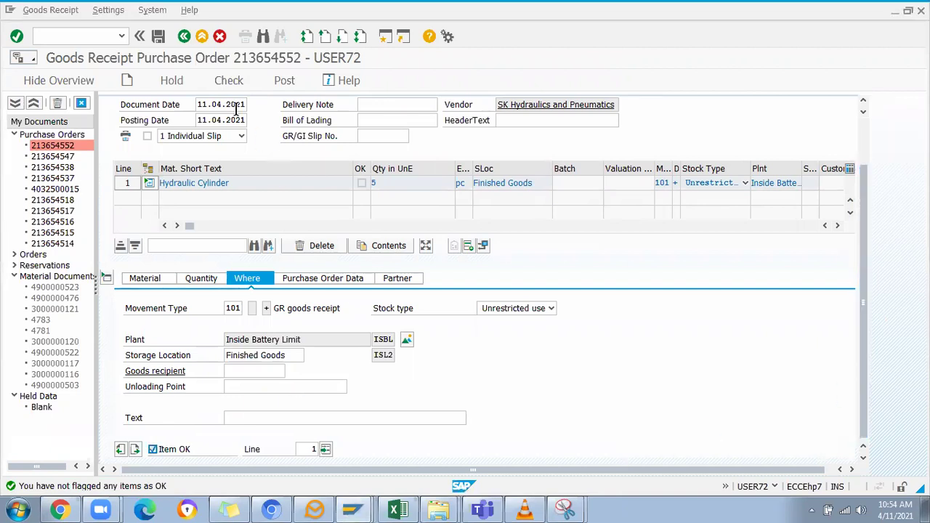
{"action": "left_click", "coordinate": [229, 81]}
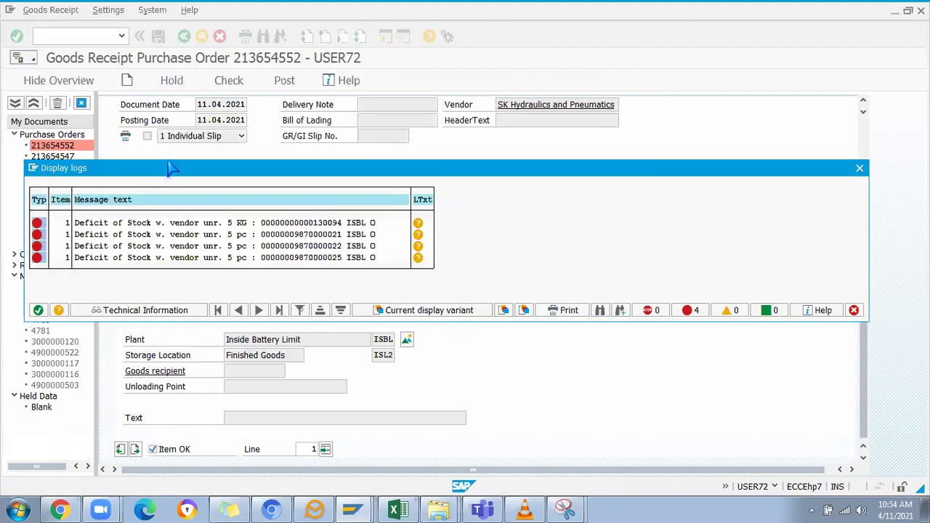
{"action": "left_click_drag", "start_coordinate": [189, 178], "coordinate": [410, 209]}
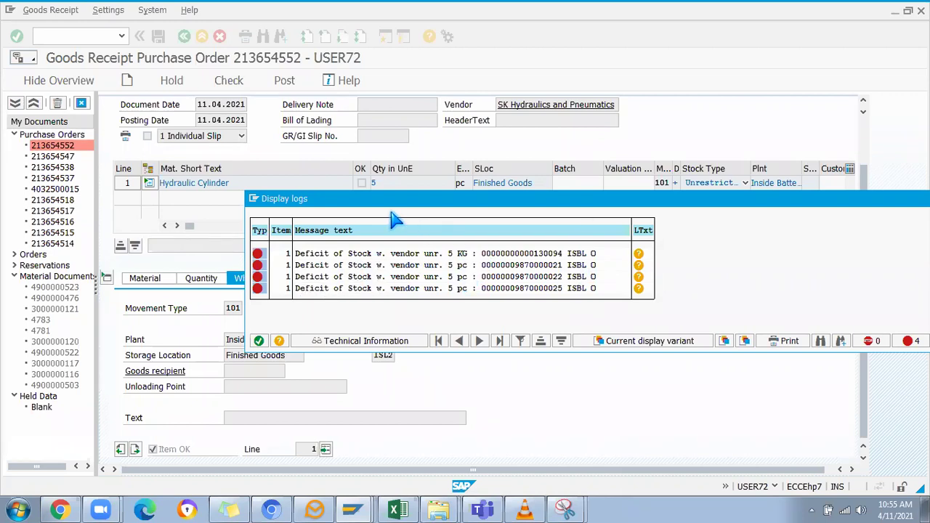
{"action": "left_click_drag", "start_coordinate": [727, 207], "coordinate": [372, 207]}
{"action": "left_click", "coordinate": [727, 201]}
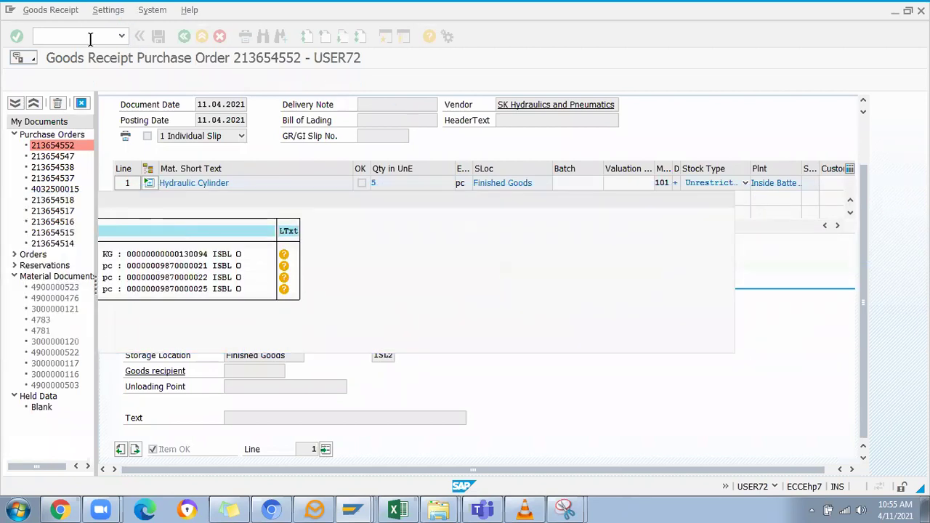
Step: Open transaction ME2O and run the subcontracting stock monitoring for the vendor and plant ISBL
{"action": "type", "text": "/nme2o"}
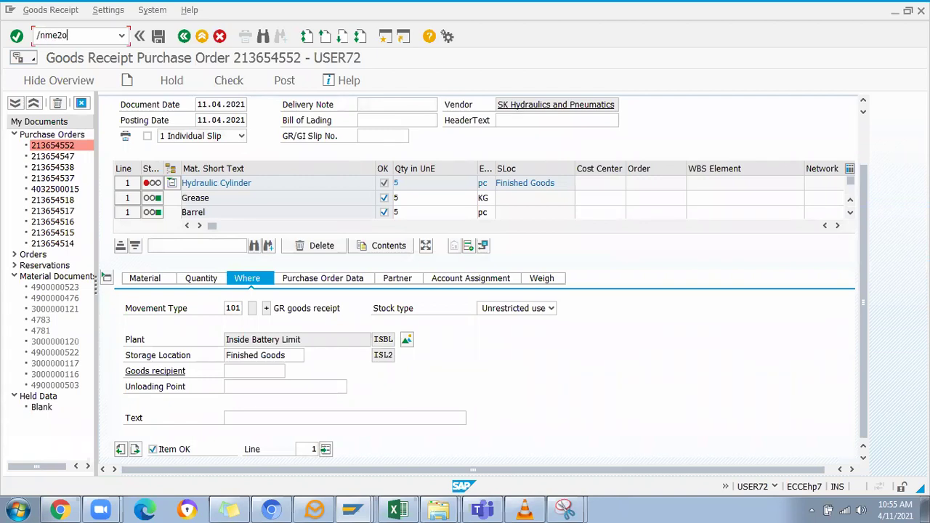
{"action": "key", "text": "Return"}
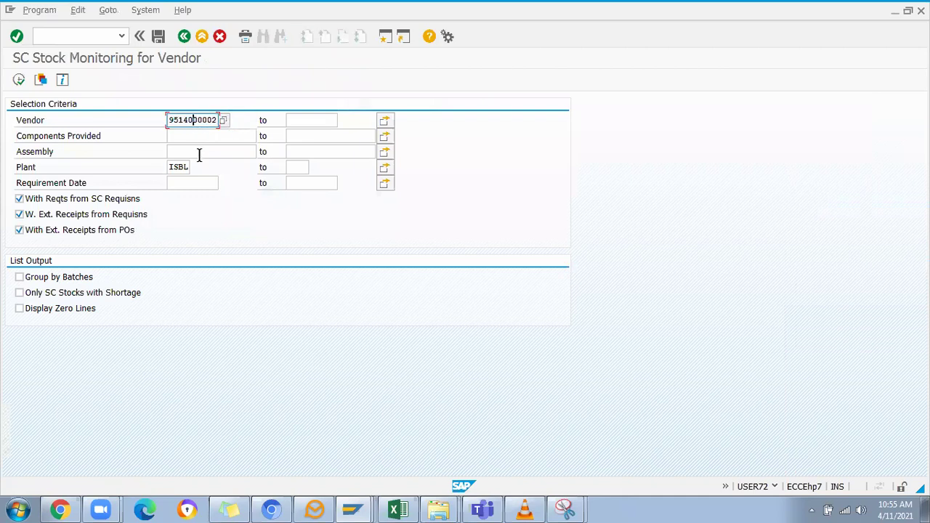
{"action": "left_click", "coordinate": [174, 168]}
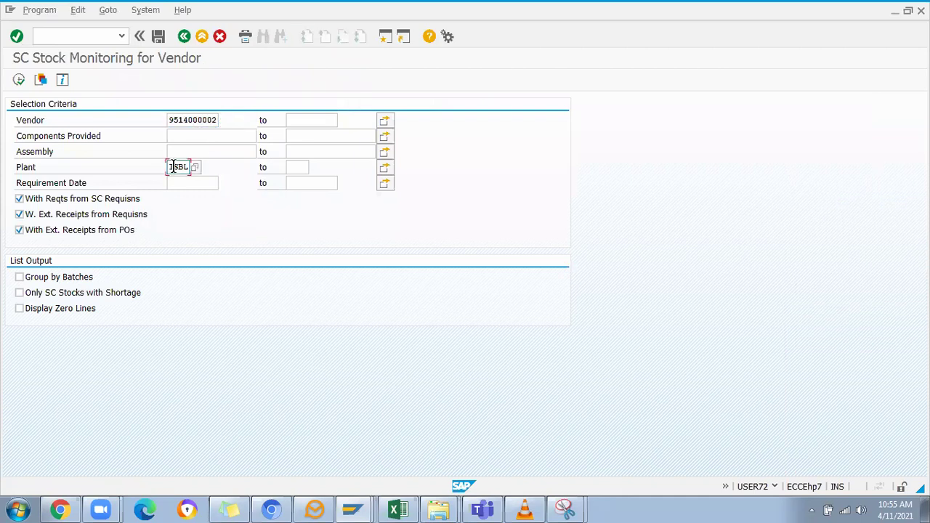
{"action": "left_click", "coordinate": [19, 79]}
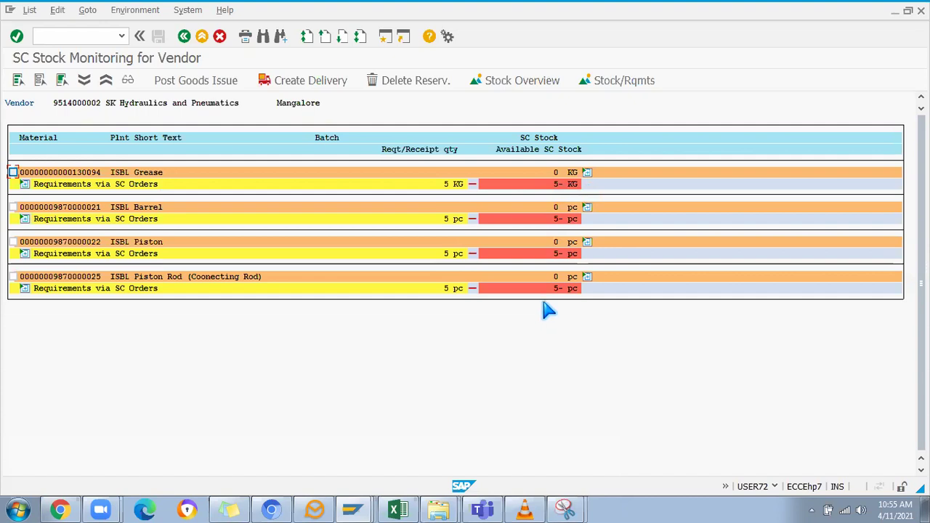
Step: Select the Grease, Barrel, Piston and Piston Rod components and start posting their goods issue to the vendor
{"action": "left_click", "coordinate": [13, 172]}
{"action": "left_click", "coordinate": [13, 207]}
{"action": "left_click", "coordinate": [13, 242]}
{"action": "left_click", "coordinate": [13, 277]}
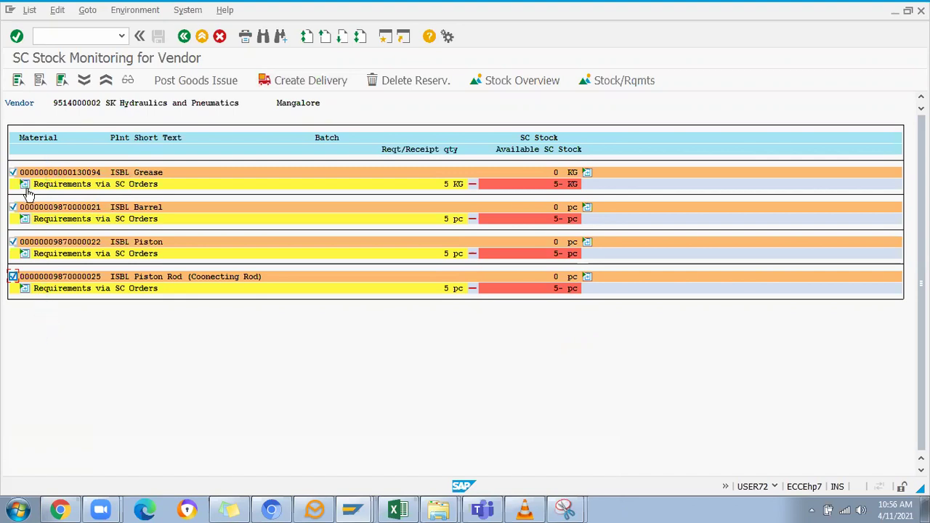
{"action": "left_click", "coordinate": [182, 85]}
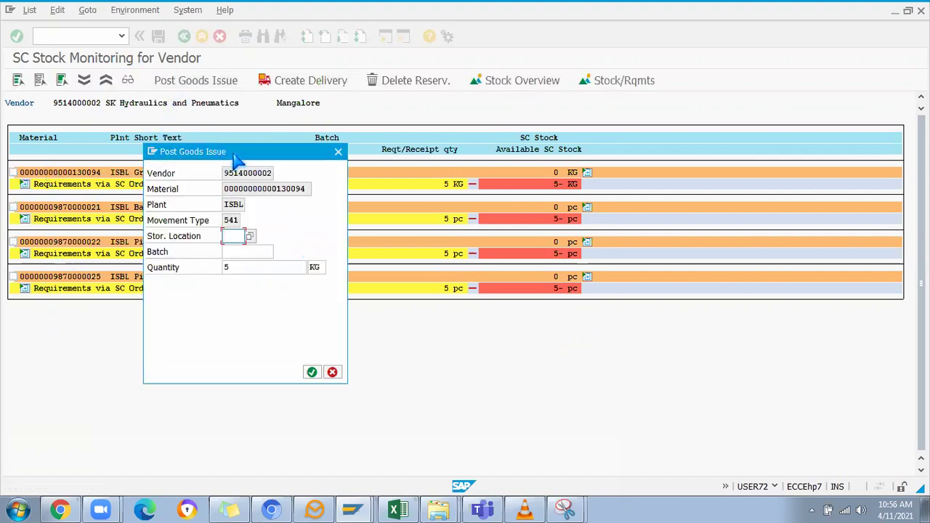
Step: Set the Grease goods issue's storage location to ISL1 (Raw Materials) and confirm it with movement type 541 and quantity 5 KG
{"action": "left_click_drag", "start_coordinate": [236, 158], "coordinate": [443, 91]}
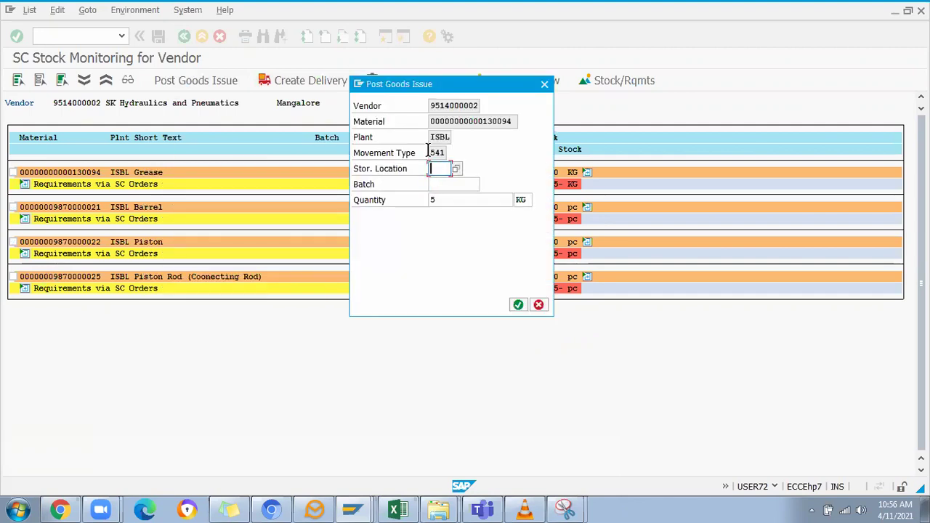
{"action": "double_click", "coordinate": [436, 153]}
{"action": "left_click", "coordinate": [438, 153]}
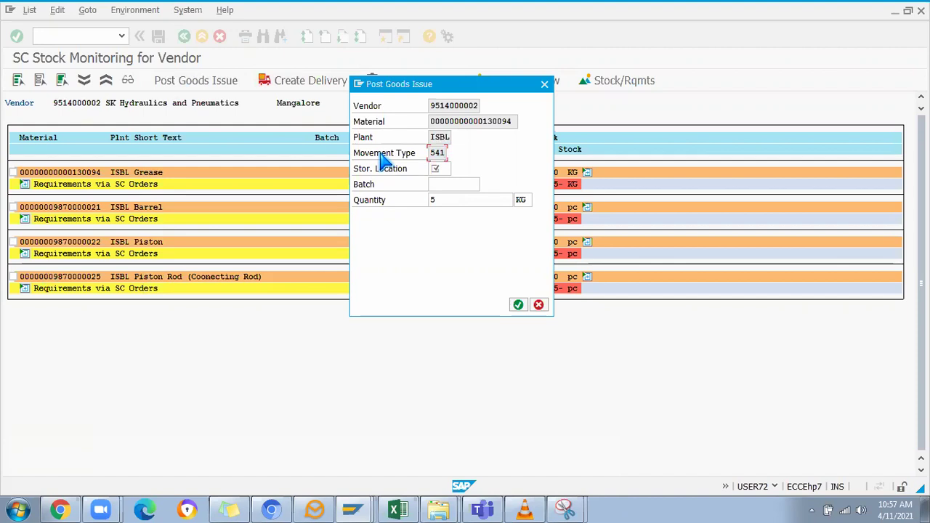
{"action": "left_click", "coordinate": [439, 168]}
{"action": "left_click", "coordinate": [455, 170]}
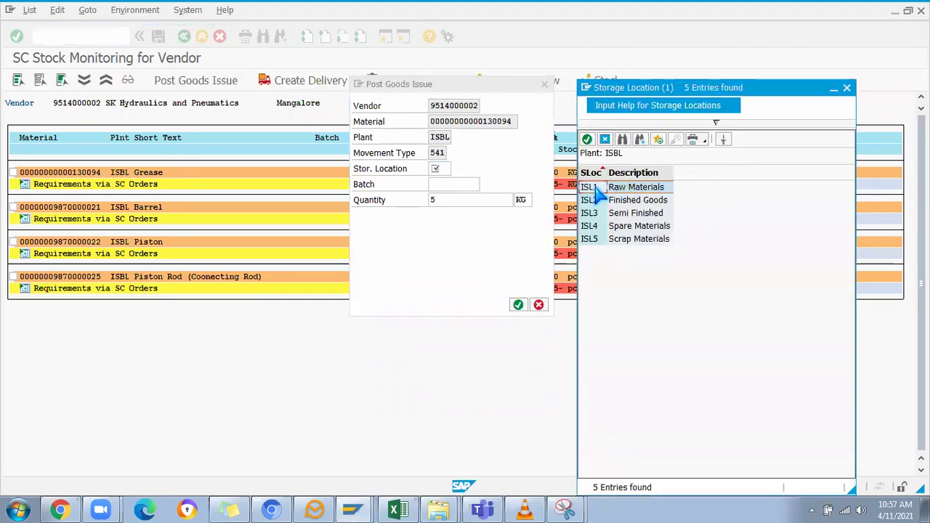
{"action": "double_click", "coordinate": [592, 187]}
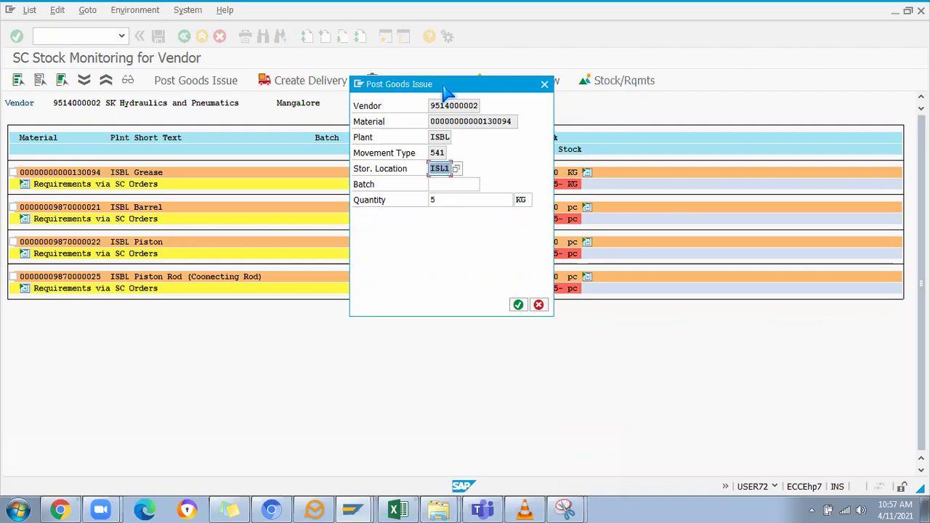
{"action": "left_click_drag", "start_coordinate": [447, 90], "coordinate": [527, 282]}
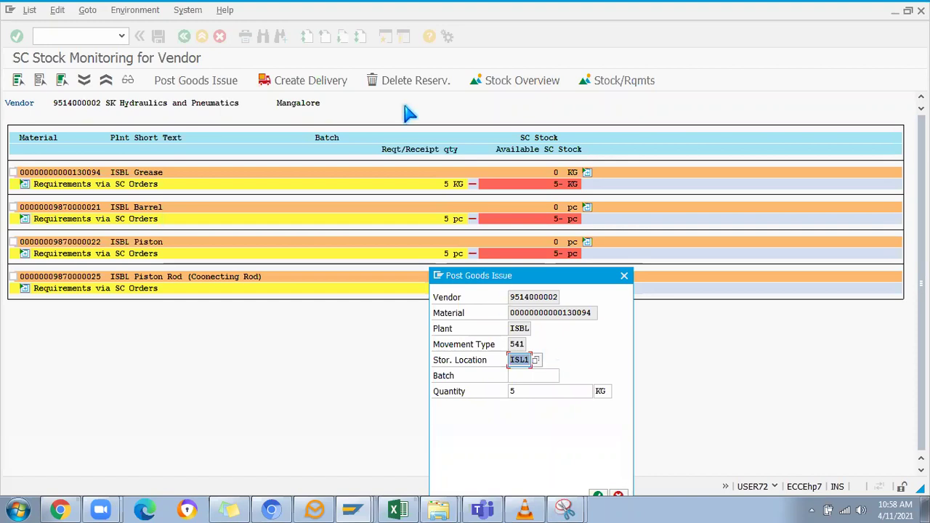
{"action": "key", "text": "Return"}
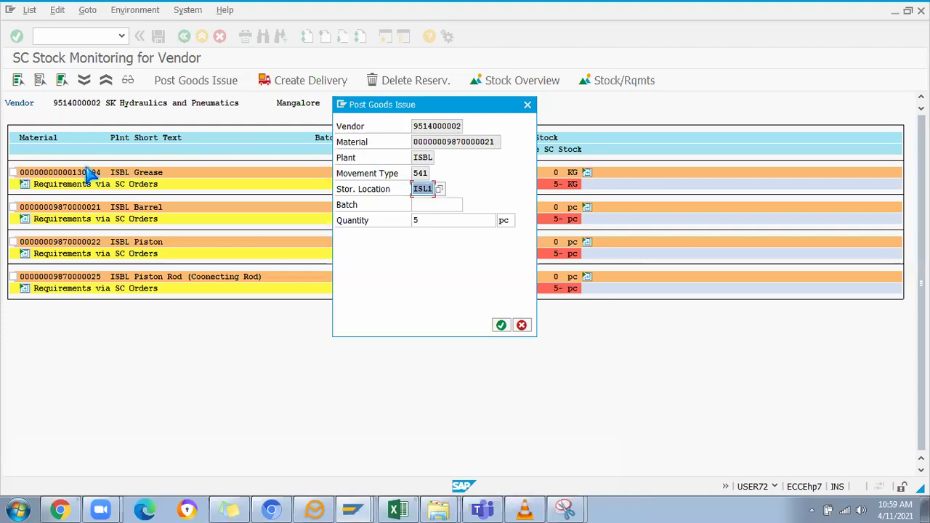
Step: Confirm the goods issues of 5 pc each for Barrel, Piston and Piston Rod from storage location ISL1
{"action": "left_click", "coordinate": [492, 142]}
{"action": "key", "text": "BackSpace"}
{"action": "type", "text": "2"}
{"action": "key", "text": "Return"}
{"action": "key", "text": "BackSpace"}
{"action": "type", "text": "5"}
{"action": "key", "text": "Return"}
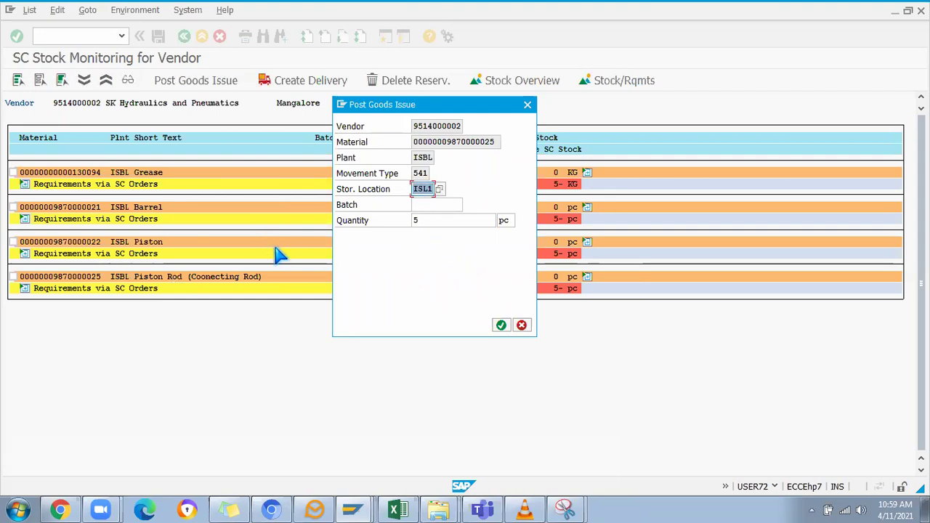
{"action": "left_click", "coordinate": [501, 324]}
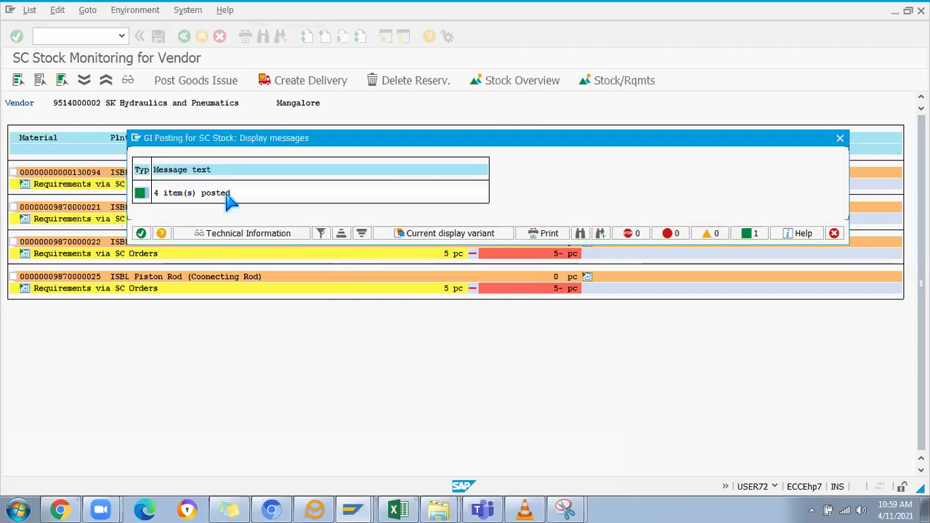
Step: Close the goods issue posting message and check the Grease stock overview, including the stock provided to vendor
{"action": "left_click", "coordinate": [142, 234]}
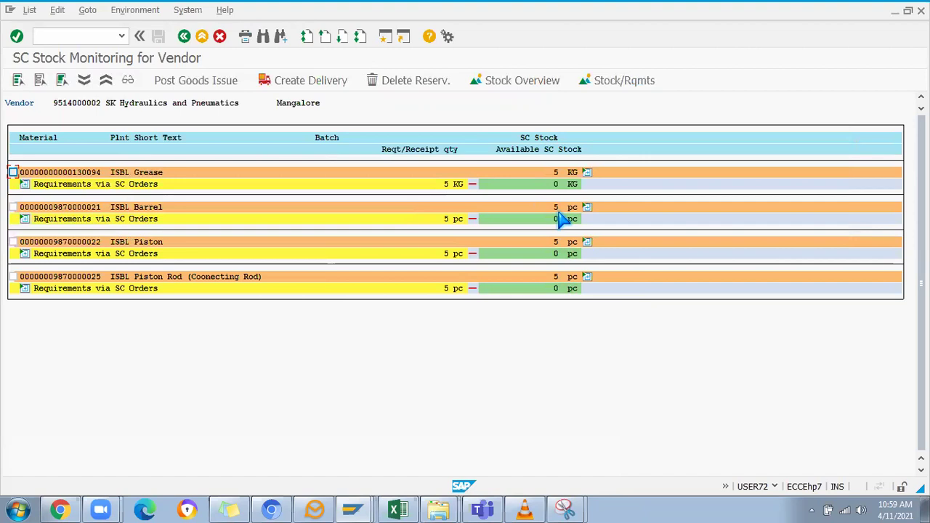
{"action": "left_click", "coordinate": [587, 175]}
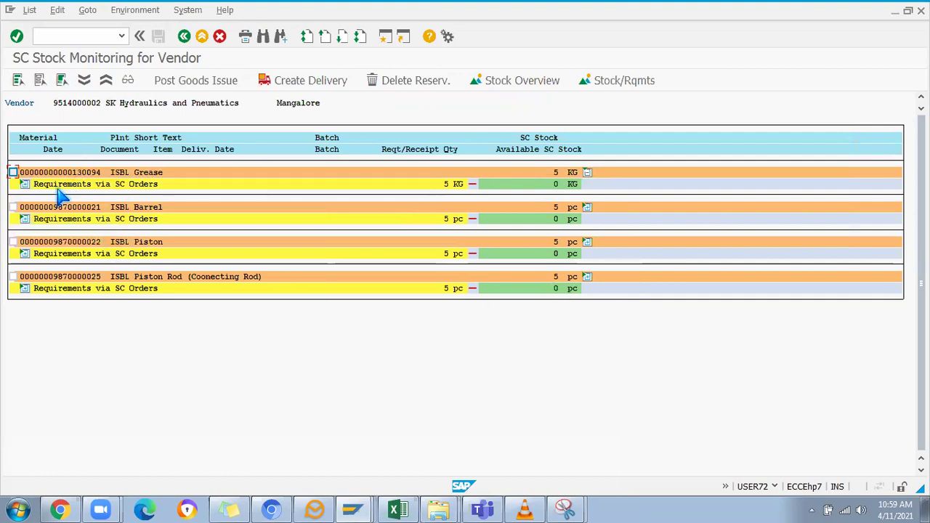
{"action": "left_click", "coordinate": [13, 172]}
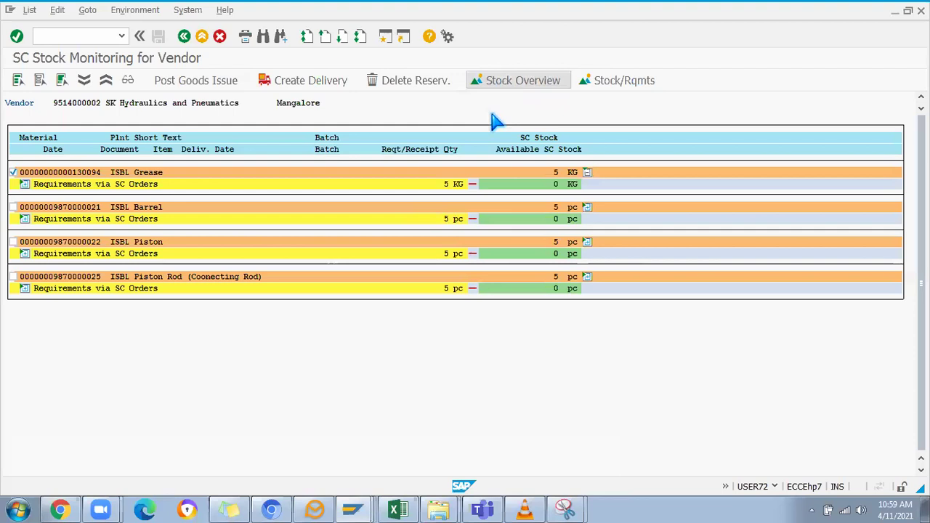
{"action": "double_click", "coordinate": [313, 251]}
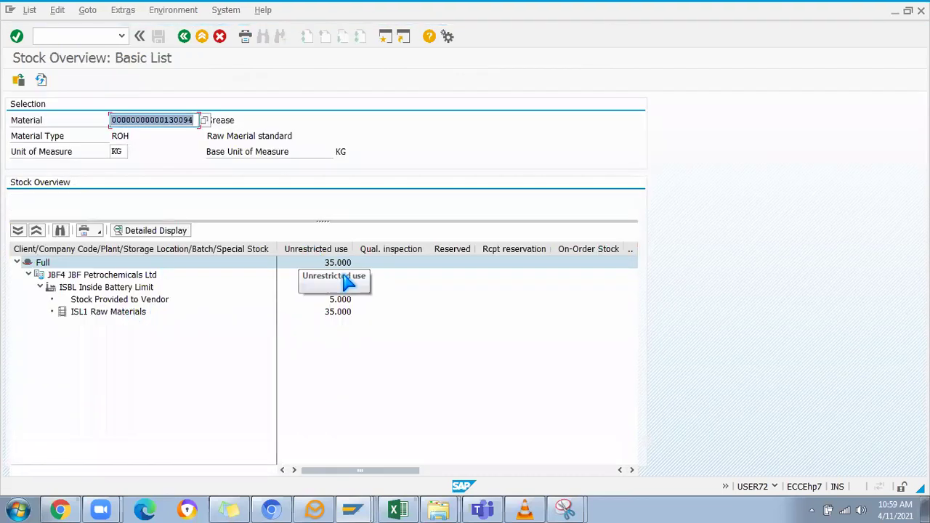
{"action": "left_click", "coordinate": [332, 301]}
{"action": "left_click", "coordinate": [184, 36]}
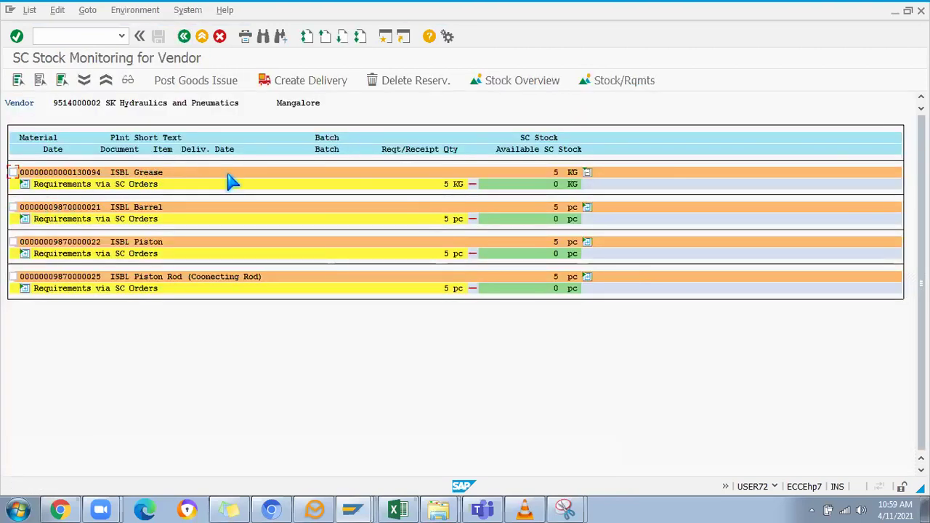
Step: Open the Barrel component's stock overview and list the material movements for its stock provided to vendor
{"action": "left_click", "coordinate": [13, 207]}
{"action": "left_click", "coordinate": [512, 82]}
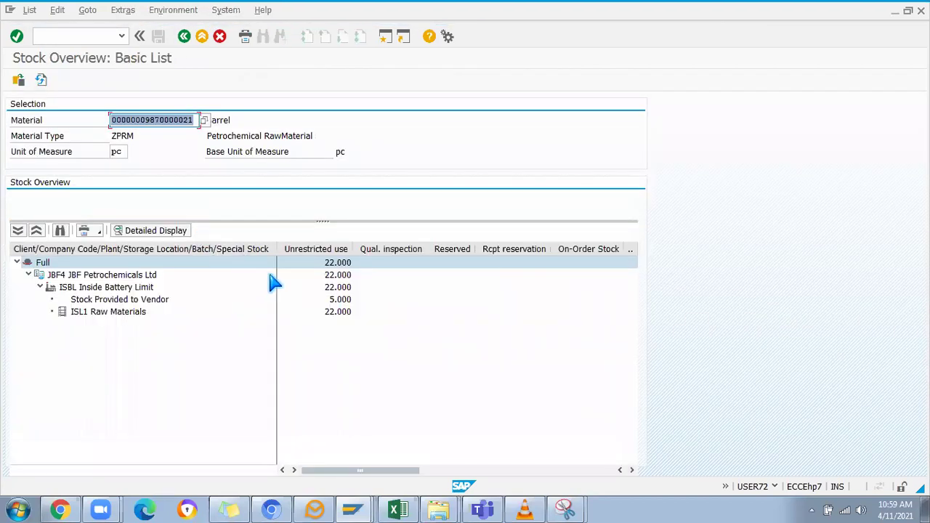
{"action": "left_click", "coordinate": [336, 301]}
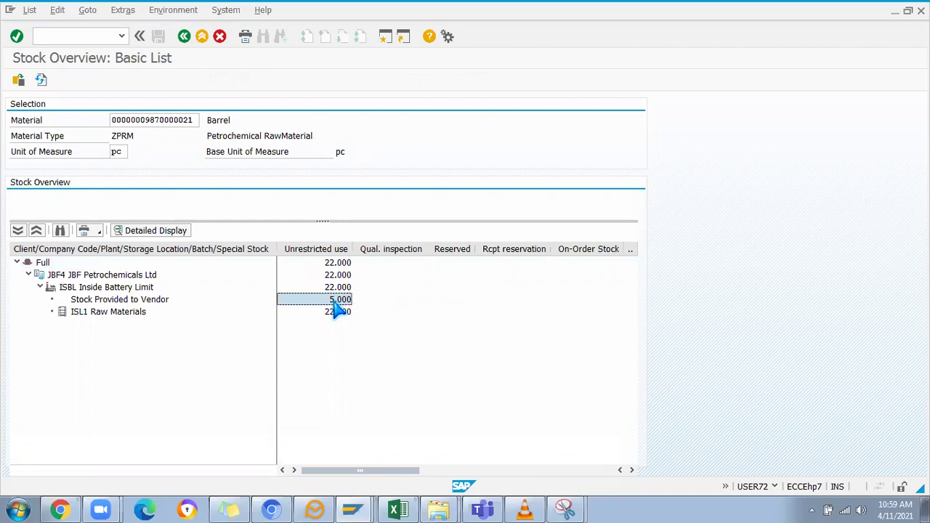
{"action": "right_click", "coordinate": [337, 310]}
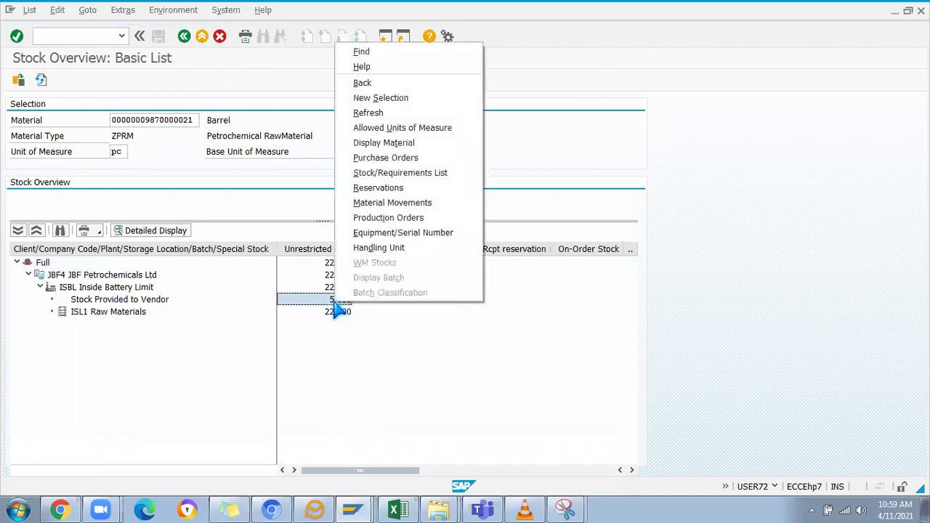
{"action": "left_click", "coordinate": [396, 205]}
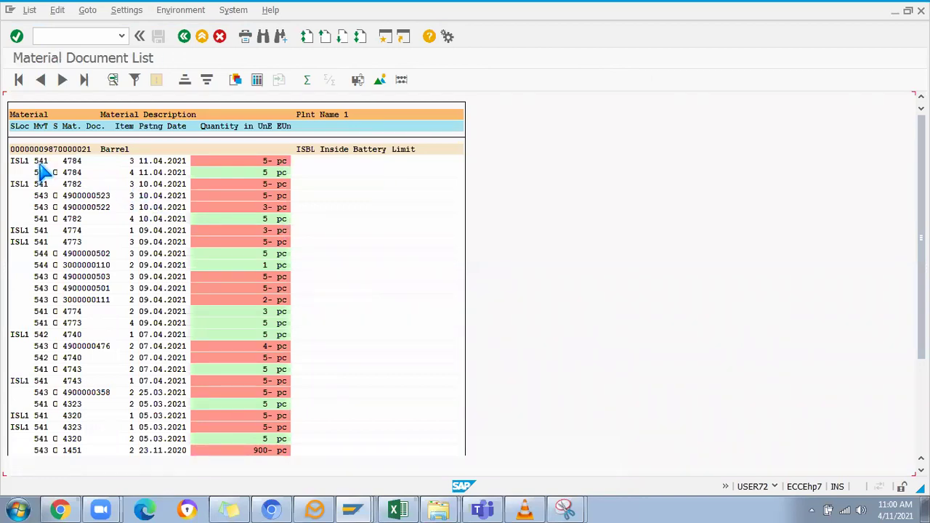
Step: Display the latest 541 material document, look up its FI documents, and return to the material document list
{"action": "double_click", "coordinate": [41, 170]}
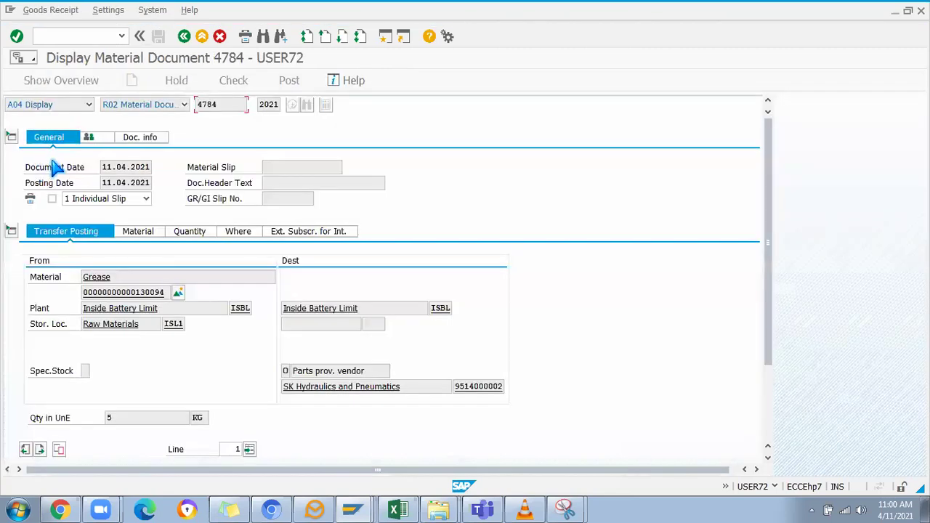
{"action": "left_click", "coordinate": [137, 139]}
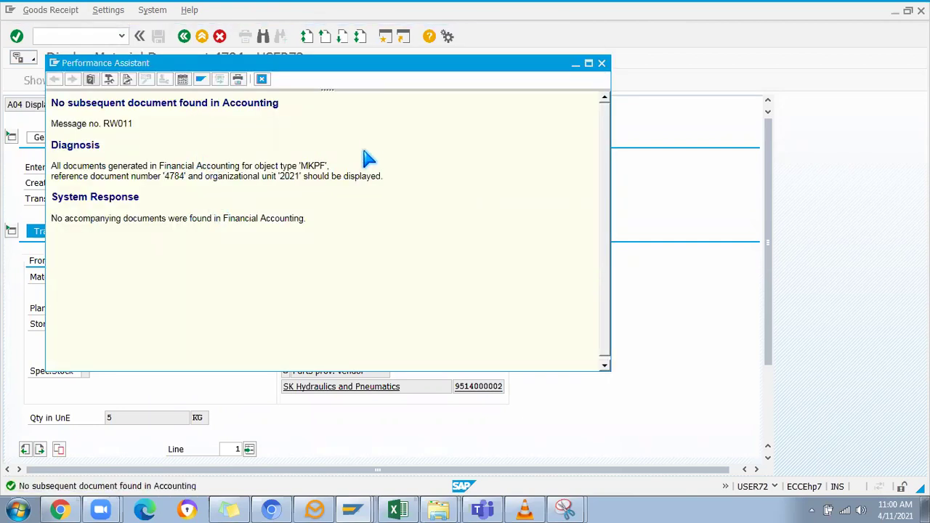
{"action": "left_click", "coordinate": [602, 64]}
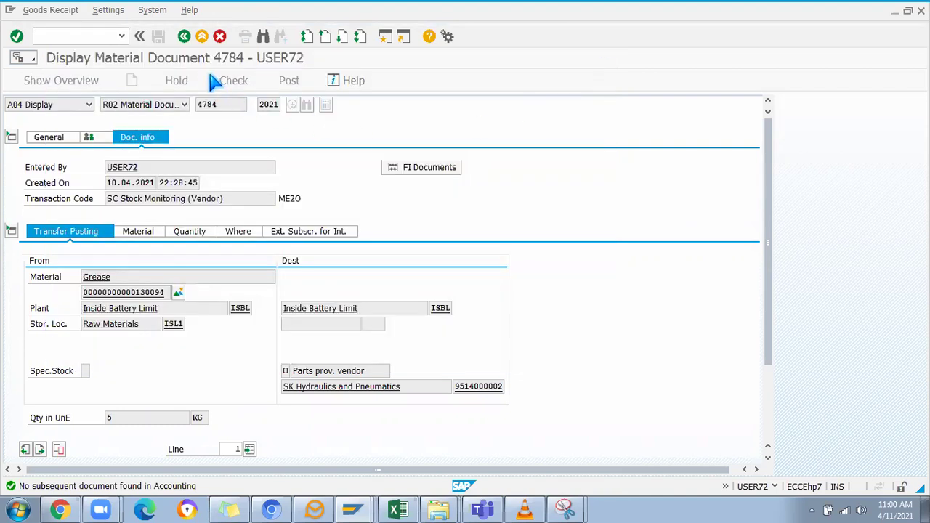
{"action": "left_click", "coordinate": [185, 38]}
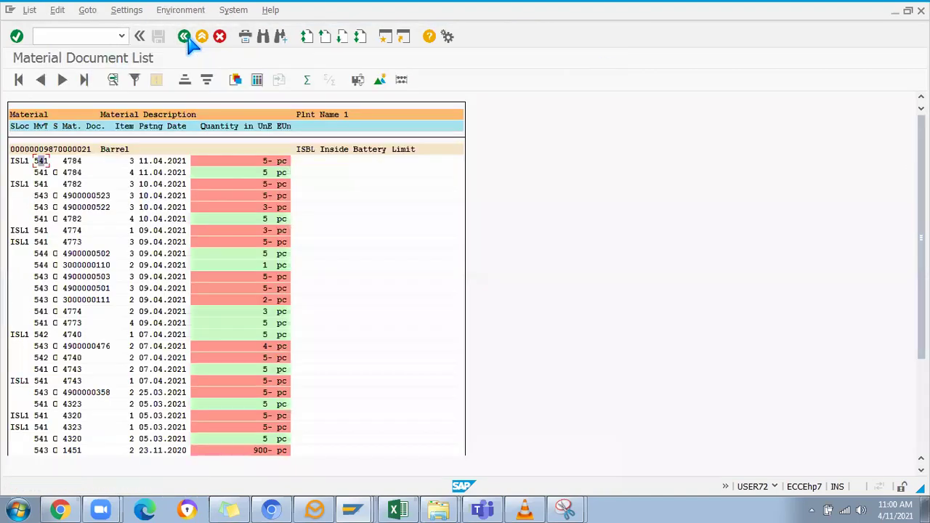
Step: Compare the two latest Barrel 541 lines, the ISL1 issue and the vendor special stock receipt, and return to the stock overview
{"action": "left_click", "coordinate": [54, 172]}
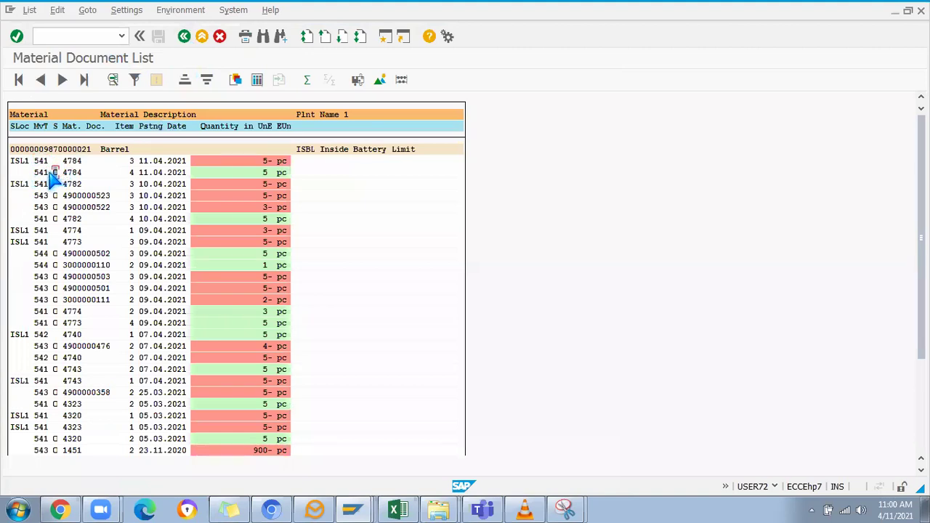
{"action": "left_click", "coordinate": [265, 173]}
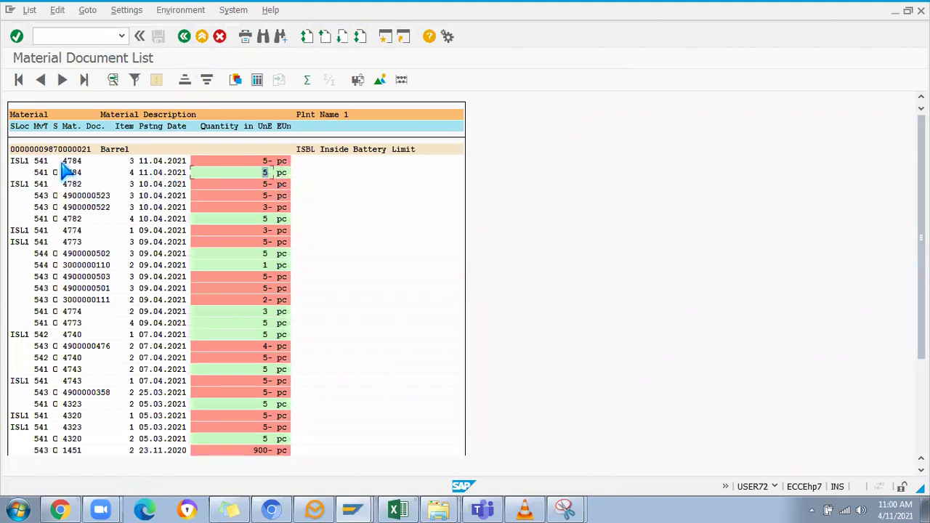
{"action": "left_click", "coordinate": [257, 162]}
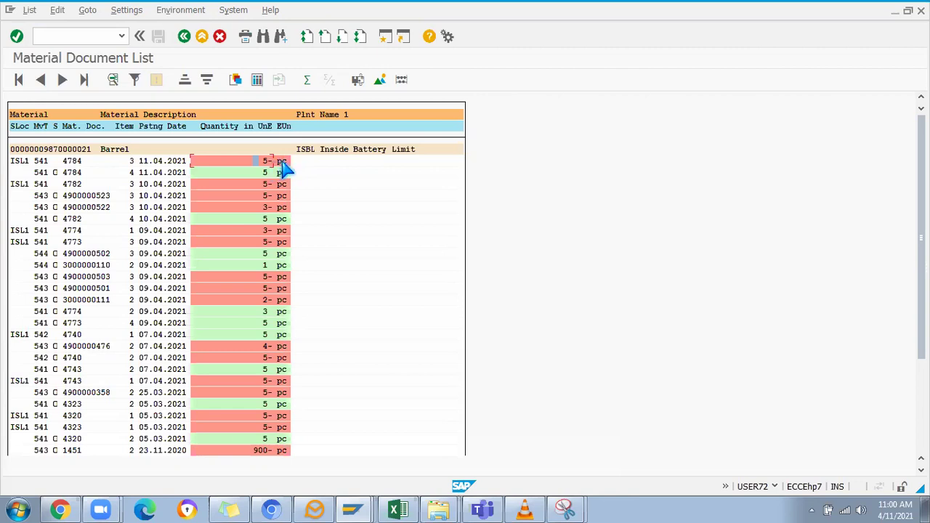
{"action": "left_click", "coordinate": [267, 174]}
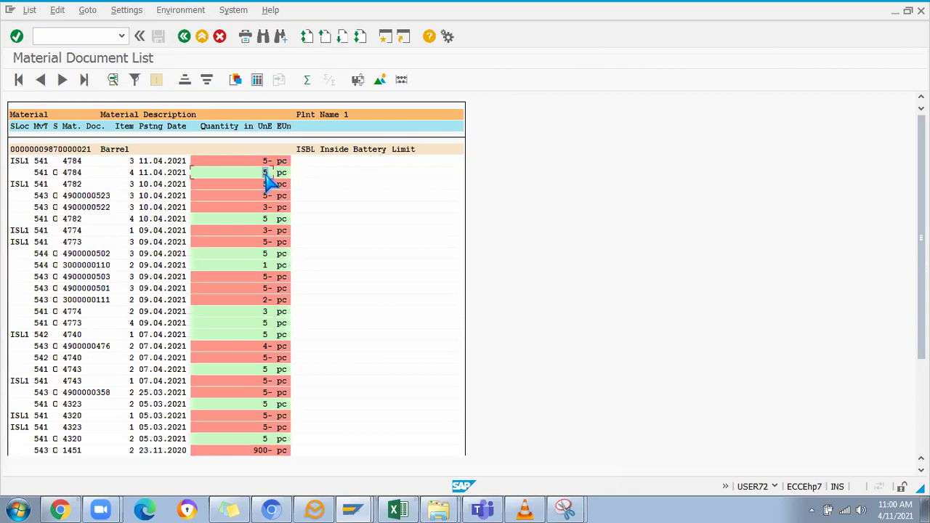
{"action": "left_click", "coordinate": [185, 38]}
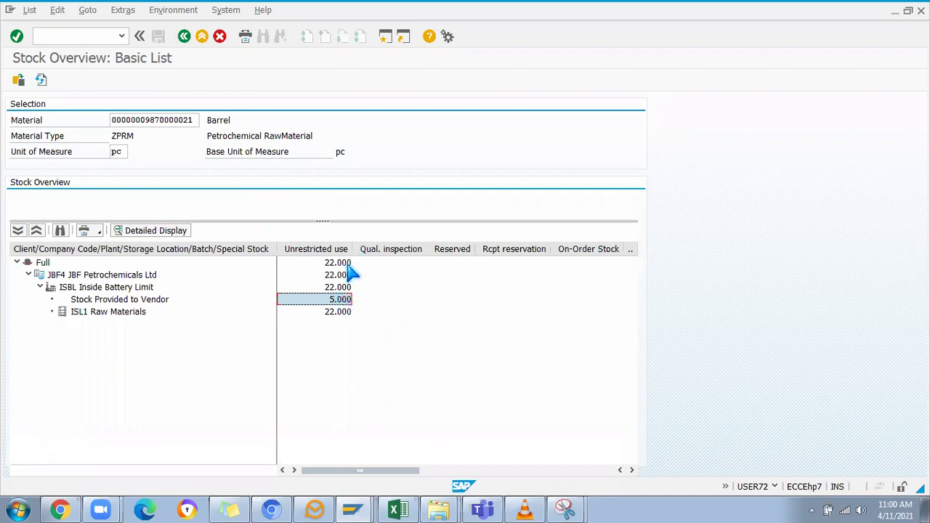
Step: Open the goods receipt transaction and load the Hydraulic Cylinder subcontracting order by entering its purchase order number
{"action": "left_click", "coordinate": [62, 37]}
{"action": "key", "text": "Return"}
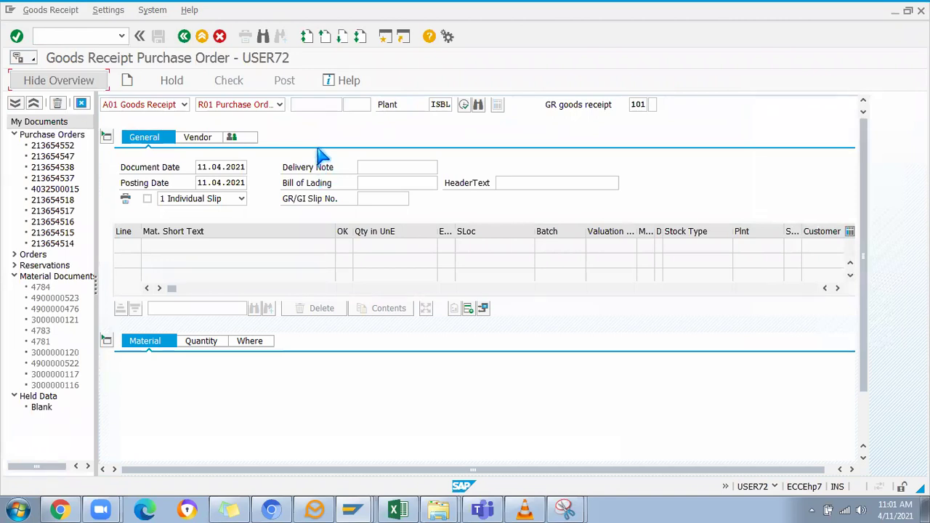
{"action": "left_click", "coordinate": [305, 104]}
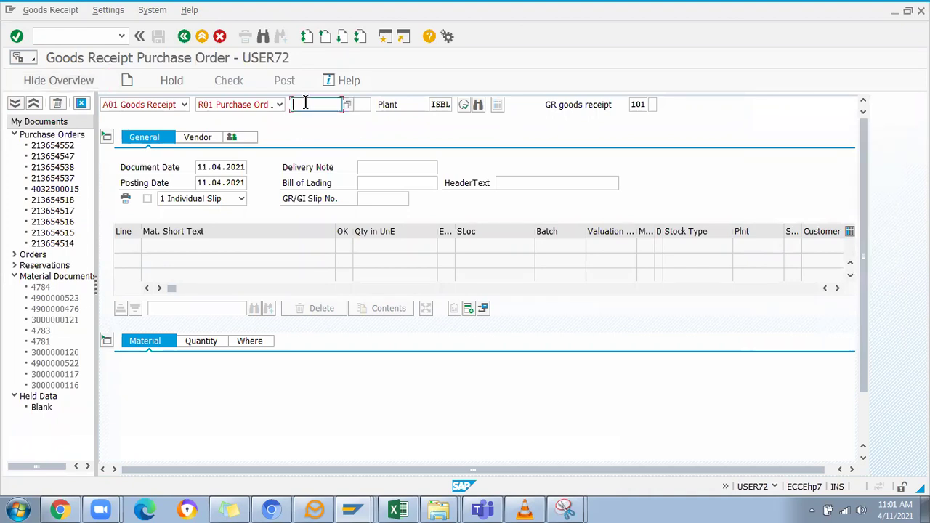
{"action": "type", "text": "213654552"}
{"action": "key", "text": "Return"}
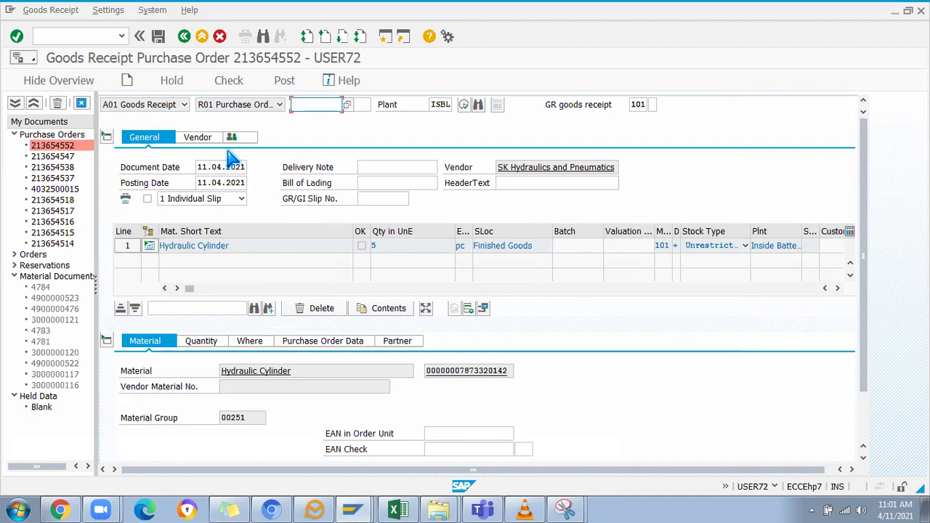
Step: Review the Hydraulic Cylinder item's quantity, movement and storage location, and partner details, and expand its component lines
{"action": "left_click", "coordinate": [249, 342]}
{"action": "left_click", "coordinate": [200, 342]}
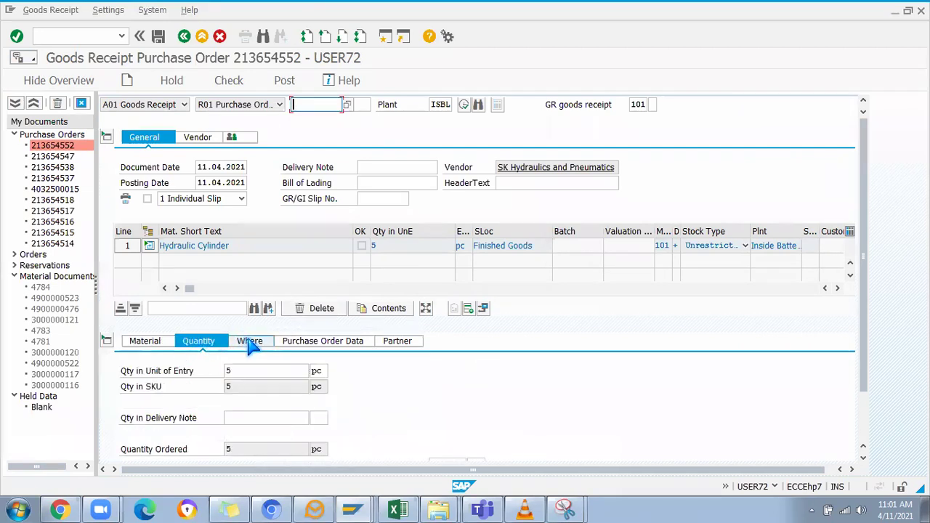
{"action": "left_click", "coordinate": [249, 343]}
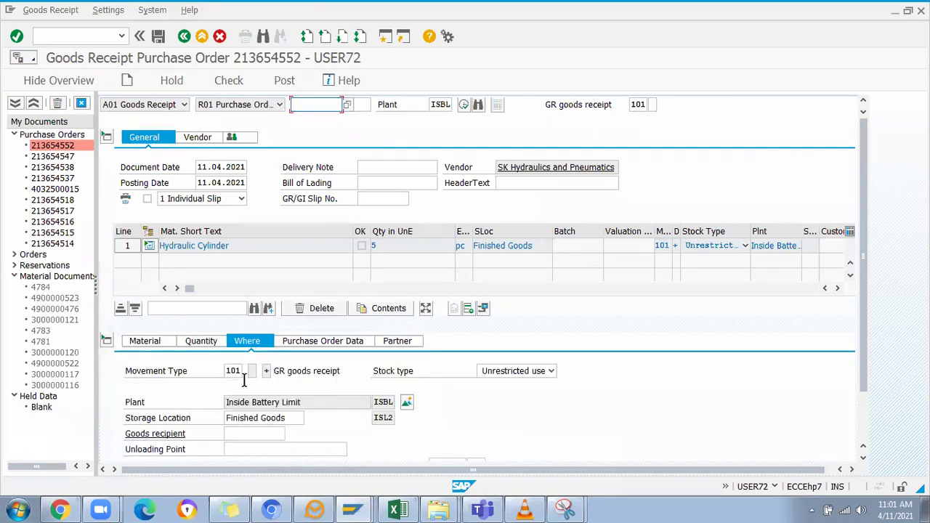
{"action": "left_click", "coordinate": [390, 344]}
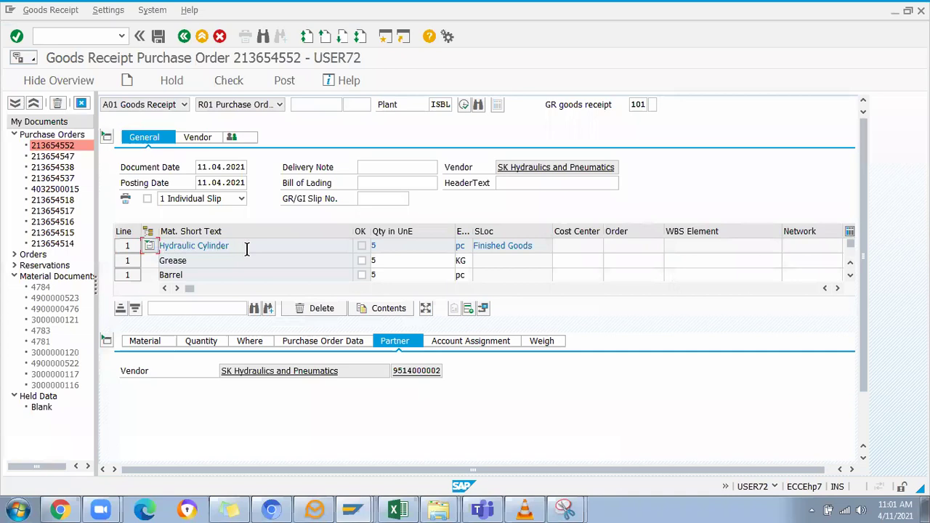
Step: Place the movement type column after the D column and check the movement types of the Hydraulic Cylinder and its components
{"action": "left_click", "coordinate": [838, 289]}
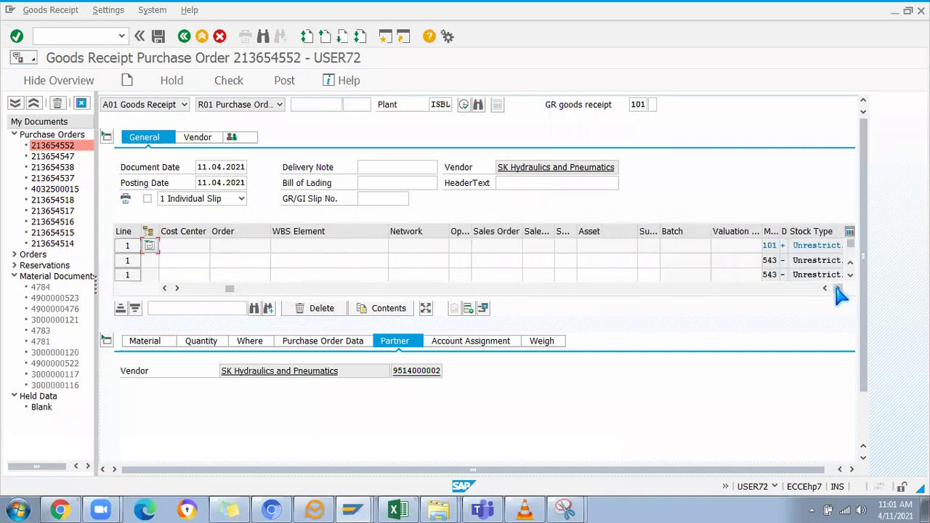
{"action": "left_click", "coordinate": [839, 293]}
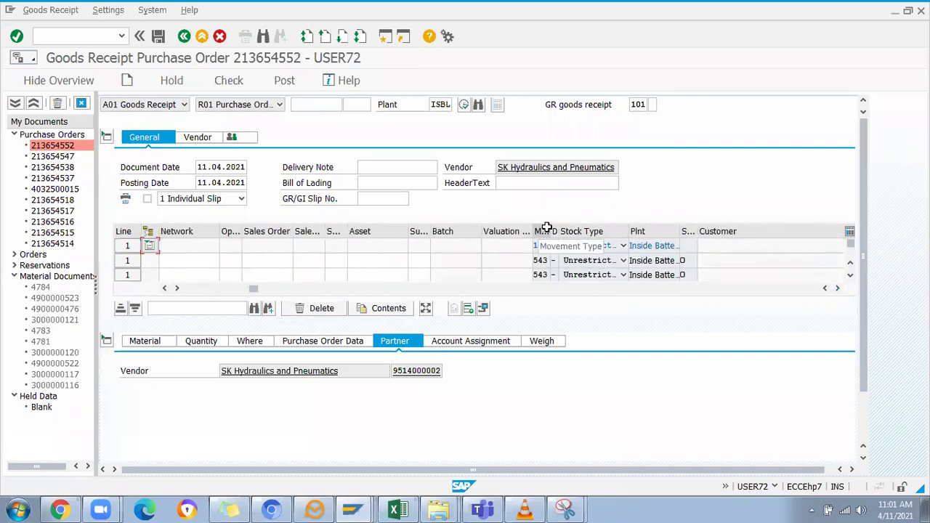
{"action": "left_click_drag", "start_coordinate": [547, 228], "coordinate": [544, 234]}
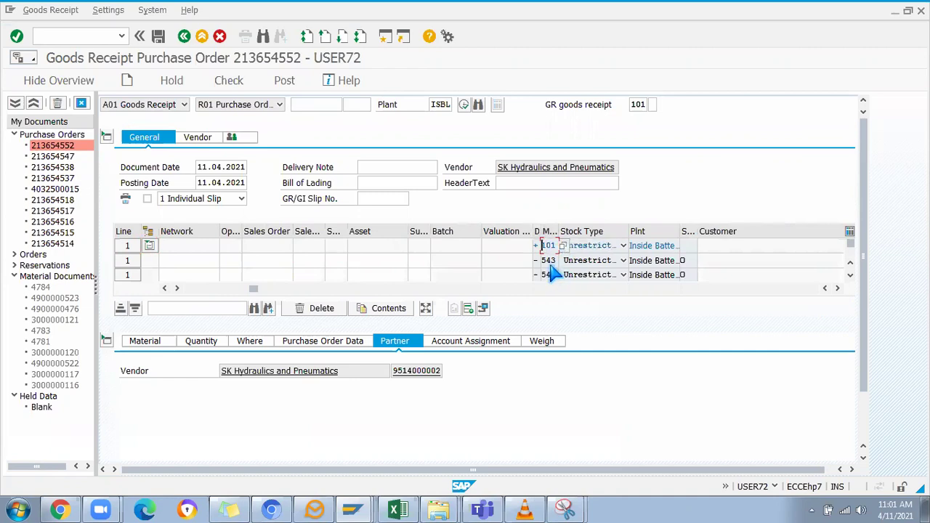
{"action": "left_click", "coordinate": [550, 259]}
{"action": "left_click", "coordinate": [556, 272]}
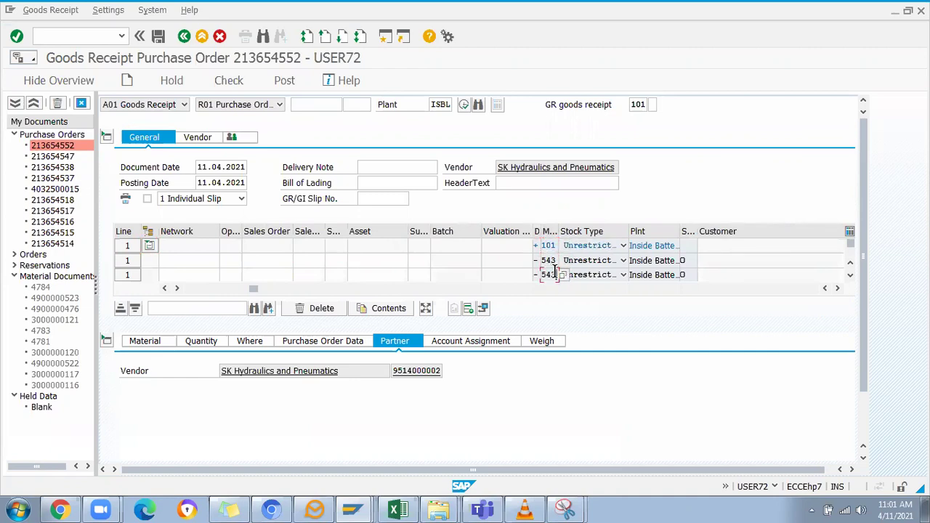
{"action": "left_click", "coordinate": [852, 279]}
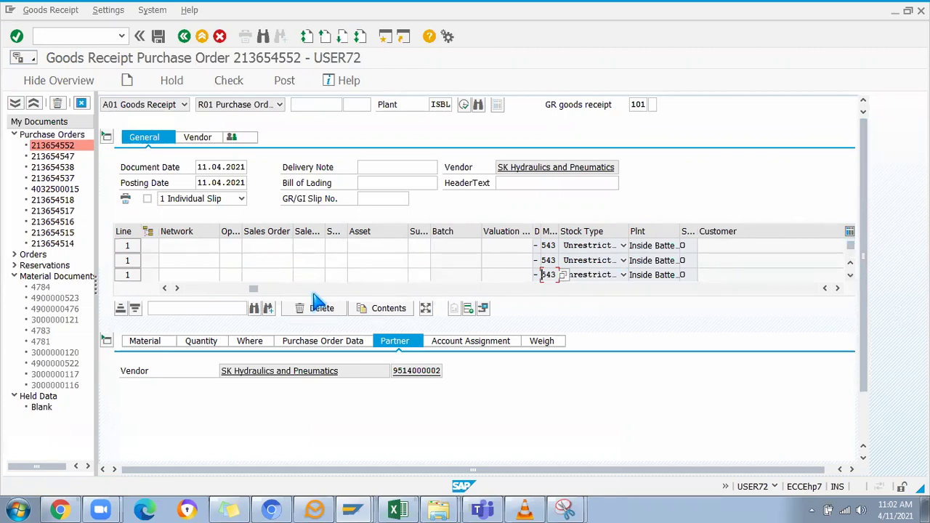
{"action": "left_click_drag", "start_coordinate": [254, 290], "coordinate": [186, 289]}
Step: Check the goods receipt into storage location ISL2 (Finished Goods) and flag the Hydraulic Cylinder and its component items as OK
{"action": "left_click", "coordinate": [248, 341]}
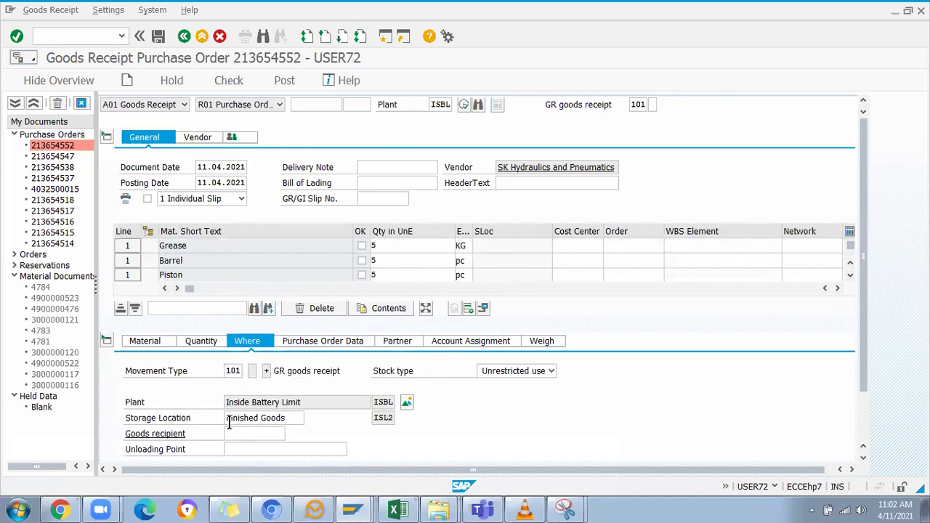
{"action": "left_click", "coordinate": [385, 419]}
{"action": "key", "text": "Return"}
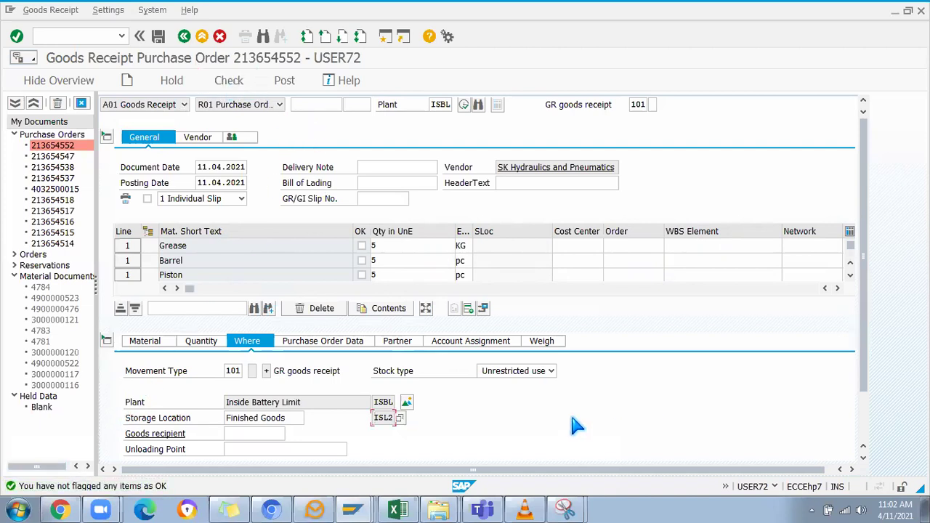
{"action": "left_click_drag", "start_coordinate": [869, 312], "coordinate": [868, 436]}
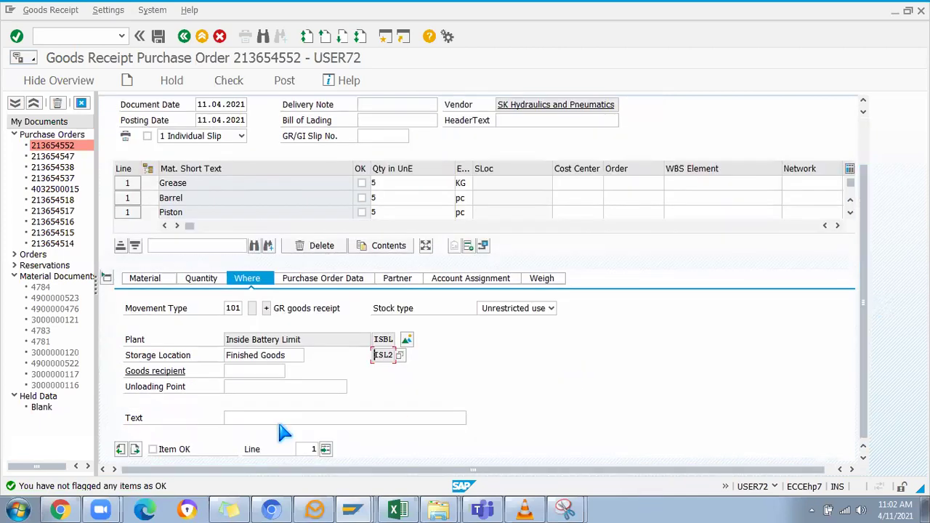
{"action": "key", "text": "space"}
{"action": "left_click", "coordinate": [362, 184]}
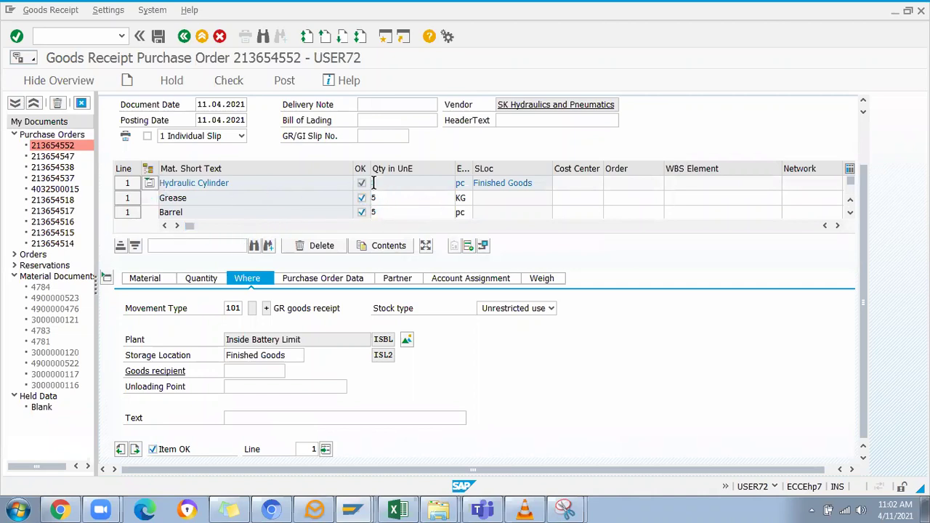
Step: Collapse the component lines, check the Hydraulic Cylinder's receipt quantity and item details, and post the goods receipt
{"action": "left_click", "coordinate": [148, 182]}
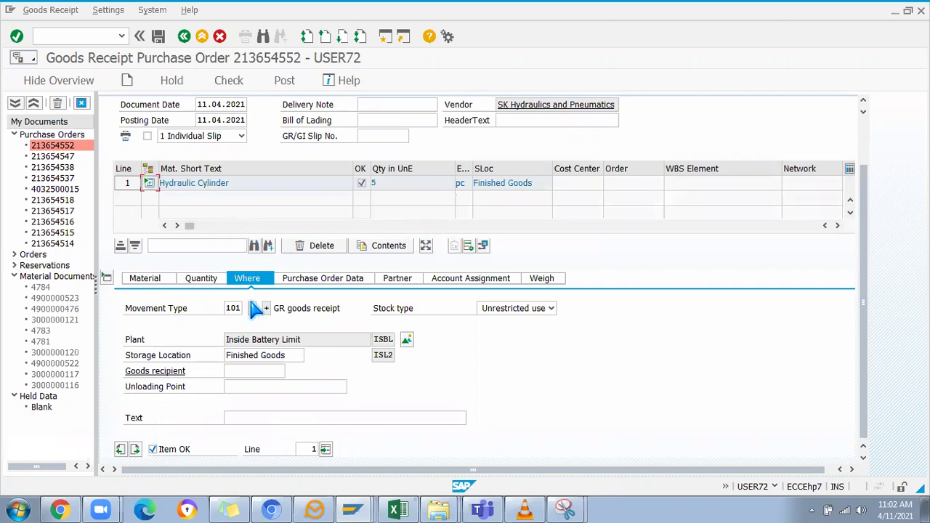
{"action": "left_click", "coordinate": [201, 279]}
{"action": "double_click", "coordinate": [250, 307]}
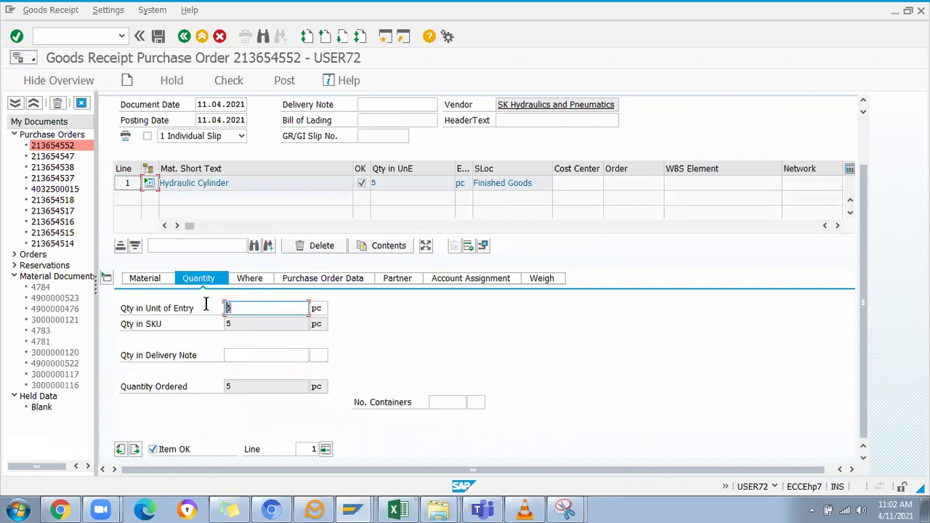
{"action": "double_click", "coordinate": [253, 305]}
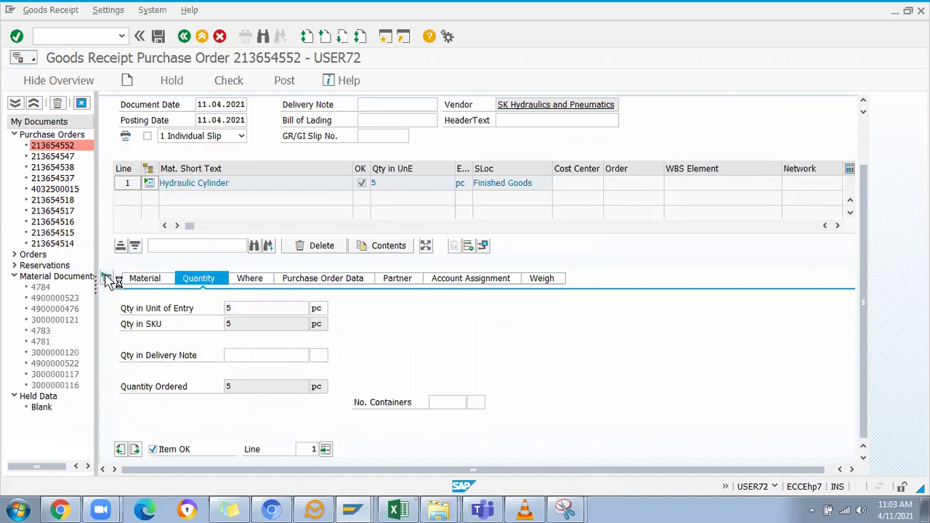
{"action": "left_click", "coordinate": [107, 279]}
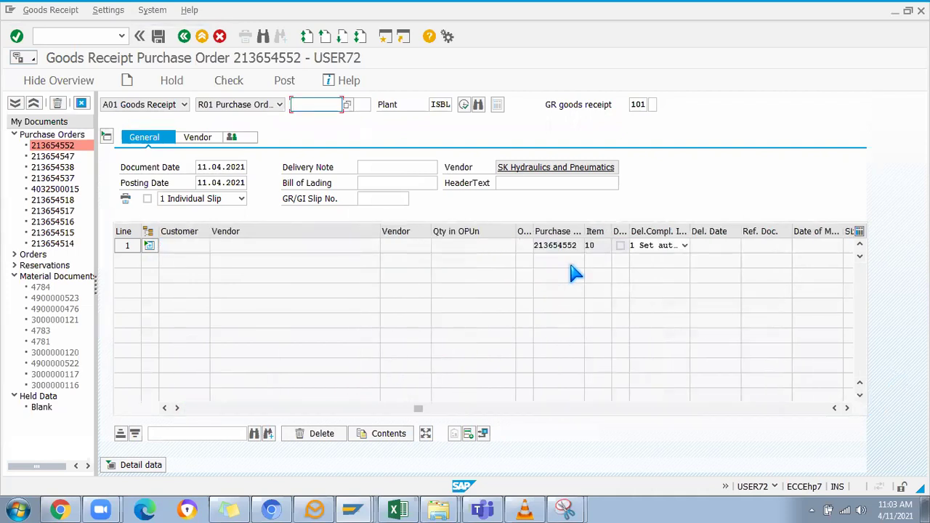
{"action": "left_click_drag", "start_coordinate": [420, 410], "coordinate": [280, 375]}
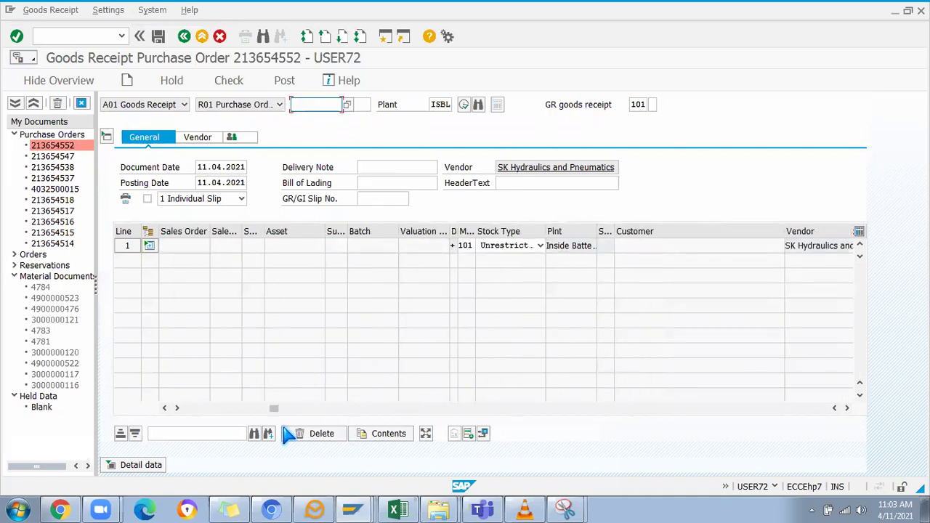
{"action": "left_click", "coordinate": [134, 465]}
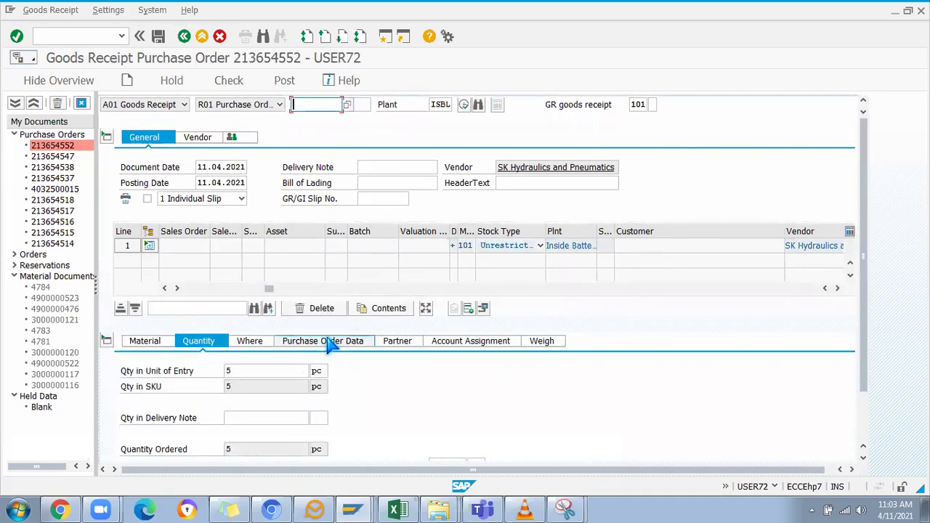
{"action": "left_click", "coordinate": [283, 83]}
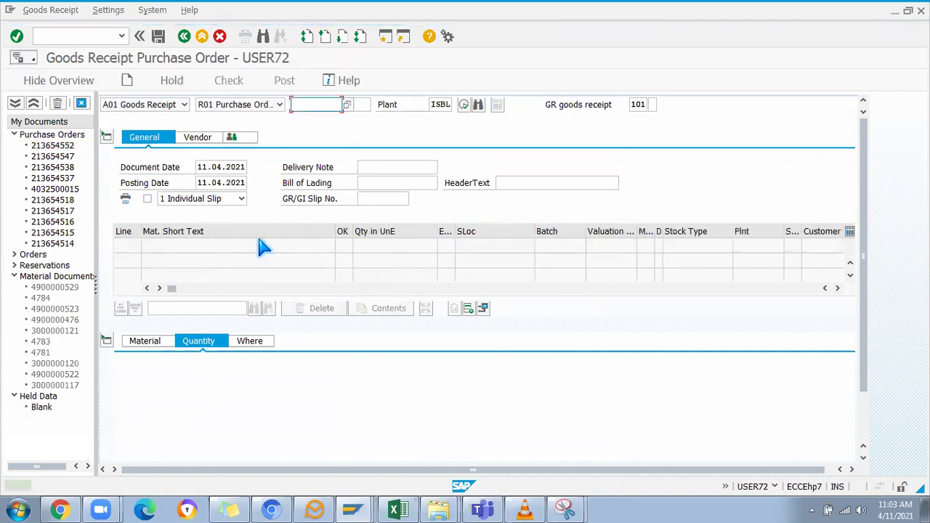
Step: Get the posted material document's number from the message details and display that document
{"action": "double_click", "coordinate": [107, 486]}
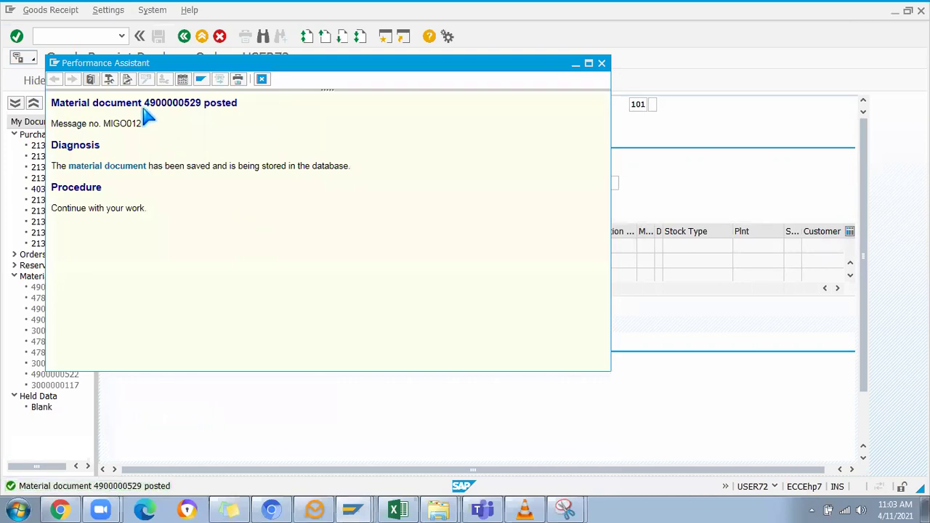
{"action": "double_click", "coordinate": [177, 102]}
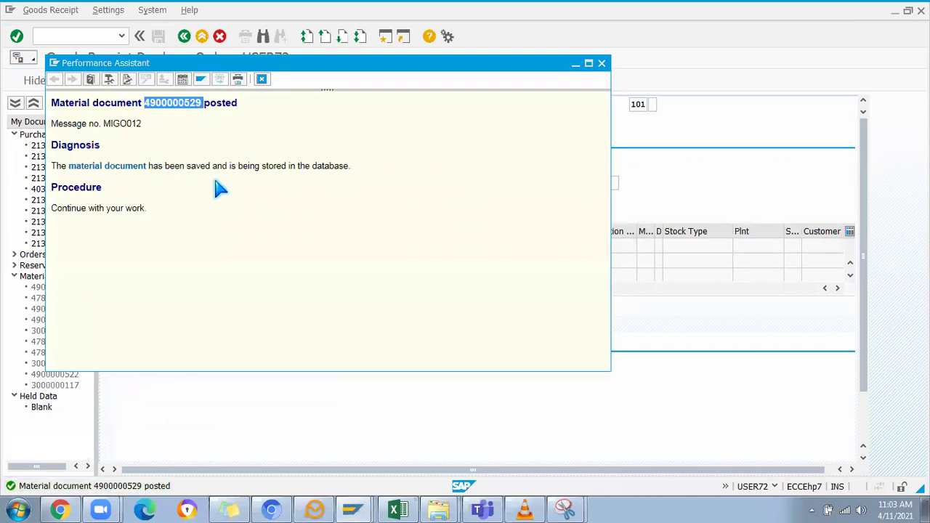
{"action": "left_click", "coordinate": [601, 63]}
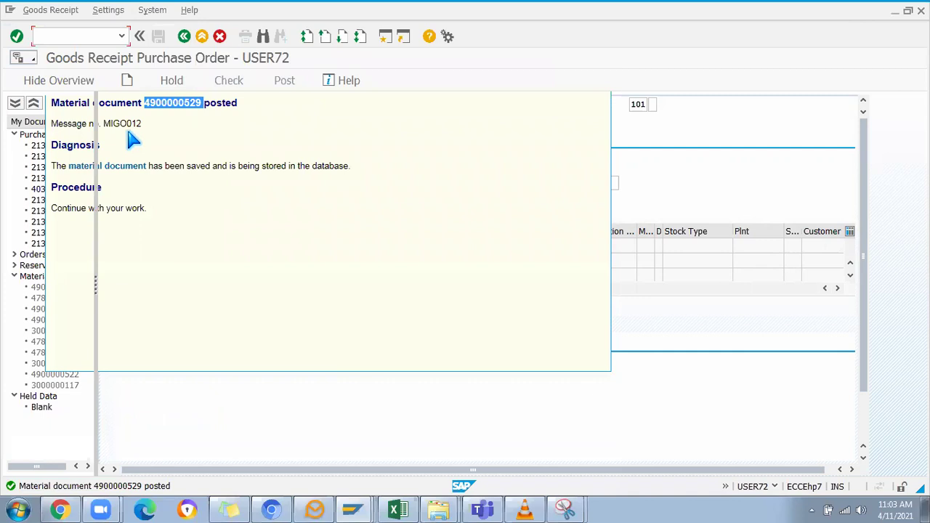
{"action": "left_click", "coordinate": [184, 104]}
{"action": "left_click", "coordinate": [142, 151]}
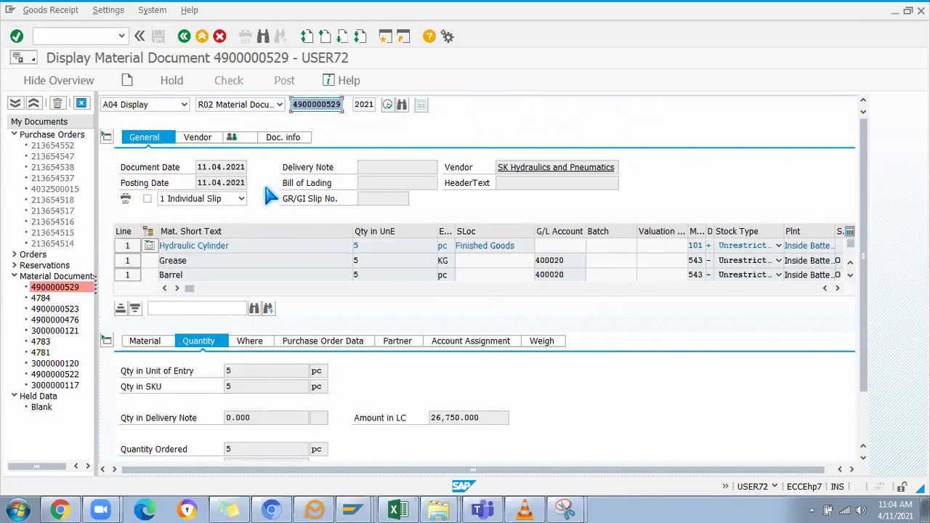
Step: Open the accounting document belonging to the posted material document from its document information
{"action": "left_click", "coordinate": [287, 137]}
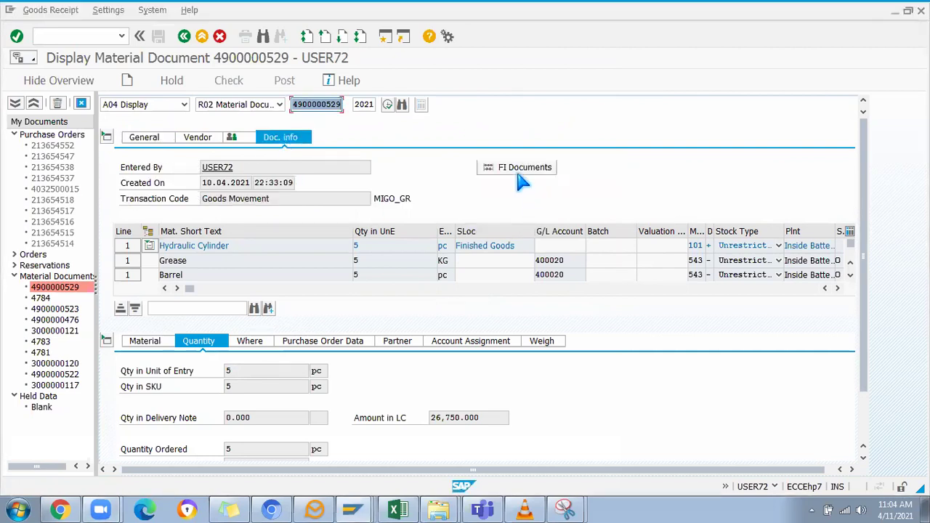
{"action": "left_click", "coordinate": [522, 168]}
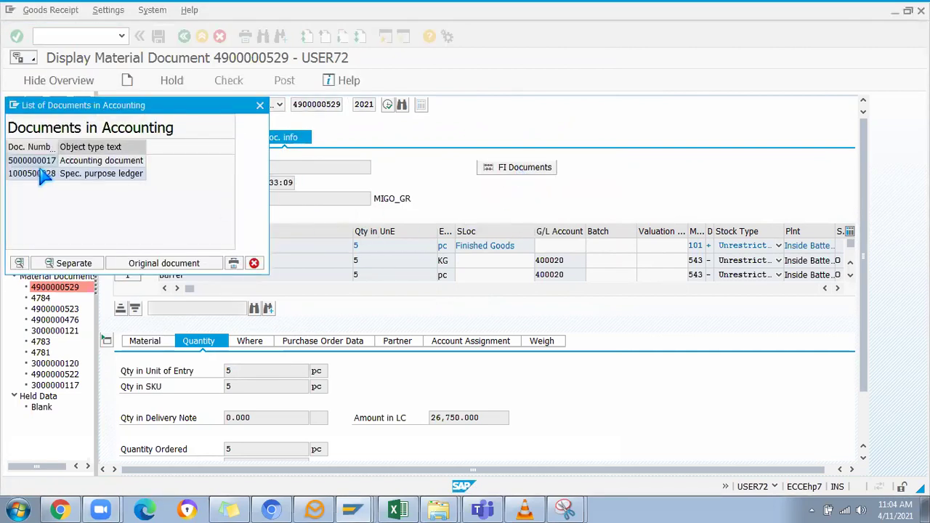
{"action": "double_click", "coordinate": [35, 163]}
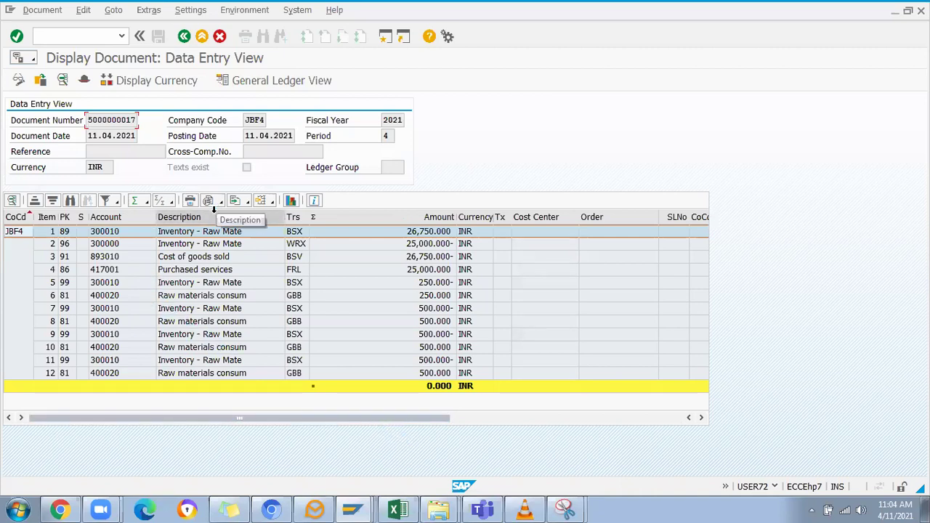
Step: Switch to Excel's Accounting Entries sheet and review the finished product's BSX entry: key, description, amount and debit/credit indicator
{"action": "left_click", "coordinate": [400, 509]}
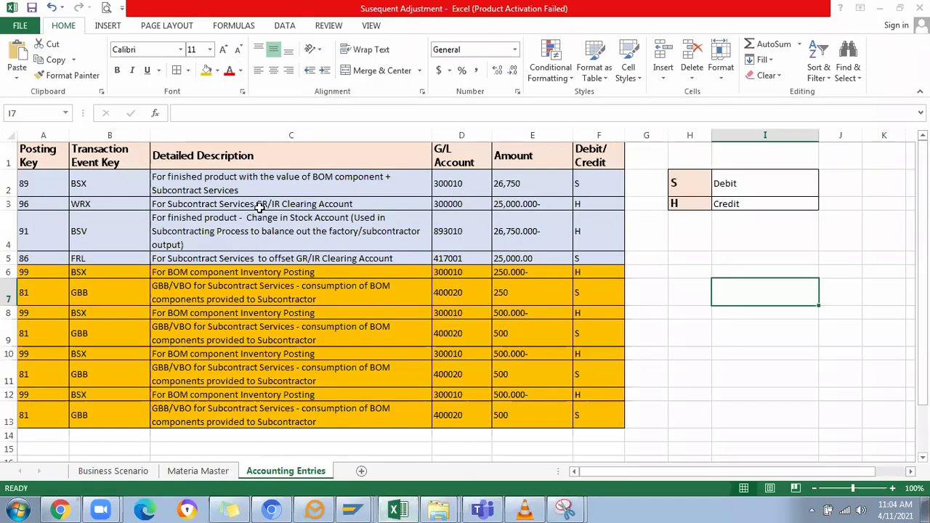
{"action": "left_click", "coordinate": [234, 187]}
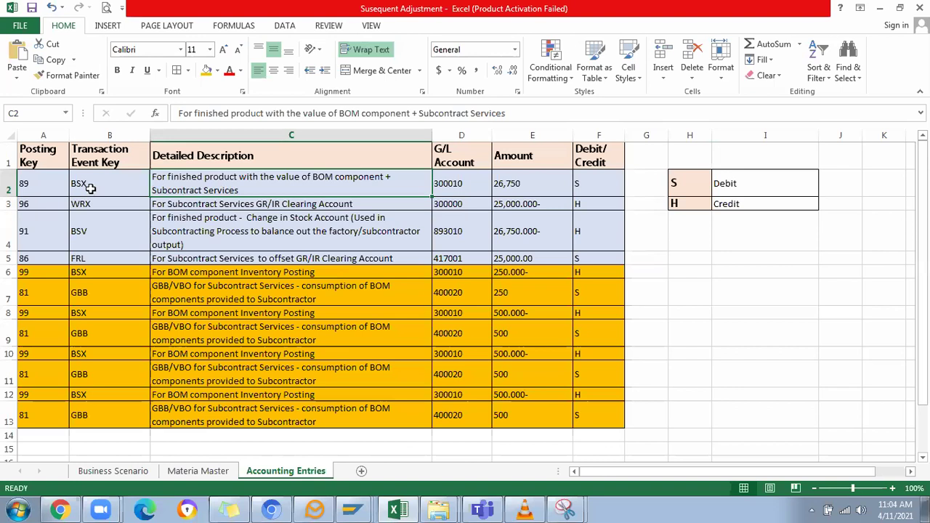
{"action": "left_click", "coordinate": [102, 188]}
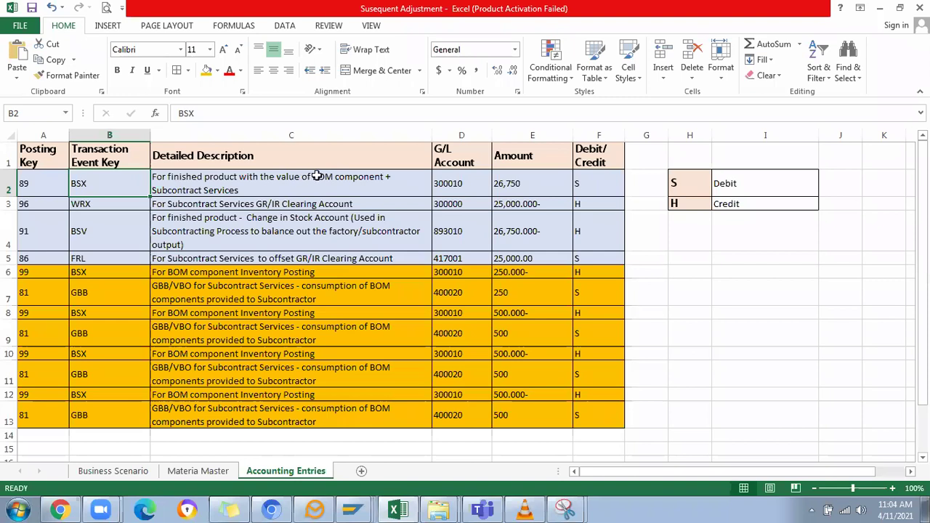
{"action": "left_click", "coordinate": [194, 182]}
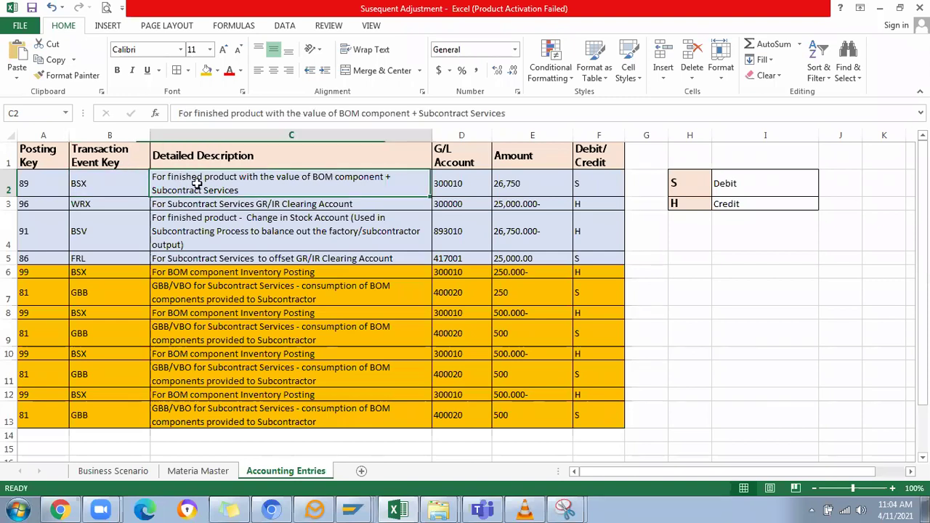
{"action": "left_click", "coordinate": [515, 179]}
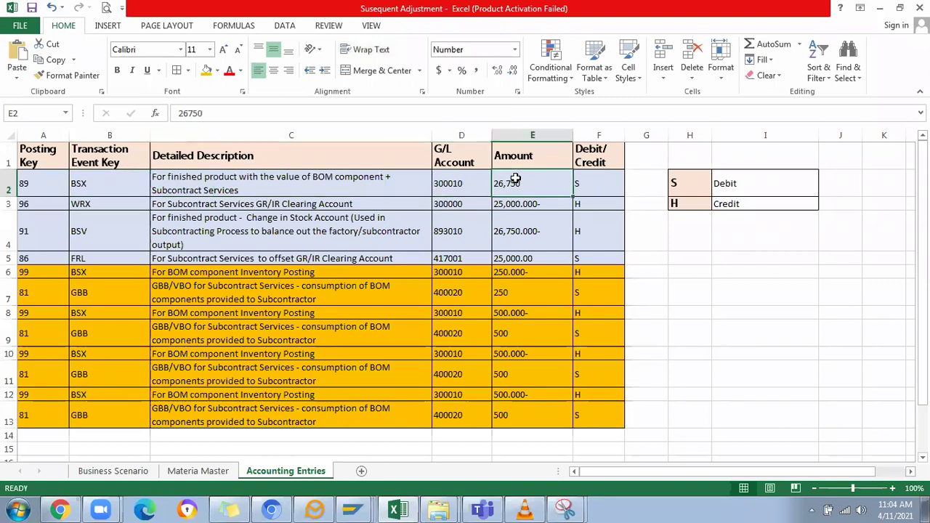
{"action": "left_click", "coordinate": [613, 185]}
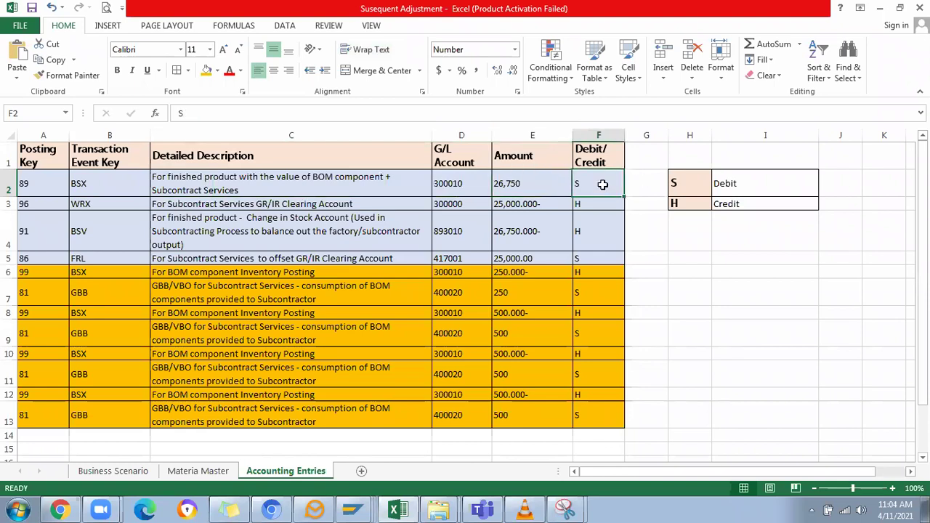
Step: Check the S and H legend against the debit/credit indicator and amount of the finished product's BSX entry
{"action": "left_click", "coordinate": [762, 187]}
{"action": "left_click_drag", "start_coordinate": [731, 187], "coordinate": [729, 204]}
{"action": "left_click", "coordinate": [742, 184]}
{"action": "left_click", "coordinate": [720, 204]}
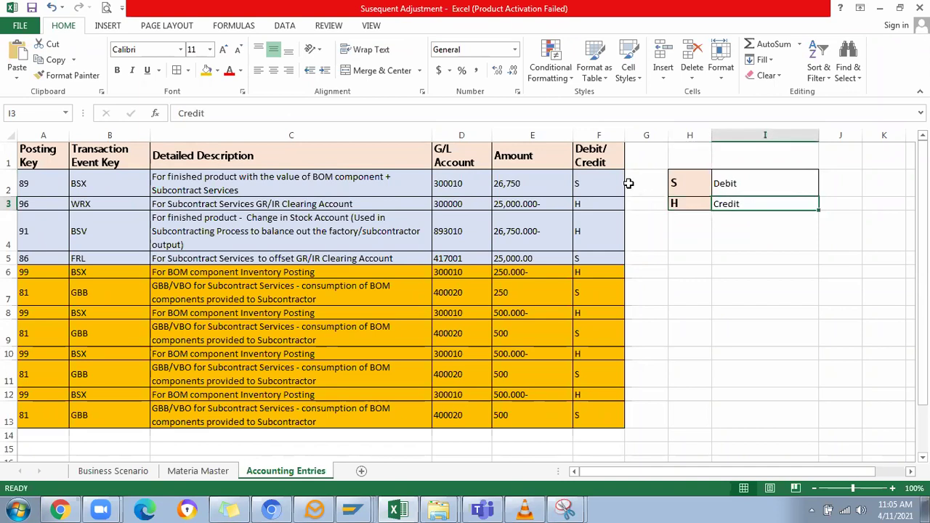
{"action": "left_click", "coordinate": [595, 180]}
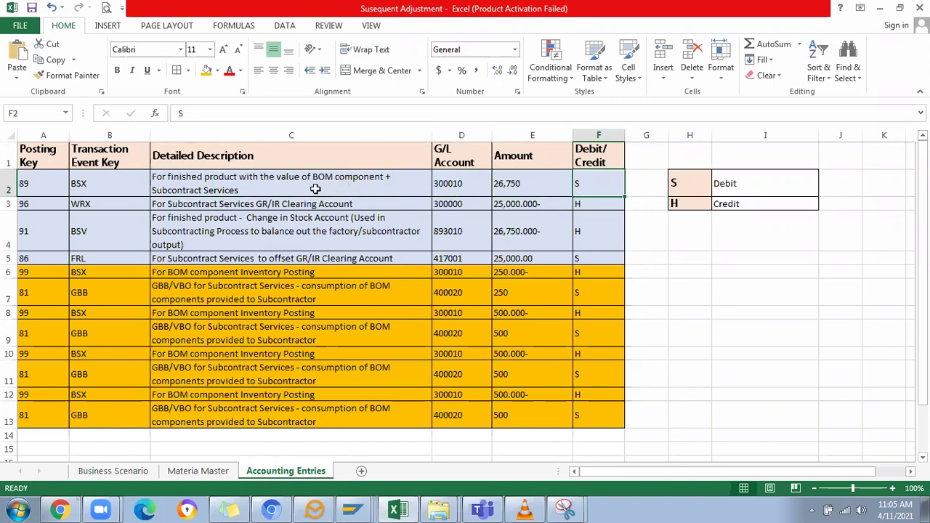
{"action": "left_click", "coordinate": [530, 185]}
{"action": "left_click", "coordinate": [589, 183]}
{"action": "left_click", "coordinate": [684, 182]}
{"action": "left_click", "coordinate": [730, 204]}
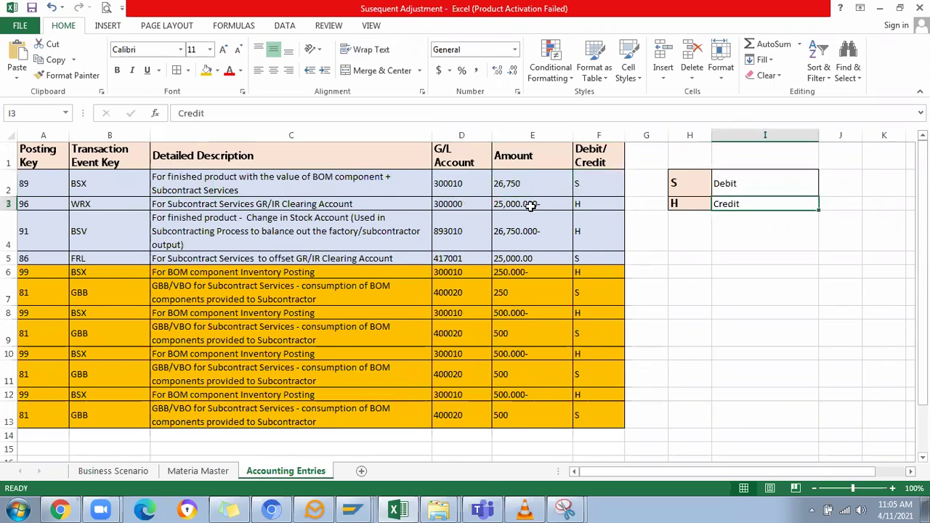
Step: Review the WRX entry for the subcontract services GR/IR clearing account and compare its amount with the BSX entry
{"action": "left_click", "coordinate": [94, 206]}
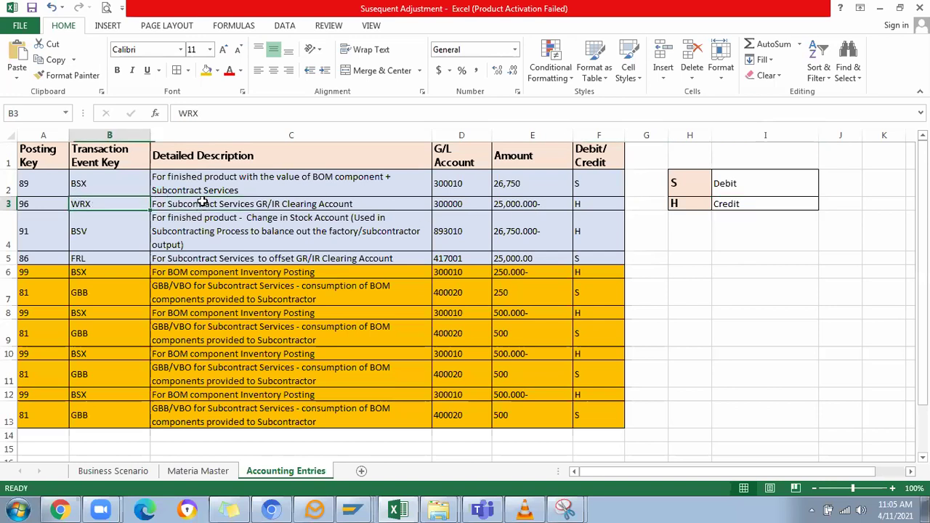
{"action": "left_click", "coordinate": [202, 203]}
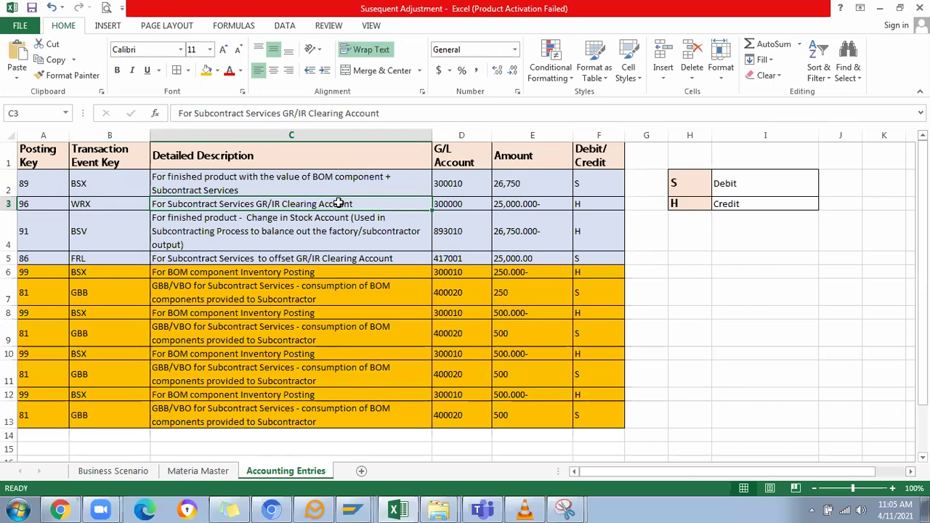
{"action": "left_click", "coordinate": [529, 204]}
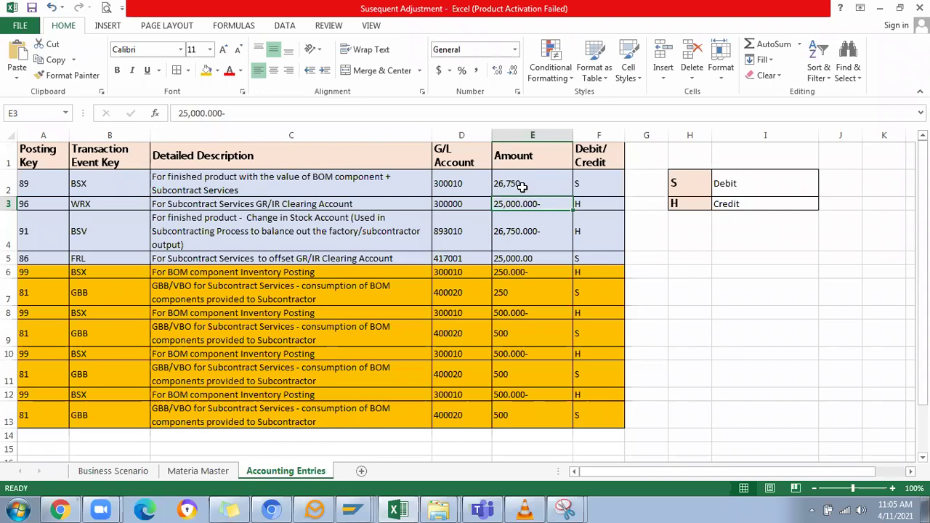
{"action": "left_click", "coordinate": [522, 187]}
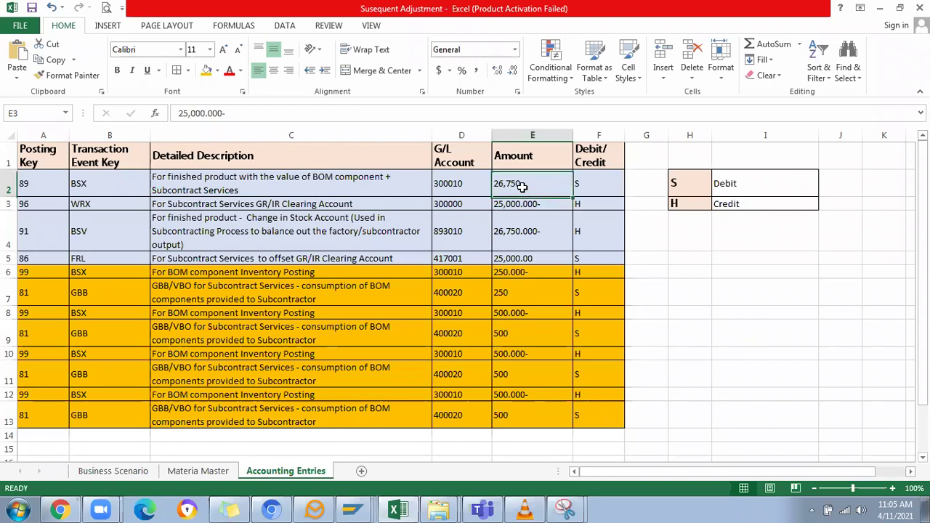
{"action": "left_click", "coordinate": [519, 207]}
Step: Review the BSV change in stock entry and compare its amount and debit/credit indicator with the finished product's BSX entry
{"action": "left_click", "coordinate": [518, 234]}
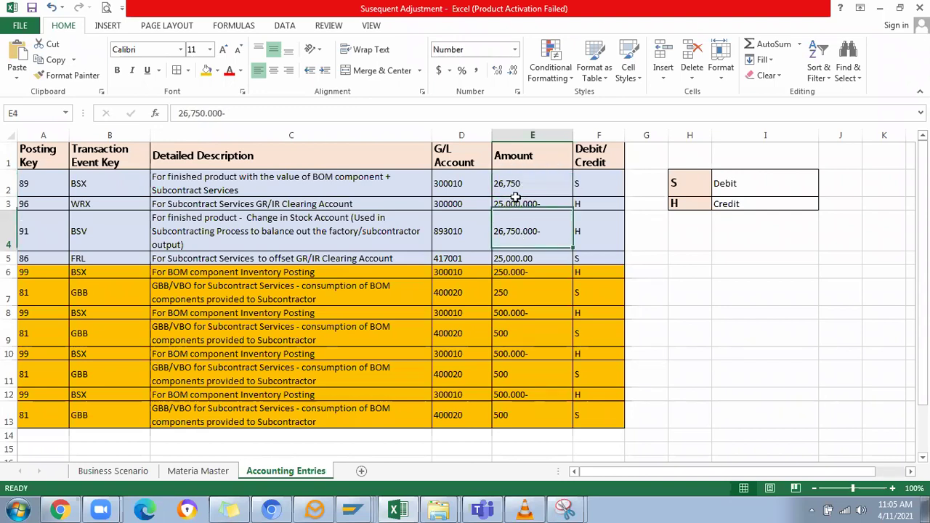
{"action": "left_click", "coordinate": [513, 185]}
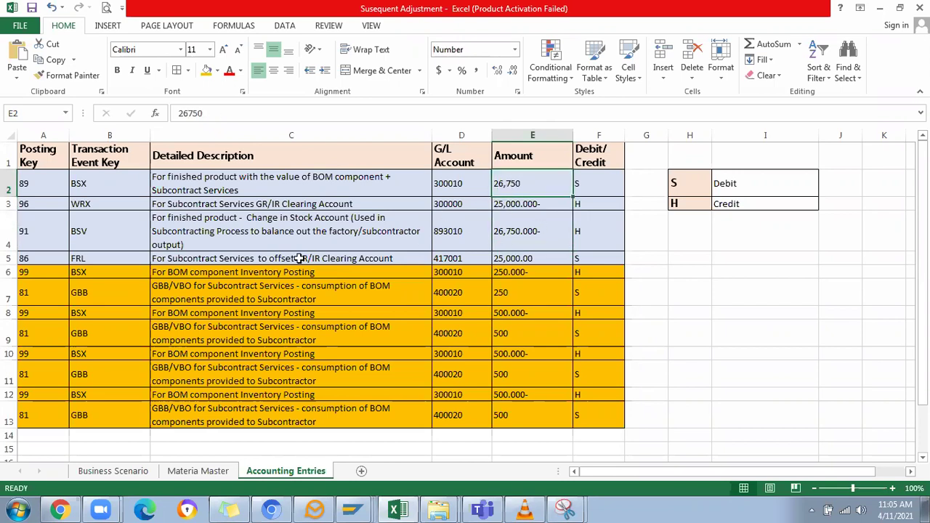
{"action": "left_click", "coordinate": [272, 231]}
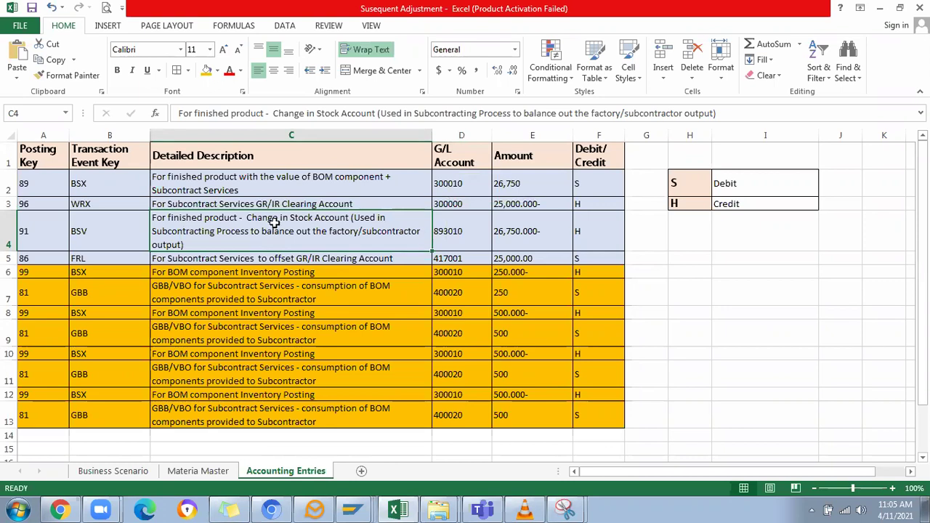
{"action": "left_click", "coordinate": [518, 230]}
{"action": "left_click", "coordinate": [518, 183]}
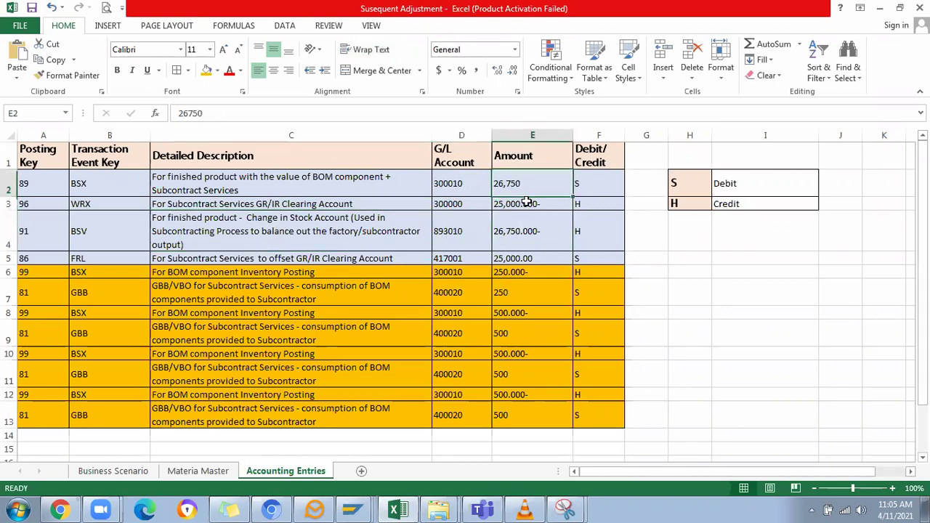
{"action": "left_click", "coordinate": [591, 182]}
{"action": "left_click", "coordinate": [588, 229]}
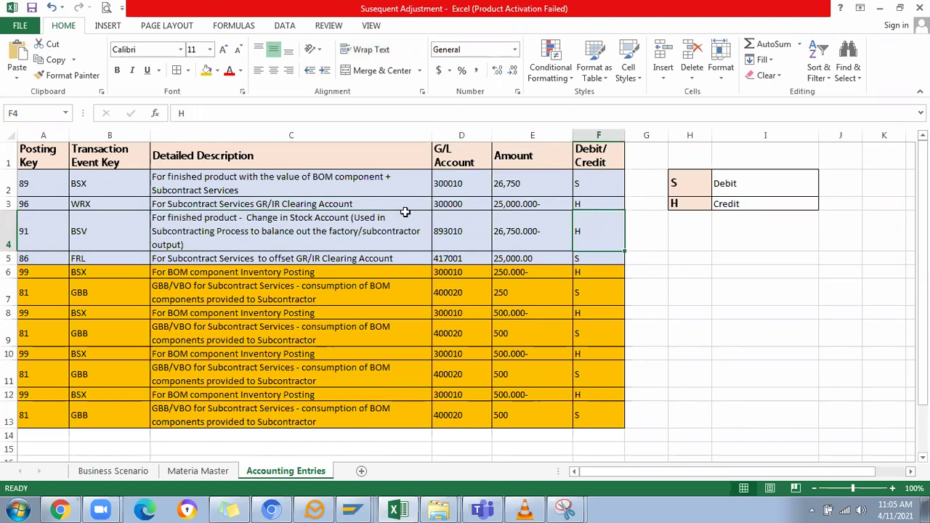
{"action": "left_click", "coordinate": [89, 239]}
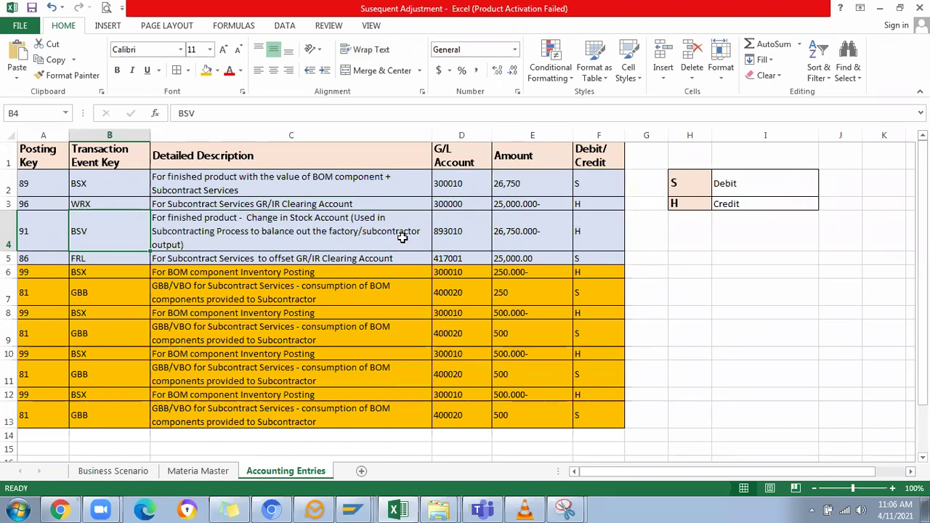
{"action": "left_click", "coordinate": [197, 227]}
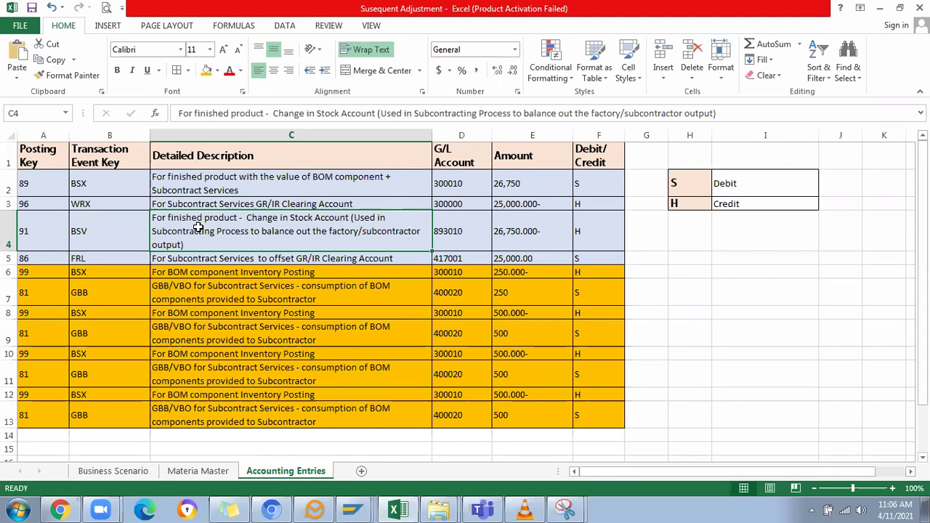
{"action": "left_click", "coordinate": [507, 185]}
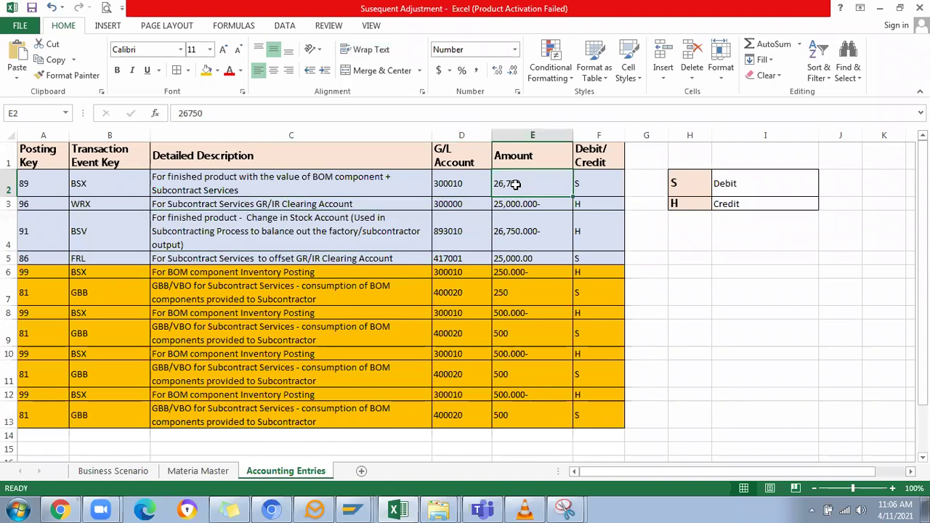
Step: Recheck the BSV entry's amount, transaction event key and change in stock description
{"action": "left_click", "coordinate": [515, 237]}
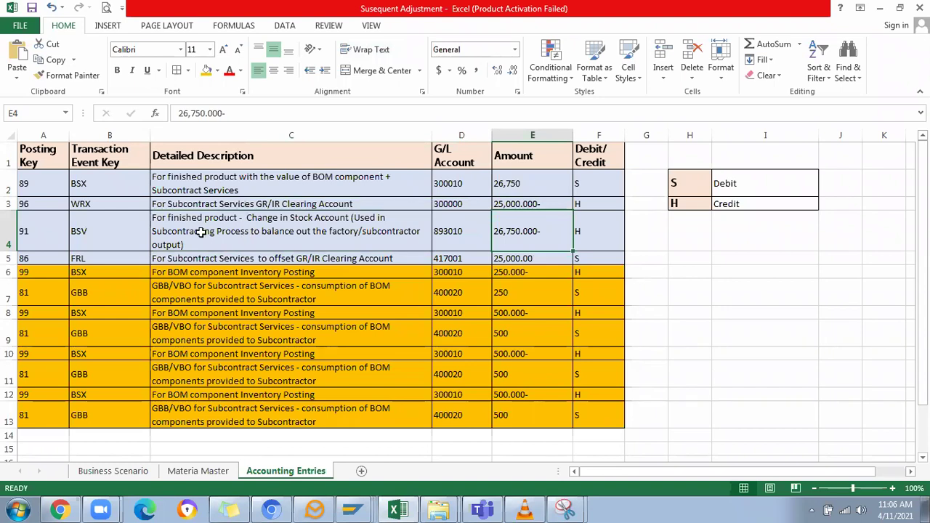
{"action": "left_click", "coordinate": [8, 231]}
{"action": "left_click", "coordinate": [118, 229]}
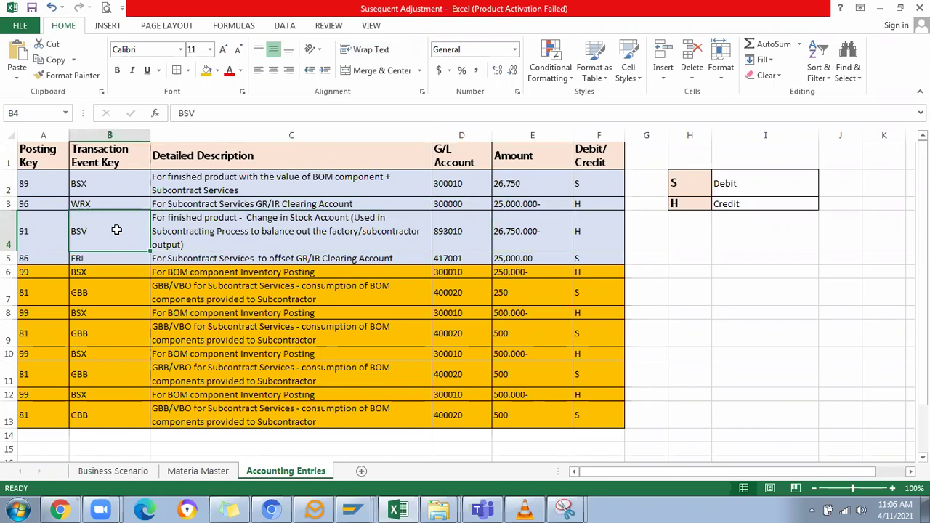
{"action": "left_click", "coordinate": [202, 231]}
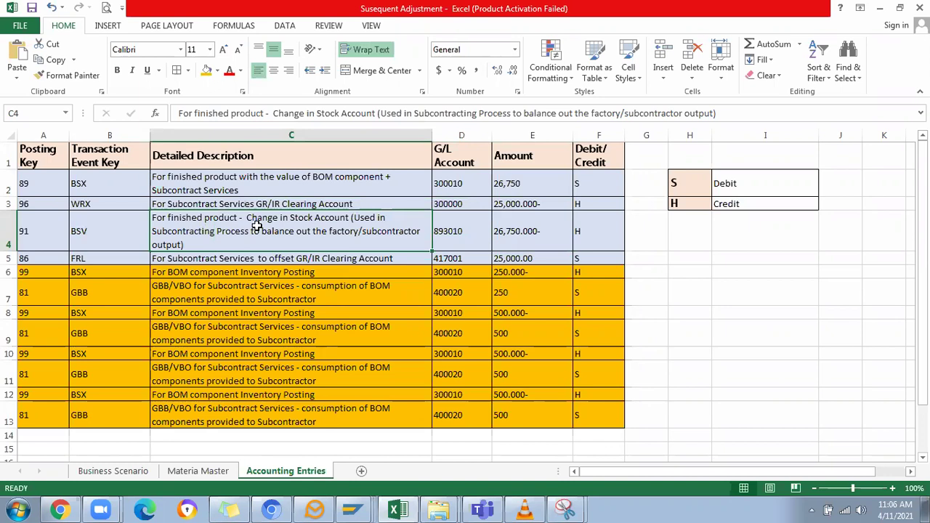
Step: Review the FRL subcontract services entry and compare its amount and debit/credit indicator with the WRX clearing entry
{"action": "left_click", "coordinate": [220, 259]}
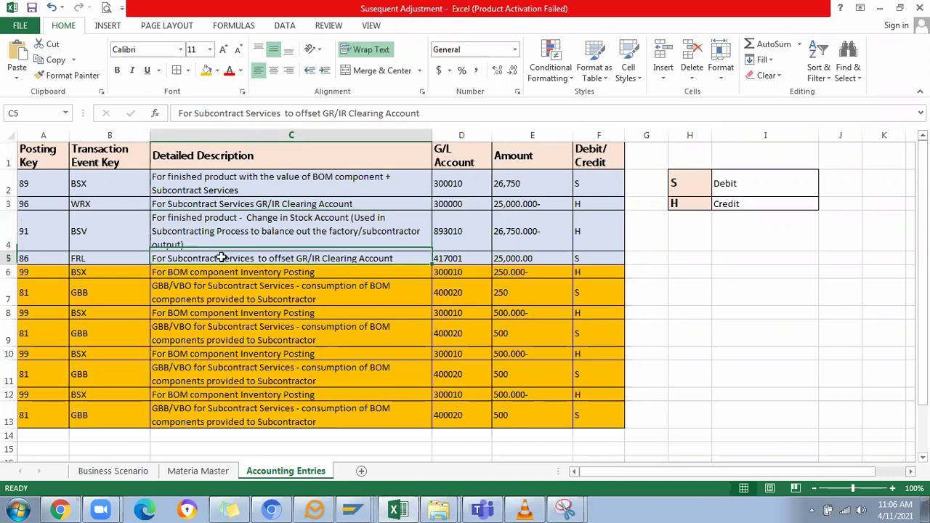
{"action": "left_click", "coordinate": [86, 256]}
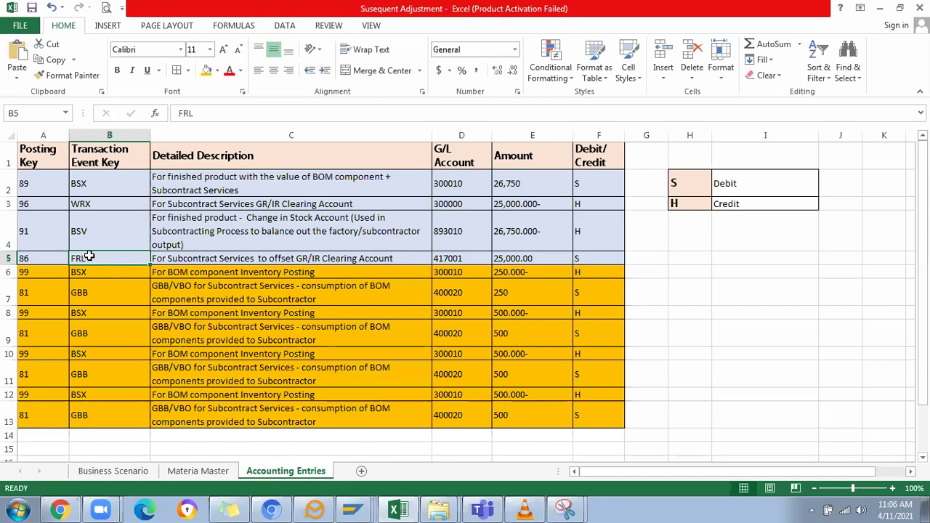
{"action": "left_click", "coordinate": [512, 259]}
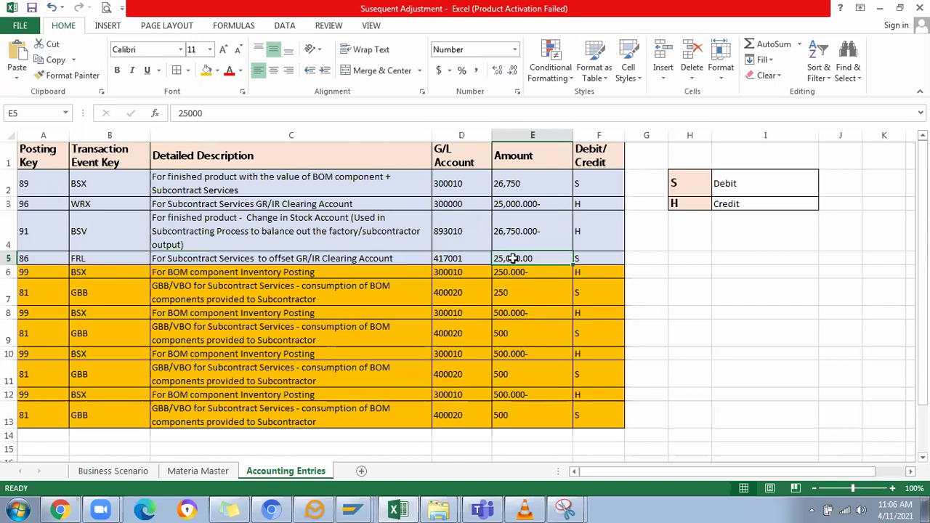
{"action": "left_click", "coordinate": [514, 203]}
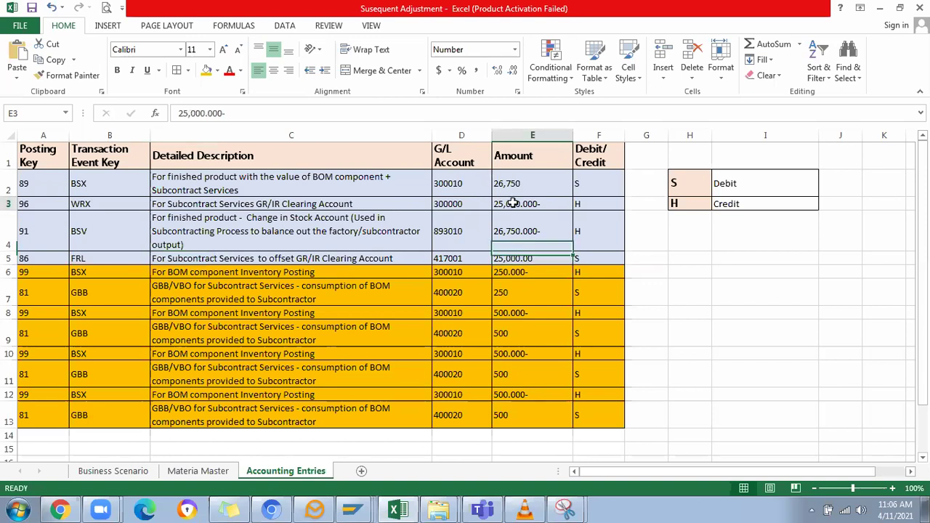
{"action": "left_click", "coordinate": [574, 204]}
{"action": "left_click", "coordinate": [583, 257]}
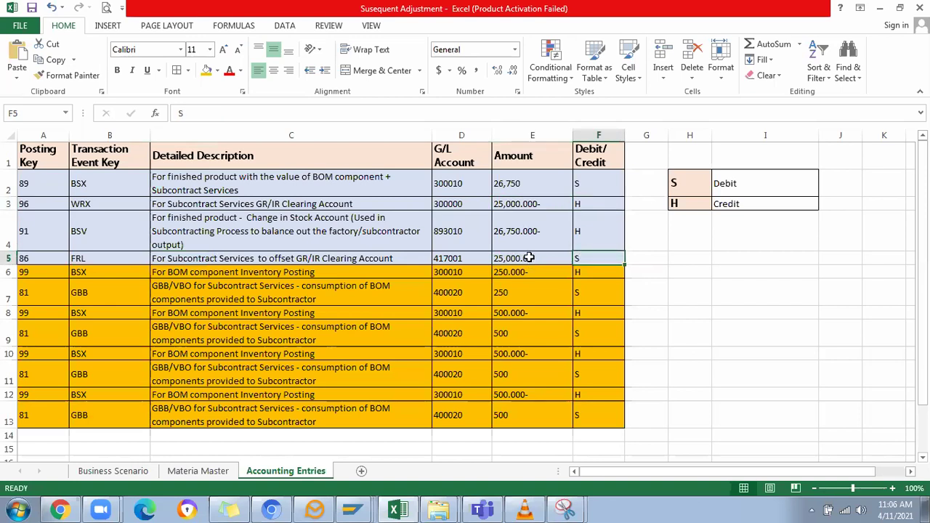
{"action": "left_click", "coordinate": [529, 258]}
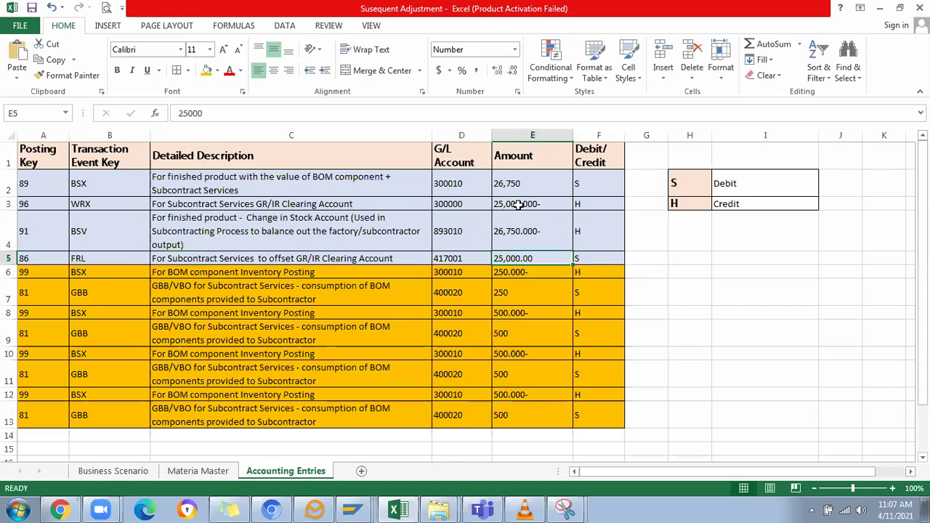
{"action": "left_click", "coordinate": [517, 204]}
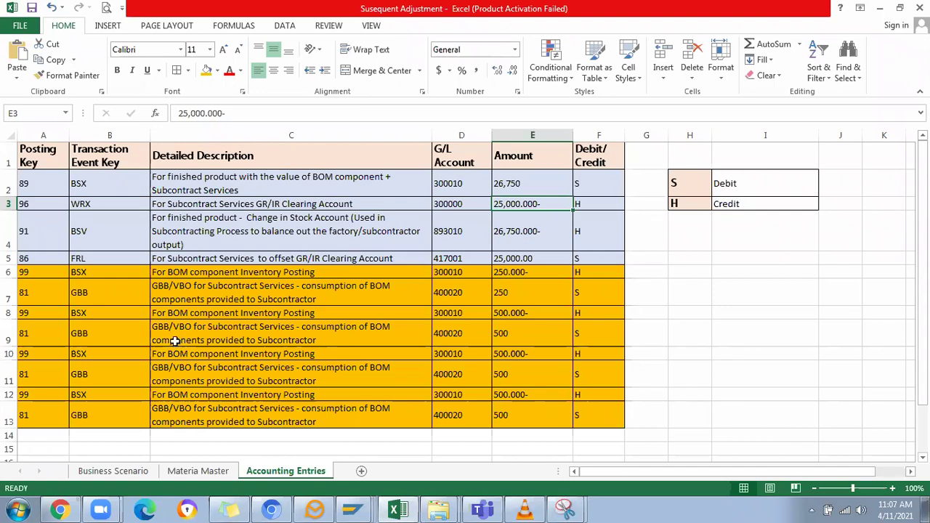
Step: Highlight the finished product and subcontract services entries in rows 2 to 5, and the BOM component entries in rows 6 to 13
{"action": "left_click", "coordinate": [93, 271]}
{"action": "left_click_drag", "start_coordinate": [29, 182], "coordinate": [575, 253]}
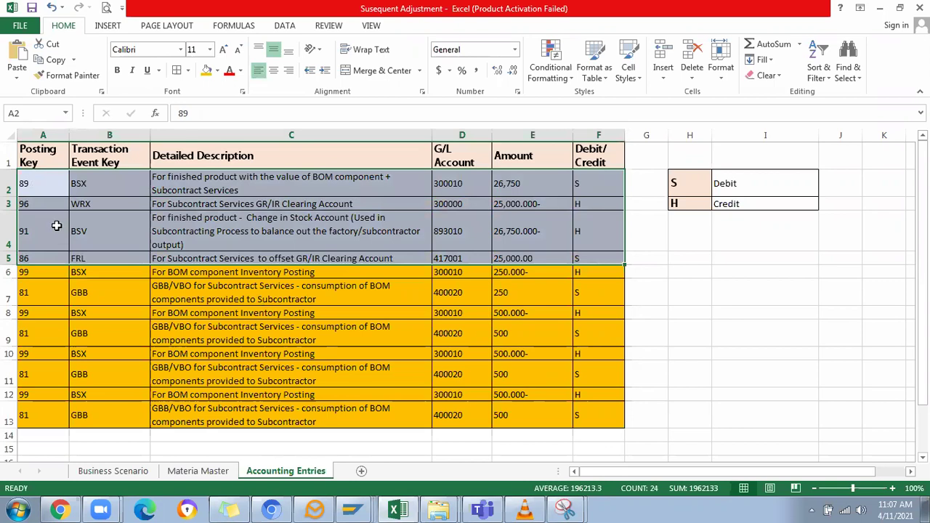
{"action": "left_click", "coordinate": [48, 188]}
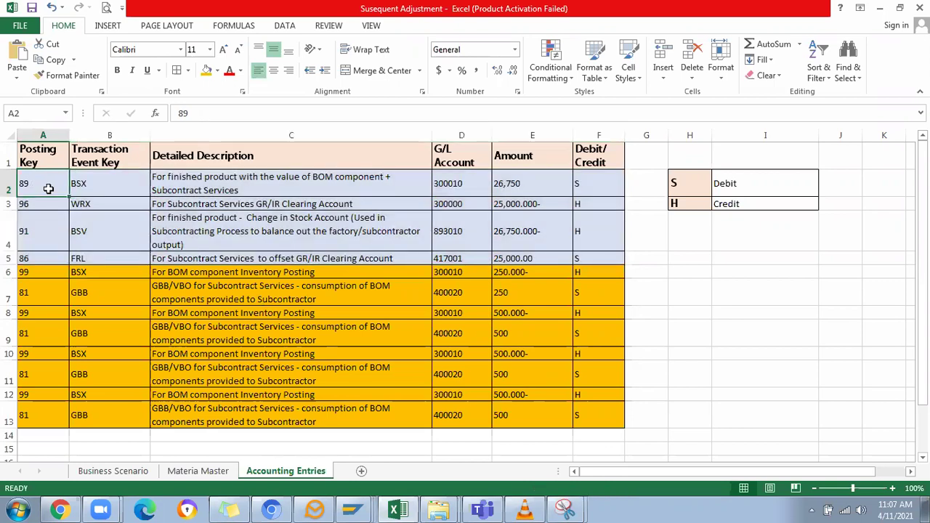
{"action": "left_click_drag", "start_coordinate": [43, 277], "coordinate": [582, 398]}
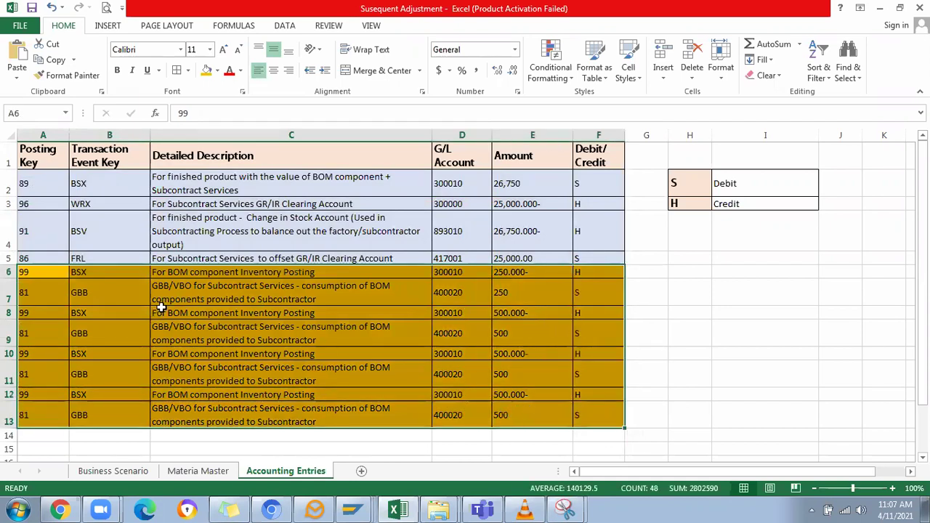
Step: Examine the first BOM component's pair of entries in rows 6 and 7, including the BSX G/L account and both event keys
{"action": "left_click", "coordinate": [159, 272]}
{"action": "left_click_drag", "start_coordinate": [9, 271], "coordinate": [11, 295]}
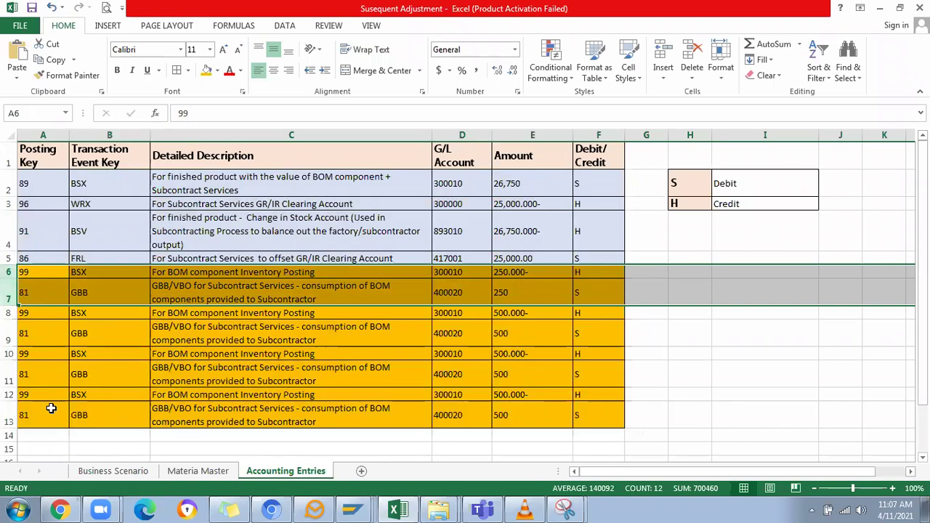
{"action": "left_click", "coordinate": [98, 274]}
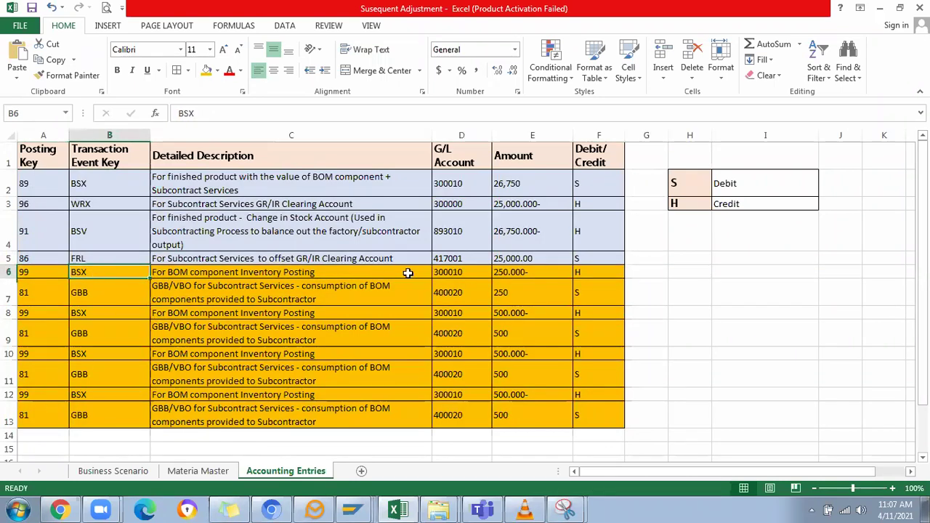
{"action": "left_click", "coordinate": [462, 272]}
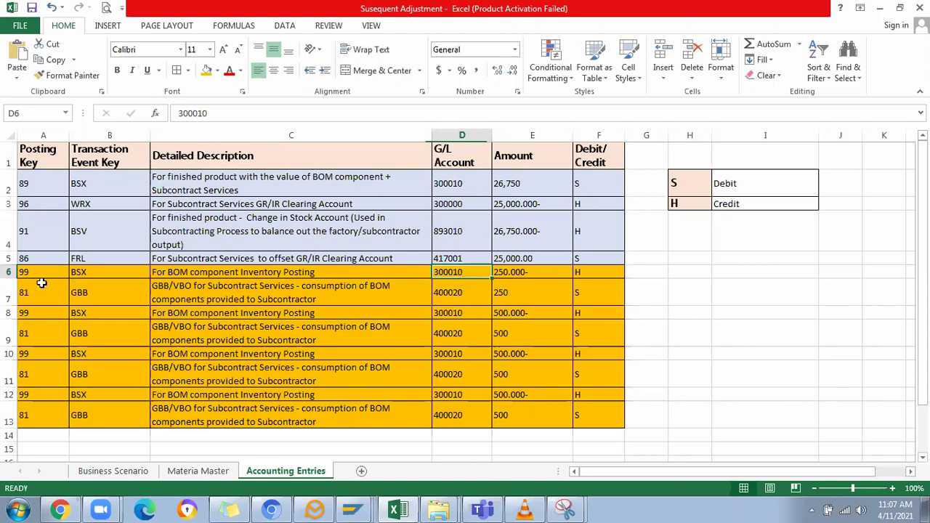
{"action": "left_click", "coordinate": [91, 273]}
{"action": "left_click", "coordinate": [102, 295]}
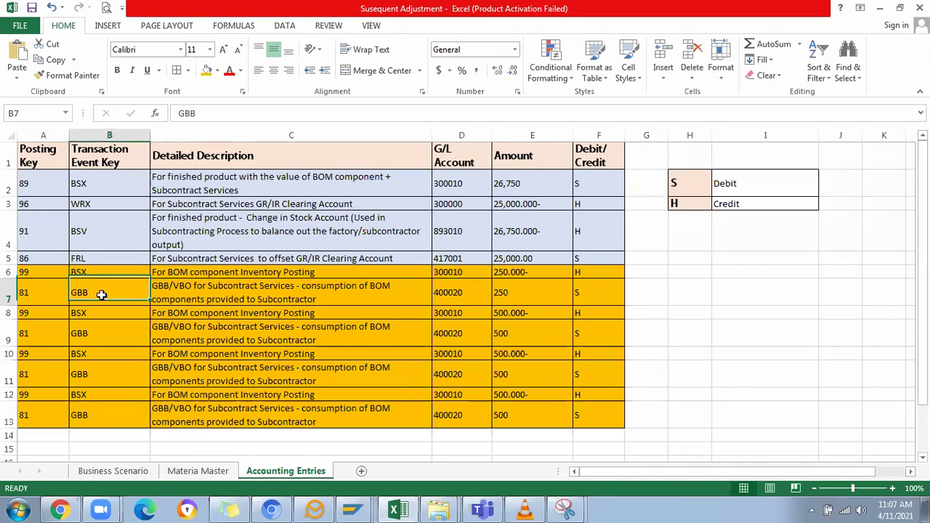
Step: Review the first BOM component's BSX inventory posting: description, amount and debit/credit indicator
{"action": "left_click", "coordinate": [208, 272]}
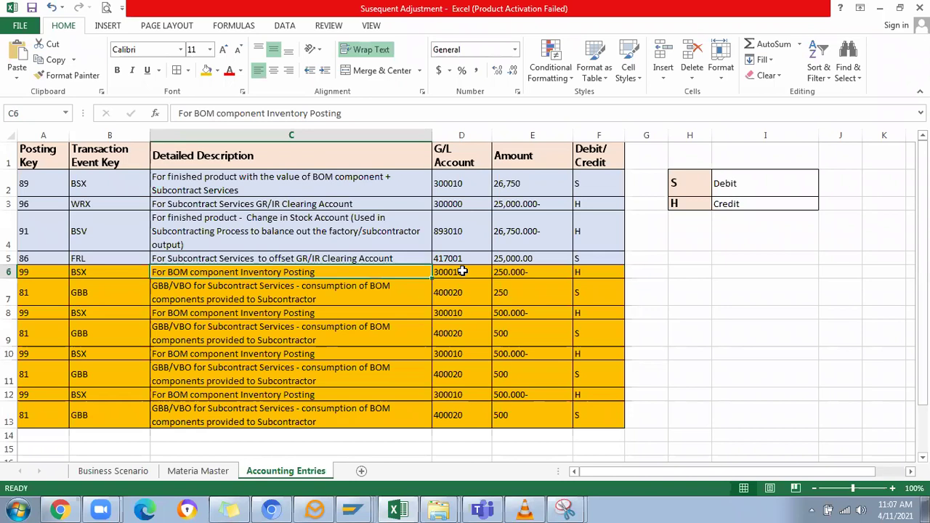
{"action": "left_click", "coordinate": [513, 272]}
{"action": "left_click", "coordinate": [578, 272]}
{"action": "type", "text": "H"}
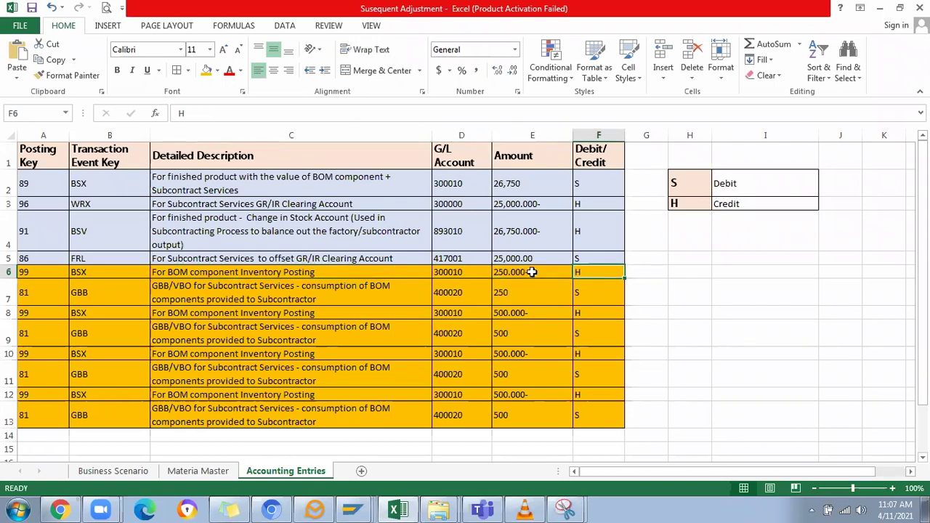
{"action": "left_click", "coordinate": [532, 271]}
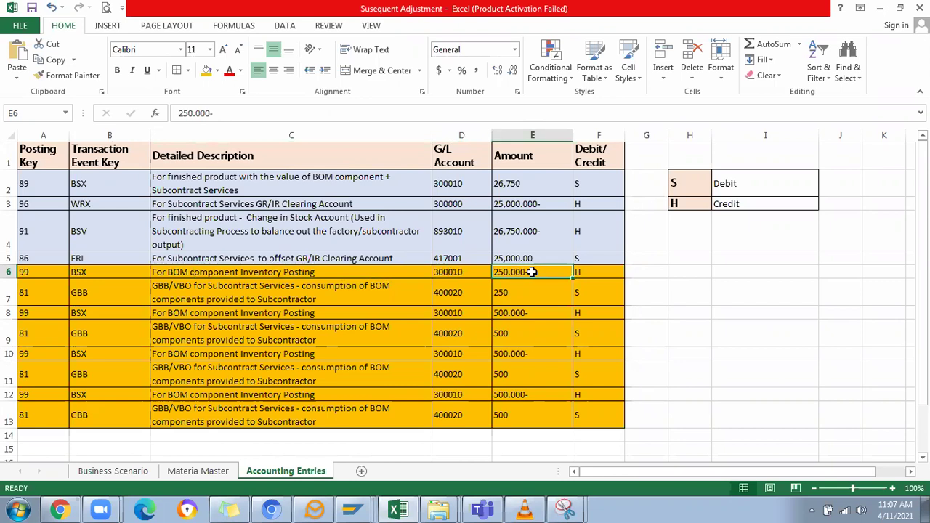
Step: Review the first component's GBB/VBO consumption entry, its G/L account and event key, and compare its description with the BSX inventory posting
{"action": "left_click", "coordinate": [93, 298]}
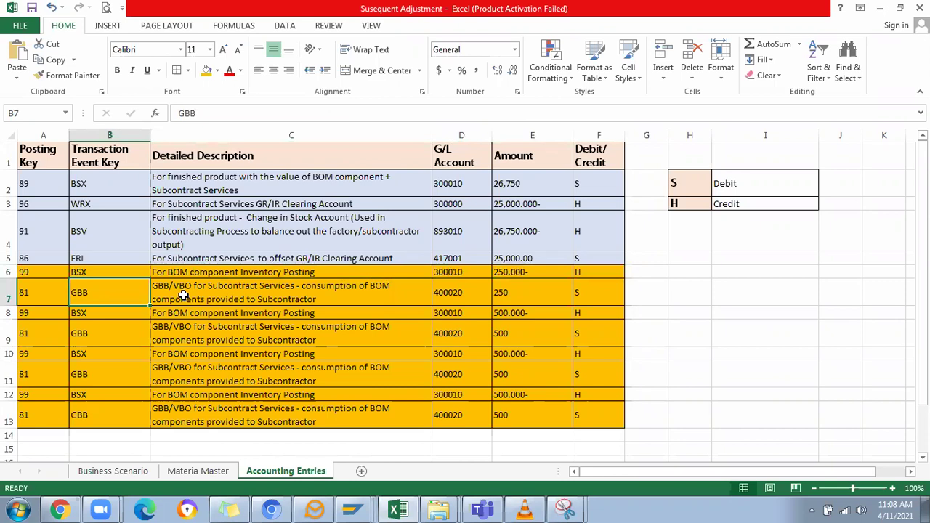
{"action": "left_click", "coordinate": [445, 290]}
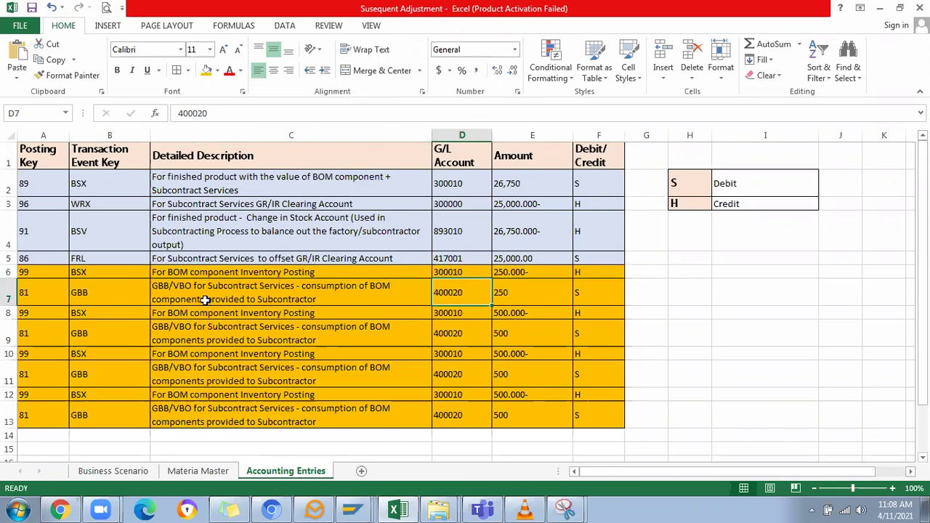
{"action": "left_click", "coordinate": [292, 299]}
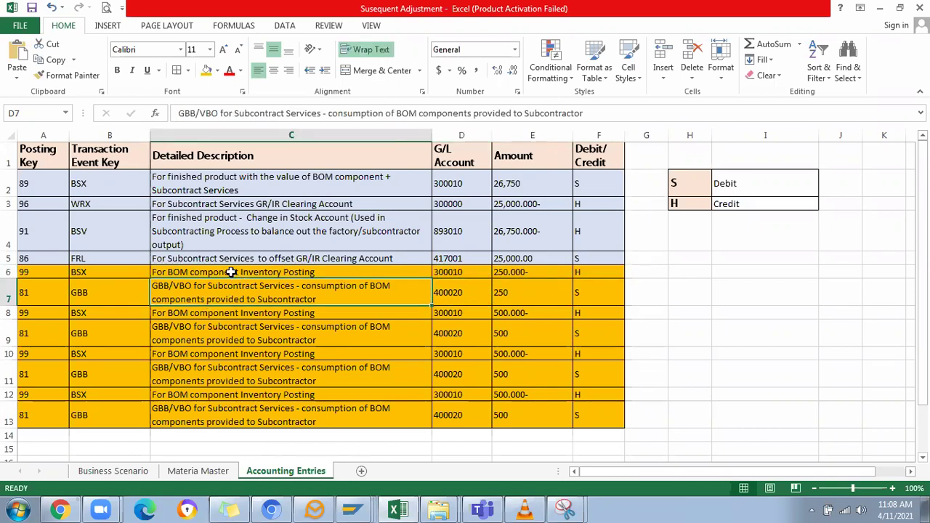
{"action": "left_click", "coordinate": [231, 272]}
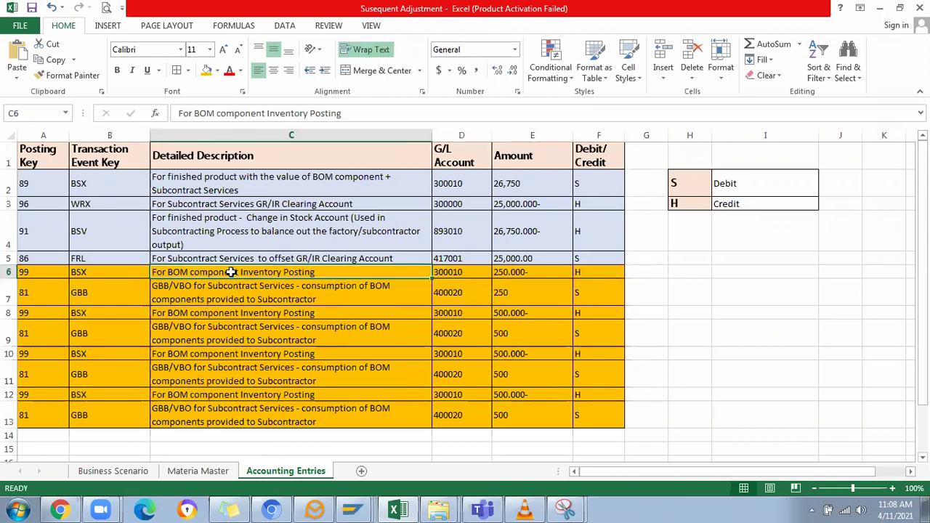
{"action": "left_click", "coordinate": [217, 296]}
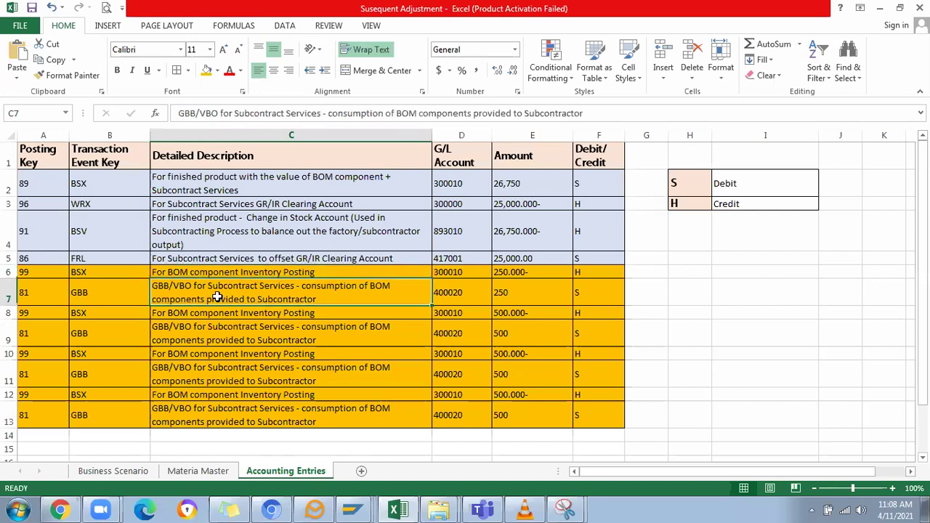
{"action": "left_click", "coordinate": [93, 293]}
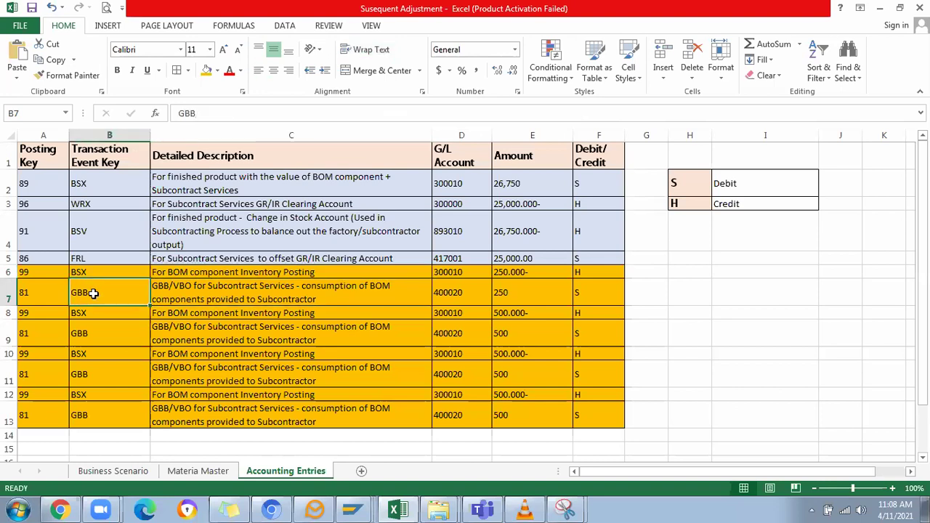
{"action": "left_click", "coordinate": [173, 285]}
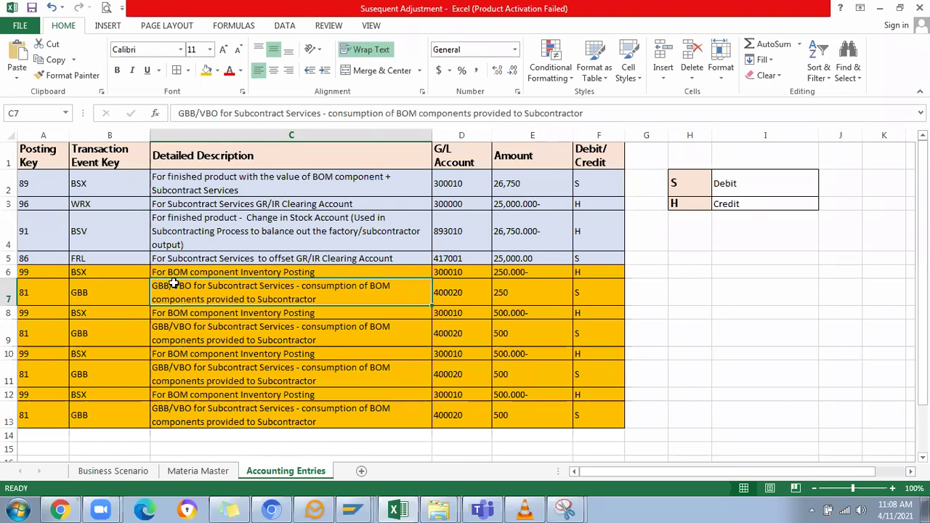
Step: Review the G/L accounts, amounts and debit/credit indicators of the BOM component consumption entries in the Accounting Entries sheet
{"action": "left_click", "coordinate": [454, 286]}
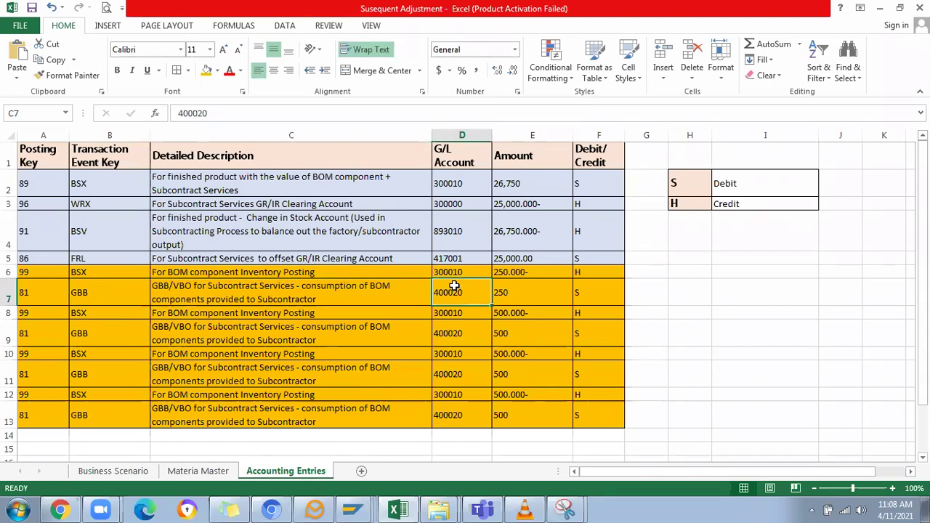
{"action": "left_click", "coordinate": [532, 291]}
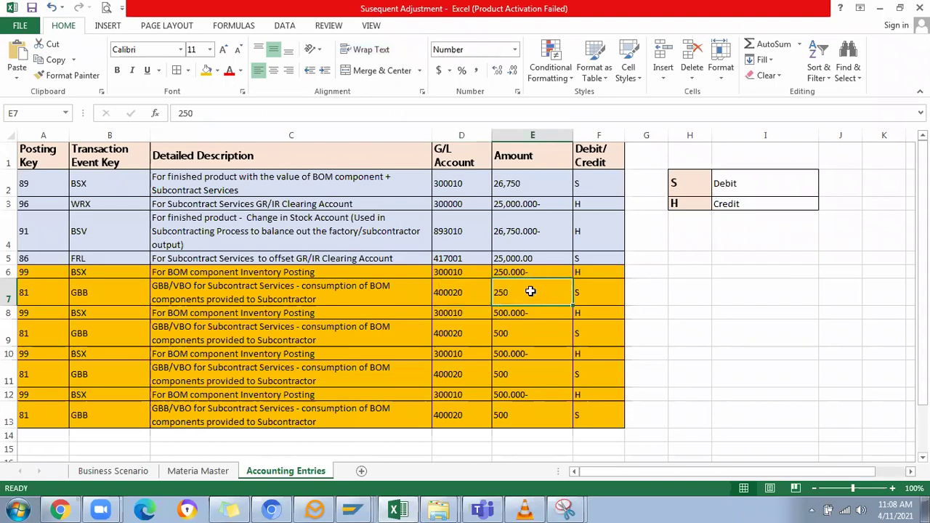
{"action": "left_click", "coordinate": [595, 291]}
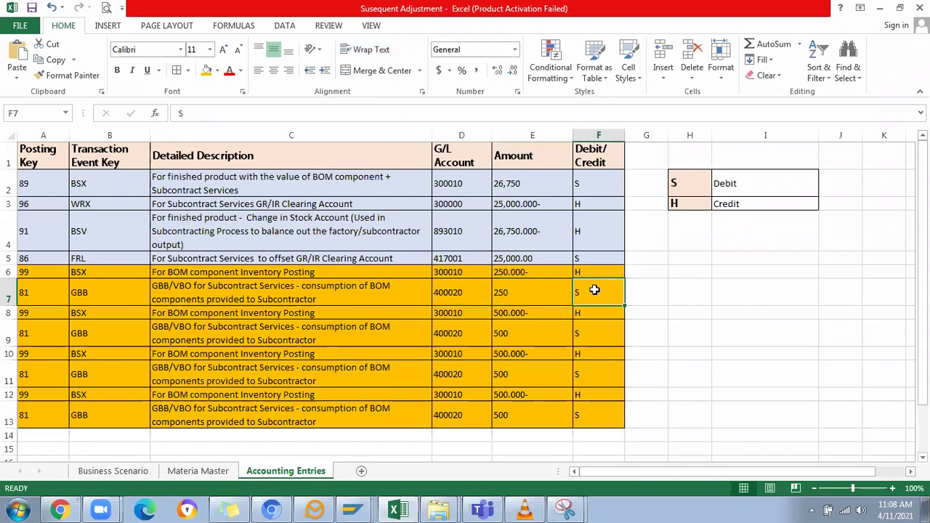
{"action": "left_click", "coordinate": [536, 271]}
{"action": "left_click", "coordinate": [536, 290]}
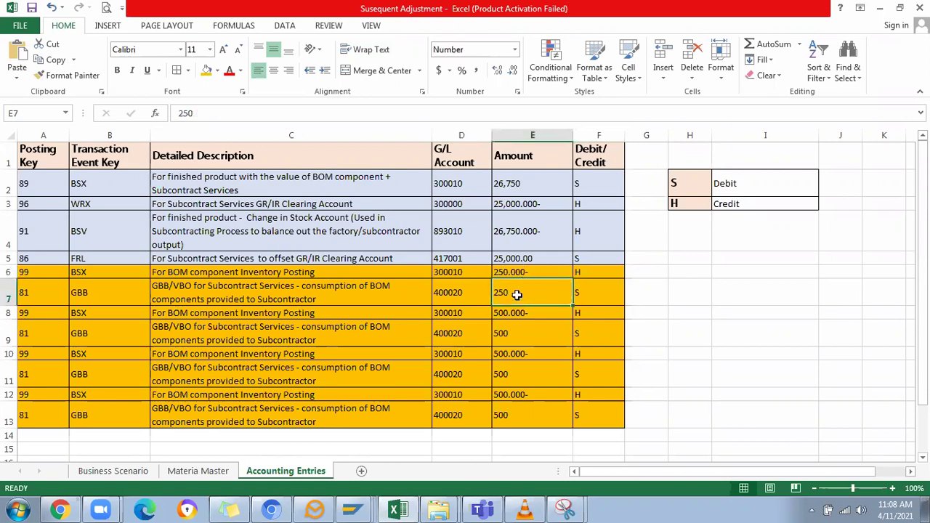
{"action": "left_click_drag", "start_coordinate": [179, 321], "coordinate": [272, 354]}
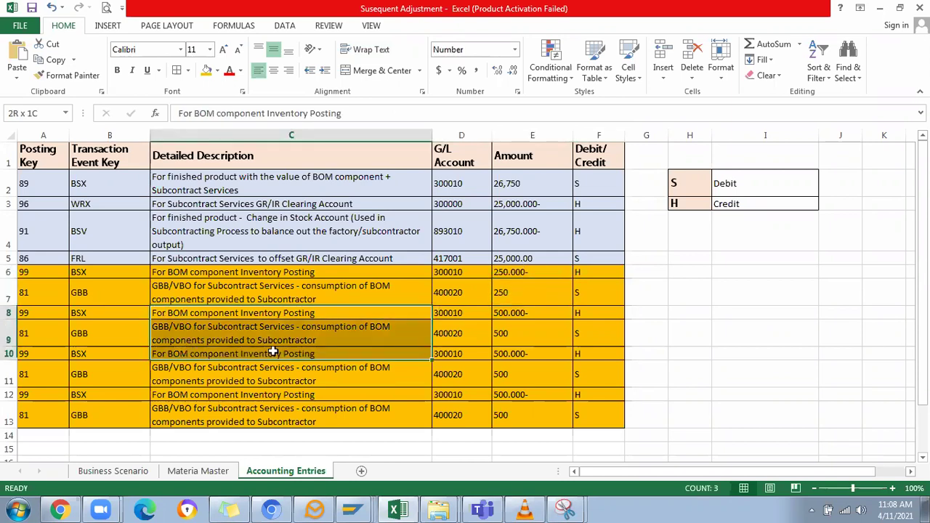
{"action": "left_click", "coordinate": [518, 274]}
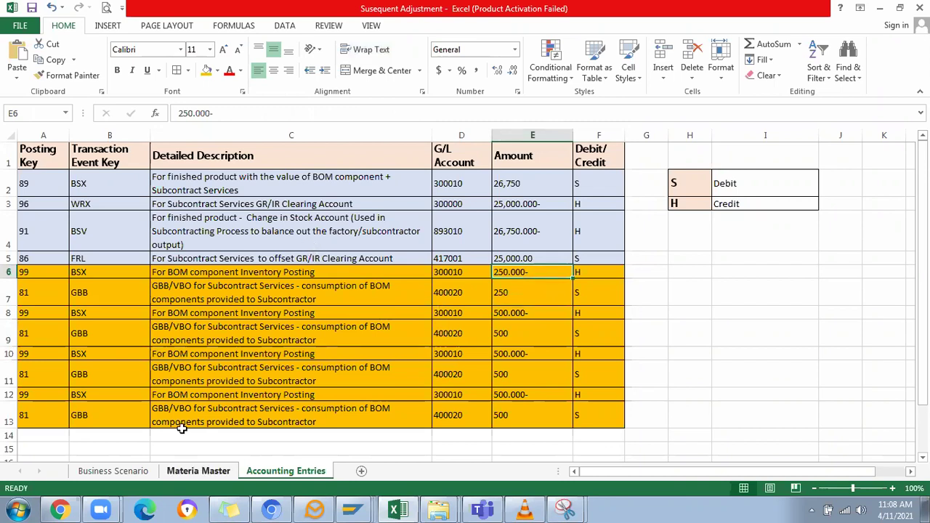
{"action": "left_click", "coordinate": [756, 294]}
Step: Switch to SAP Logon and log on to SAP ECC 6.0 EHP7 with the account password, ending any other logons
{"action": "mouse_move", "coordinate": [351, 508]}
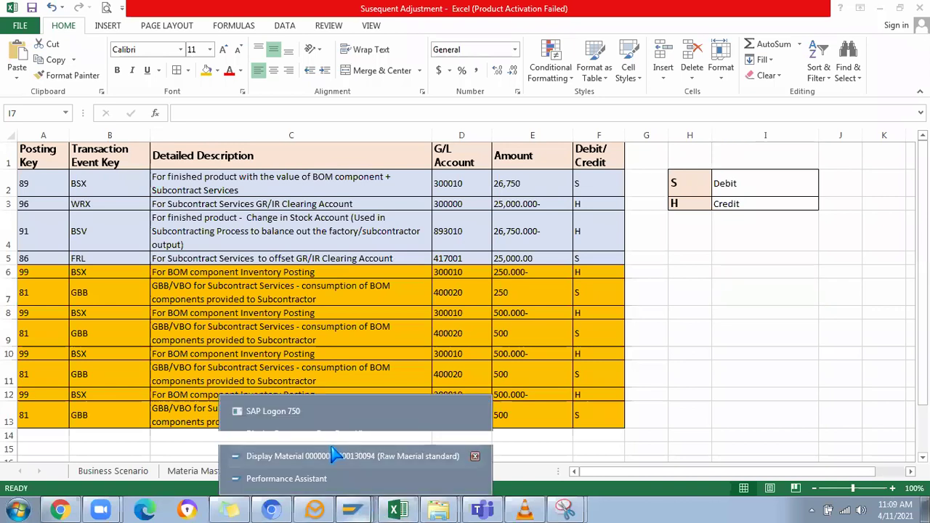
{"action": "left_click", "coordinate": [272, 411]}
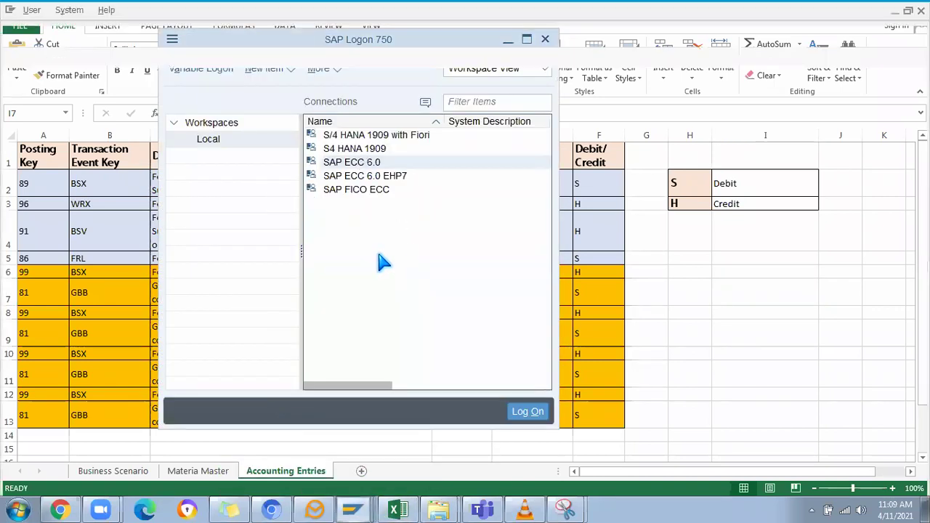
{"action": "left_click", "coordinate": [118, 150]}
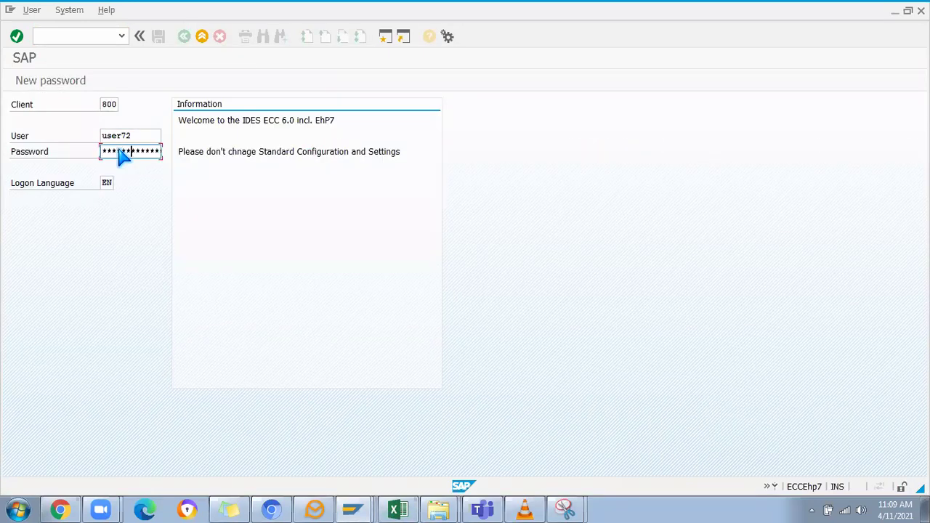
{"action": "key", "text": "Return"}
{"action": "left_click", "coordinate": [80, 396]}
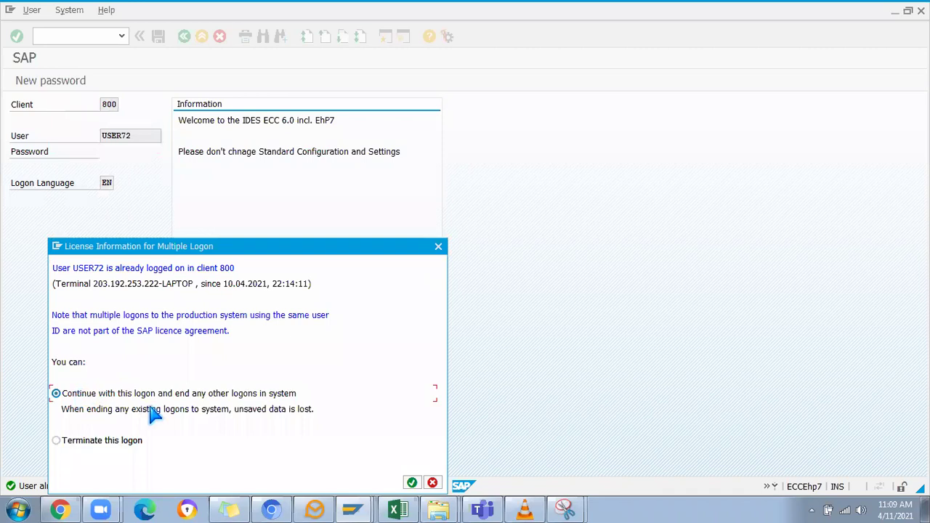
{"action": "key", "text": "Return"}
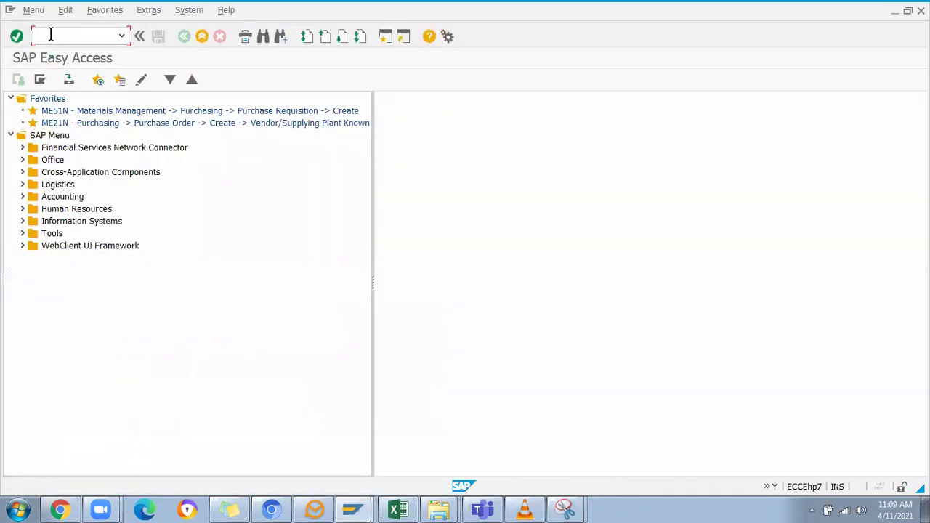
Step: Open the incoming invoice transaction MIRO for company code JBF4
{"action": "type", "text": "miro"}
{"action": "key", "text": "Return"}
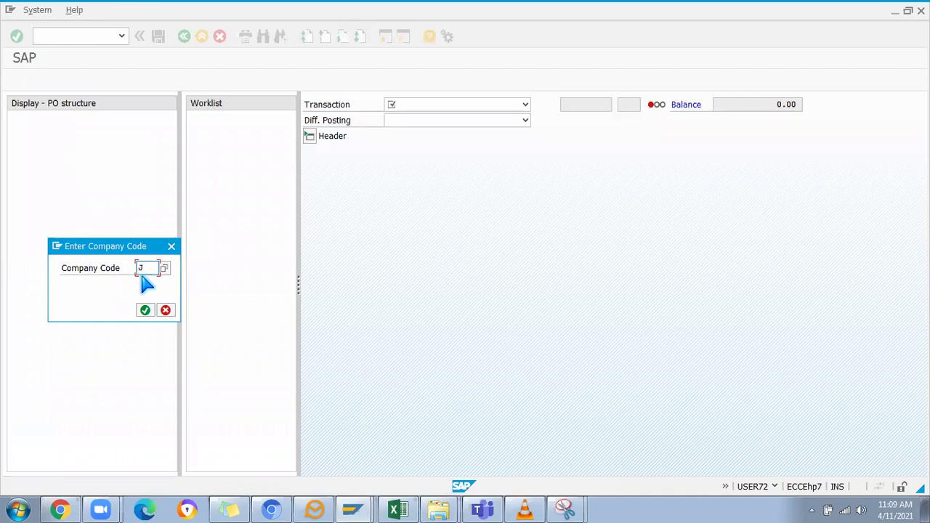
{"action": "type", "text": "JBF4"}
{"action": "key", "text": "Return"}
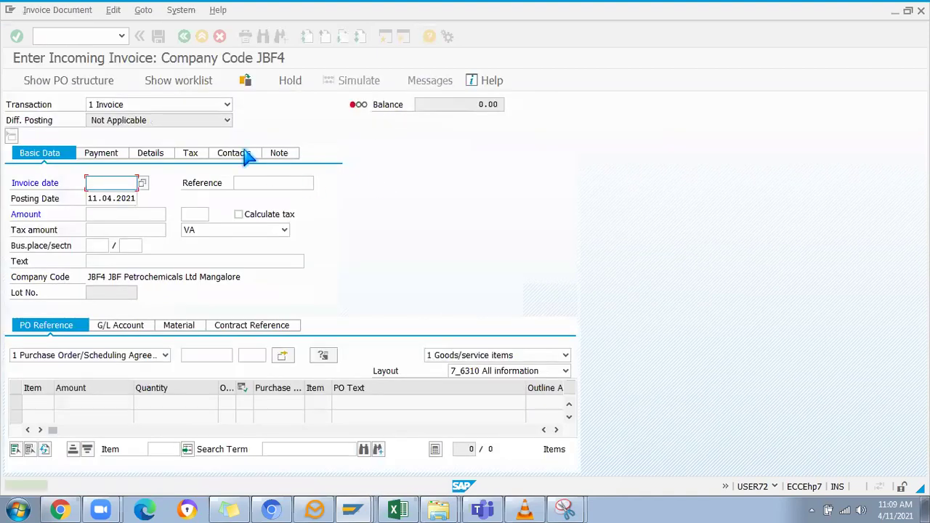
Step: Open a new session and start the purchasing documents report ME2N
{"action": "left_click", "coordinate": [384, 36]}
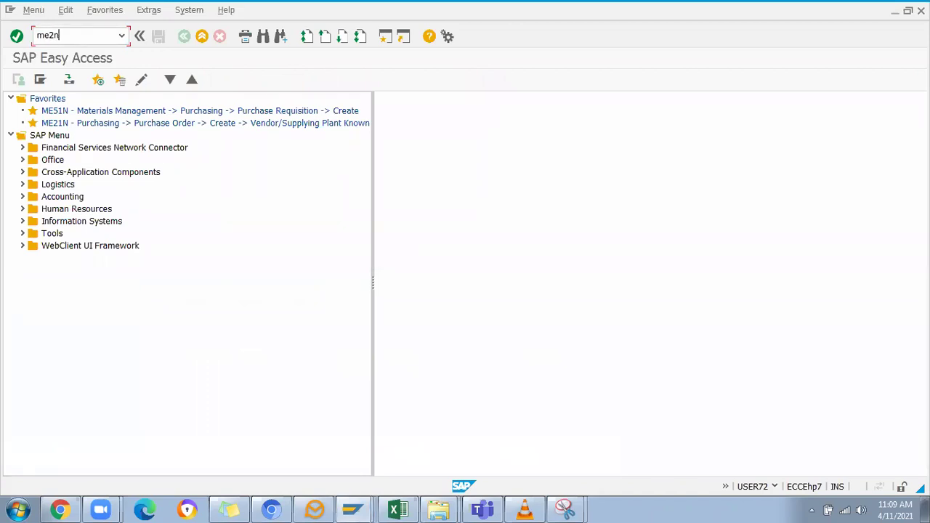
{"action": "type", "text": "me2n"}
{"action": "key", "text": "Return"}
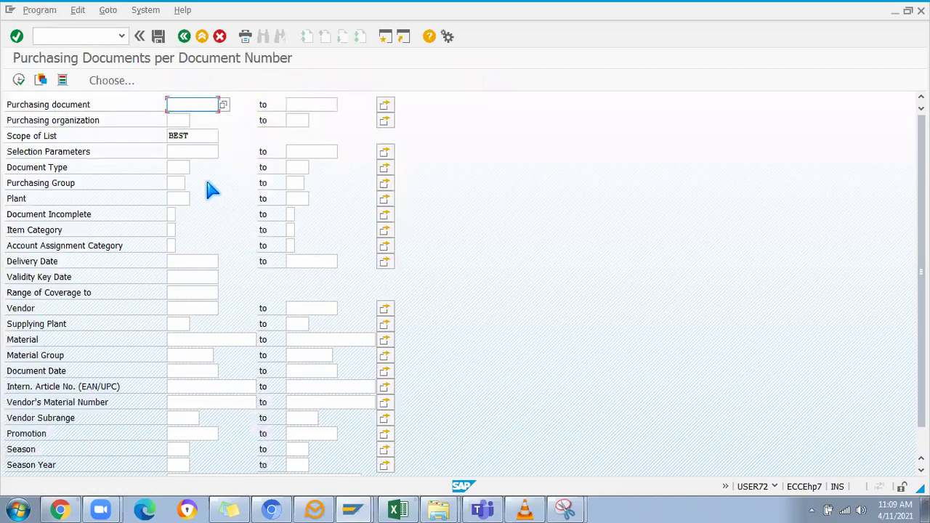
Step: List the purchasing documents for plant ISBL with item category L and document date 11.04.2021
{"action": "left_click", "coordinate": [172, 229]}
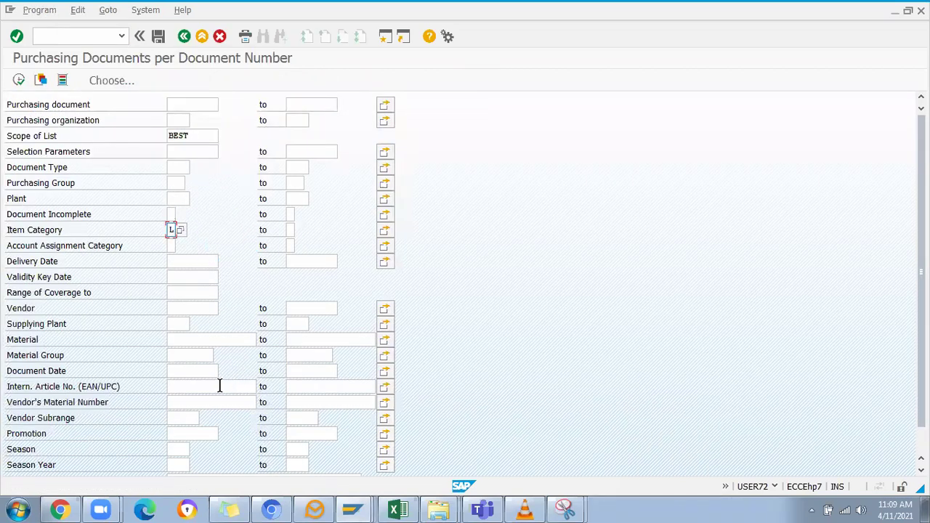
{"action": "left_click", "coordinate": [196, 371]}
{"action": "left_click", "coordinate": [222, 372]}
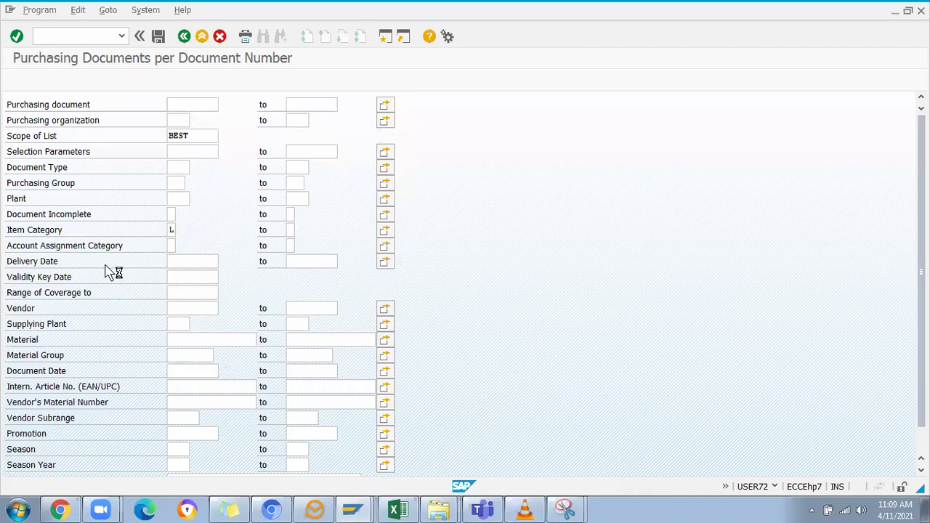
{"action": "double_click", "coordinate": [270, 289]}
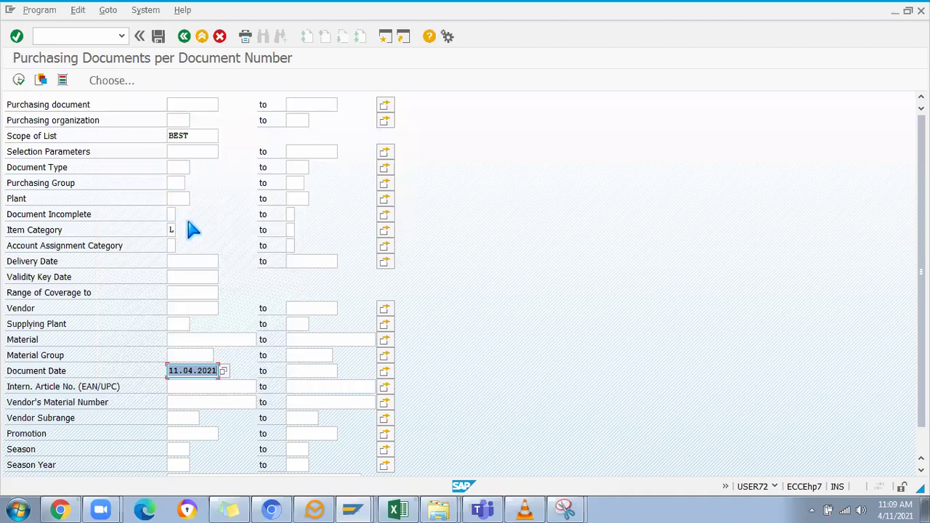
{"action": "left_click", "coordinate": [171, 201]}
{"action": "type", "text": "ISBL"}
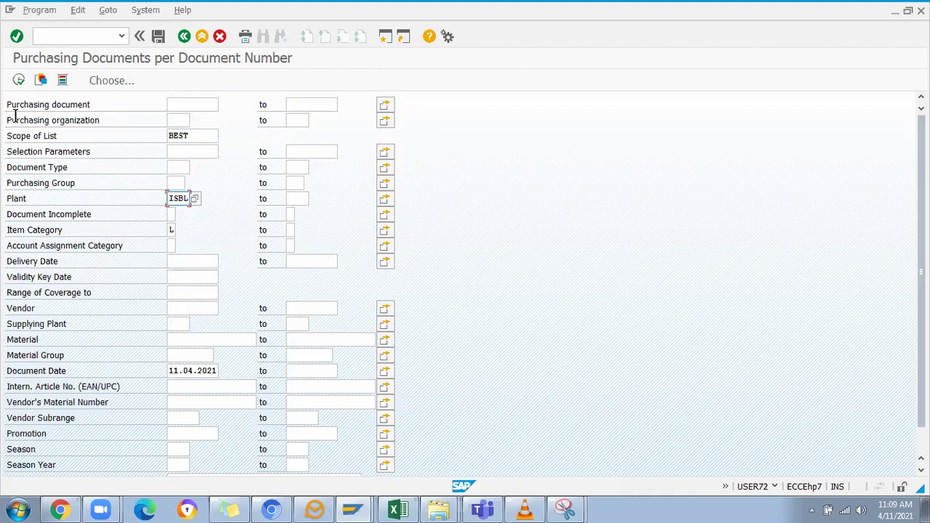
{"action": "left_click", "coordinate": [19, 80]}
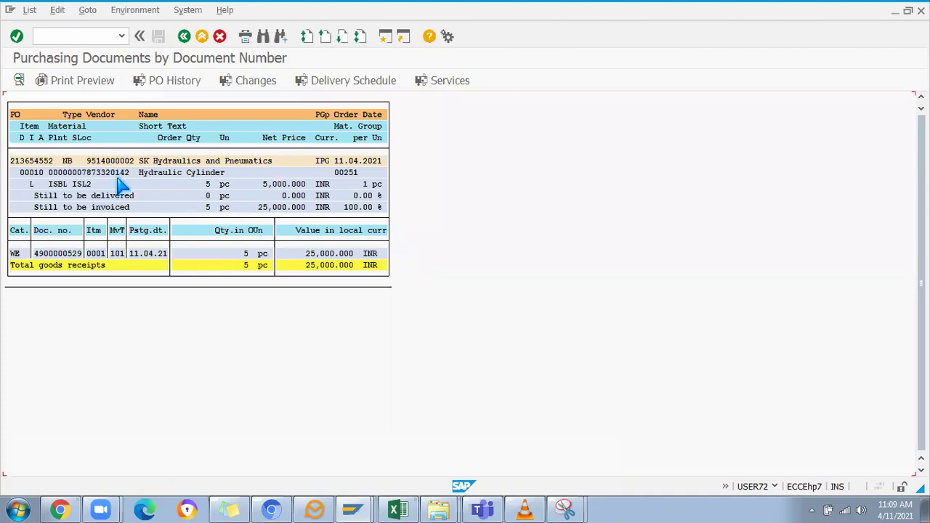
Step: Open the Hydraulic Cylinder purchase order and check its purchase order history and its ordered, delivered and invoiced quantities
{"action": "double_click", "coordinate": [51, 161]}
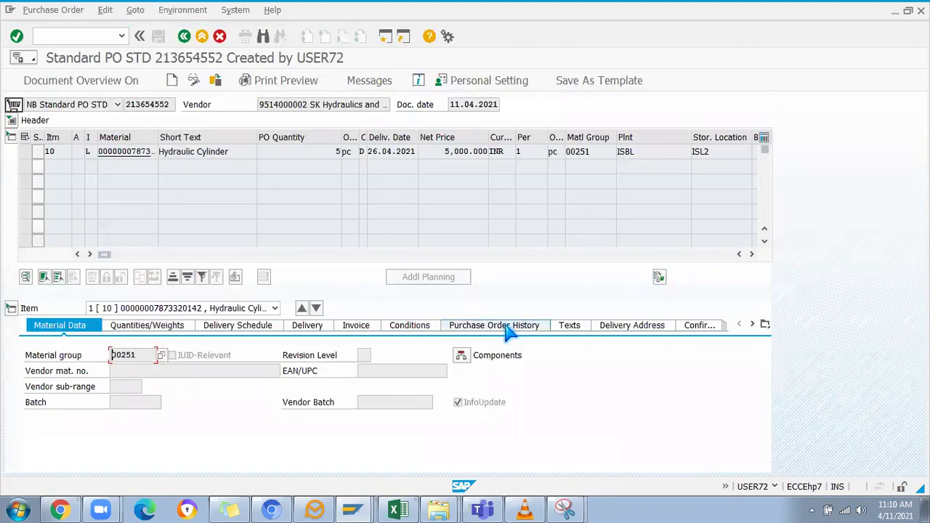
{"action": "left_click", "coordinate": [509, 327]}
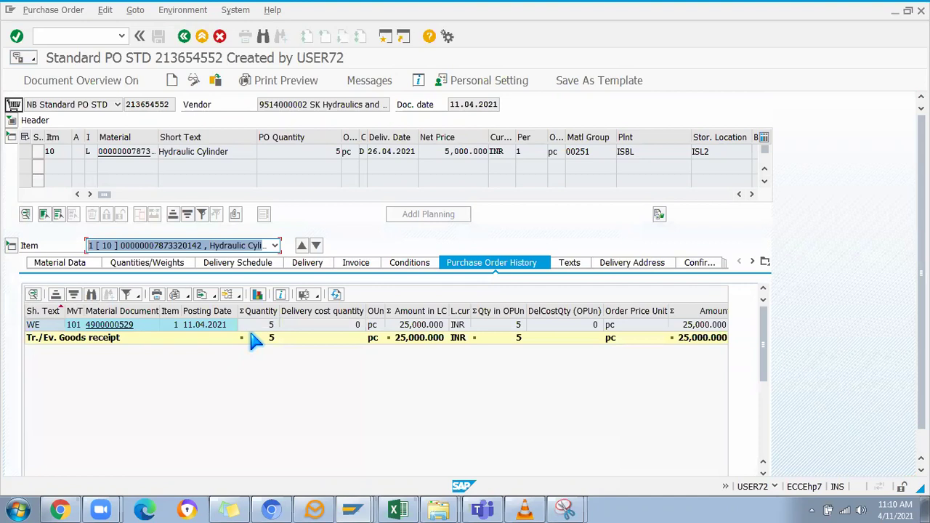
{"action": "left_click", "coordinate": [12, 121]}
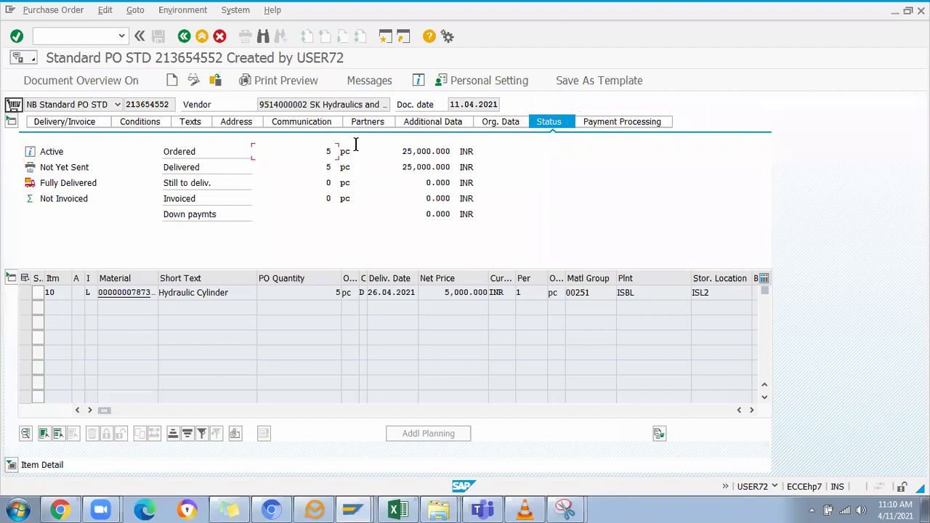
{"action": "left_click", "coordinate": [327, 168]}
{"action": "left_click", "coordinate": [327, 182]}
{"action": "left_click", "coordinate": [322, 199]}
Step: Copy the purchase order number and open the incoming invoice transaction MIRO in this session
{"action": "left_click", "coordinate": [154, 105]}
{"action": "mouse_move", "coordinate": [168, 105]}
{"action": "left_mouse_down"}
{"action": "mouse_move", "coordinate": [128, 105]}
{"action": "mouse_move", "coordinate": [180, 112]}
{"action": "left_mouse_up"}
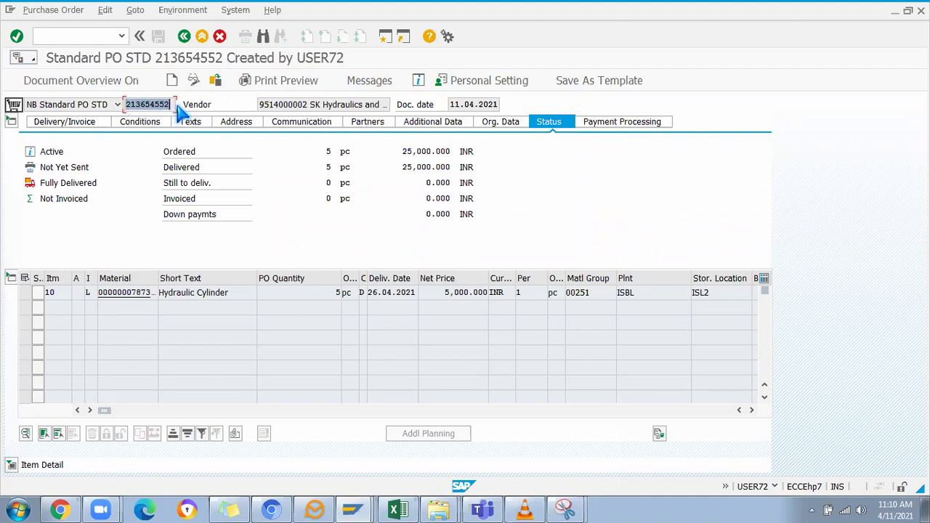
{"action": "key", "text": "ctrl+c"}
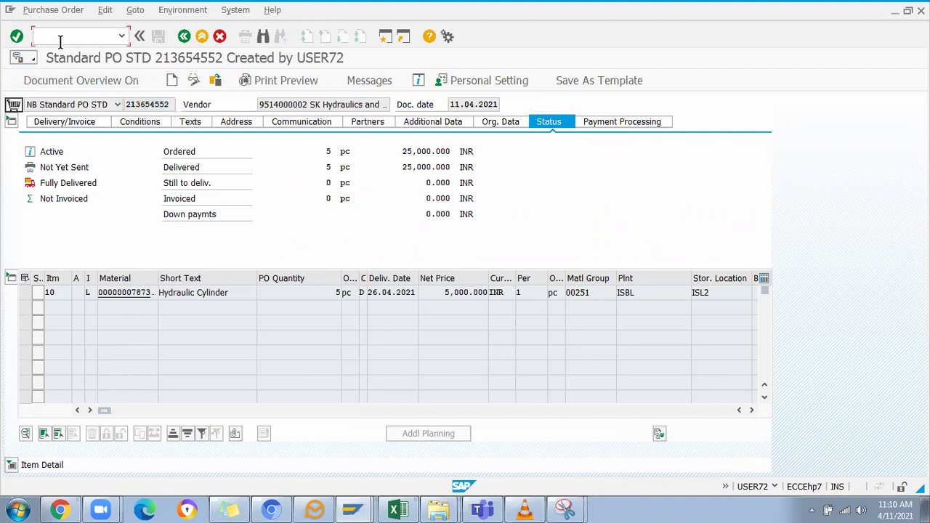
{"action": "left_click_drag", "start_coordinate": [126, 104], "coordinate": [159, 106]}
{"action": "key", "text": "ctrl+c"}
{"action": "type", "text": "/nmiro"}
{"action": "key", "text": "Return"}
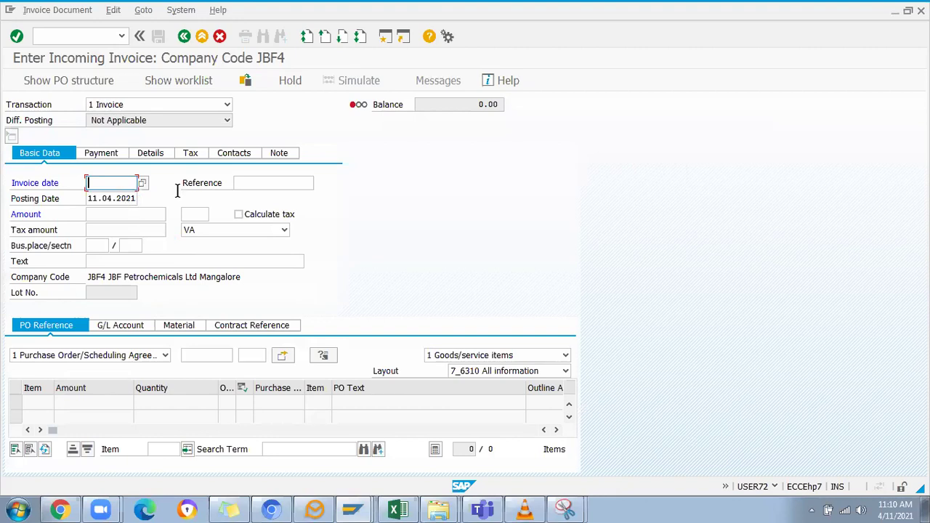
Step: Reference the copied purchase order number in the invoice and set the invoice date to 11.04.2021 to load its item
{"action": "left_click", "coordinate": [201, 354]}
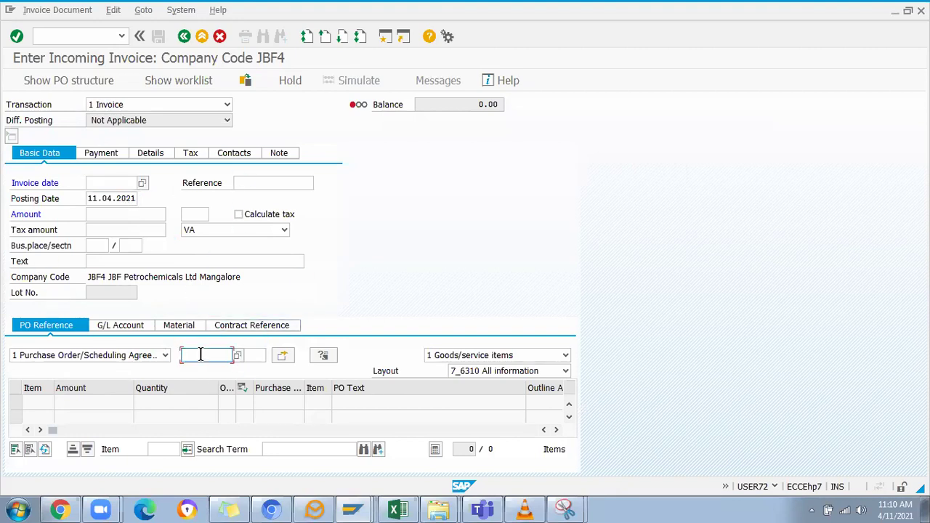
{"action": "key", "text": "ctrl+v"}
{"action": "key", "text": "Return"}
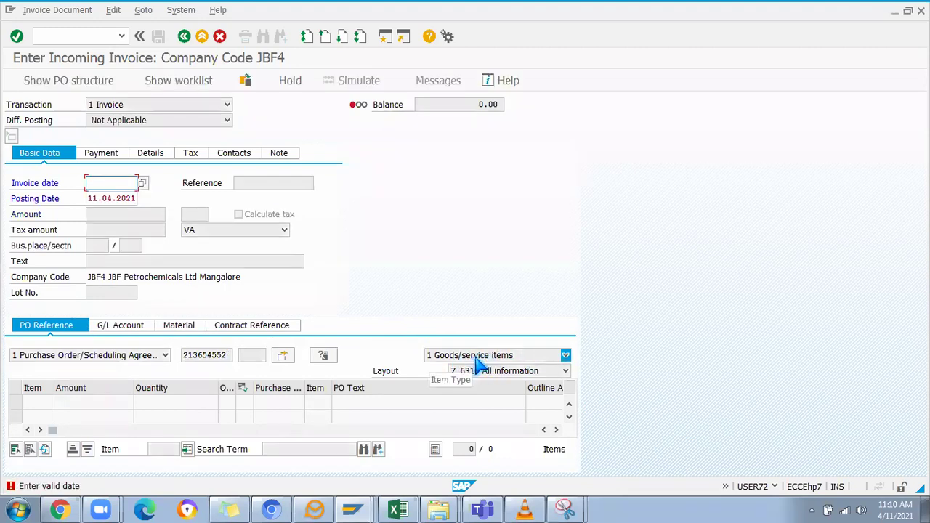
{"action": "key", "text": "Return"}
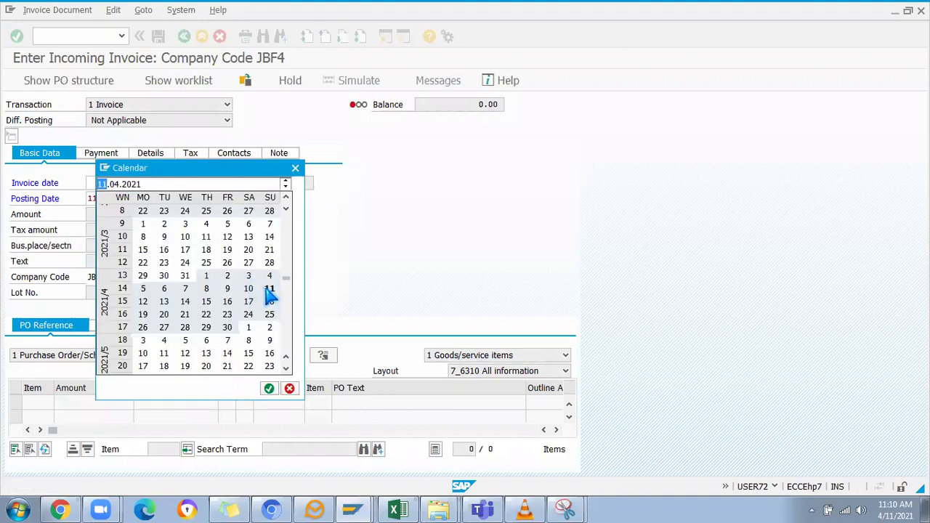
{"action": "double_click", "coordinate": [269, 289]}
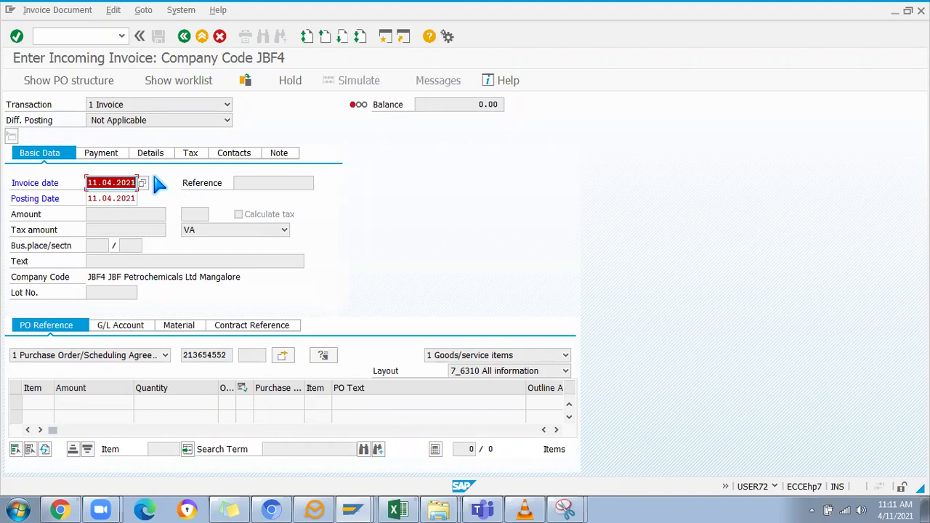
{"action": "key", "text": "Return"}
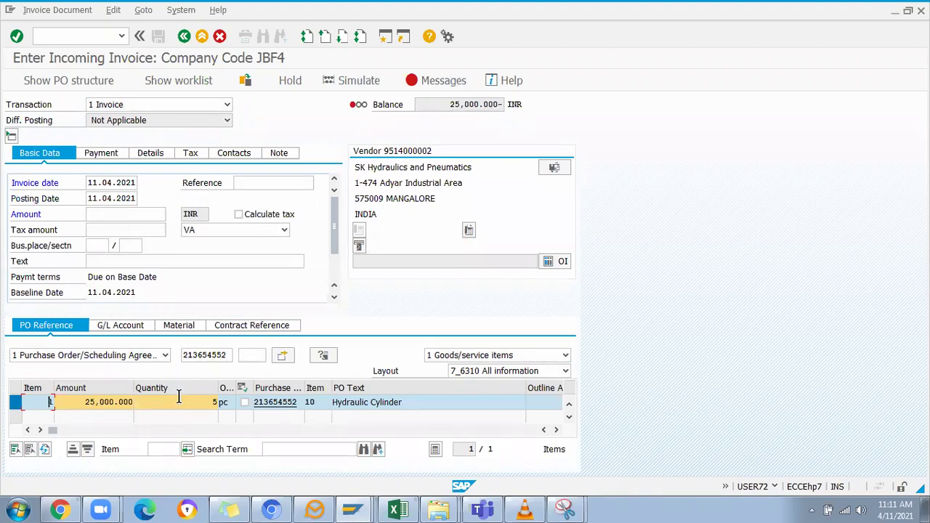
Step: Copy the Hydraulic Cylinder item's amount into the invoice header as 25,000.000 INR
{"action": "left_click", "coordinate": [215, 402]}
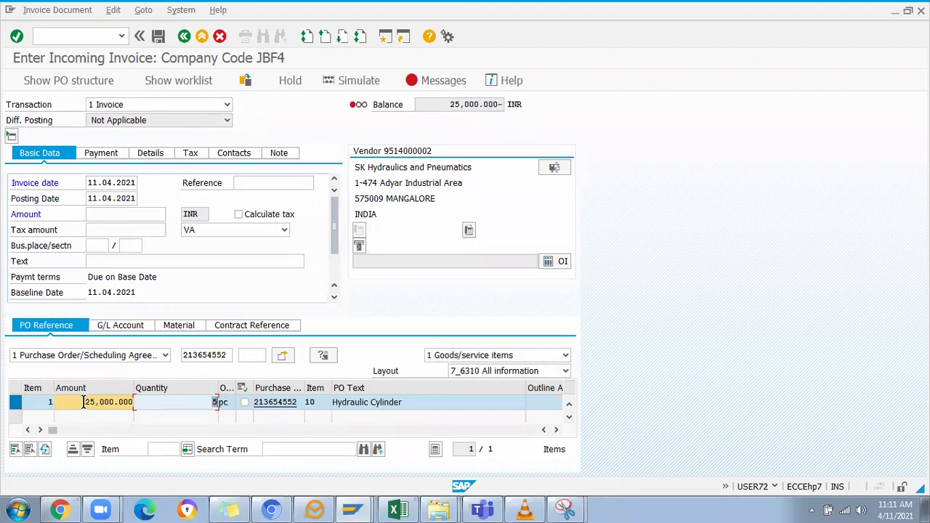
{"action": "left_click_drag", "start_coordinate": [84, 403], "coordinate": [151, 402]}
{"action": "left_click", "coordinate": [76, 184]}
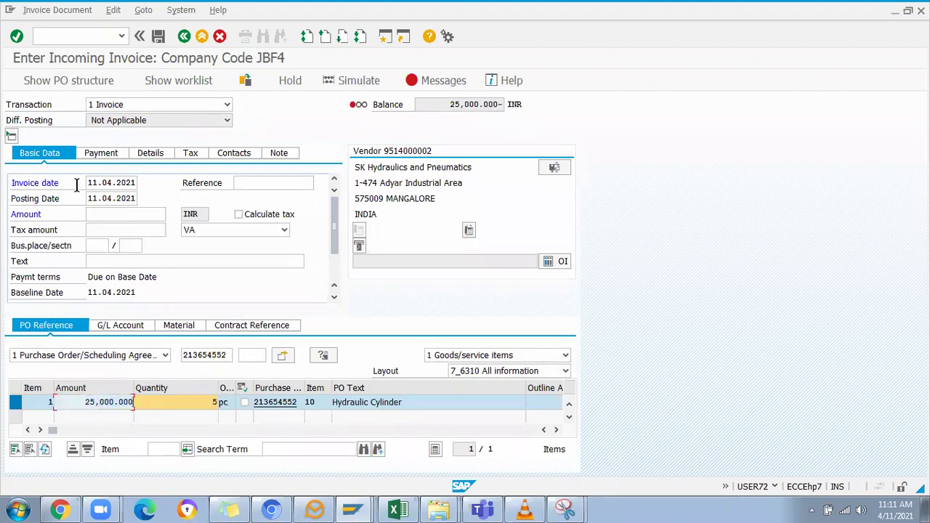
{"action": "left_click", "coordinate": [102, 213]}
{"action": "key", "text": "ctrl+v"}
{"action": "key", "text": "Return"}
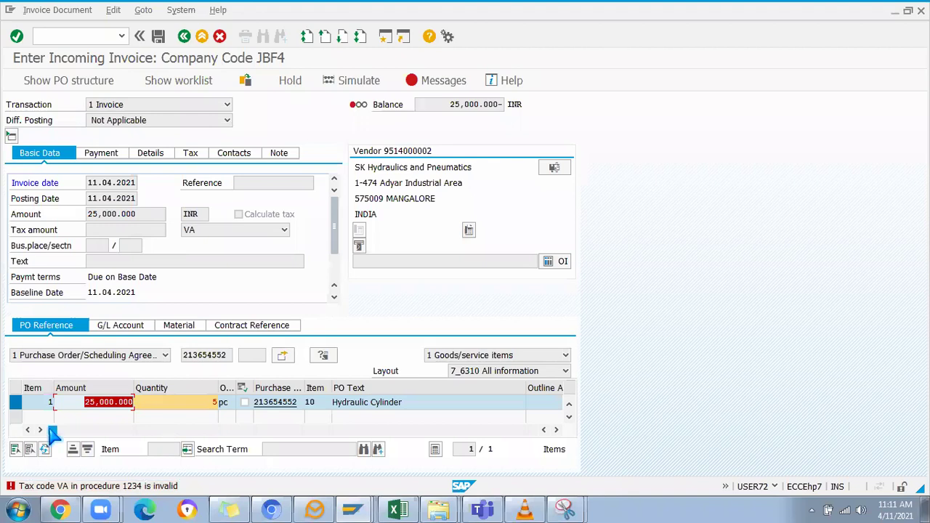
Step: Try to confirm tax code VA for the Hydraulic Cylinder item and read the explanation of the tax code error
{"action": "left_click_drag", "start_coordinate": [52, 434], "coordinate": [86, 431]}
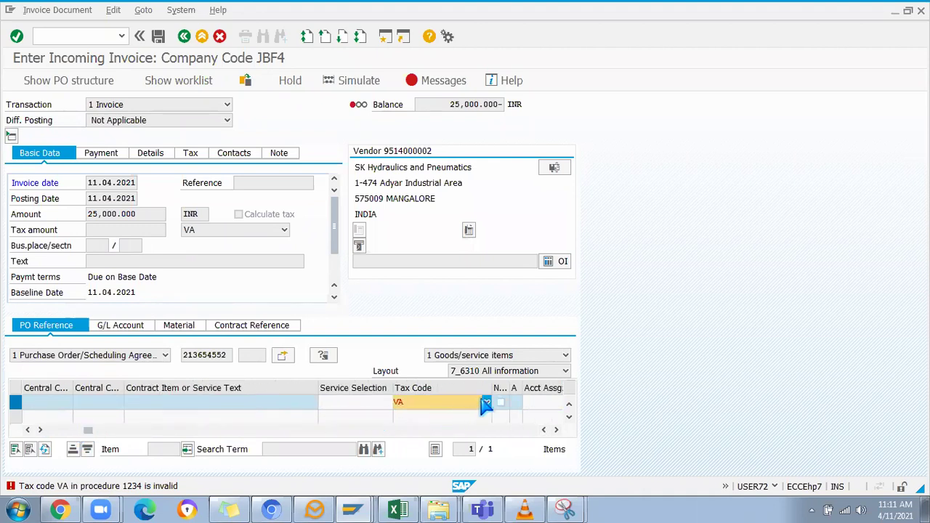
{"action": "left_click", "coordinate": [485, 403]}
{"action": "left_click", "coordinate": [425, 427]}
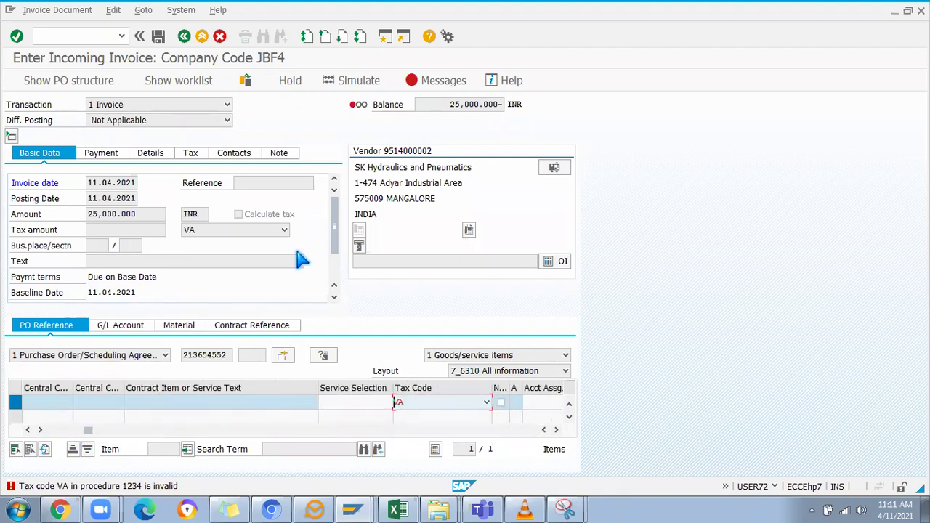
{"action": "key", "text": "Return"}
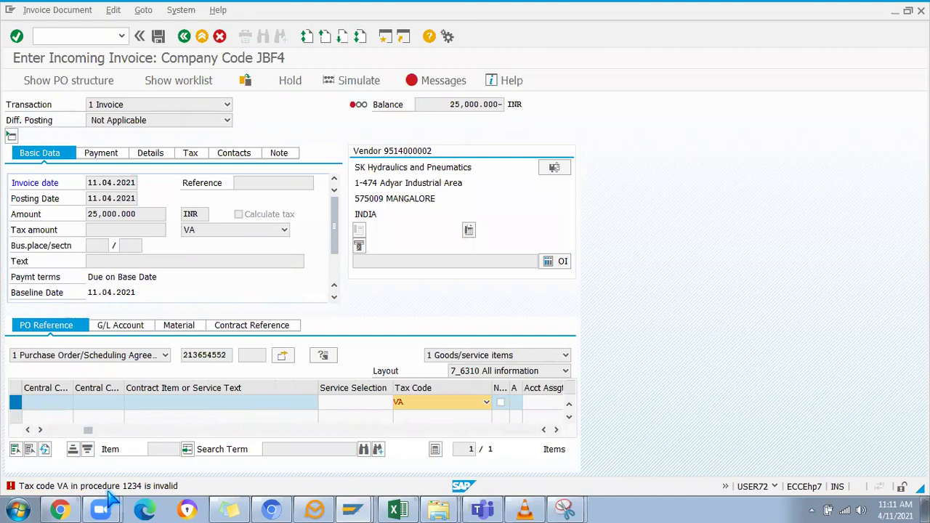
{"action": "left_click", "coordinate": [109, 489]}
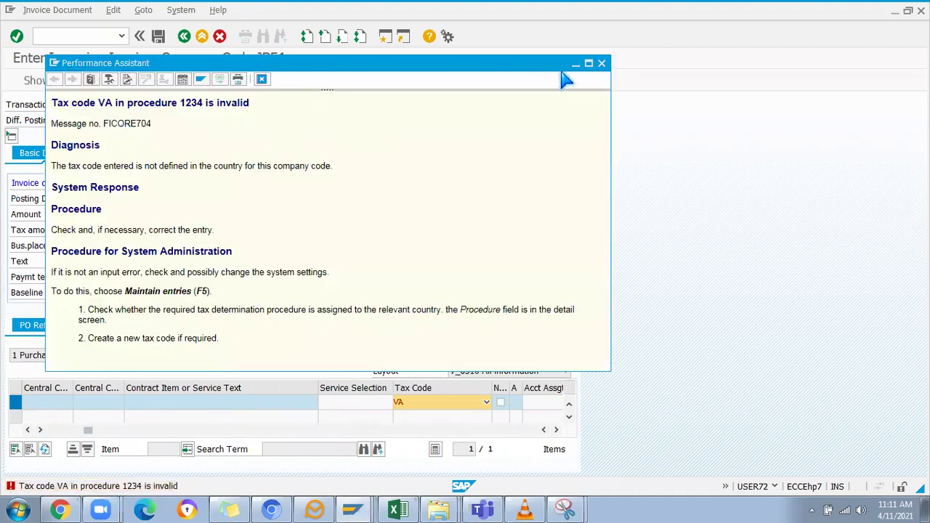
{"action": "left_click", "coordinate": [602, 63]}
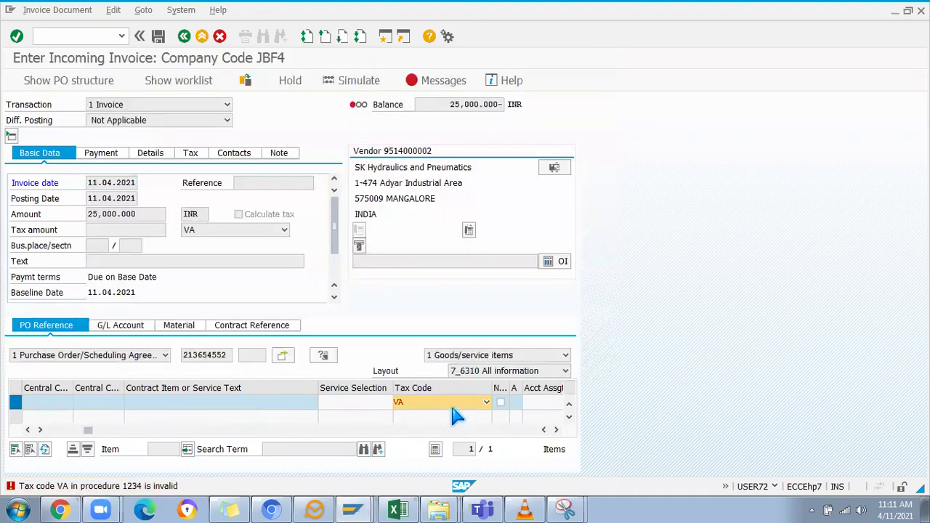
Step: Set the tax code to HH HH (HH TAX) for both the Hydraulic Cylinder item and the invoice header
{"action": "left_click", "coordinate": [487, 402]}
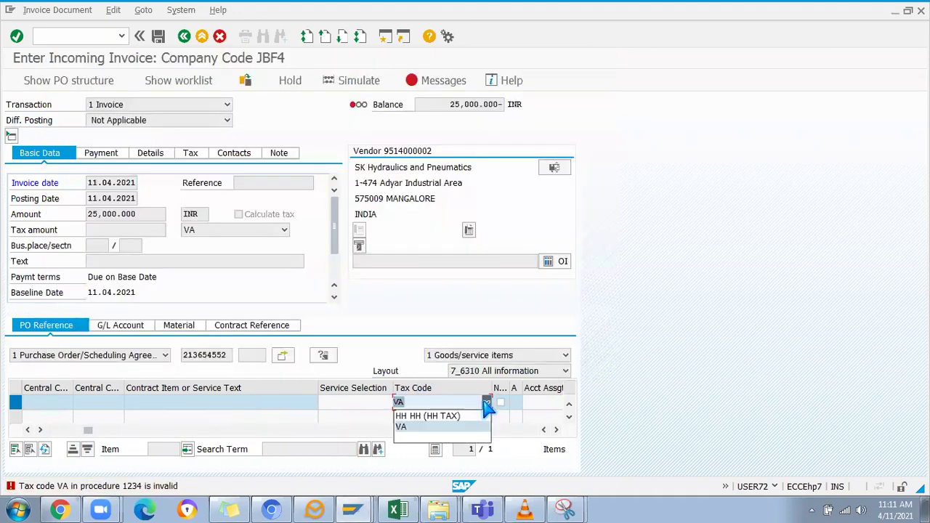
{"action": "left_click", "coordinate": [421, 417]}
{"action": "key", "text": "Return"}
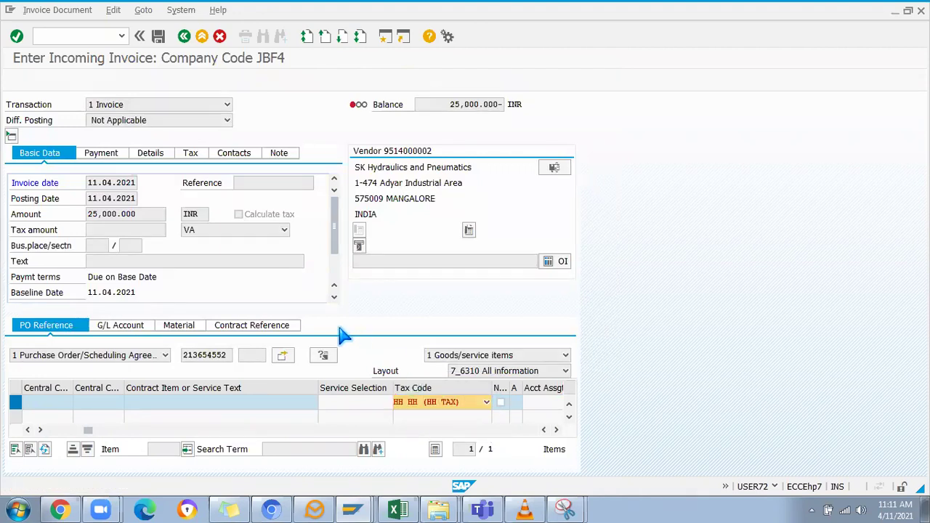
{"action": "left_click", "coordinate": [283, 230]}
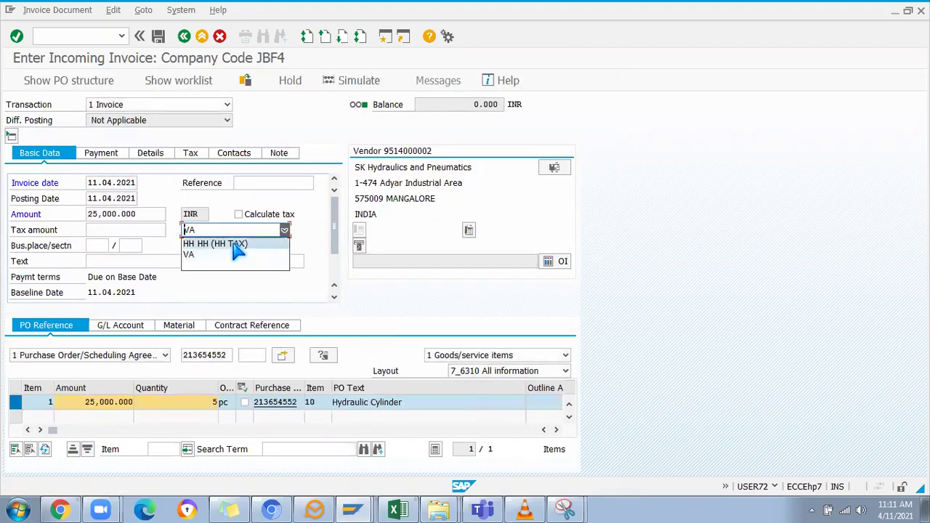
{"action": "left_click", "coordinate": [236, 244]}
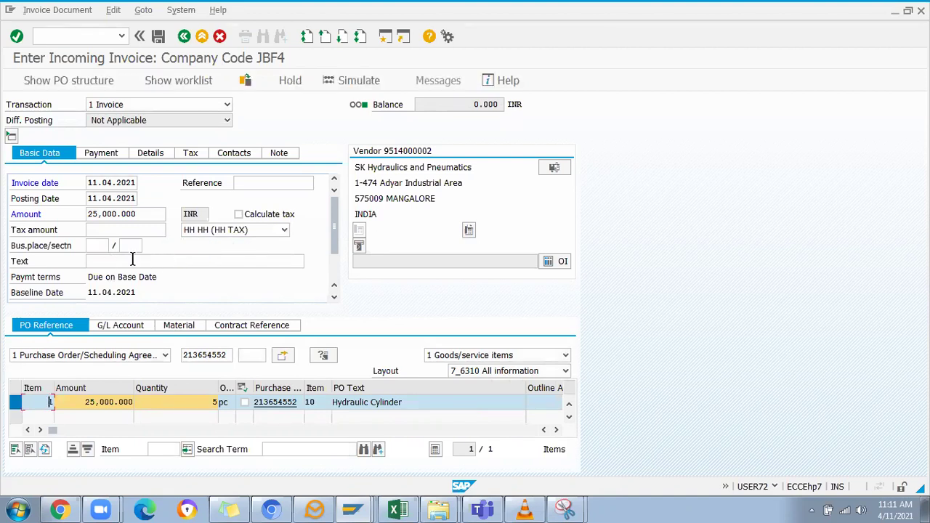
Step: Simulate the invoice's accounting entries, return to the invoice and post it
{"action": "left_click", "coordinate": [358, 81]}
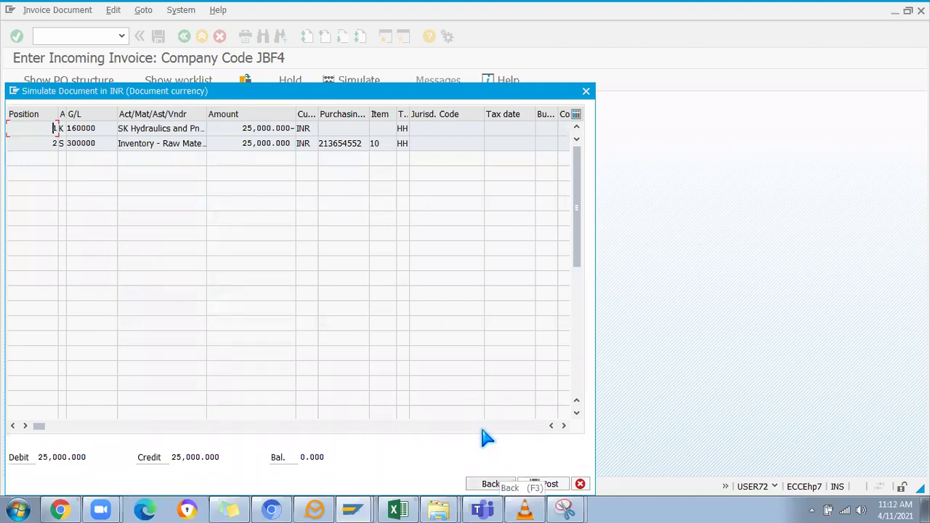
{"action": "key", "text": "F3"}
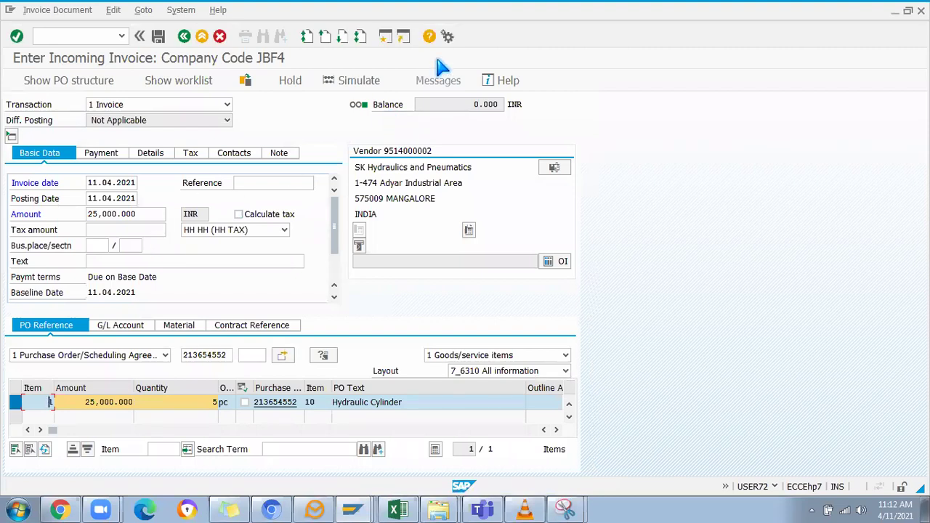
{"action": "left_click", "coordinate": [119, 229]}
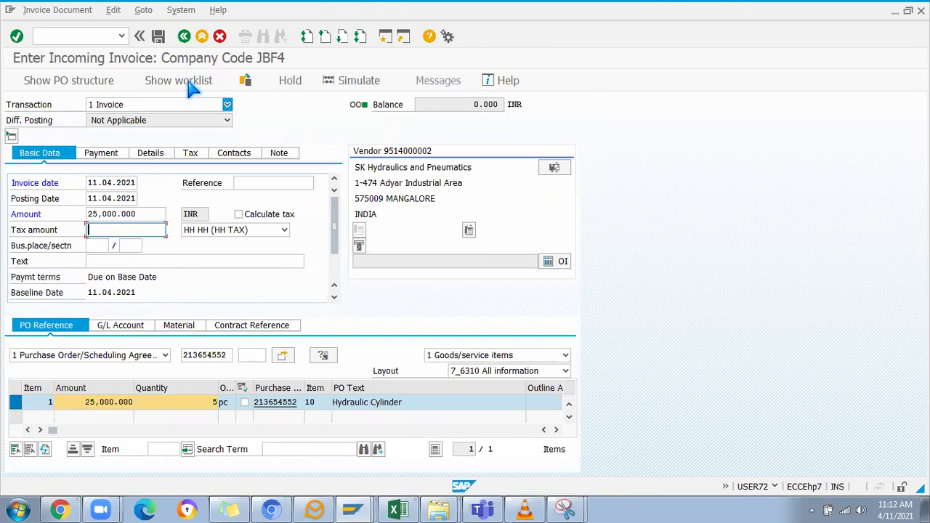
{"action": "left_click", "coordinate": [158, 36]}
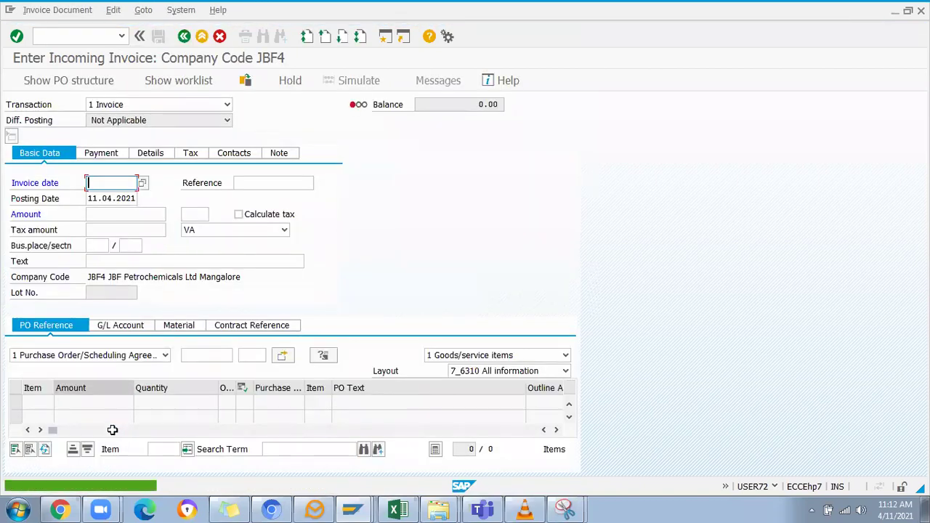
Step: Display the posted invoice document and open its follow-on accounting document
{"action": "left_click", "coordinate": [54, 11]}
{"action": "left_click", "coordinate": [51, 27]}
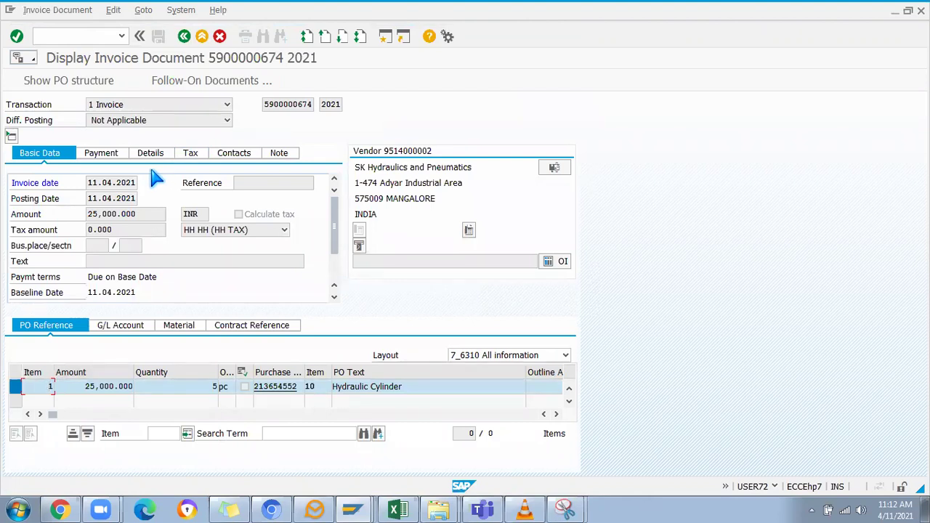
{"action": "left_click", "coordinate": [55, 10]}
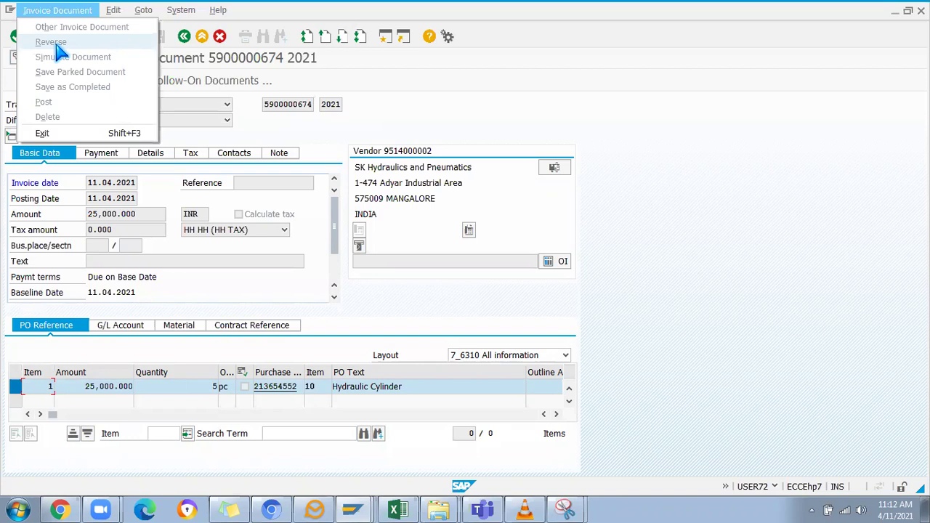
{"action": "left_click", "coordinate": [428, 123]}
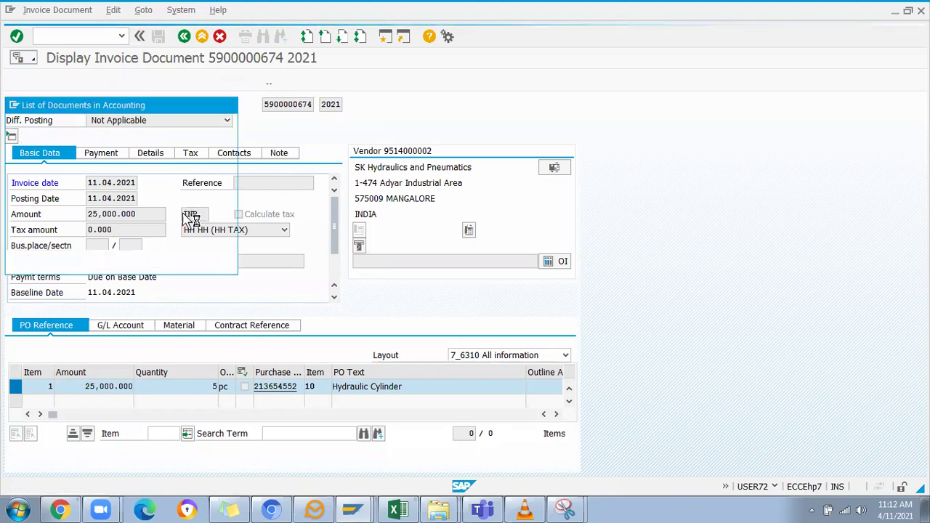
{"action": "double_click", "coordinate": [44, 162]}
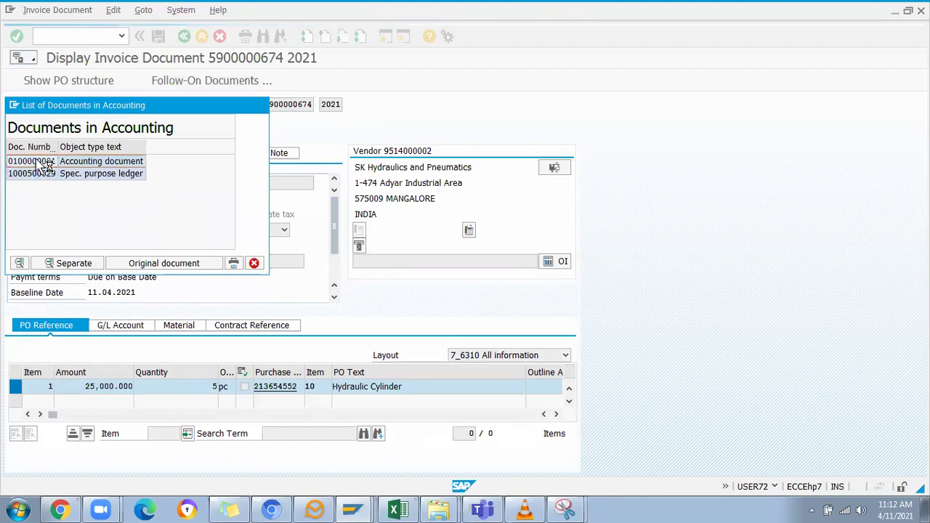
{"action": "double_click", "coordinate": [45, 162]}
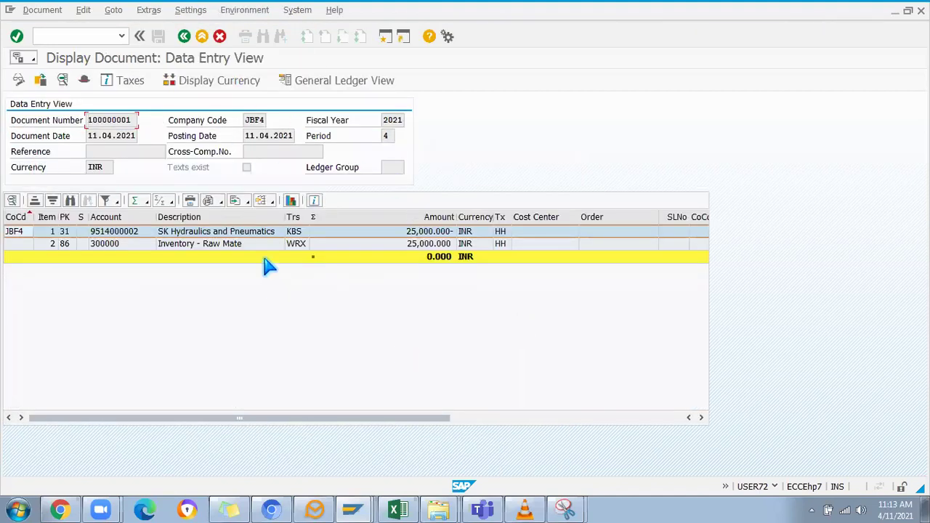
Step: Widen the Transaction column and examine the accounts, transaction keys and amounts of the vendor and inventory line items
{"action": "left_click_drag", "start_coordinate": [309, 219], "coordinate": [332, 220]}
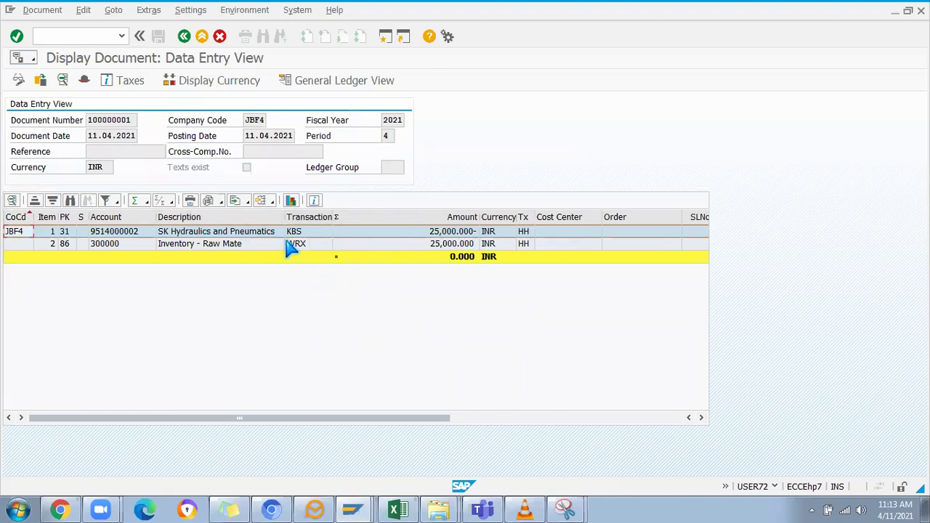
{"action": "left_click", "coordinate": [194, 232]}
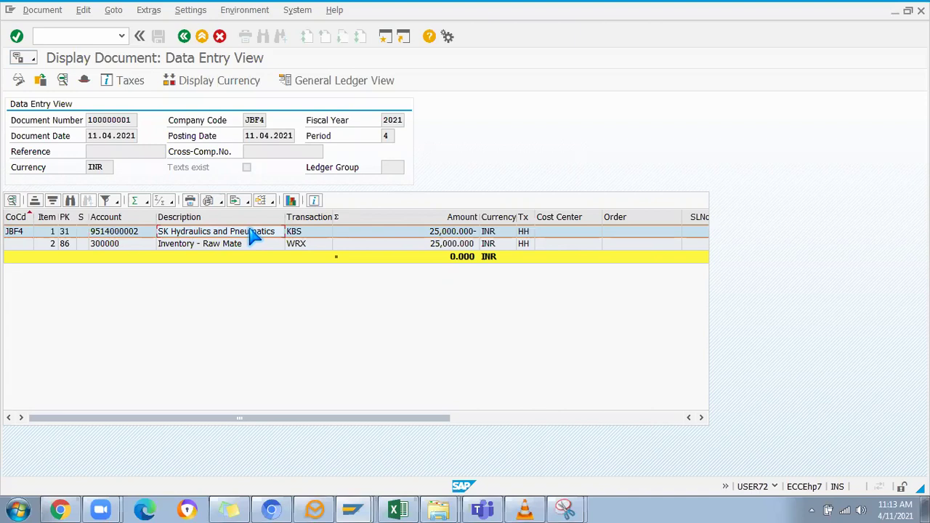
{"action": "left_click", "coordinate": [136, 232]}
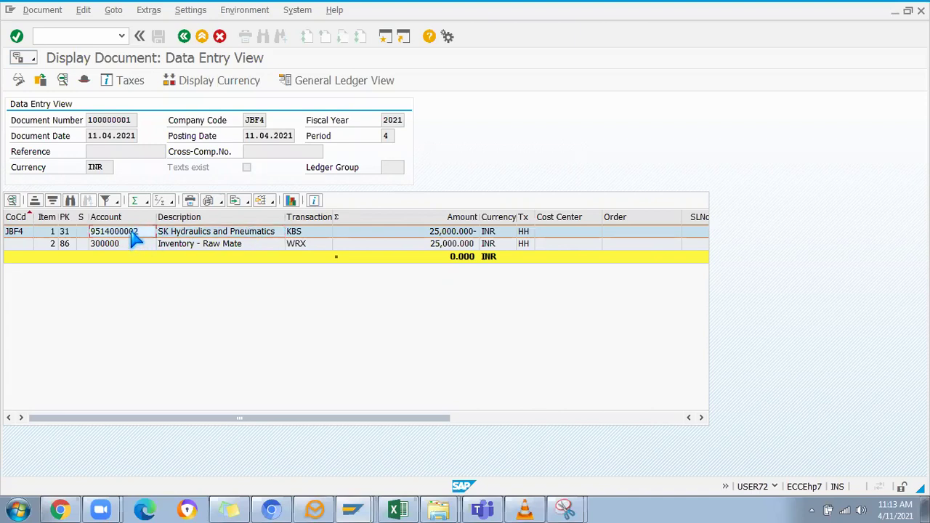
{"action": "left_click", "coordinate": [290, 234]}
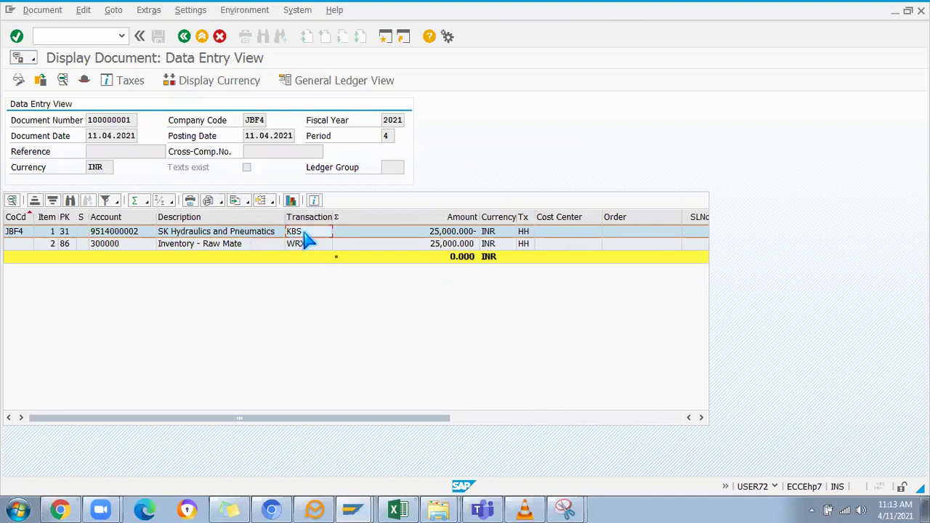
{"action": "left_click", "coordinate": [432, 234]}
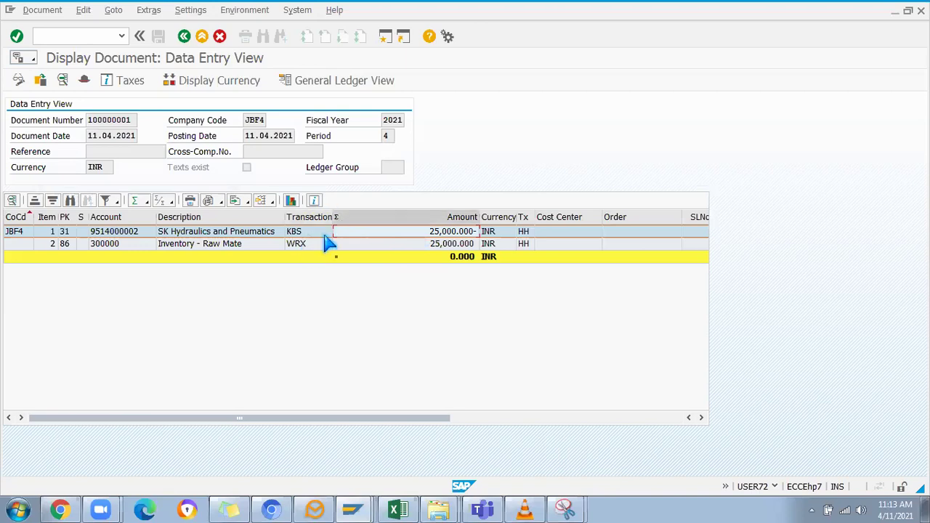
{"action": "left_click", "coordinate": [426, 245]}
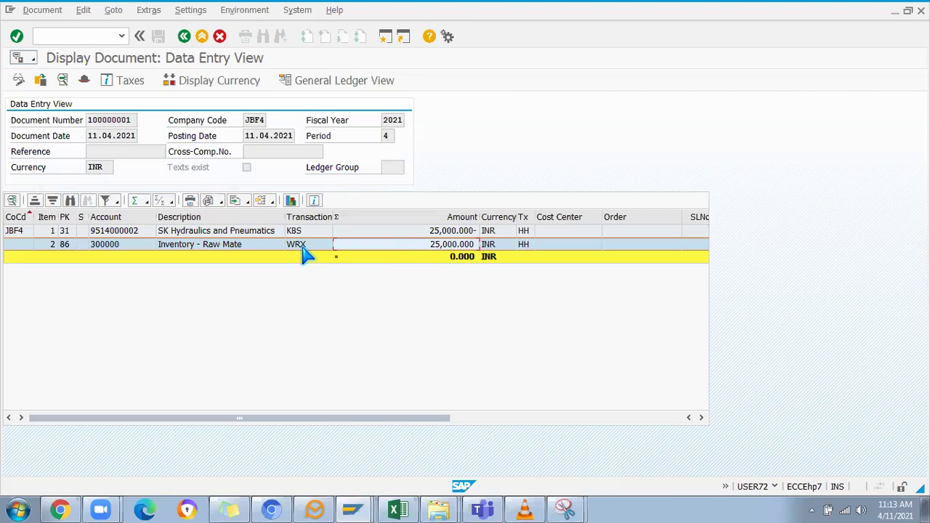
{"action": "left_click", "coordinate": [365, 231]}
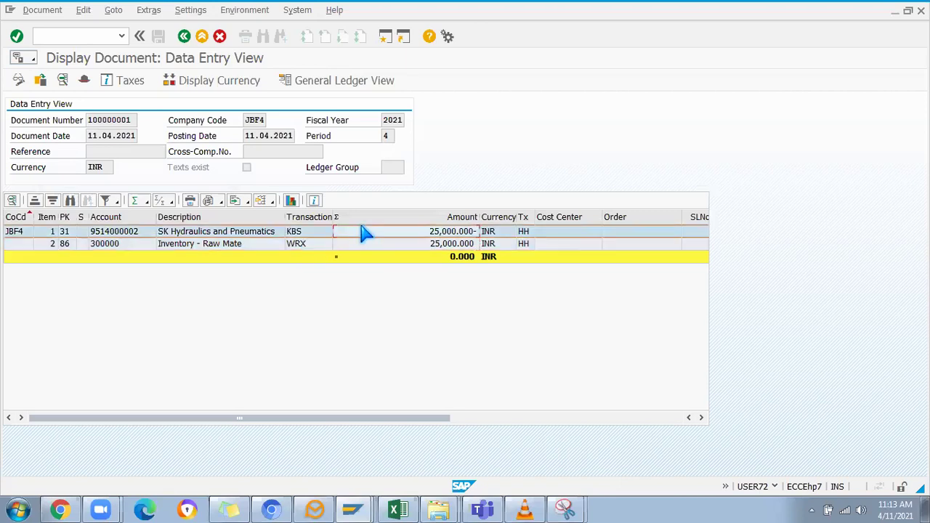
{"action": "left_click", "coordinate": [178, 248]}
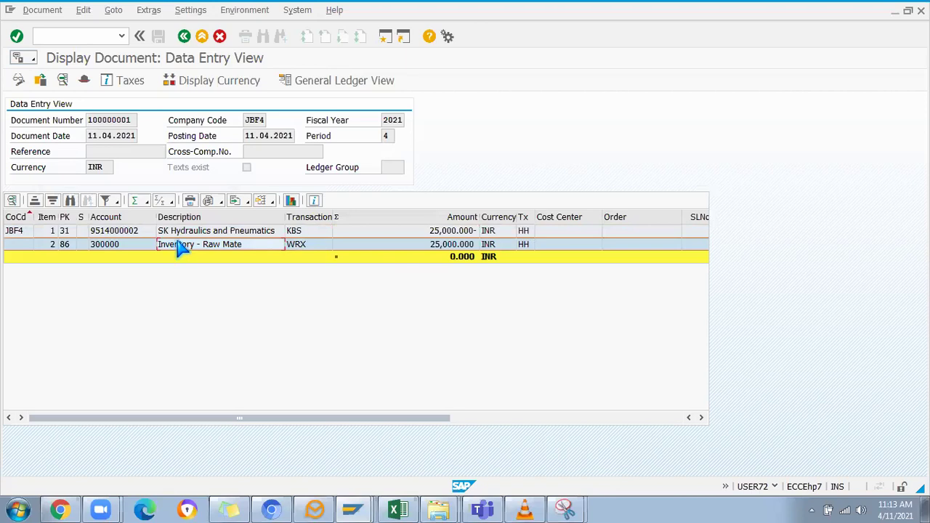
{"action": "left_click", "coordinate": [215, 232]}
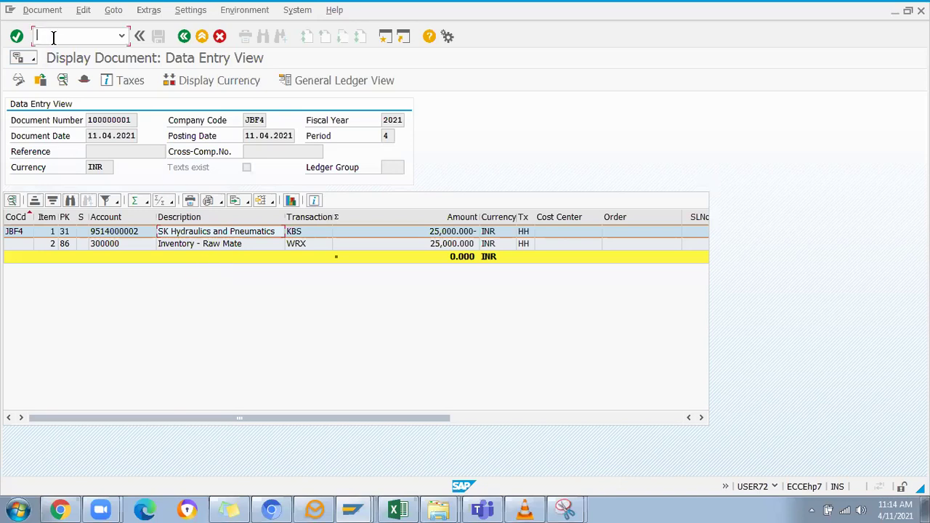
Step: Leave the accounting document and display the purchase order with transaction ME23N
{"action": "type", "text": "/nme23n"}
{"action": "key", "text": "Return"}
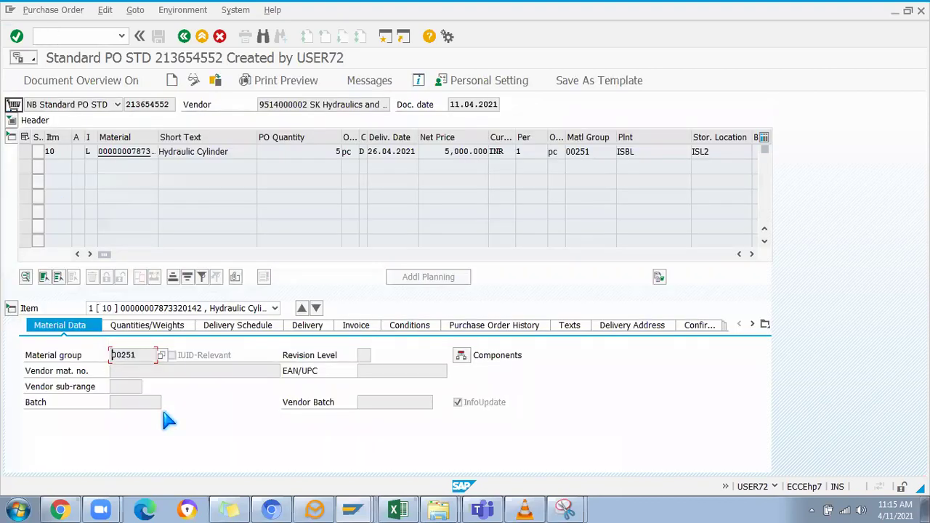
Step: Switch to the Excel workbook's Business Scenario sheet and examine the under-consumption and over-consumption quantities, including the grease
{"action": "left_click", "coordinate": [398, 508]}
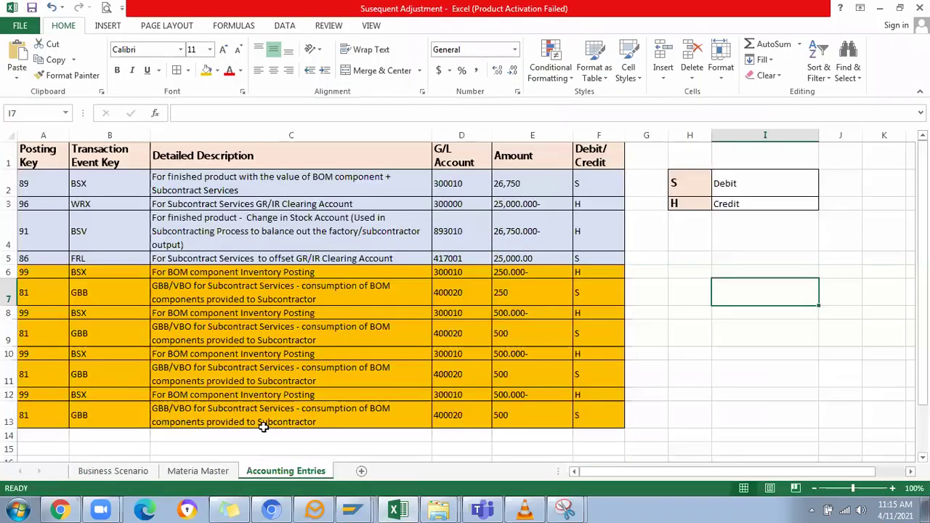
{"action": "key", "text": "ctrl+Page_Up"}
{"action": "key", "text": "ctrl+Page_Up"}
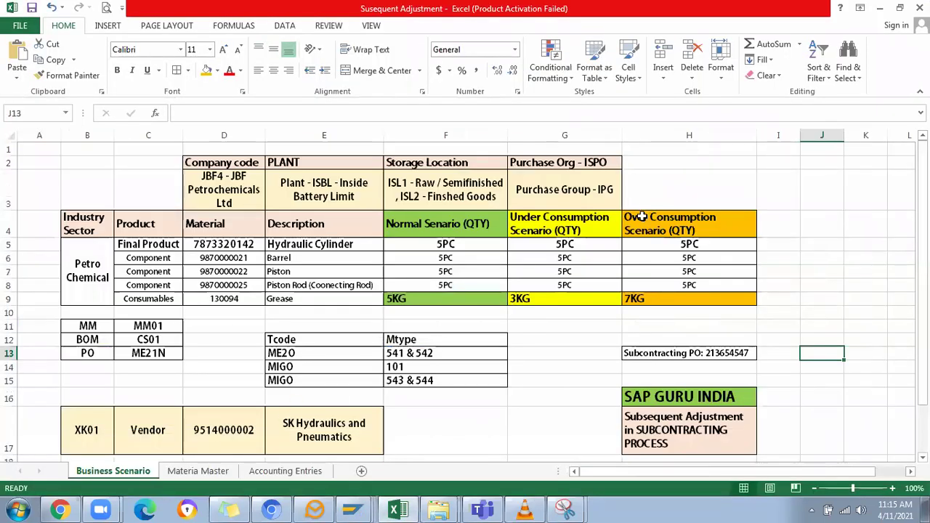
{"action": "left_click", "coordinate": [558, 244]}
{"action": "left_click", "coordinate": [564, 258]}
{"action": "left_click_drag", "start_coordinate": [563, 255], "coordinate": [568, 285]}
{"action": "left_click", "coordinate": [562, 251], "text": "shift"}
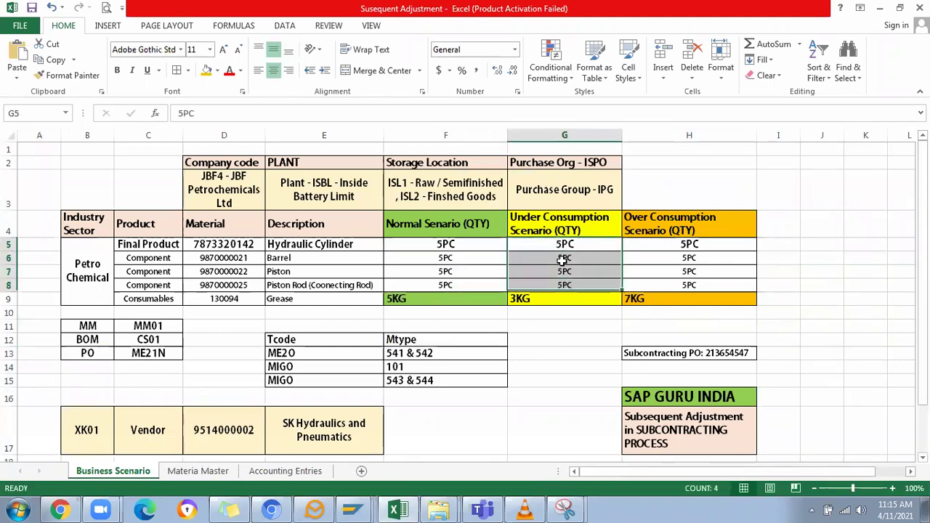
{"action": "left_click", "coordinate": [536, 301]}
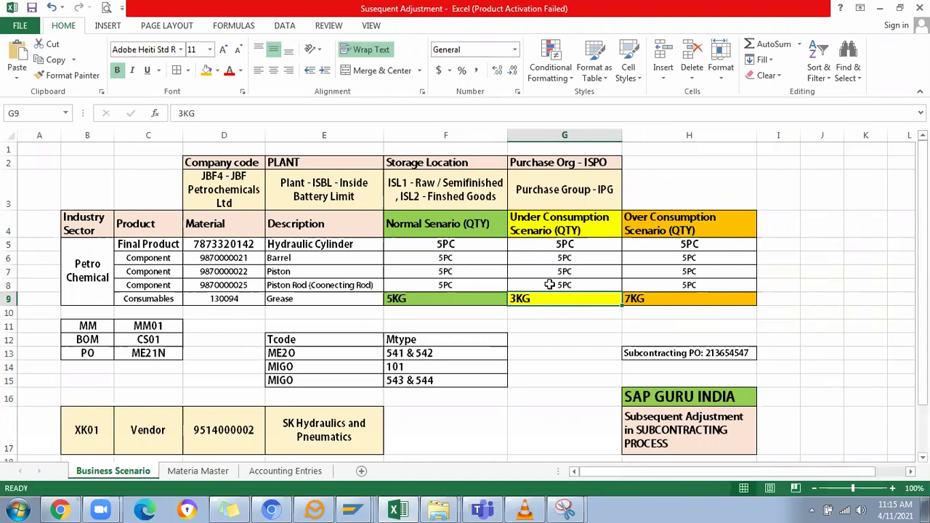
{"action": "left_click", "coordinate": [682, 298]}
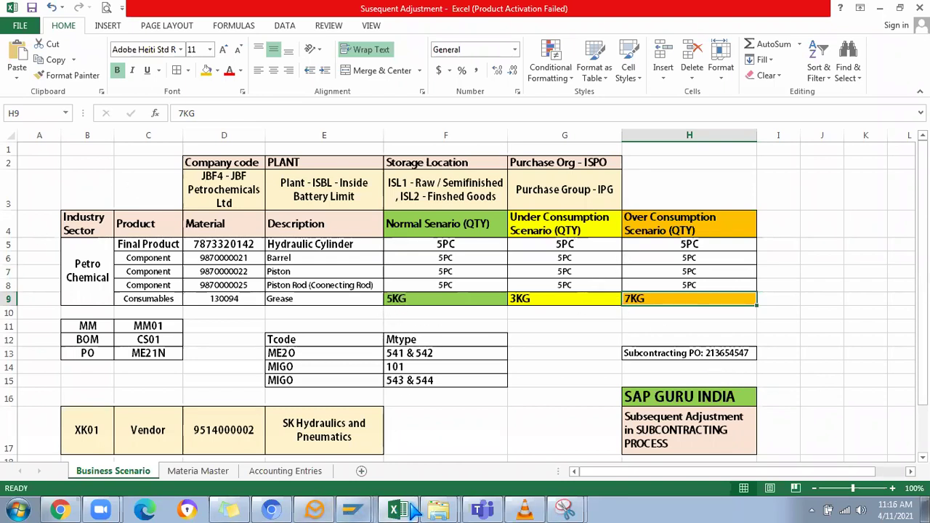
Step: Switch back to the displayed SAP purchase order and widen the Material column to read the item's full material number
{"action": "right_click", "coordinate": [355, 509]}
{"action": "left_click", "coordinate": [292, 479]}
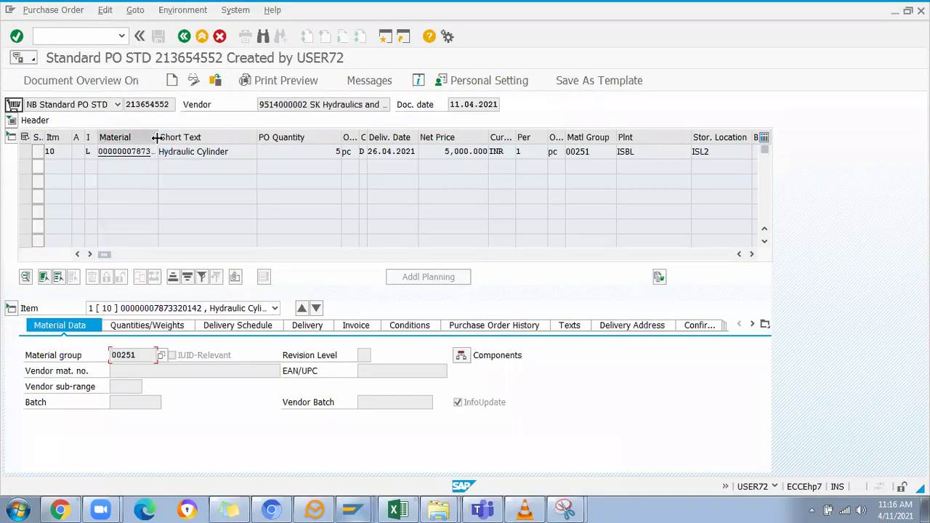
{"action": "left_click_drag", "start_coordinate": [156, 142], "coordinate": [206, 142]}
{"action": "left_click", "coordinate": [181, 152]}
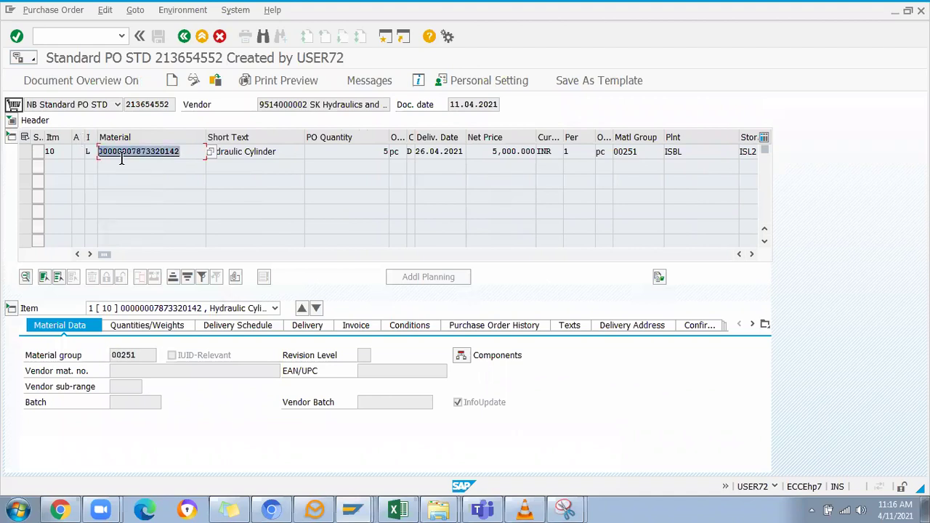
Step: Copy the displayed purchase order's number and start creating a new purchase order with transaction ME21N
{"action": "left_click_drag", "start_coordinate": [125, 104], "coordinate": [183, 104]}
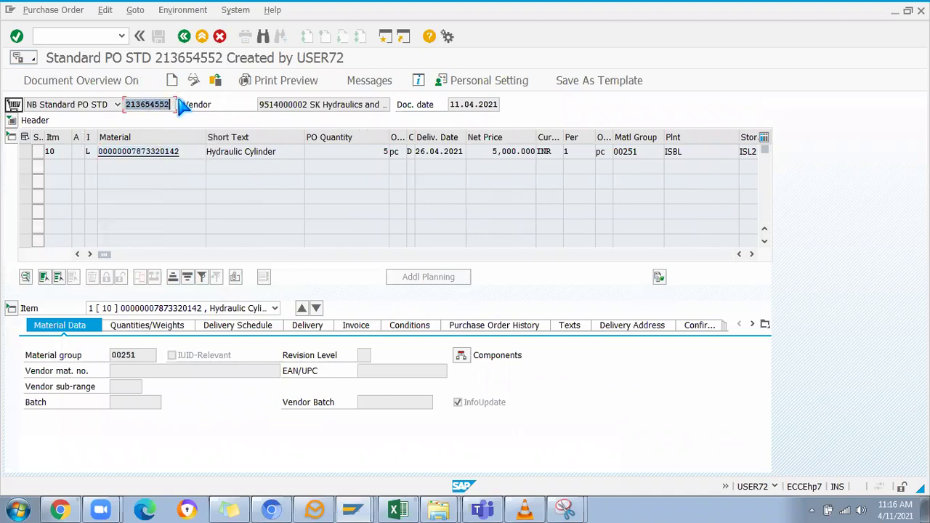
{"action": "key", "text": "ctrl+c"}
{"action": "left_click", "coordinate": [53, 33]}
{"action": "type", "text": "/nme21n"}
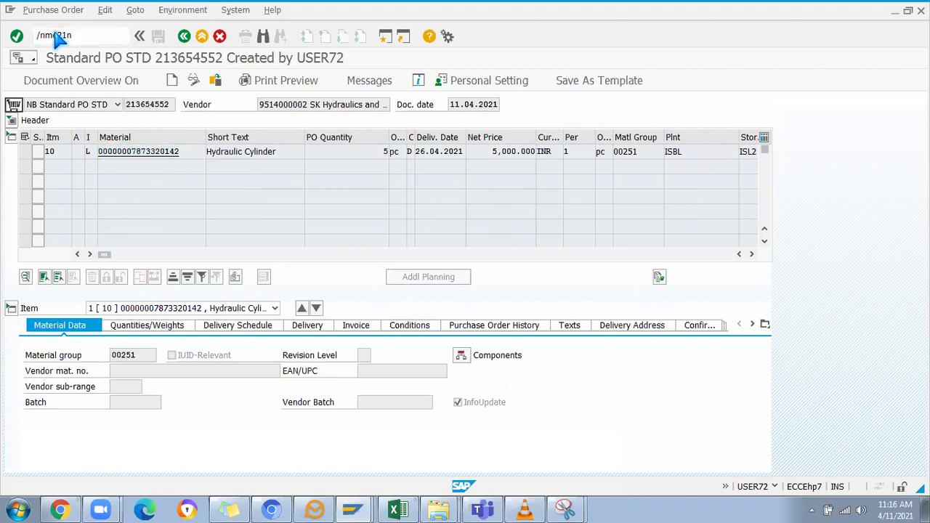
{"action": "key", "text": "Return"}
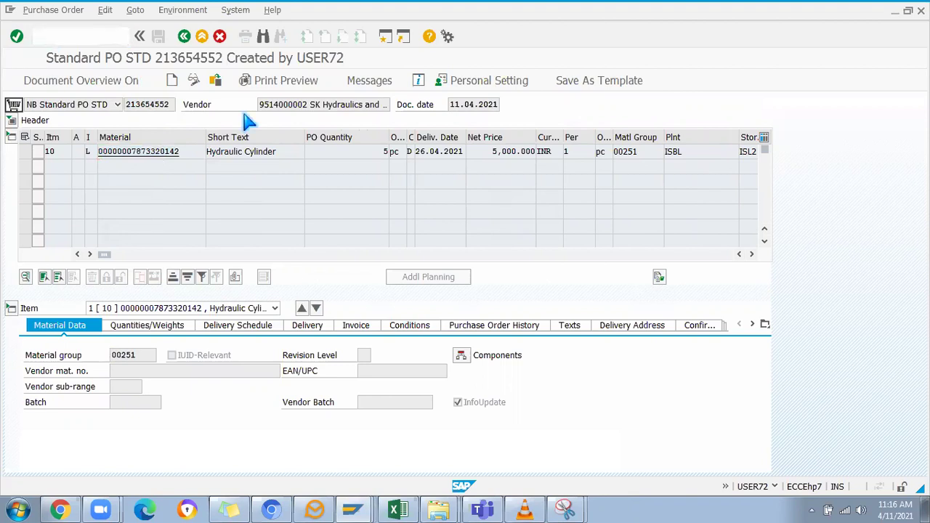
Step: Create the Hydraulic Cylinder item by referencing the copied order number as purchasing document, and save the new purchase order
{"action": "left_click_drag", "start_coordinate": [108, 404], "coordinate": [502, 420]}
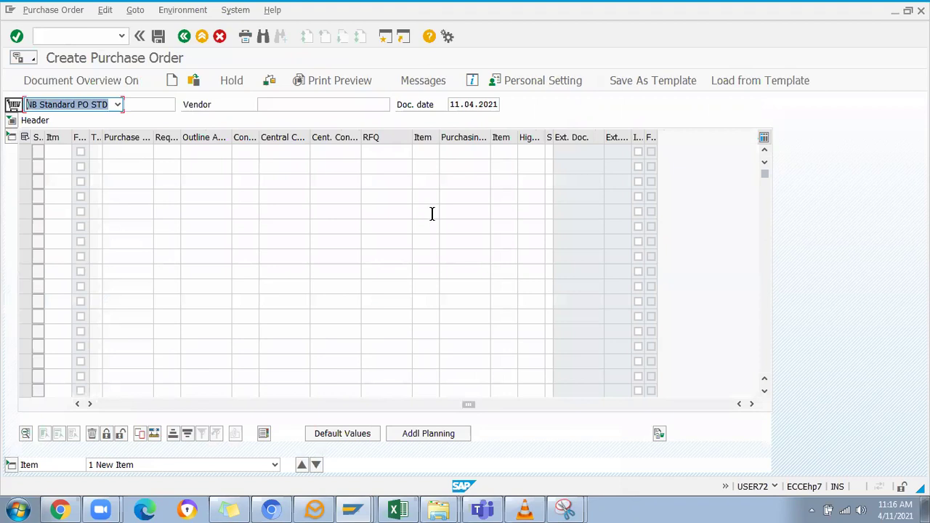
{"action": "left_click", "coordinate": [453, 151]}
{"action": "type", "text": "213654552"}
{"action": "key", "text": "Return"}
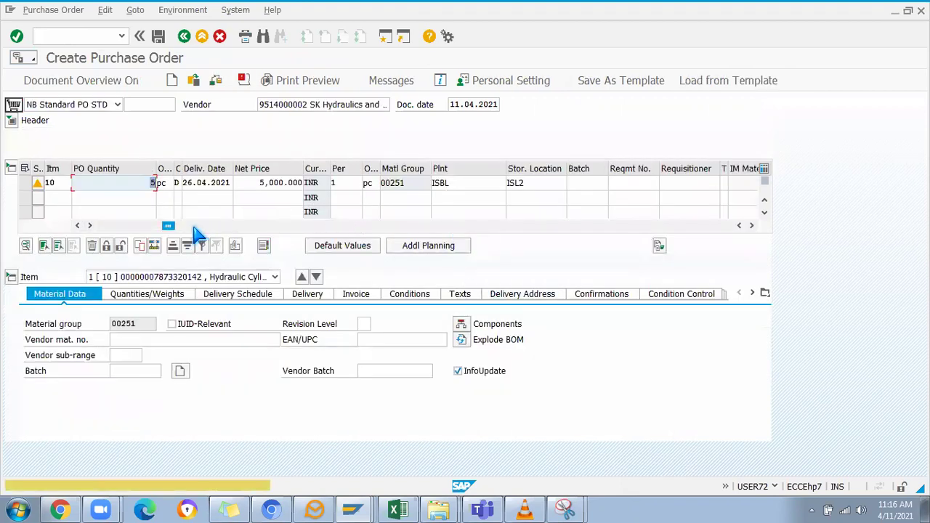
{"action": "left_click_drag", "start_coordinate": [167, 225], "coordinate": [102, 226]}
{"action": "left_click", "coordinate": [159, 37]}
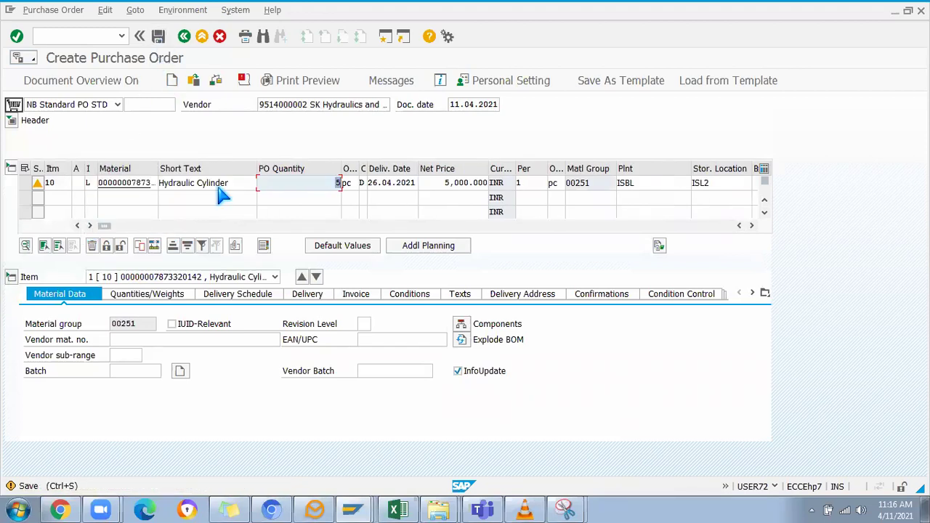
{"action": "left_click", "coordinate": [200, 269]}
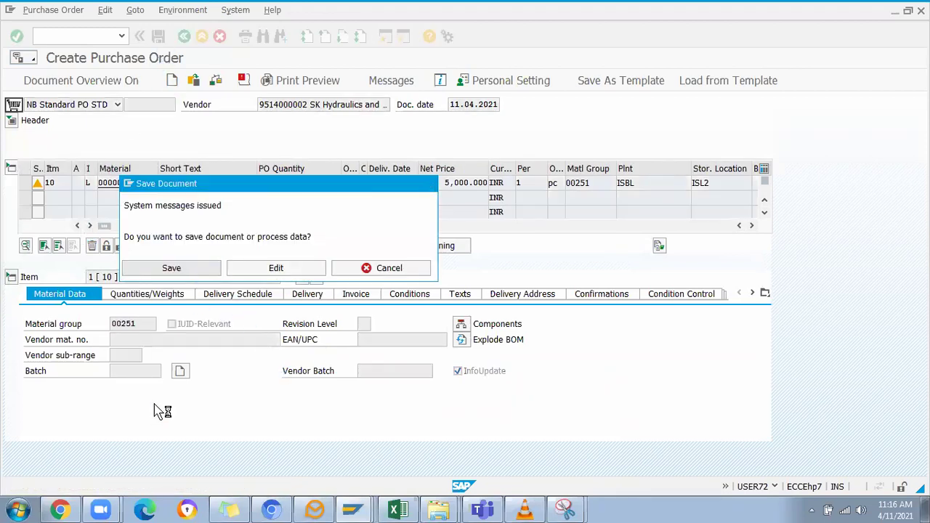
Step: Run subcontracting stock monitoring with transaction ME2O for vendor SK Hydraulics and Pneumatics at plant ISBL
{"action": "type", "text": "/nme2o"}
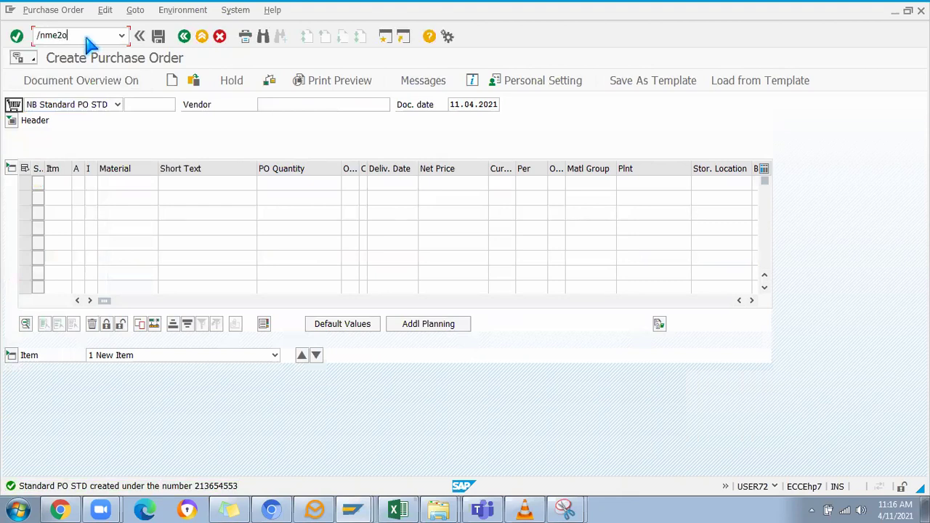
{"action": "key", "text": "Return"}
{"action": "left_click", "coordinate": [194, 121]}
{"action": "key", "text": "ctrl+v"}
{"action": "left_click", "coordinate": [19, 79]}
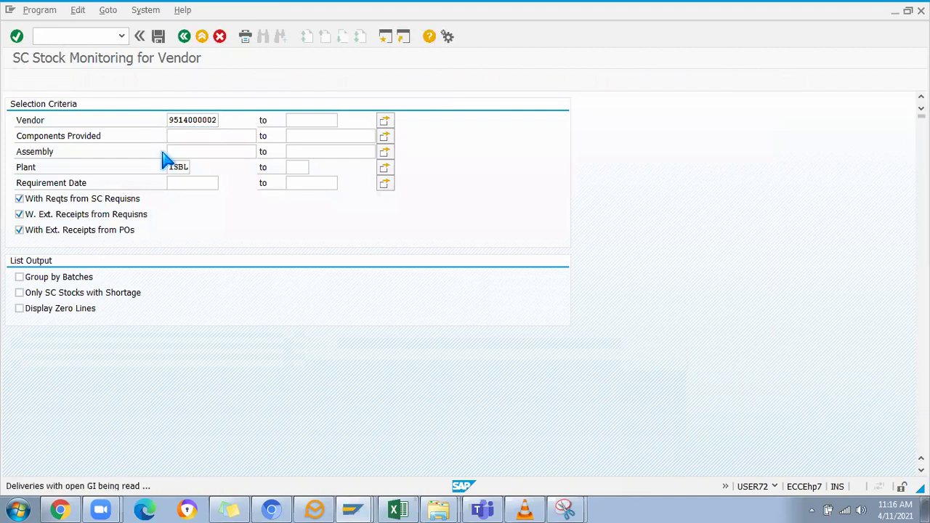
Step: Post the goods issue of the Grease, Barrel, Piston and Piston Rod components to the vendor from storage location IS11
{"action": "left_click", "coordinate": [13, 172]}
{"action": "left_click", "coordinate": [13, 208]}
{"action": "left_click", "coordinate": [13, 242]}
{"action": "left_click", "coordinate": [13, 277]}
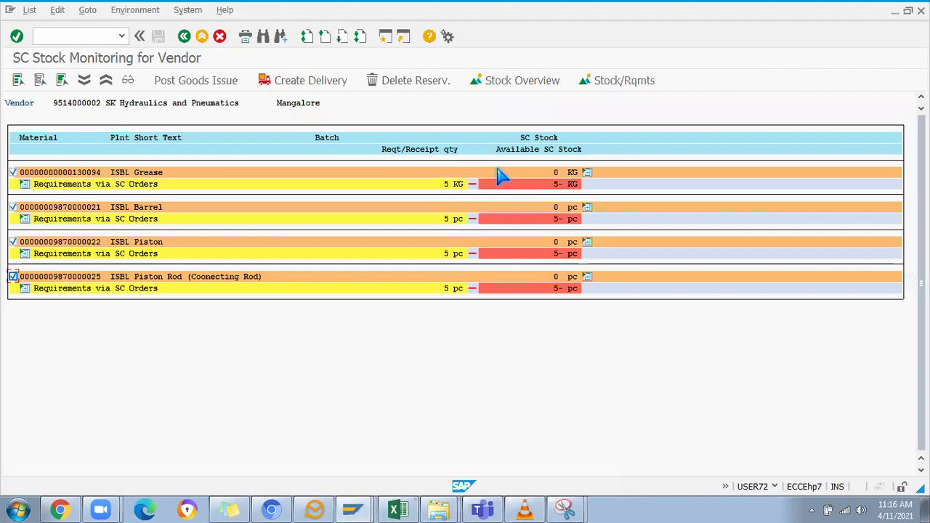
{"action": "left_click", "coordinate": [262, 80]}
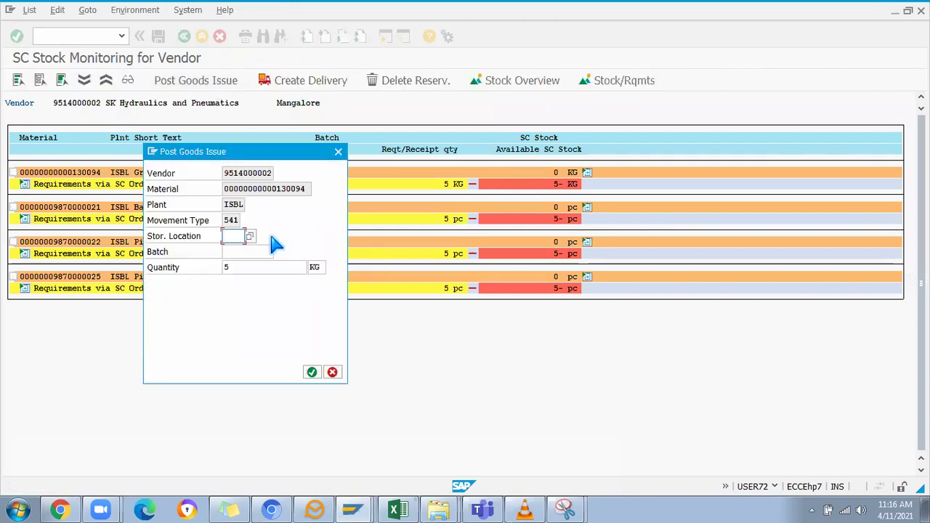
{"action": "left_click", "coordinate": [235, 240]}
{"action": "key", "text": "Return"}
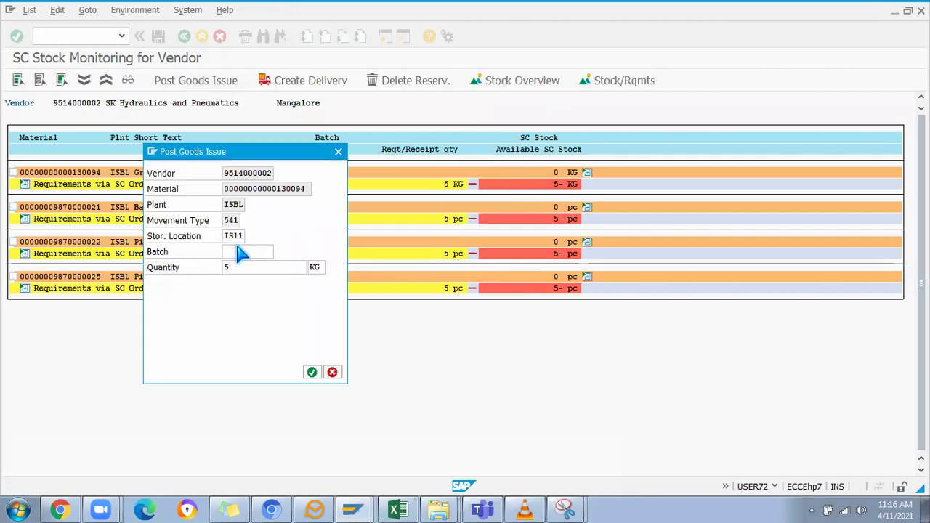
{"action": "key", "text": "Return"}
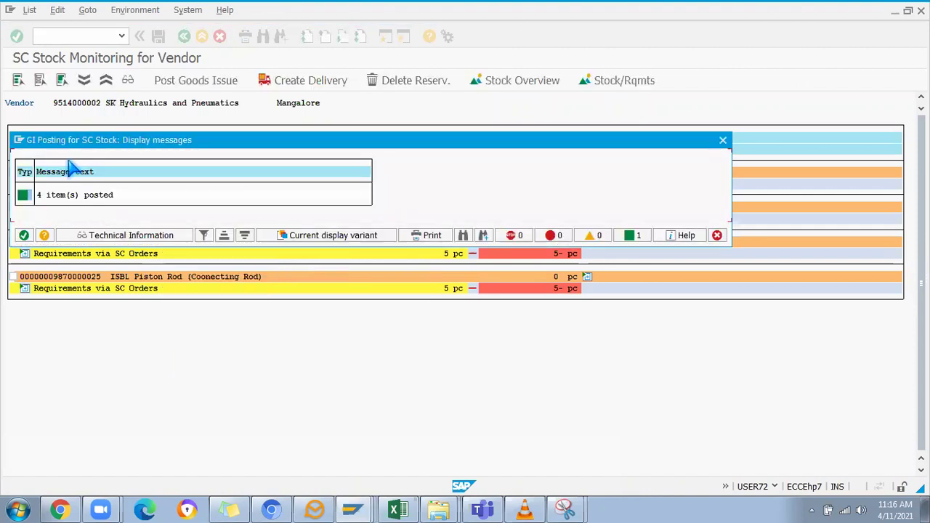
{"action": "left_click", "coordinate": [23, 235]}
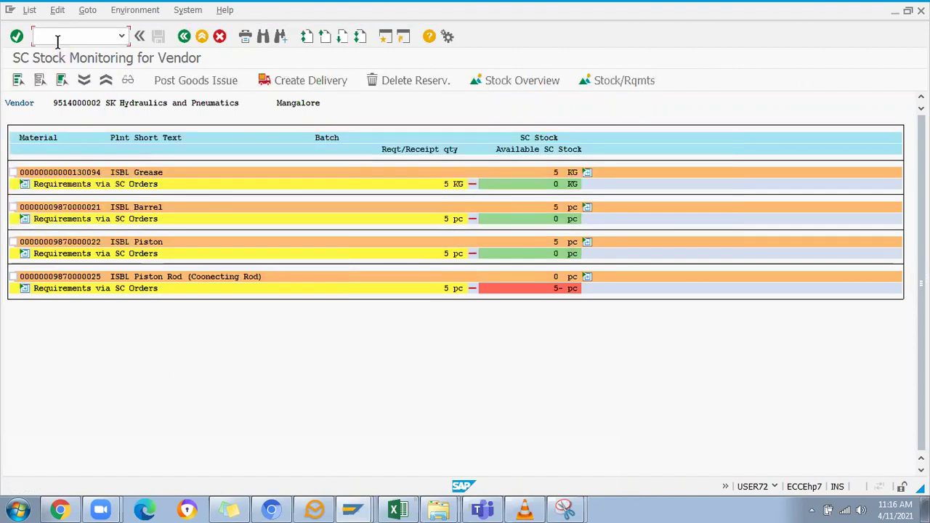
Step: Open transaction MIGO and set the action to A01 Goods Receipt
{"action": "type", "text": "/nmigo"}
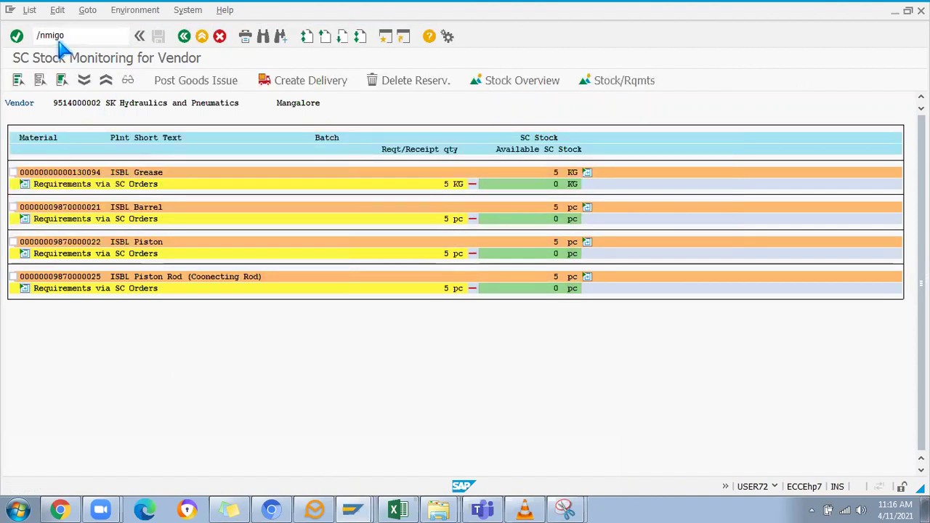
{"action": "key", "text": "Return"}
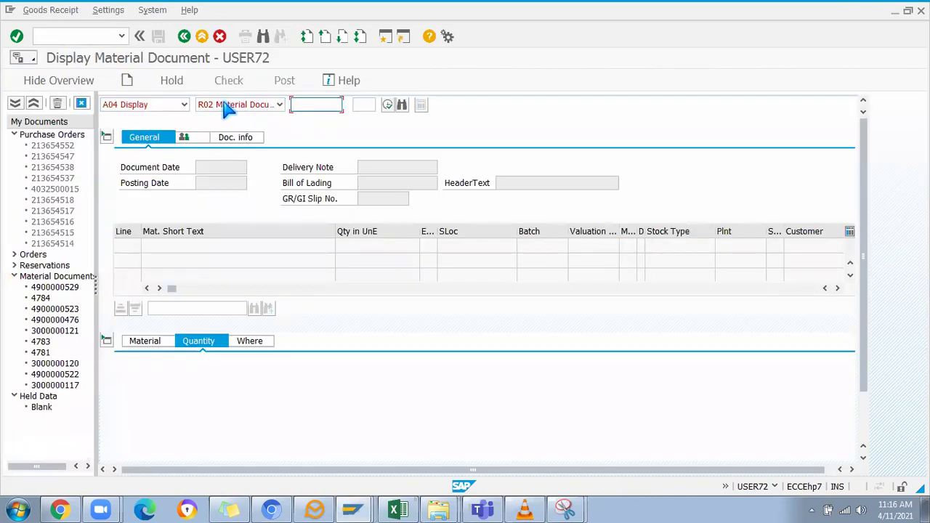
{"action": "left_click", "coordinate": [184, 104]}
{"action": "left_click", "coordinate": [124, 119]}
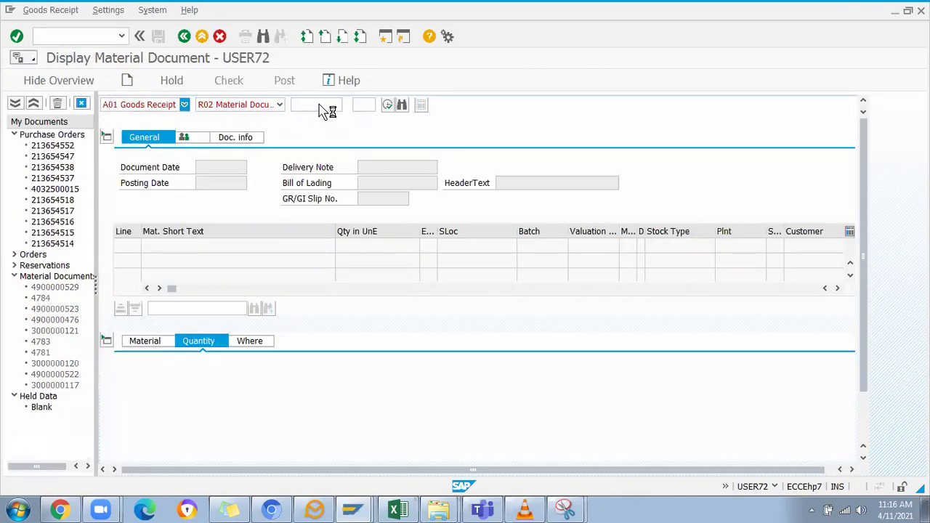
Step: Load the newly created purchase order into the goods receipt by correcting the last digit of the pasted number to 3
{"action": "key", "text": "ctrl+v"}
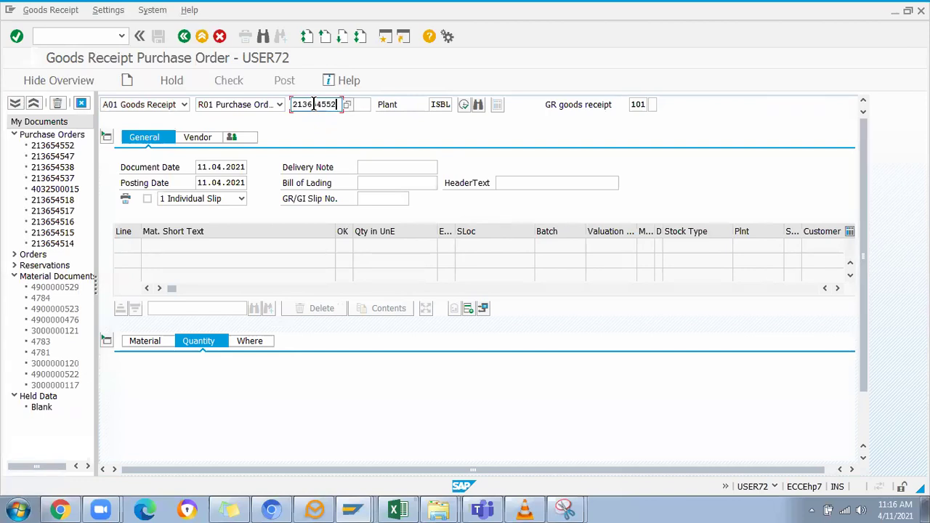
{"action": "key", "text": "alt+Tab"}
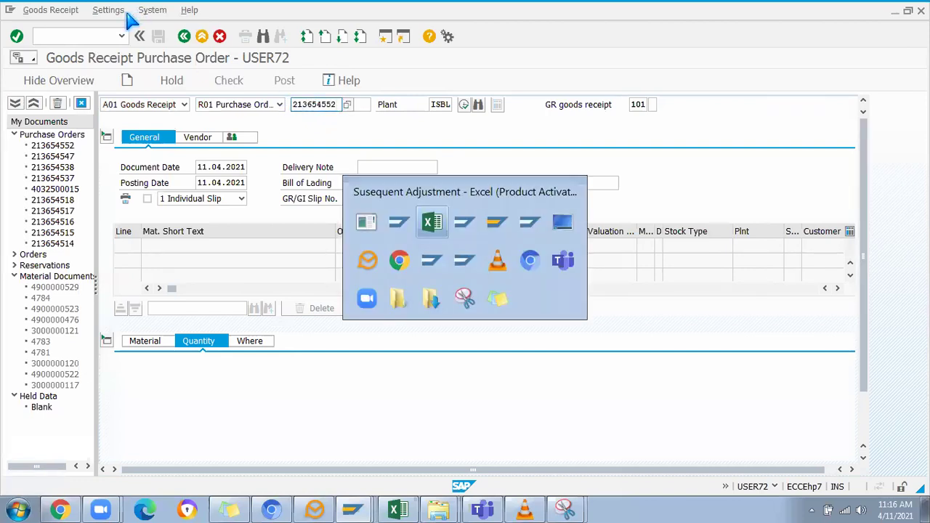
{"action": "key", "text": "alt+Tab"}
{"action": "key", "text": "BackSpace"}
{"action": "type", "text": "3"}
{"action": "key", "text": "Return"}
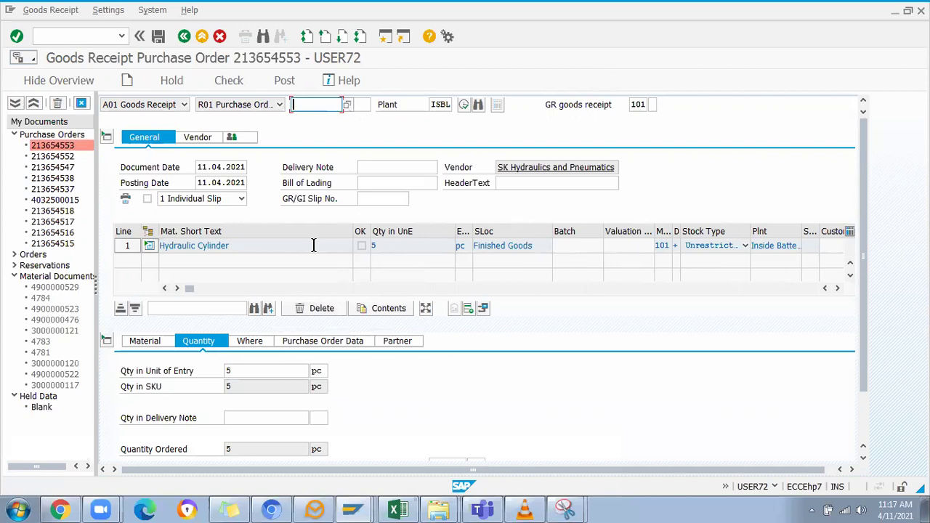
Step: Review the Hydraulic Cylinder item's movement type and storage location, mark the item OK, and post the goods receipt
{"action": "left_click", "coordinate": [249, 341]}
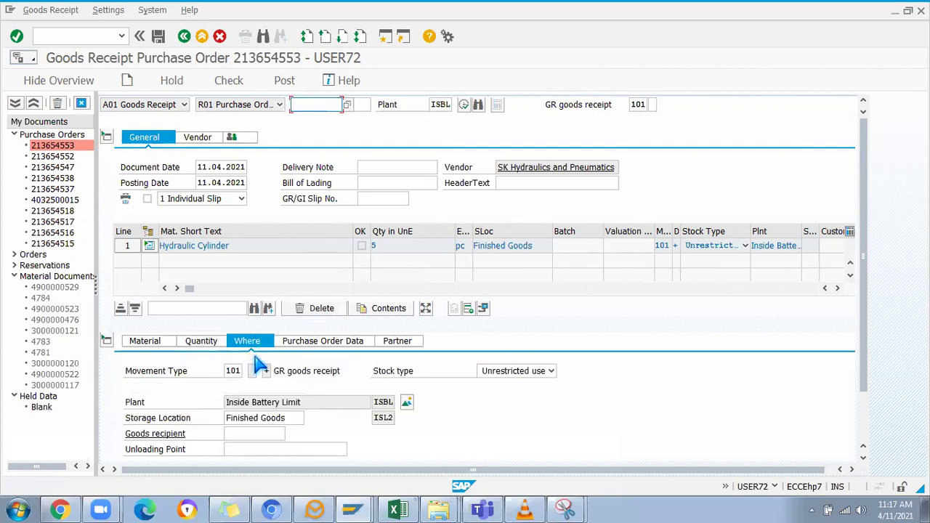
{"action": "scroll", "coordinate": [883, 327], "scroll_direction": "down", "scroll_amount": 2}
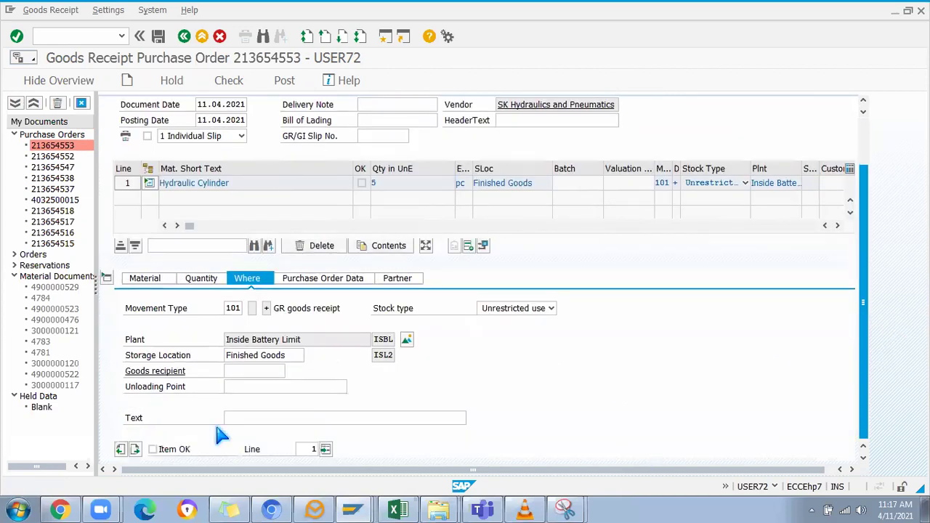
{"action": "left_click", "coordinate": [239, 81]}
{"action": "left_click", "coordinate": [285, 81]}
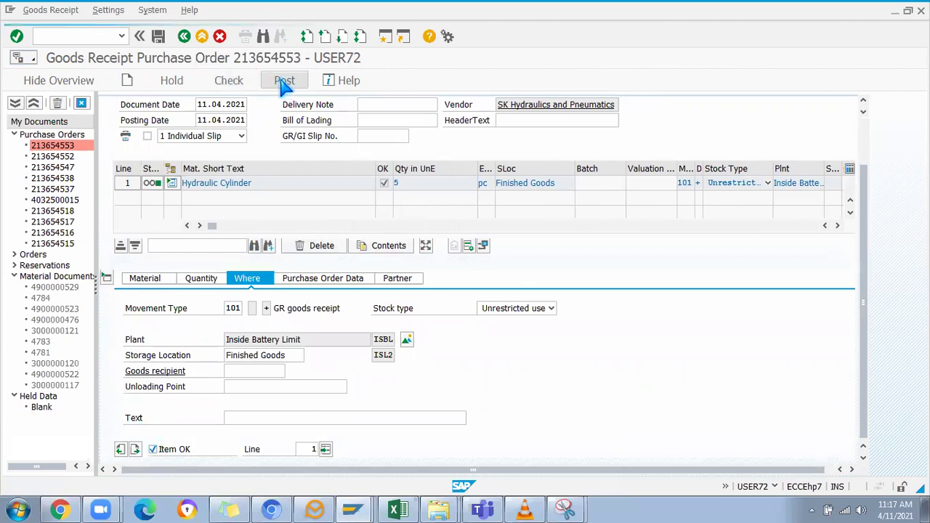
{"action": "left_click", "coordinate": [283, 82]}
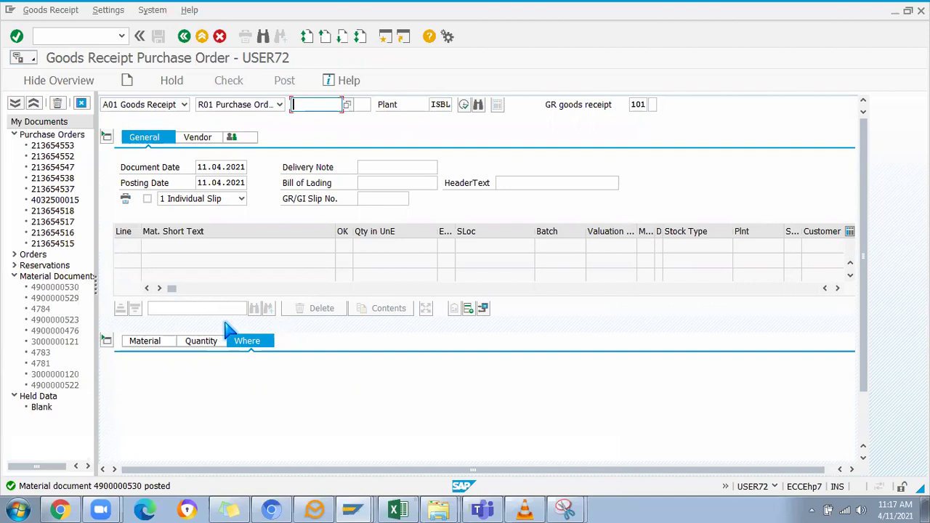
Step: Set the action to A11 Subsequent Adjustment and load the newly received Hydraulic Cylinder purchase order
{"action": "left_click", "coordinate": [184, 104]}
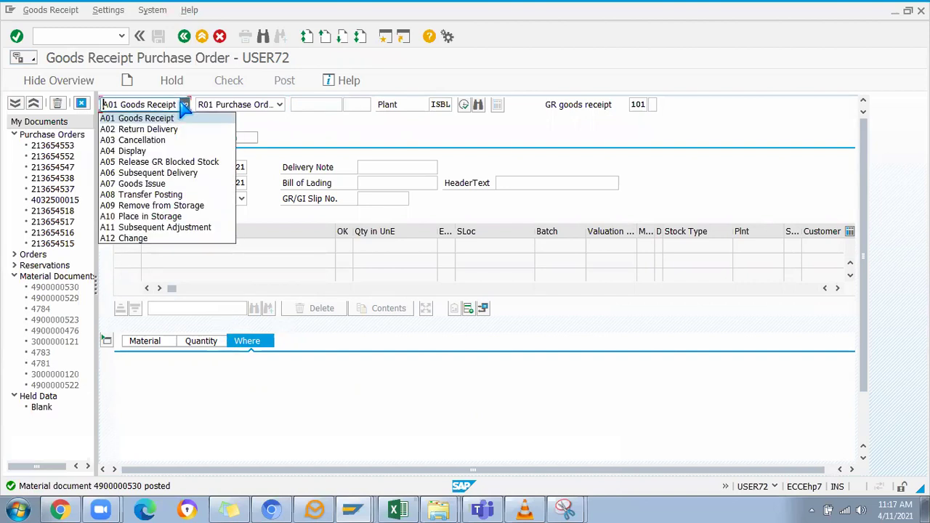
{"action": "left_click", "coordinate": [165, 230]}
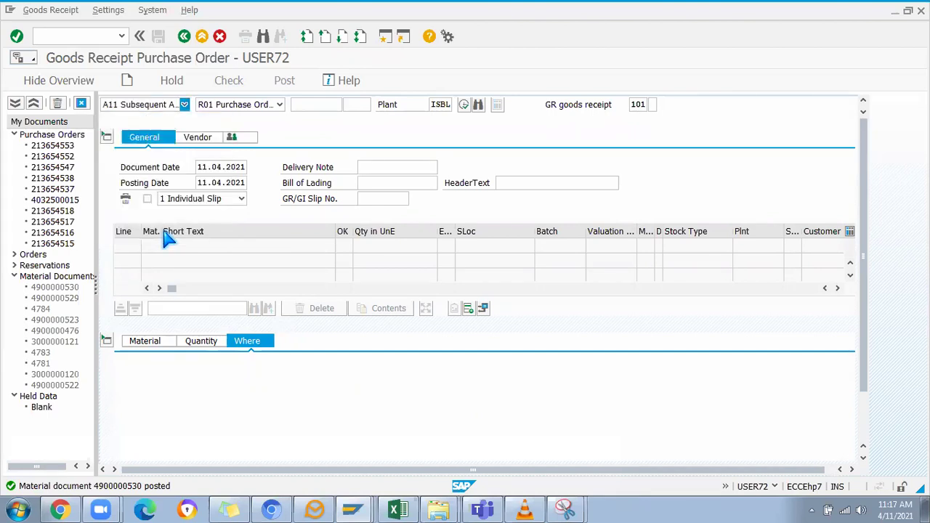
{"action": "left_click", "coordinate": [306, 104]}
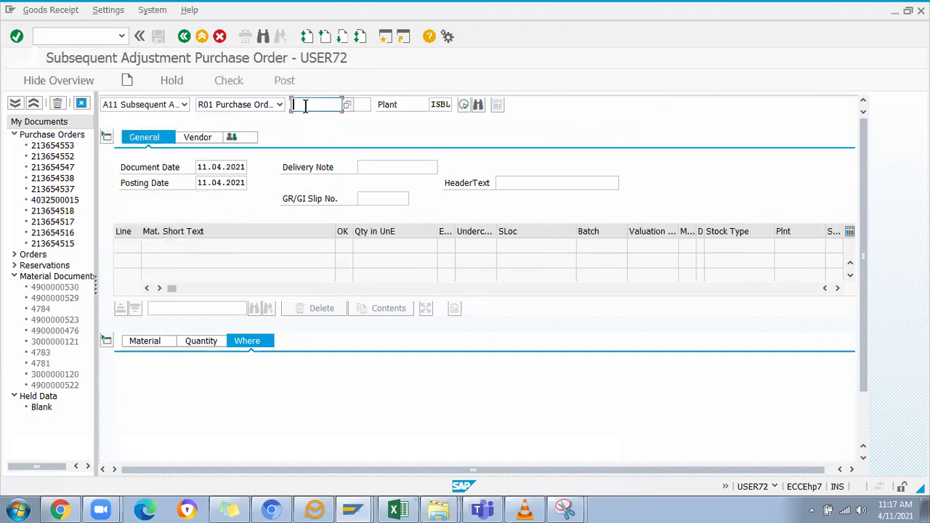
{"action": "type", "text": "213654552"}
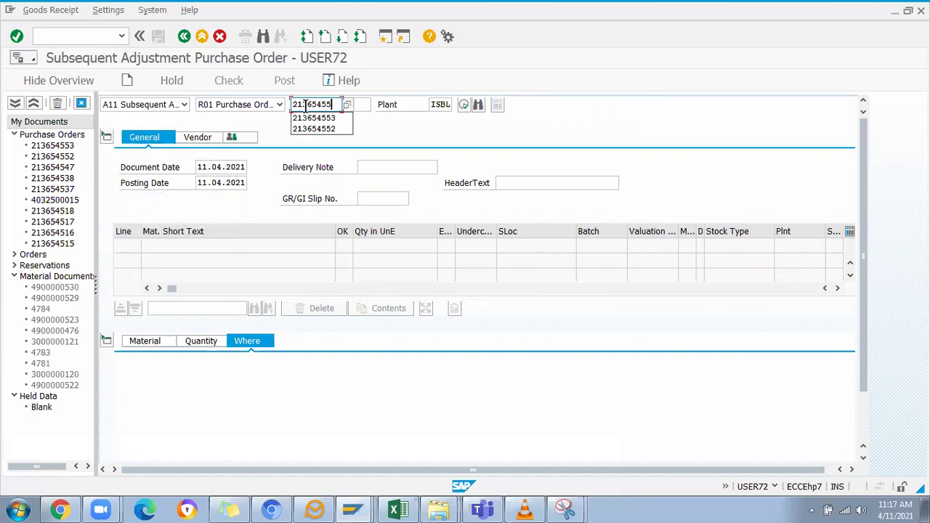
{"action": "key", "text": "Return"}
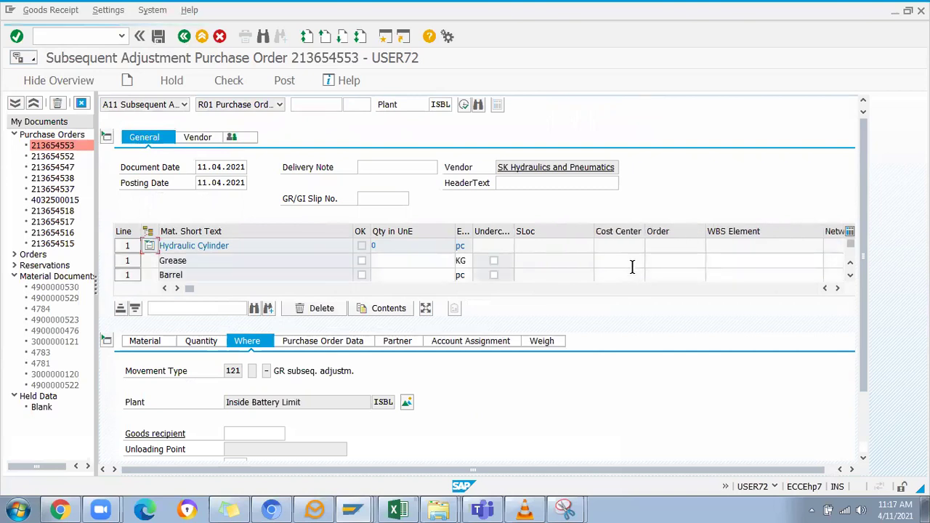
Step: Enter 2 KG for the Grease component, mark it as underconsumption, and widen the Underconsumption column
{"action": "left_click", "coordinate": [383, 265]}
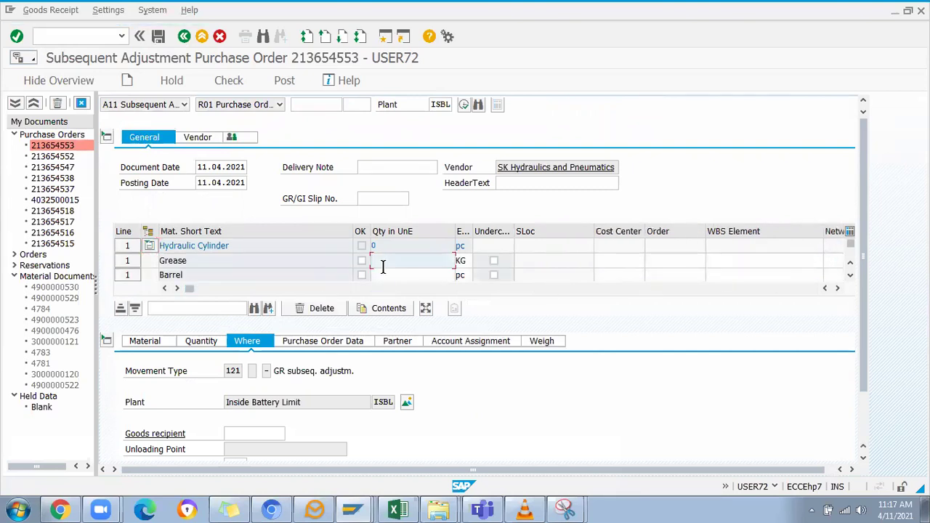
{"action": "type", "text": "2"}
{"action": "key", "text": "Escape"}
{"action": "left_click", "coordinate": [493, 260]}
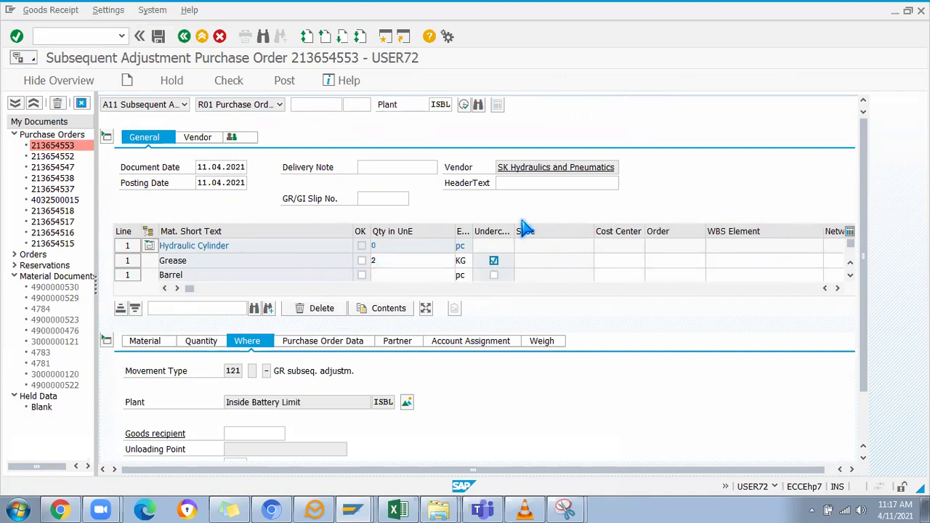
{"action": "left_click_drag", "start_coordinate": [525, 232], "coordinate": [571, 234]}
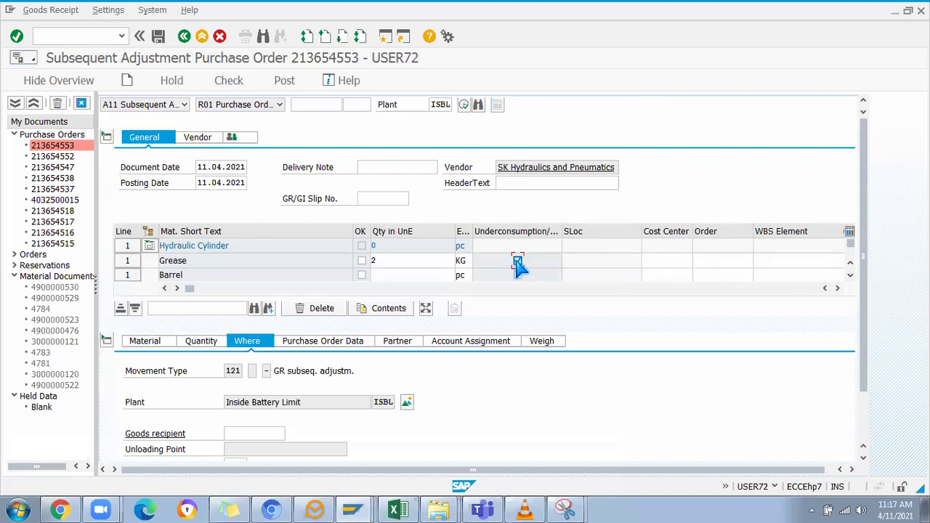
{"action": "left_click", "coordinate": [394, 256]}
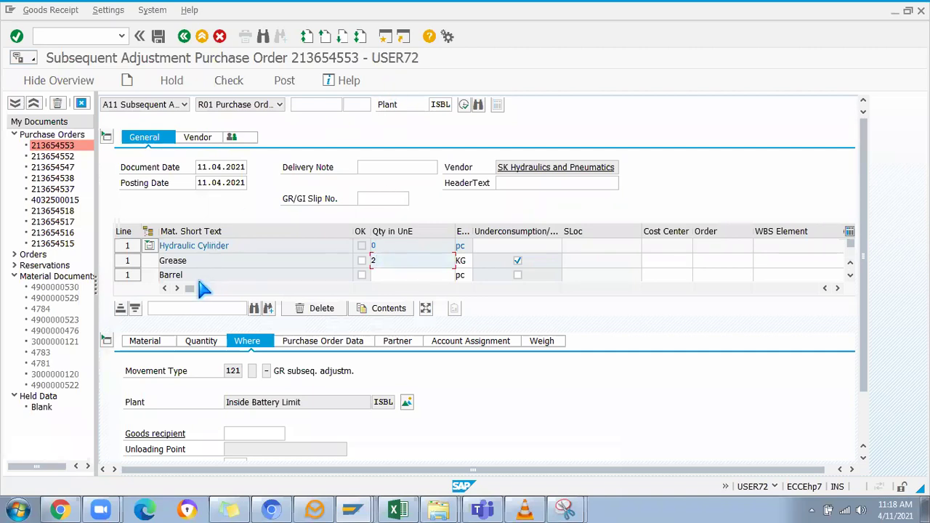
Step: Look at the Hydraulic Cylinder's material details and open the stock overview for the Grease component
{"action": "left_click", "coordinate": [146, 340]}
{"action": "left_click_drag", "start_coordinate": [510, 371], "coordinate": [426, 371]}
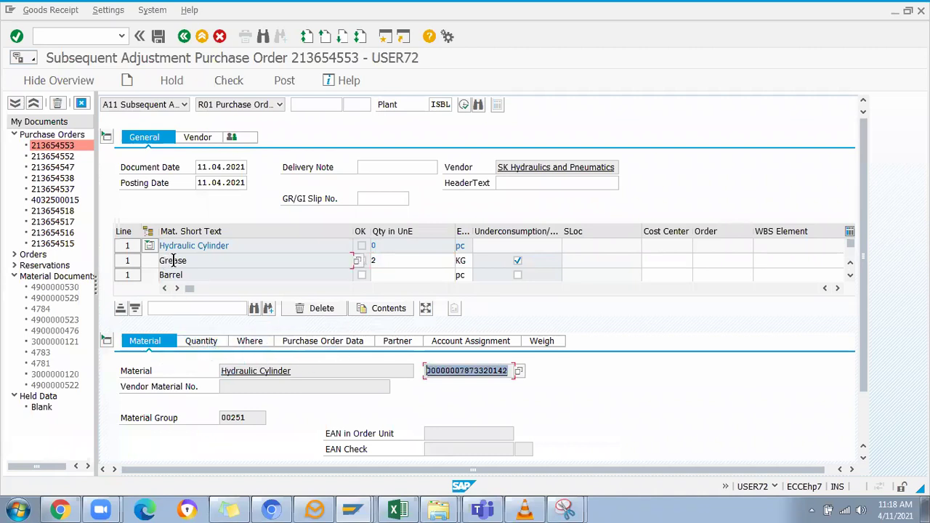
{"action": "double_click", "coordinate": [173, 262]}
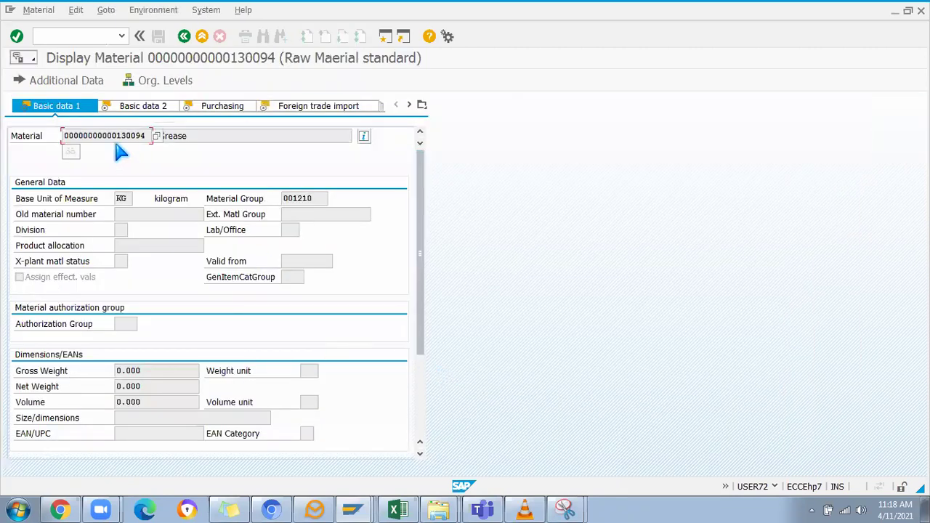
{"action": "left_click", "coordinate": [162, 10]}
{"action": "left_click", "coordinate": [182, 42]}
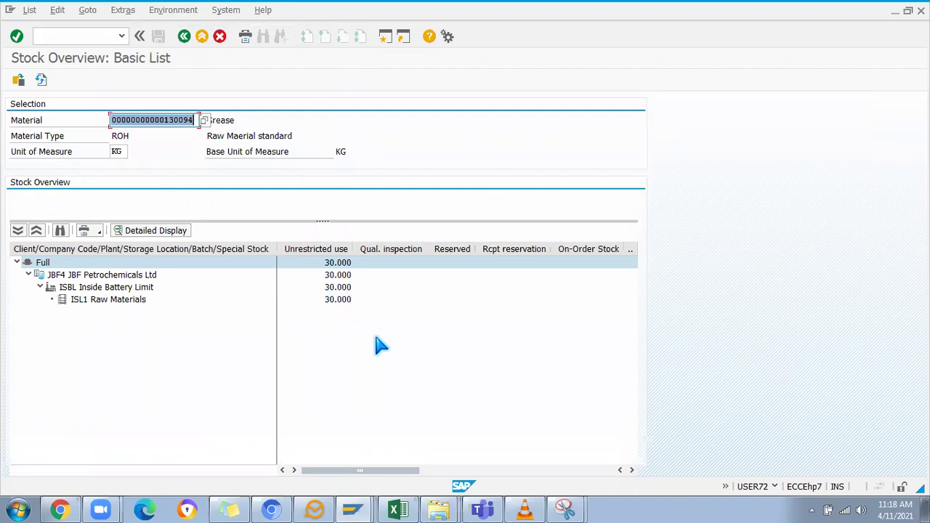
Step: Review the planned consumption quantities in the Excel scenario sheet and return to the subsequent adjustment in SAP
{"action": "key", "text": "alt+Tab"}
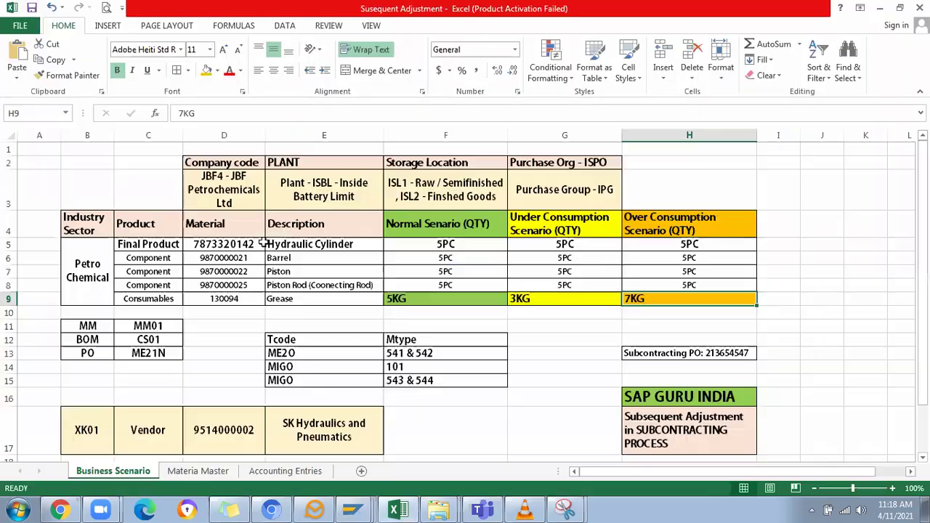
{"action": "key", "text": "alt+Tab"}
{"action": "key", "text": "alt+Tab"}
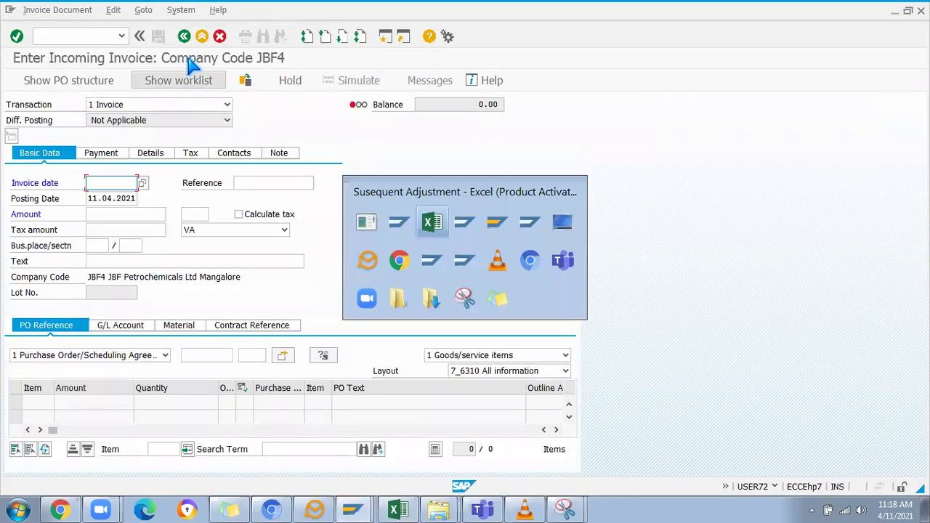
{"action": "key", "text": "alt+Tab"}
{"action": "left_click", "coordinate": [184, 36]}
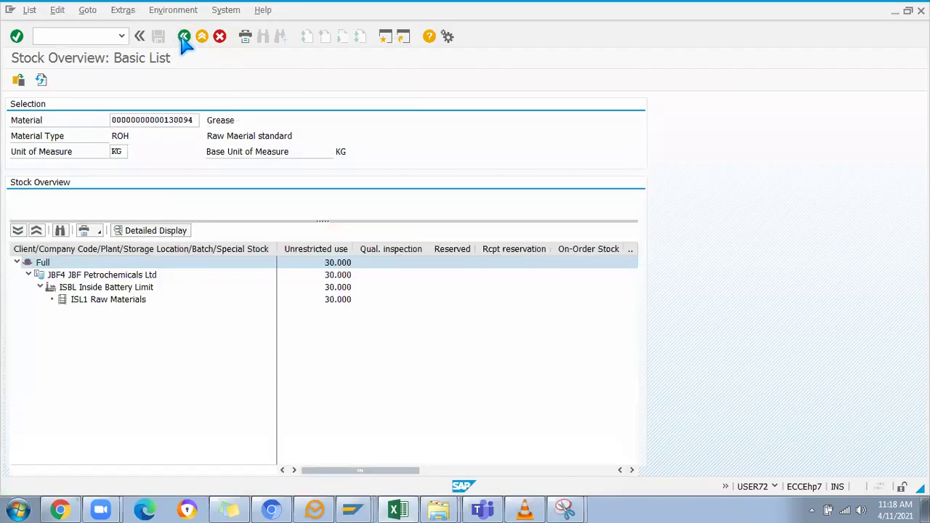
{"action": "left_click", "coordinate": [183, 36]}
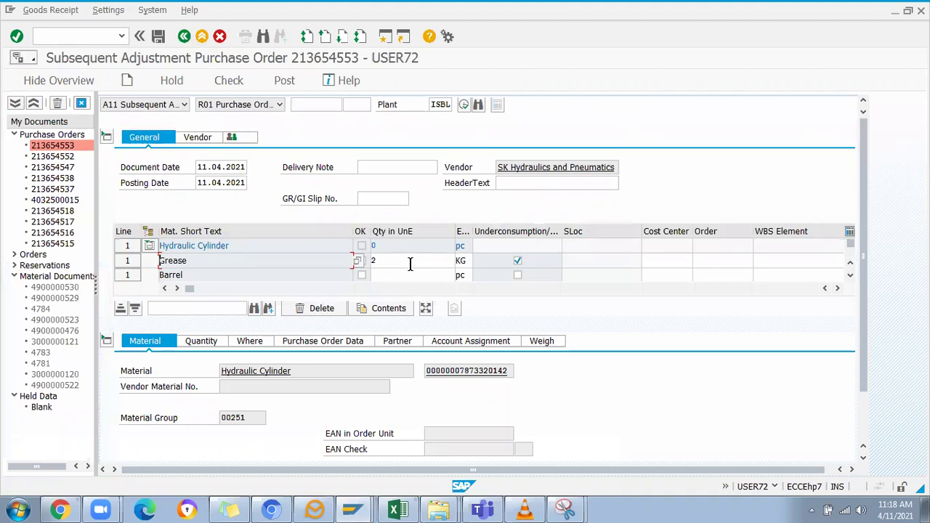
Step: Check the subsequent adjustment, mark the Hydraulic Cylinder item OK, and close the message log
{"action": "left_click", "coordinate": [228, 80]}
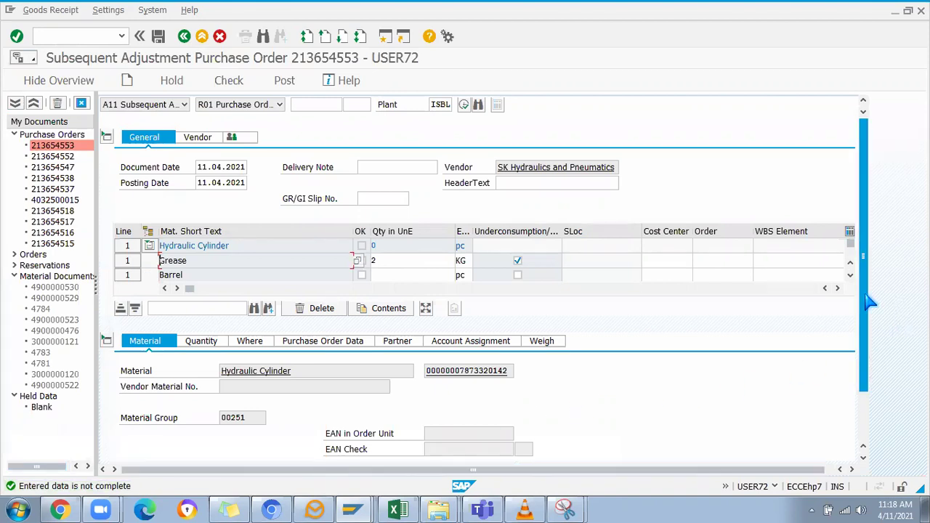
{"action": "scroll", "coordinate": [869, 304], "scroll_direction": "down", "scroll_amount": 2}
{"action": "left_click", "coordinate": [191, 440]}
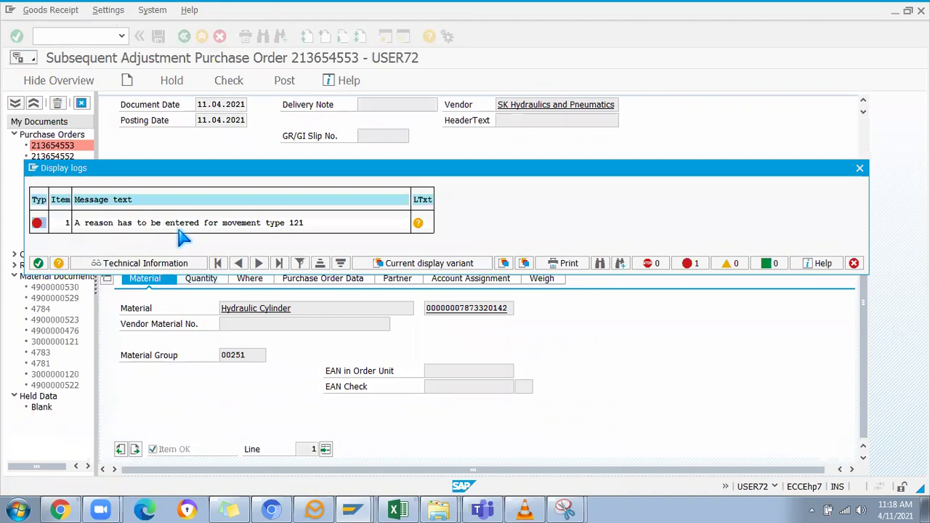
{"action": "left_click", "coordinate": [38, 264]}
Step: Set the Hydraulic Cylinder item's reason for movement to 0001 from the list of available reasons
{"action": "left_click", "coordinate": [248, 278]}
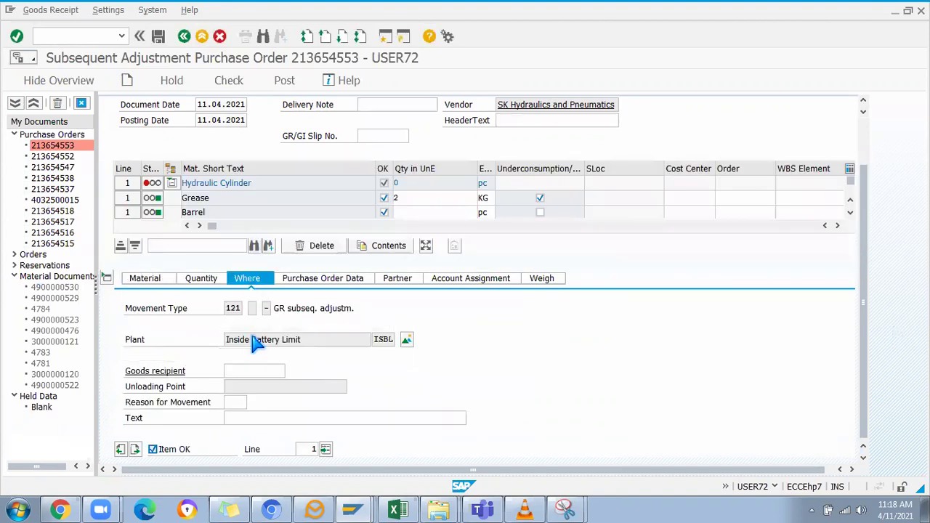
{"action": "left_click", "coordinate": [258, 371]}
{"action": "left_click", "coordinate": [235, 404]}
{"action": "left_click", "coordinate": [255, 402]}
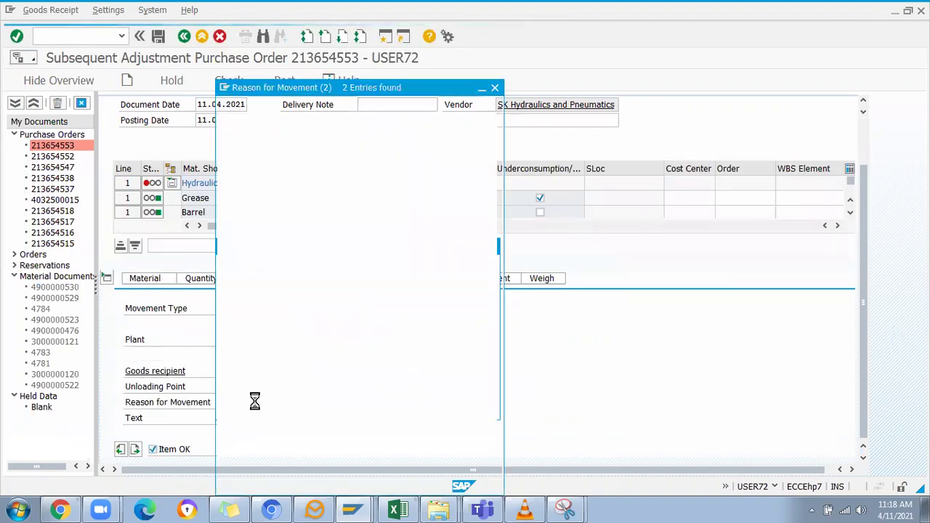
{"action": "double_click", "coordinate": [276, 198]}
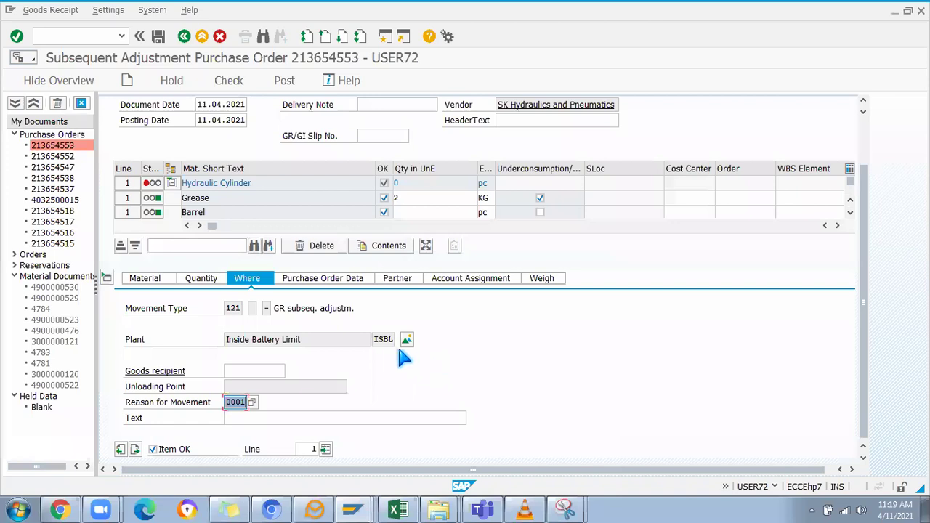
Step: Recheck and post the subsequent adjustment
{"action": "left_click", "coordinate": [205, 81]}
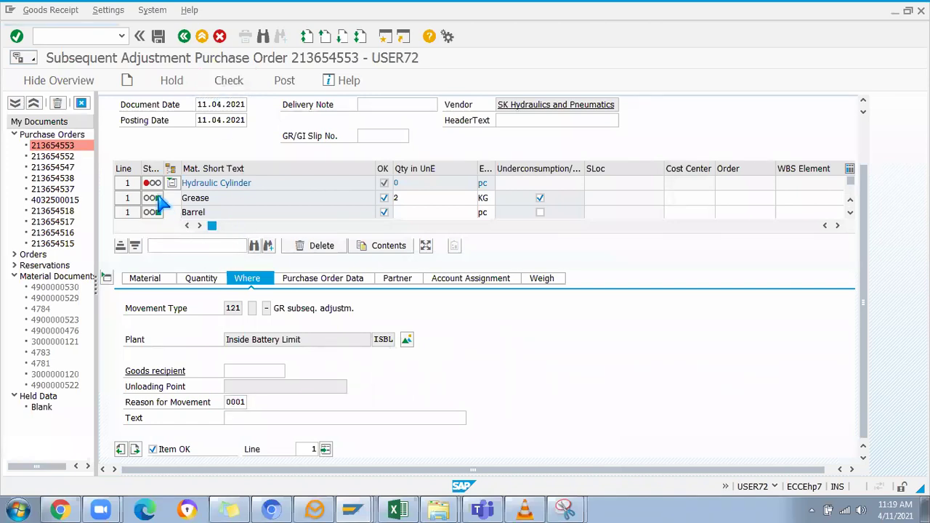
{"action": "left_click", "coordinate": [284, 82]}
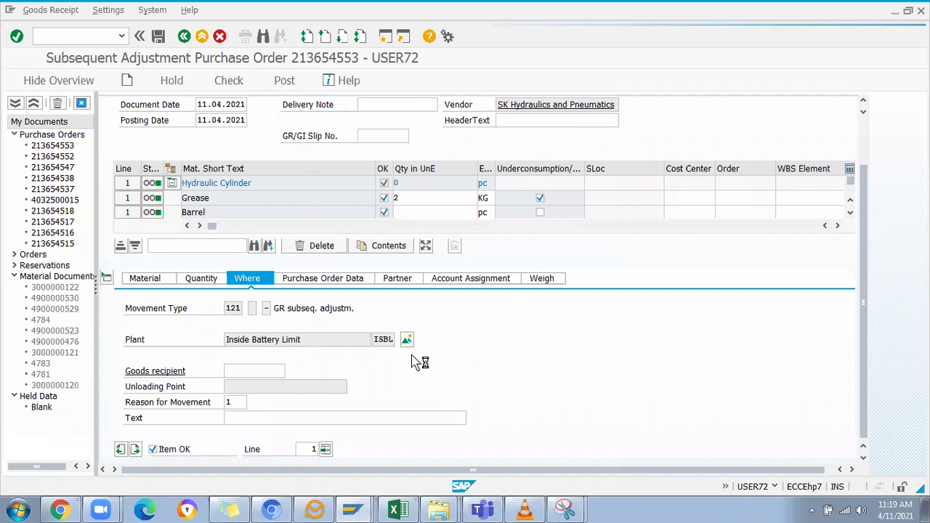
{"action": "left_click", "coordinate": [56, 38]}
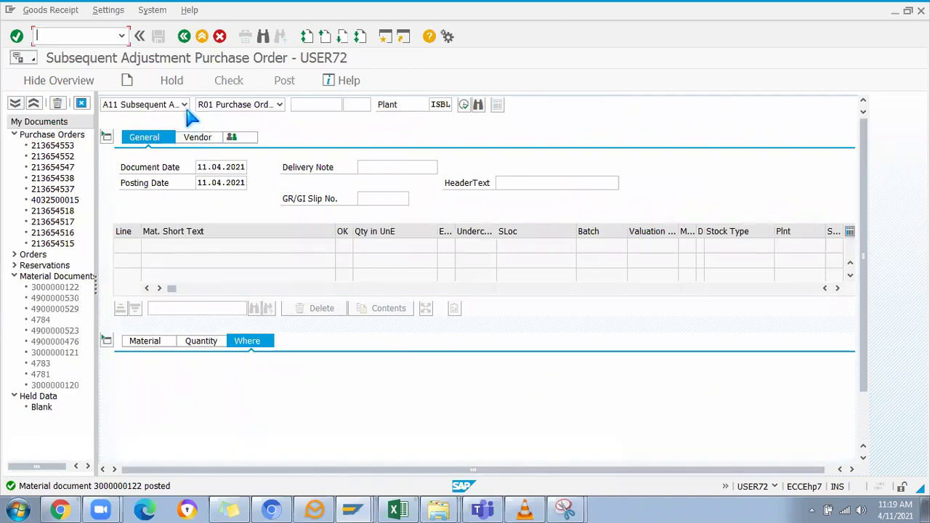
Step: Display the newly posted material document and view the Hydraulic Cylinder's material details
{"action": "left_click", "coordinate": [184, 105]}
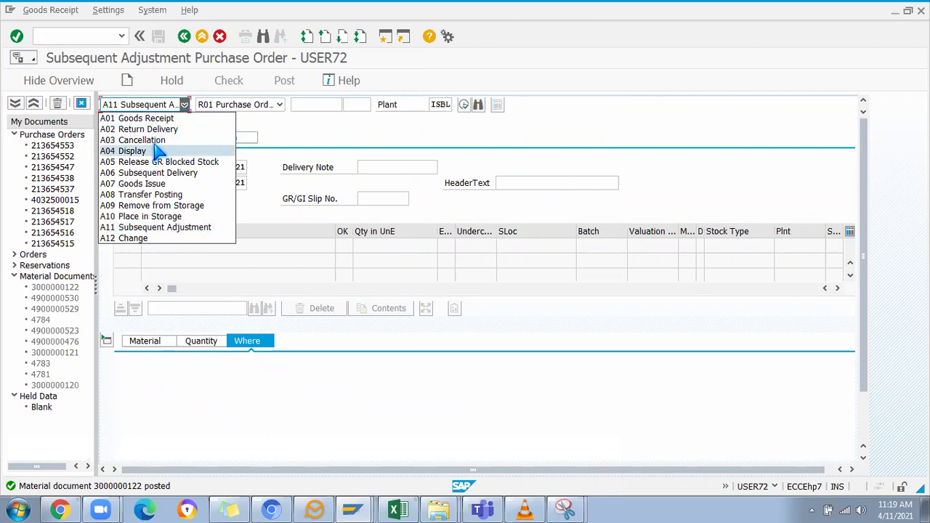
{"action": "left_click", "coordinate": [132, 151]}
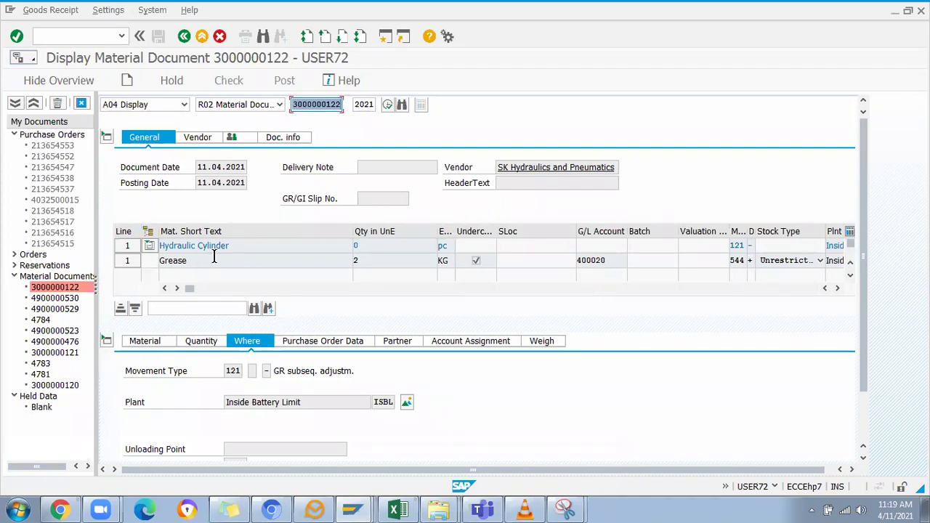
{"action": "left_click", "coordinate": [145, 342]}
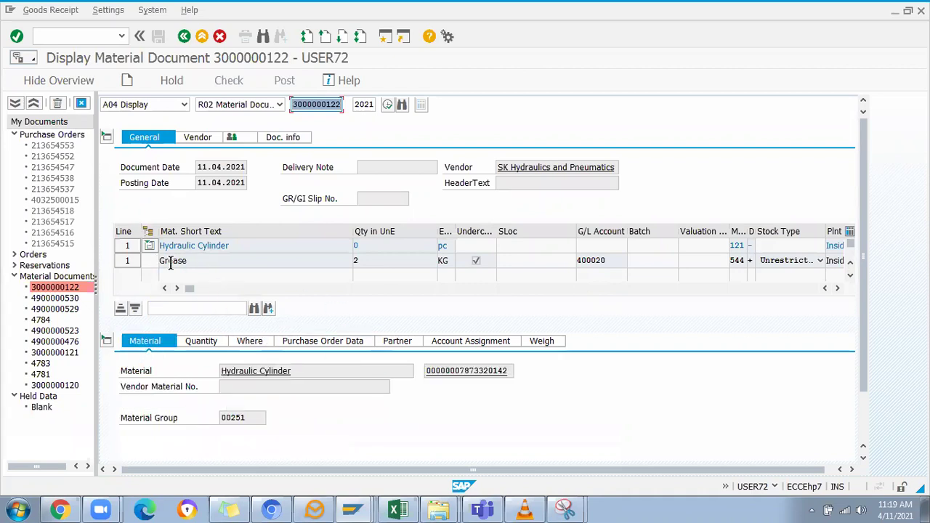
Step: Open the Grease stock overview from the material document and examine the vendor-provided and ISL1 Raw Materials stock
{"action": "double_click", "coordinate": [185, 267]}
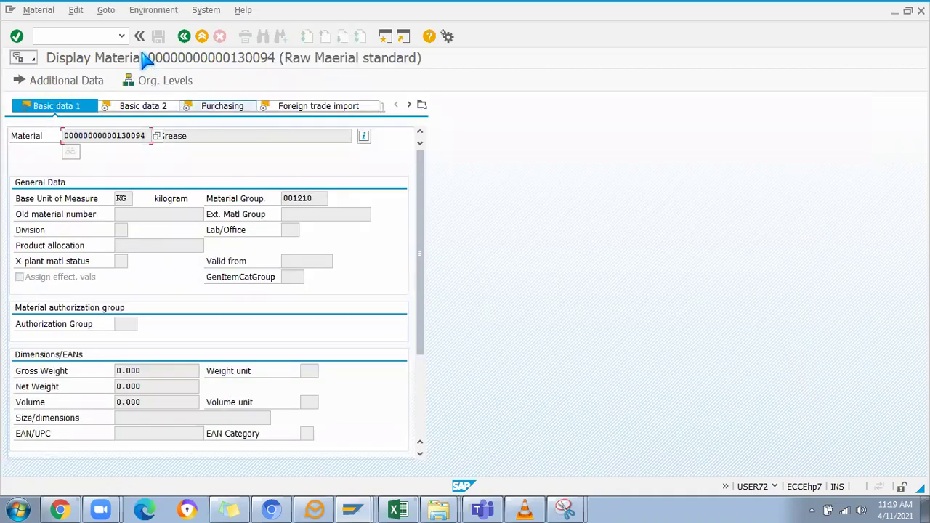
{"action": "left_click", "coordinate": [146, 12]}
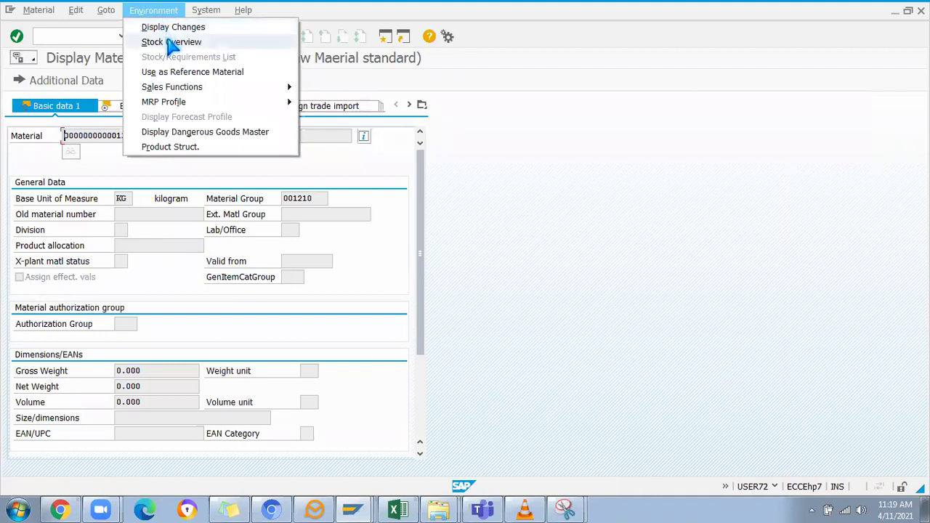
{"action": "left_click", "coordinate": [171, 42]}
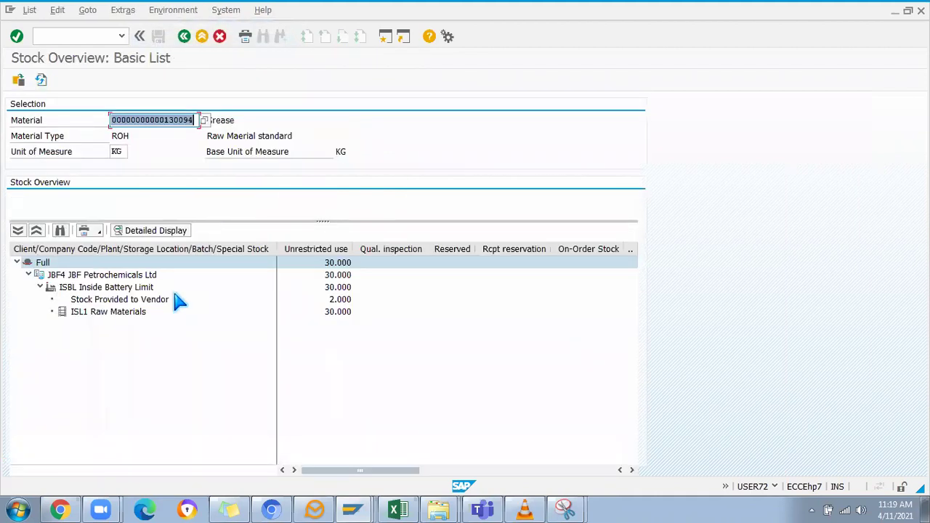
{"action": "left_click", "coordinate": [340, 302]}
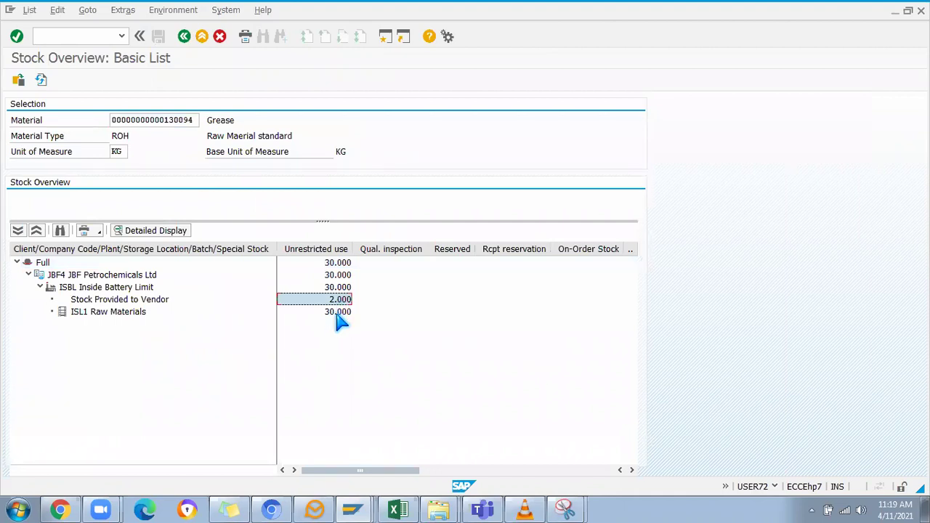
{"action": "left_click", "coordinate": [337, 312]}
{"action": "key", "text": "alt+Tab"}
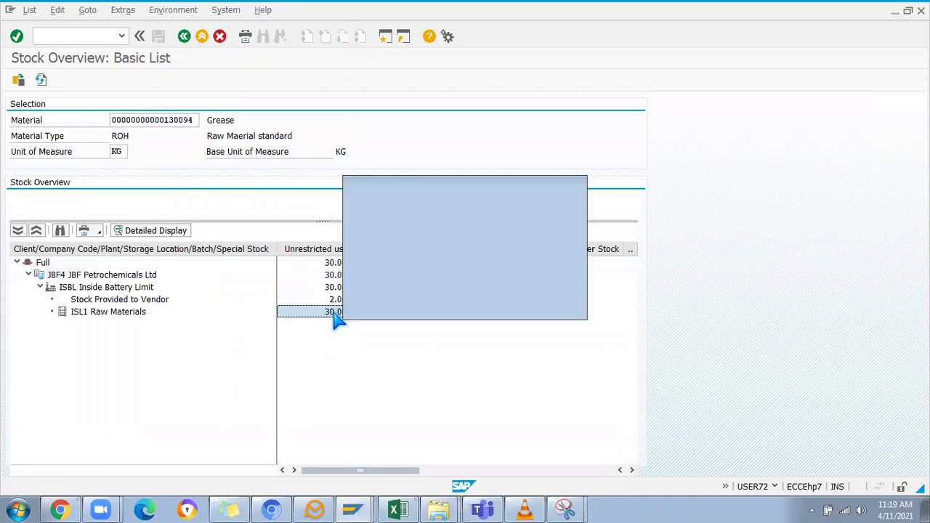
{"action": "key", "text": "alt+Tab"}
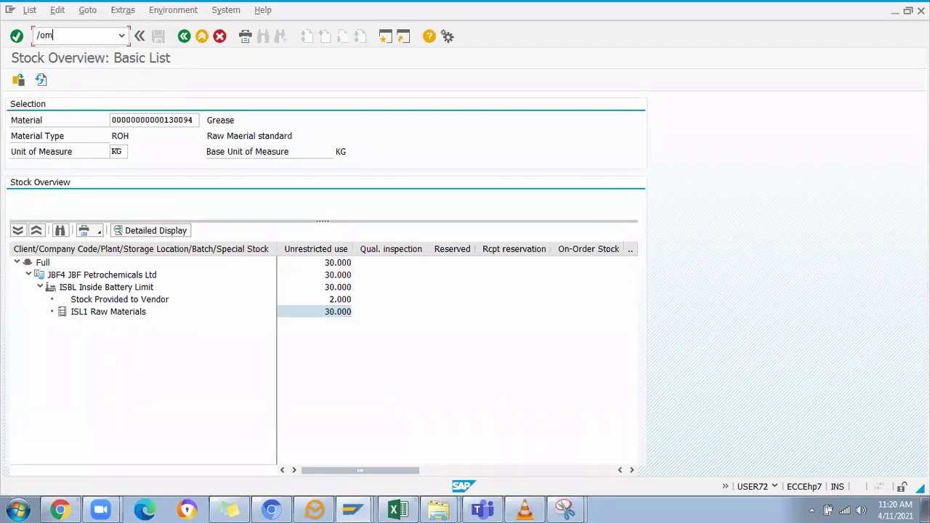
Step: Open a new goods movement session, set the action to A08 Transfer Posting, and set the movement type to 542
{"action": "key", "text": "Return"}
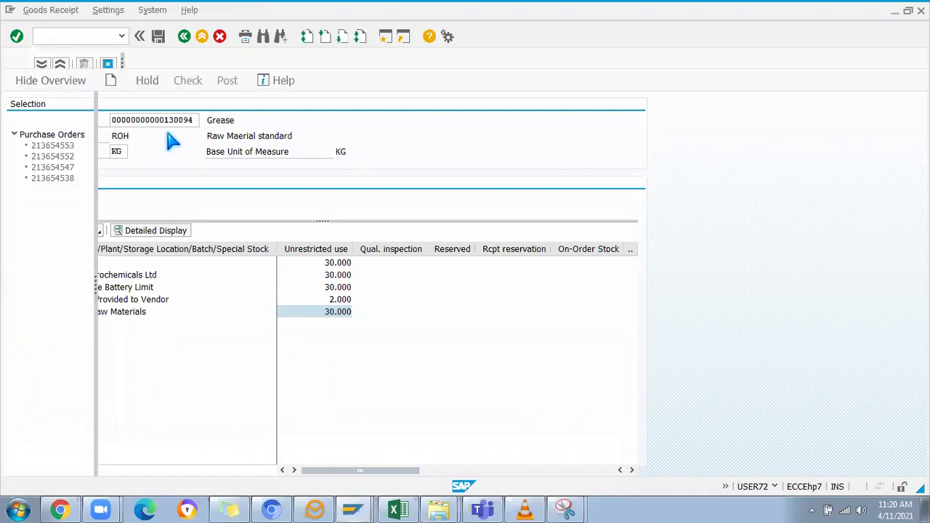
{"action": "left_click", "coordinate": [184, 104]}
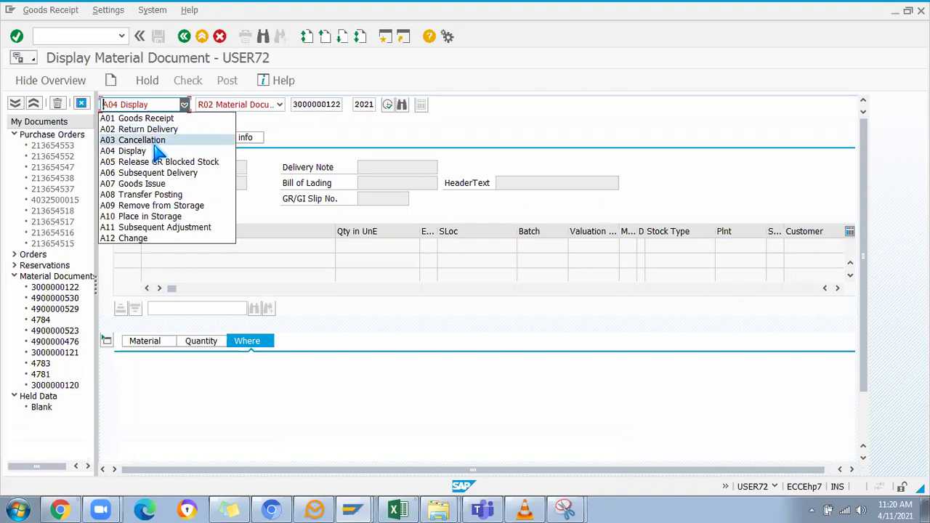
{"action": "left_click", "coordinate": [151, 195]}
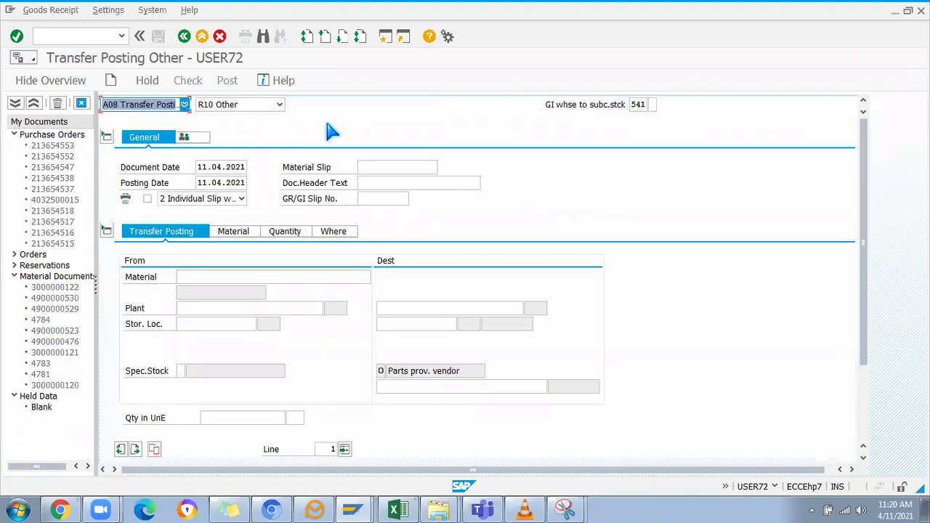
{"action": "left_click", "coordinate": [642, 104]}
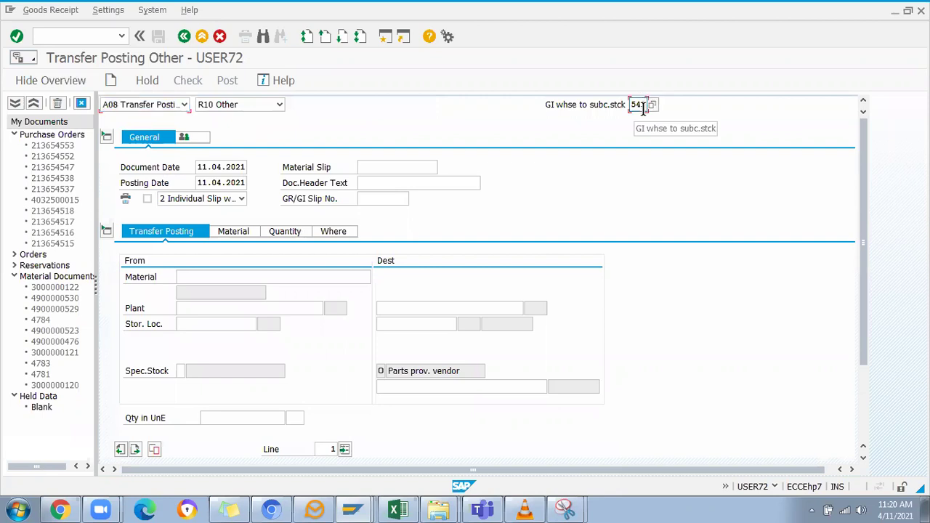
{"action": "key", "text": "BackSpace"}
{"action": "type", "text": "2"}
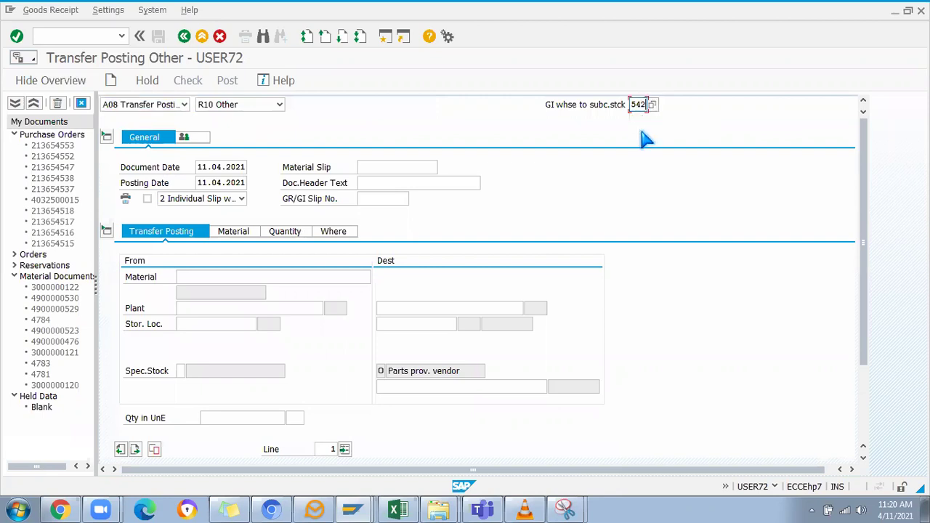
{"action": "key", "text": "Return"}
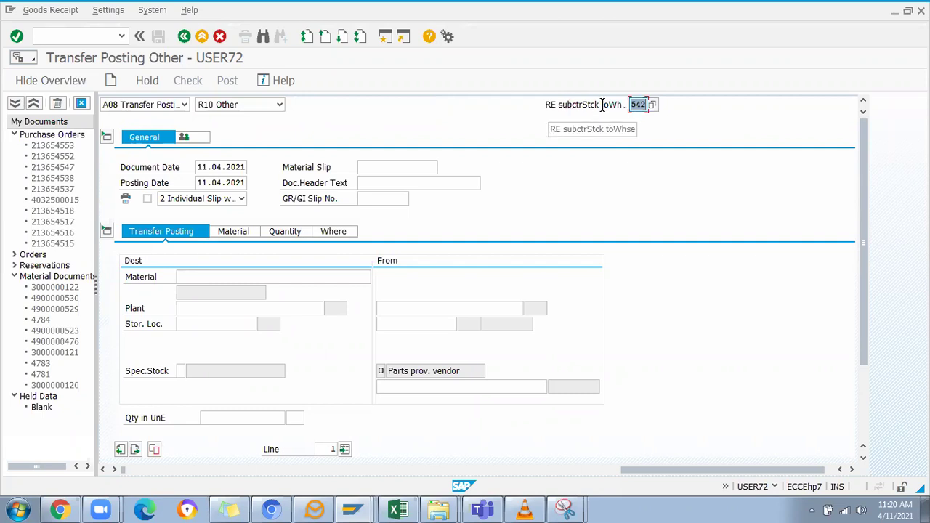
Step: Copy the Grease material number 130094 from the stock overview into the transfer posting's material
{"action": "left_click", "coordinate": [196, 277]}
{"action": "key", "text": "alt+Tab"}
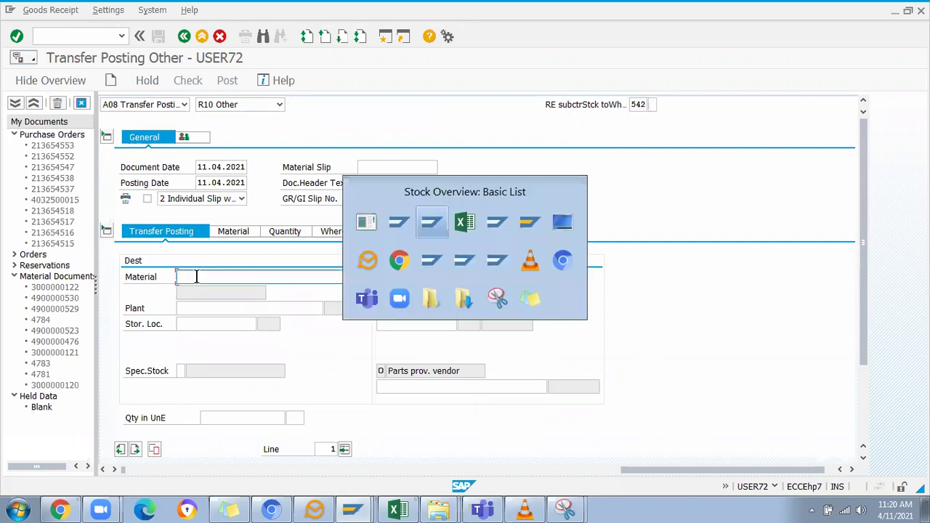
{"action": "mouse_move", "coordinate": [195, 121]}
{"action": "left_mouse_down"}
{"action": "mouse_move", "coordinate": [90, 119]}
{"action": "mouse_move", "coordinate": [91, 138]}
{"action": "left_mouse_up"}
{"action": "key", "text": "ctrl+c"}
{"action": "key", "text": "alt+Tab"}
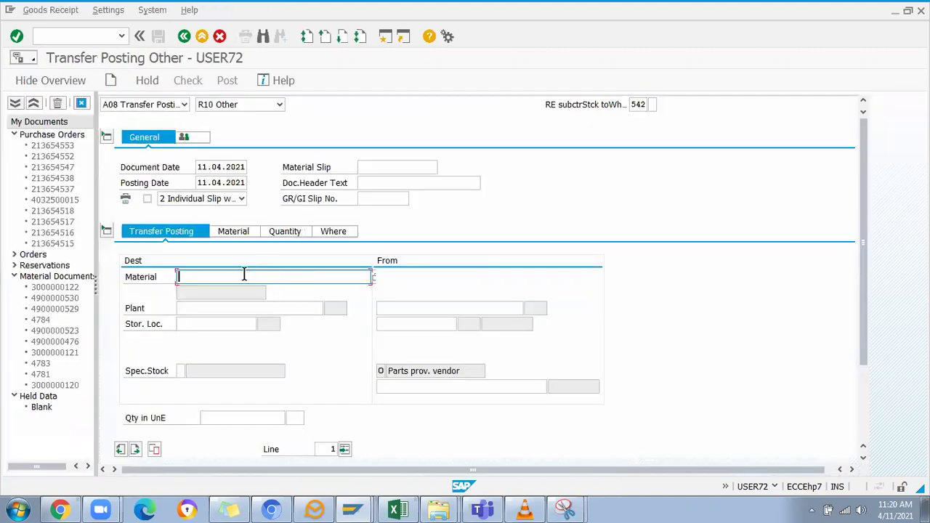
{"action": "key", "text": "ctrl+v"}
{"action": "key", "text": "Return"}
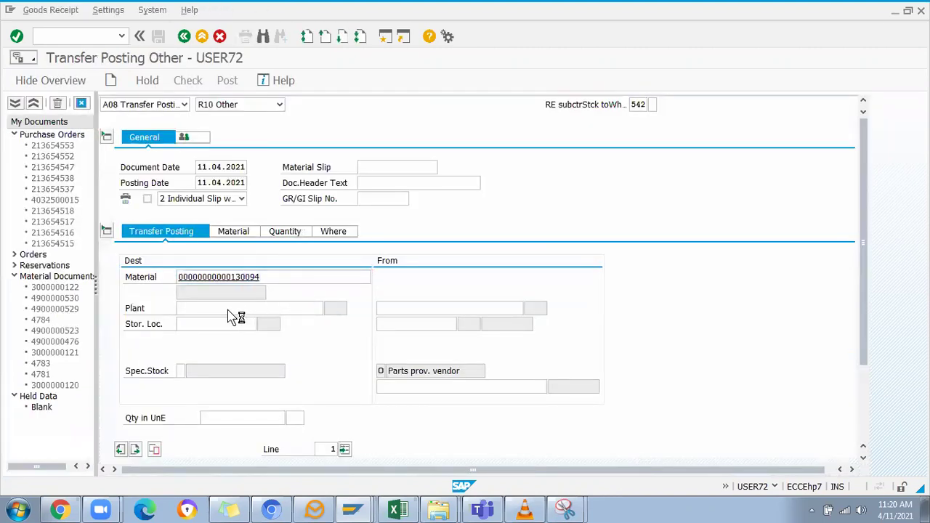
Step: Set the Grease transfer posting's destination plant to ISBL and storage location to ISL1
{"action": "type", "text": "IS"}
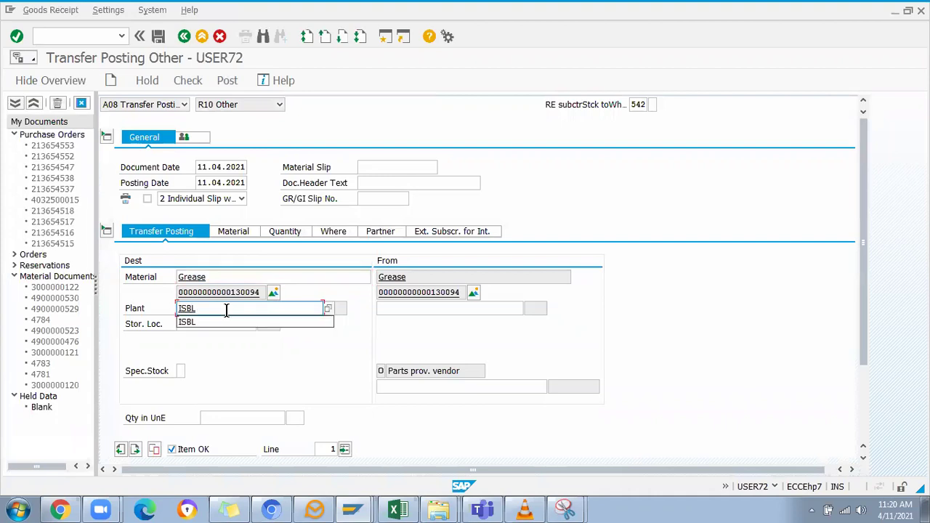
{"action": "type", "text": "BL"}
{"action": "left_click", "coordinate": [193, 329]}
{"action": "type", "text": "ISL"}
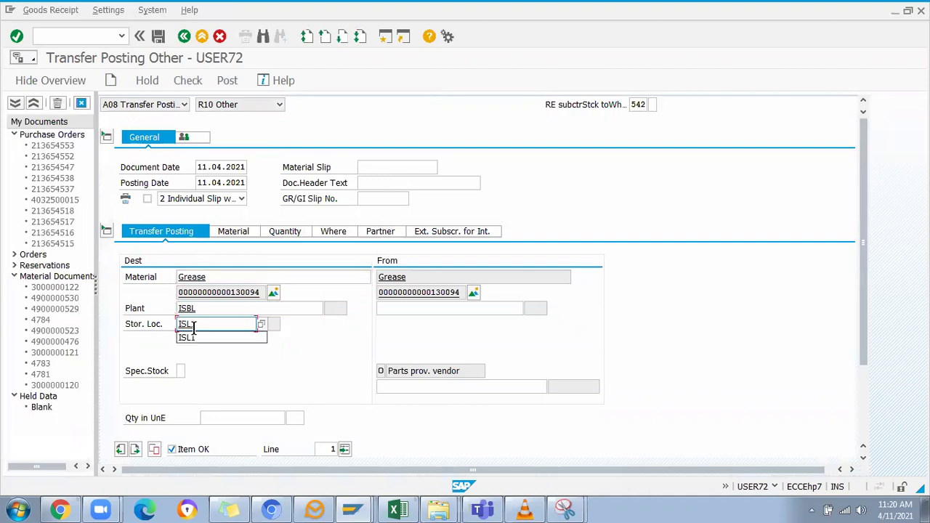
{"action": "left_click", "coordinate": [190, 337]}
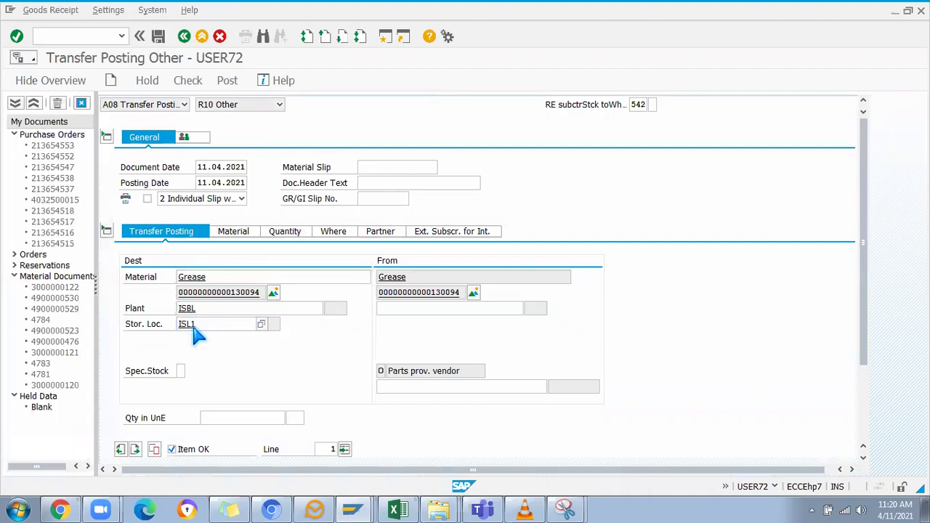
Step: Copy the vendor number of SK Hydraulics and Pneumatics from the Grease vendor-provided stock into the transfer posting's source vendor
{"action": "left_click", "coordinate": [407, 390]}
{"action": "key", "text": "alt+Tab"}
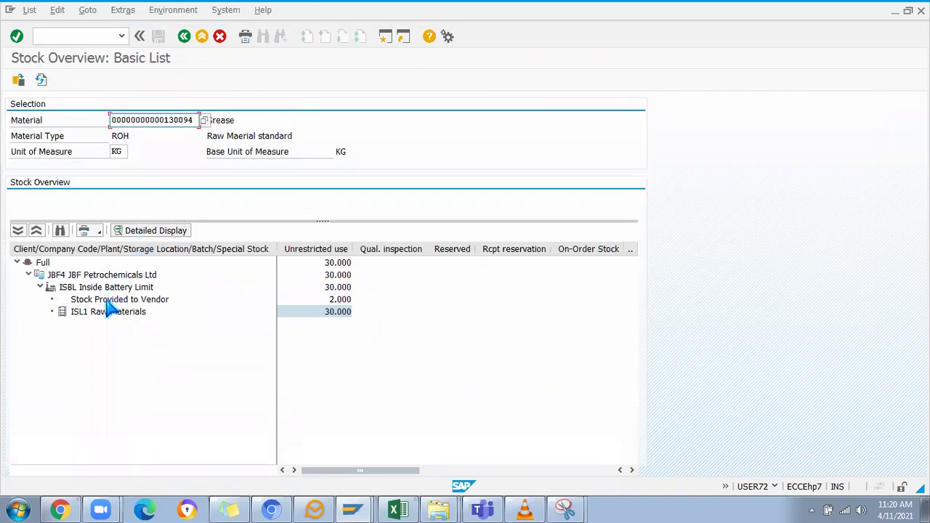
{"action": "double_click", "coordinate": [110, 301]}
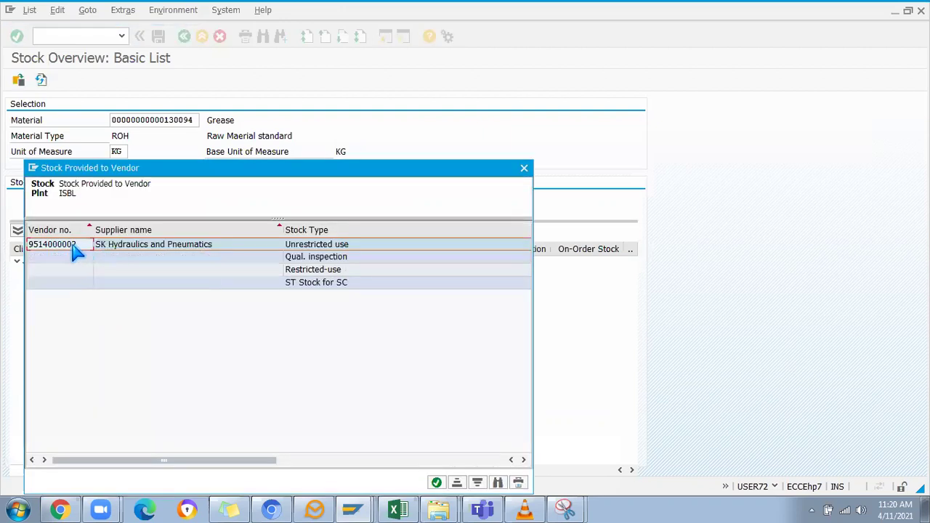
{"action": "key", "text": "alt+Tab"}
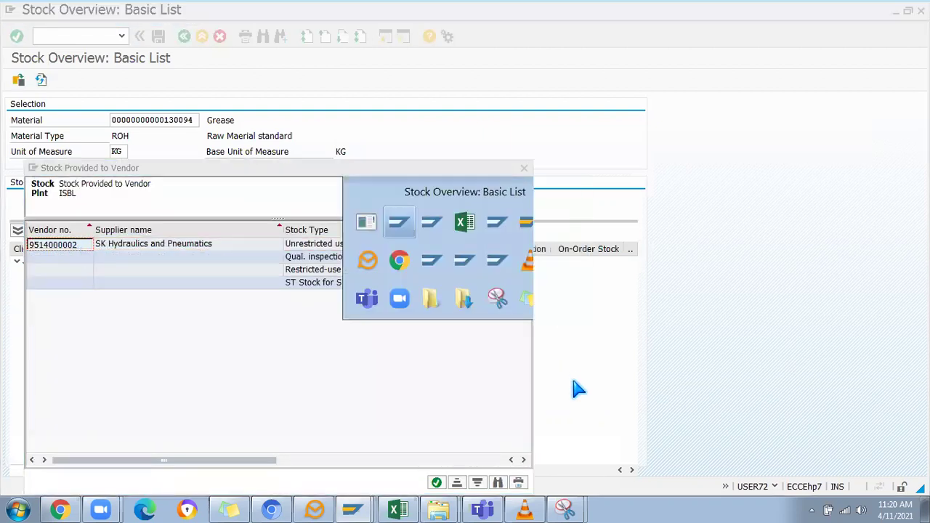
{"action": "key", "text": "alt+Tab"}
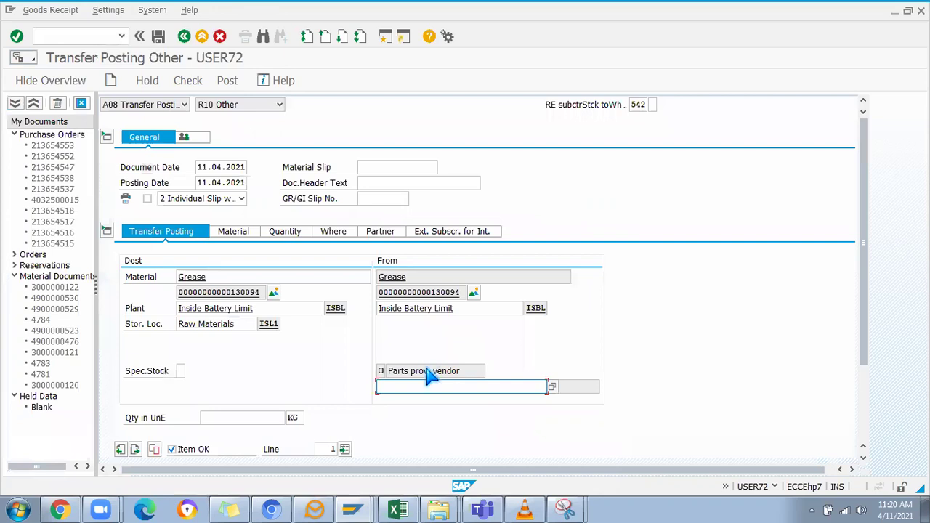
{"action": "left_click", "coordinate": [422, 386]}
{"action": "key", "text": "ctrl+v"}
Step: Set the transfer quantity to 2 KG, enter SK Hydraulics and Pneumatics' number as the partner vendor, and post the transfer
{"action": "left_click", "coordinate": [336, 231]}
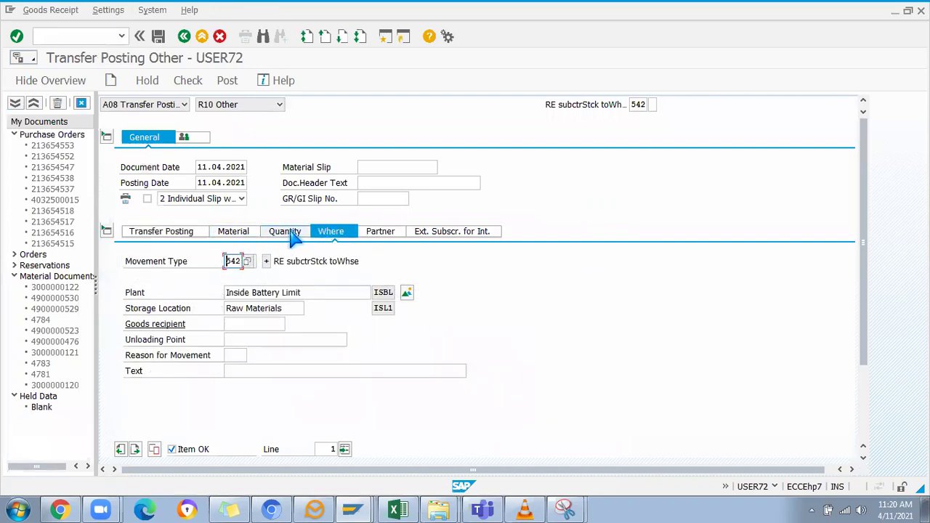
{"action": "left_click", "coordinate": [286, 233]}
{"action": "type", "text": "2"}
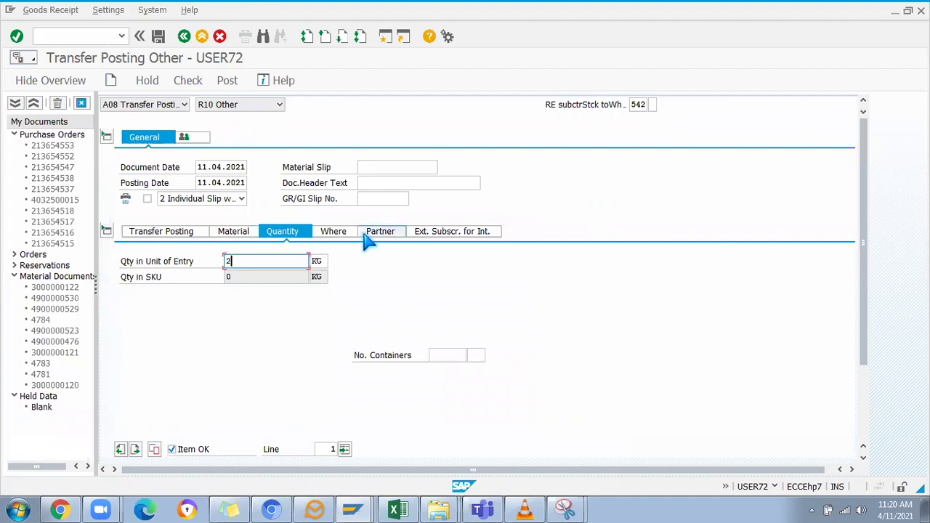
{"action": "left_click", "coordinate": [378, 231]}
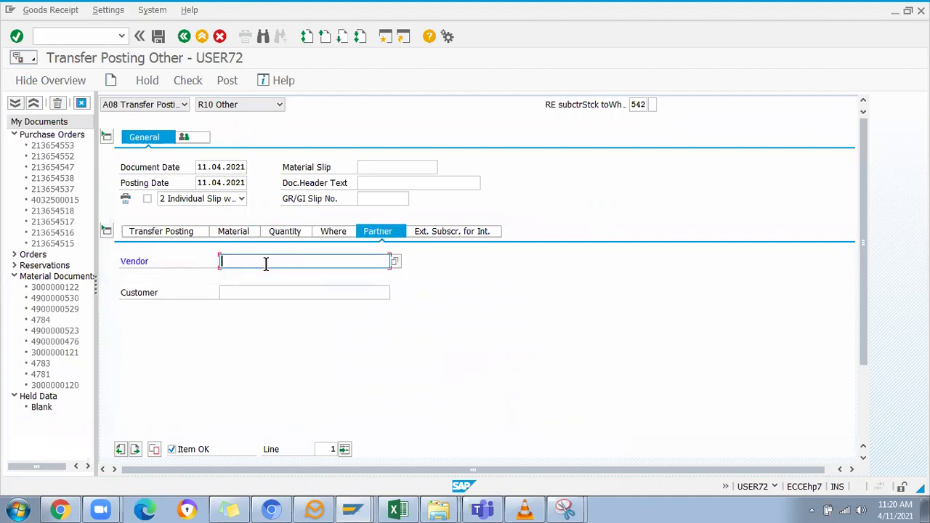
{"action": "type", "text": "951400000"}
{"action": "key", "text": "Return"}
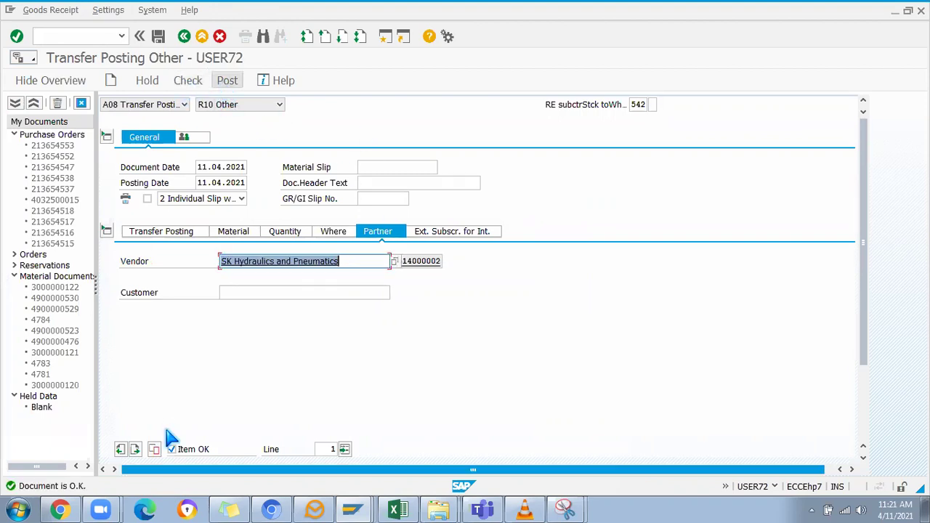
{"action": "left_click", "coordinate": [227, 81]}
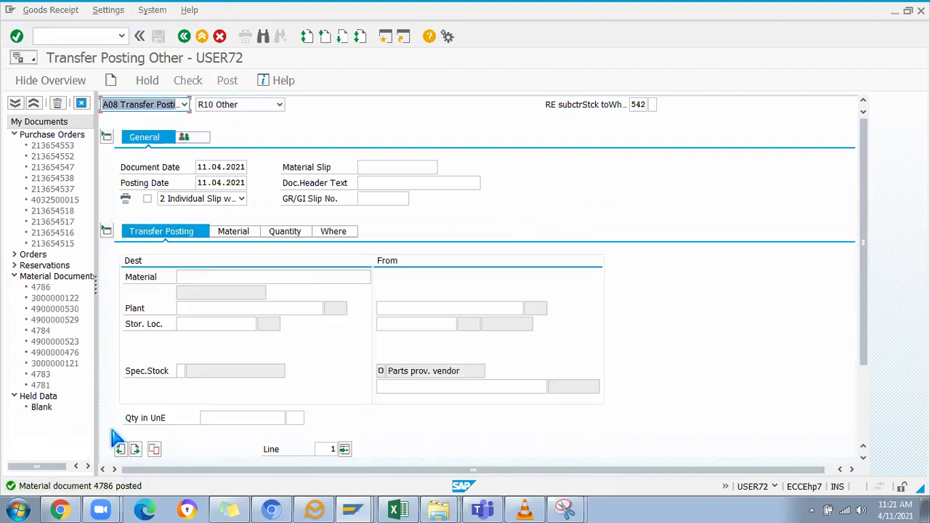
Step: Display the newly posted transfer document and check it for related accounting documents
{"action": "left_click", "coordinate": [184, 104]}
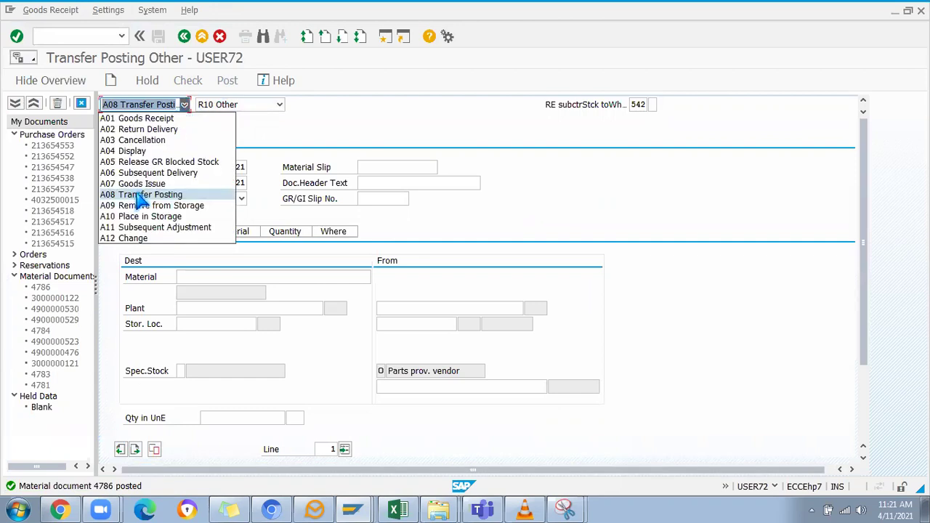
{"action": "left_click", "coordinate": [135, 152]}
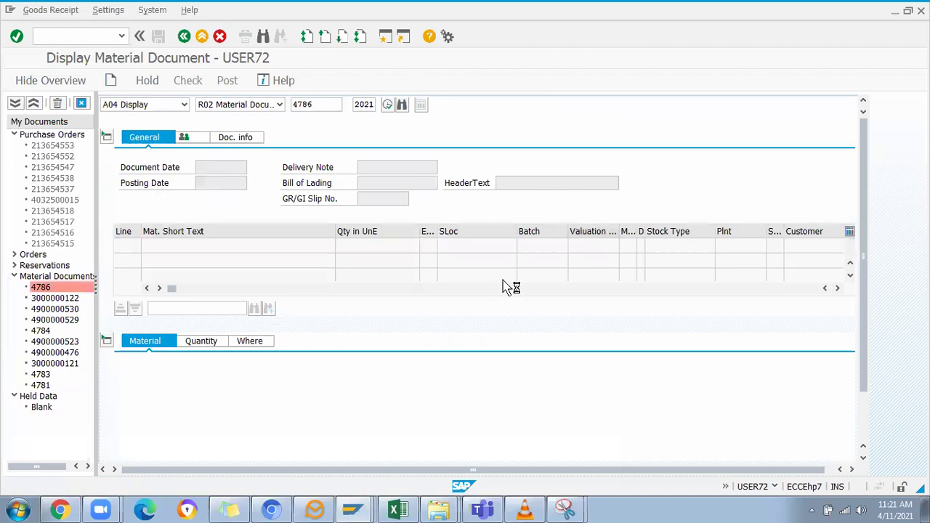
{"action": "left_click", "coordinate": [237, 140]}
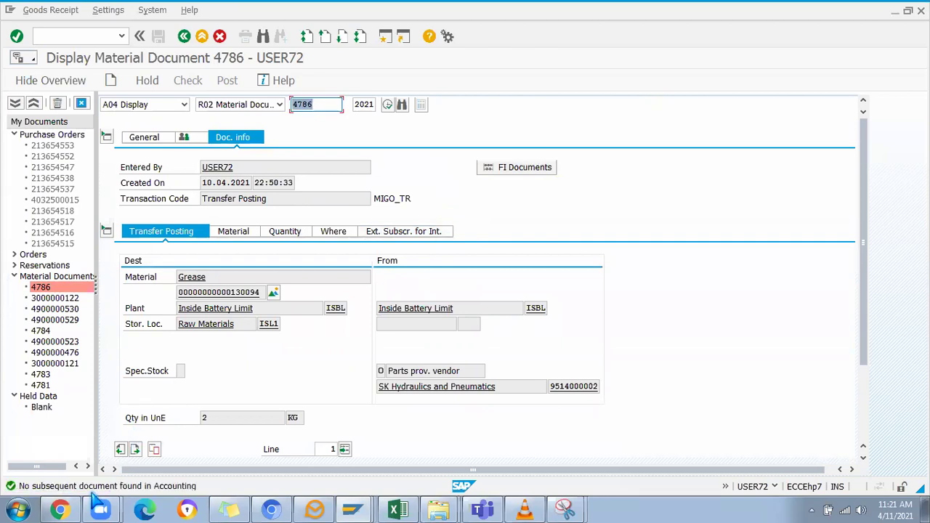
Step: Return to the Grease stock overview, close the vendor stock details, and examine the refreshed ISBL stock
{"action": "key", "text": "alt+Tab"}
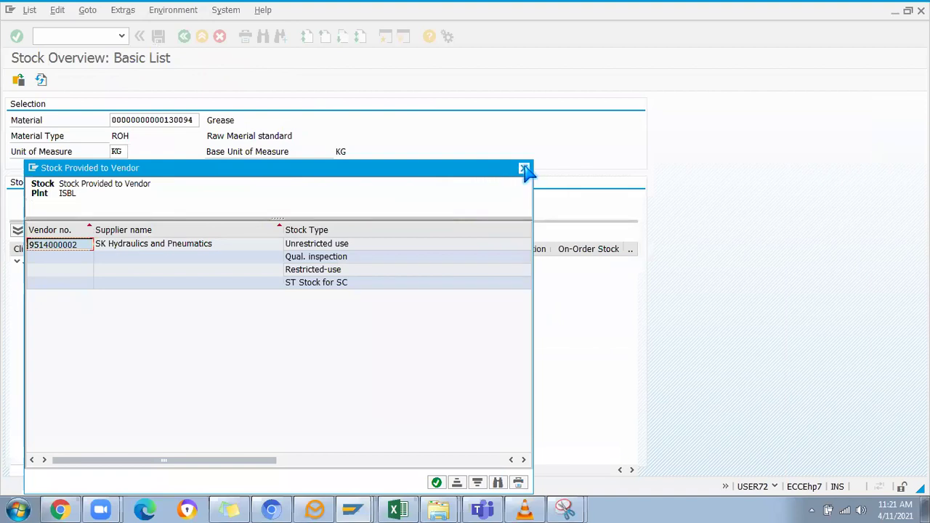
{"action": "left_click", "coordinate": [524, 170]}
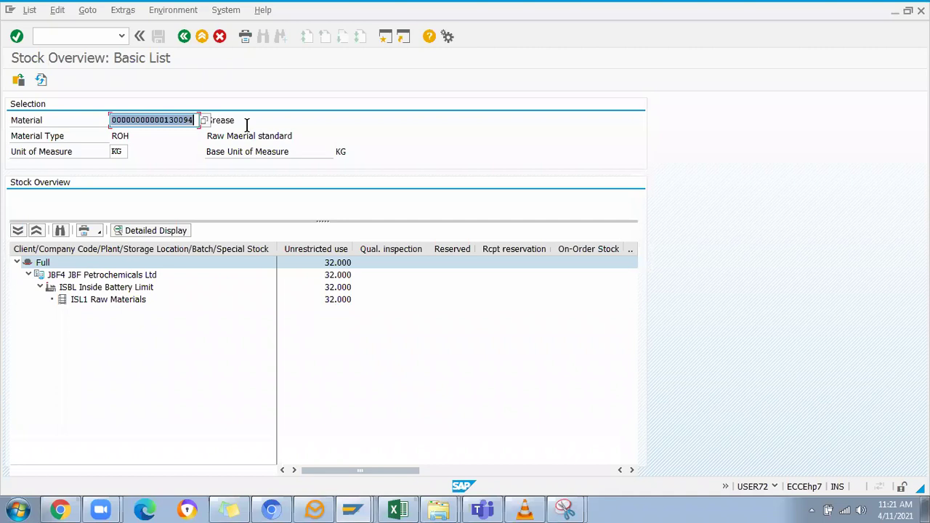
{"action": "left_click", "coordinate": [223, 121]}
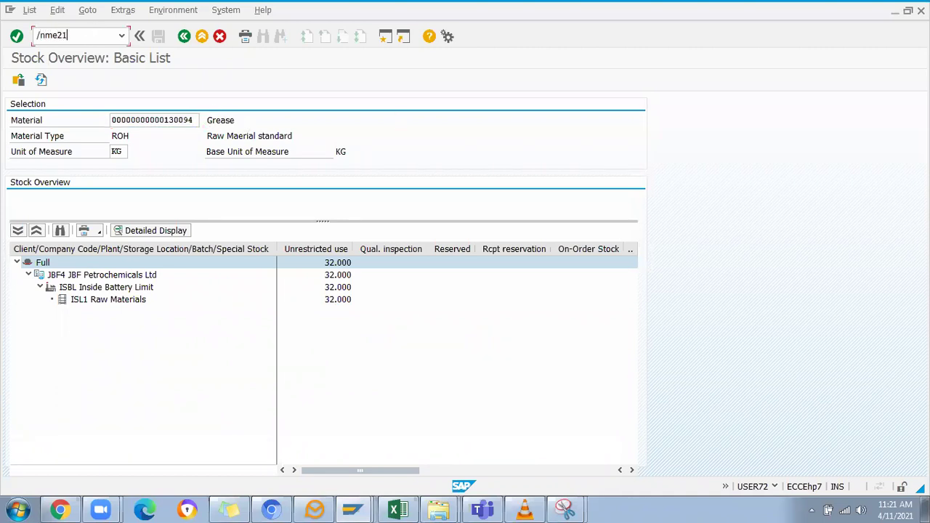
Step: Create and save a standard purchase order with SK Hydraulics and Pneumatics for 5 pc of Hydraulic Cylinder, plant ISBL, storage location ISL2
{"action": "key", "text": "Return"}
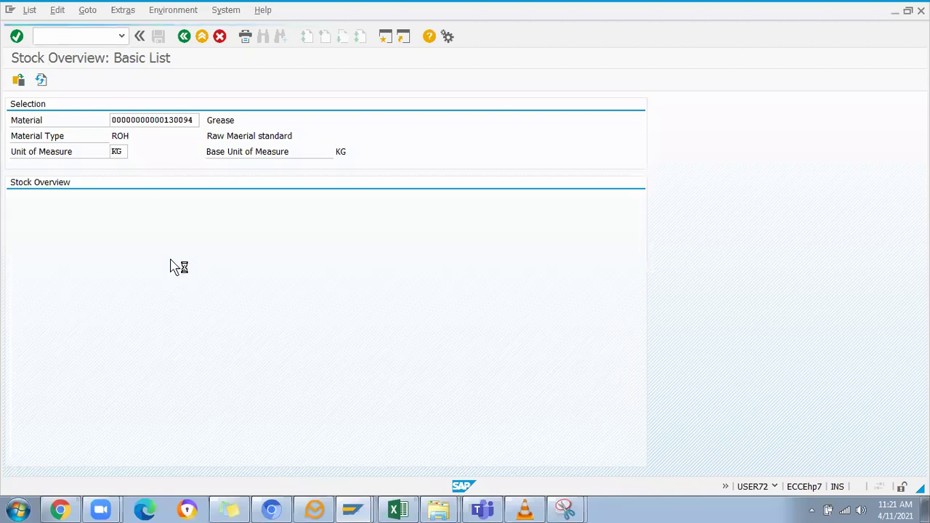
{"action": "left_click_drag", "start_coordinate": [104, 405], "coordinate": [439, 400]}
{"action": "left_click", "coordinate": [473, 151]}
{"action": "left_click", "coordinate": [487, 166]}
{"action": "key", "text": "BackSpace"}
{"action": "type", "text": "3"}
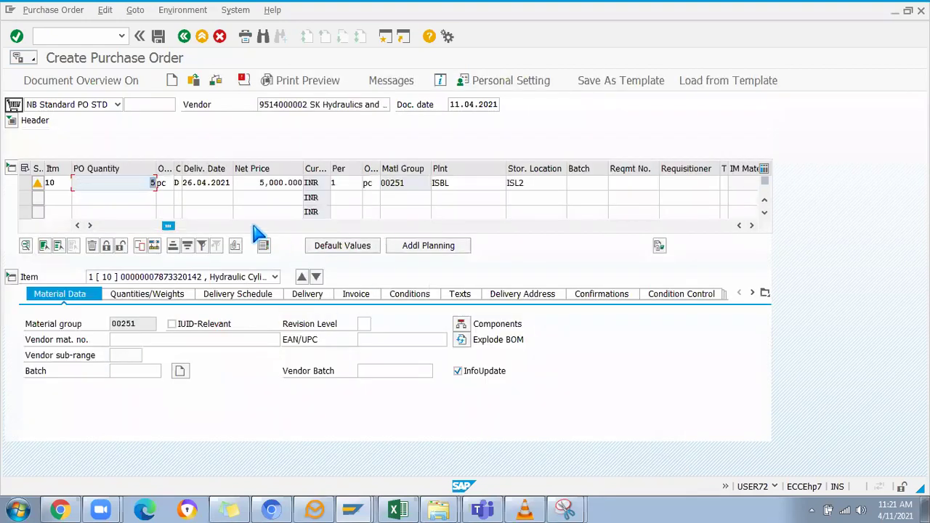
{"action": "left_click", "coordinate": [157, 36]}
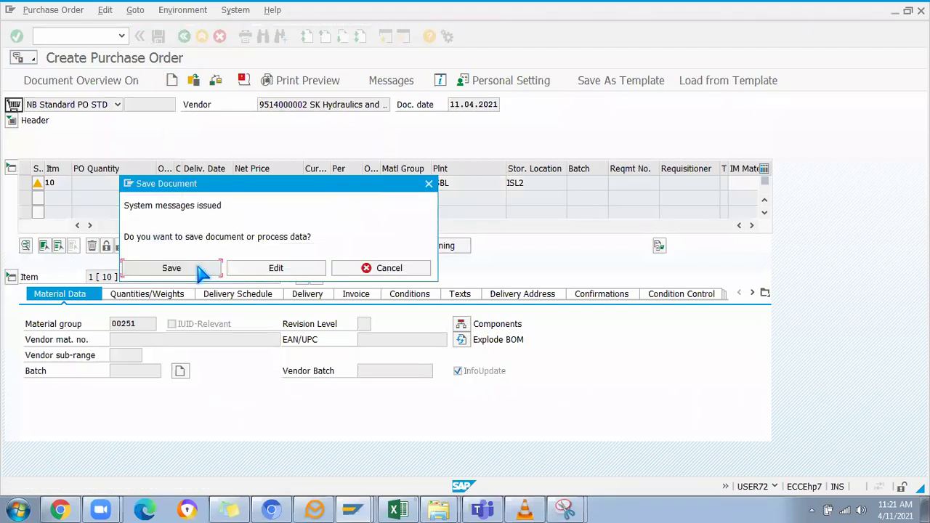
{"action": "key", "text": "Return"}
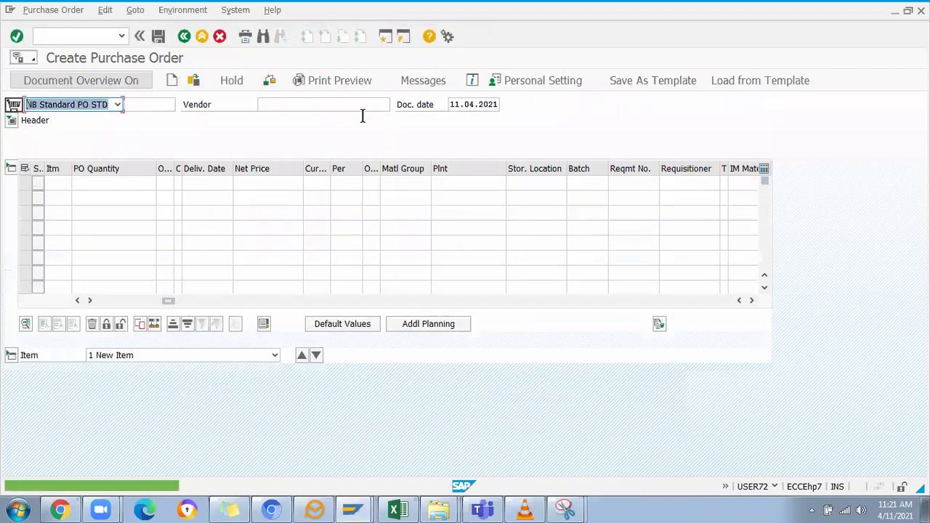
Step: Open subcontracting stock monitoring with transaction ME2O and run it for SK Hydraulics and Pneumatics
{"action": "left_click", "coordinate": [87, 34]}
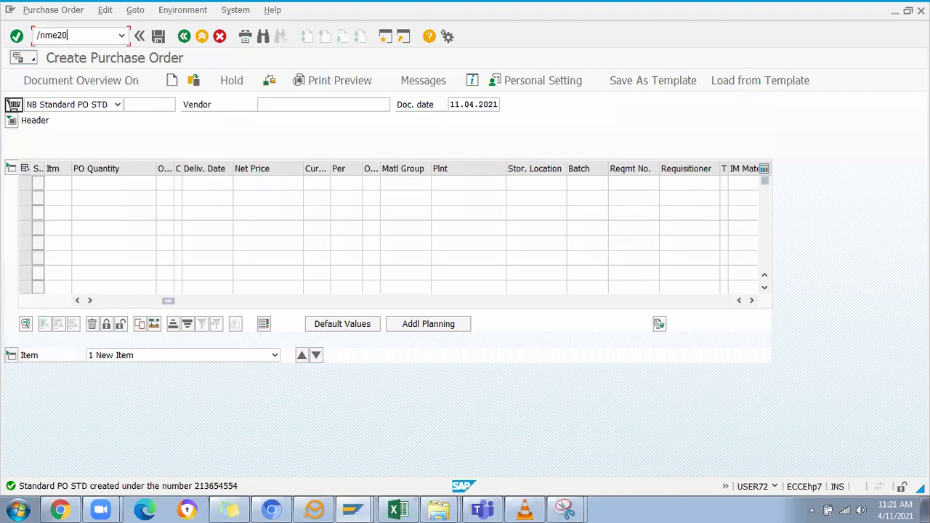
{"action": "type", "text": "/nme2o"}
{"action": "key", "text": "Return"}
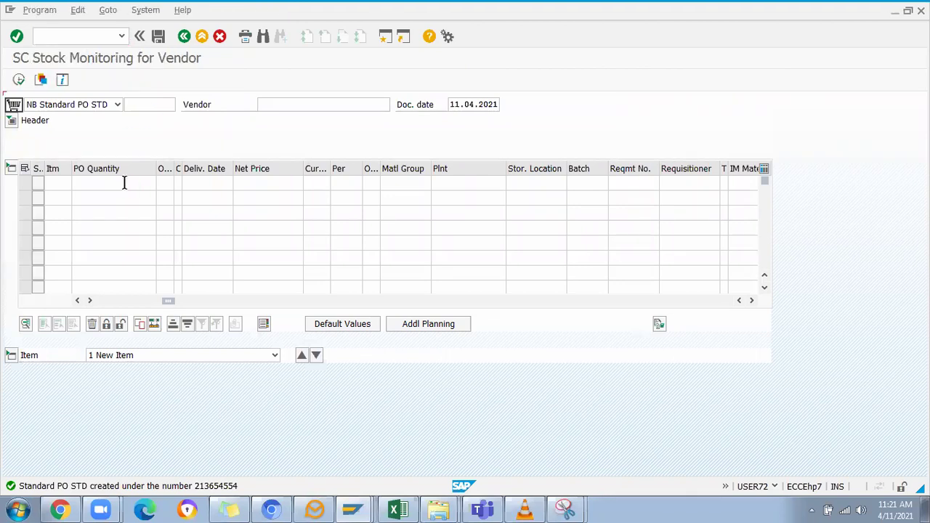
{"action": "left_click", "coordinate": [19, 80]}
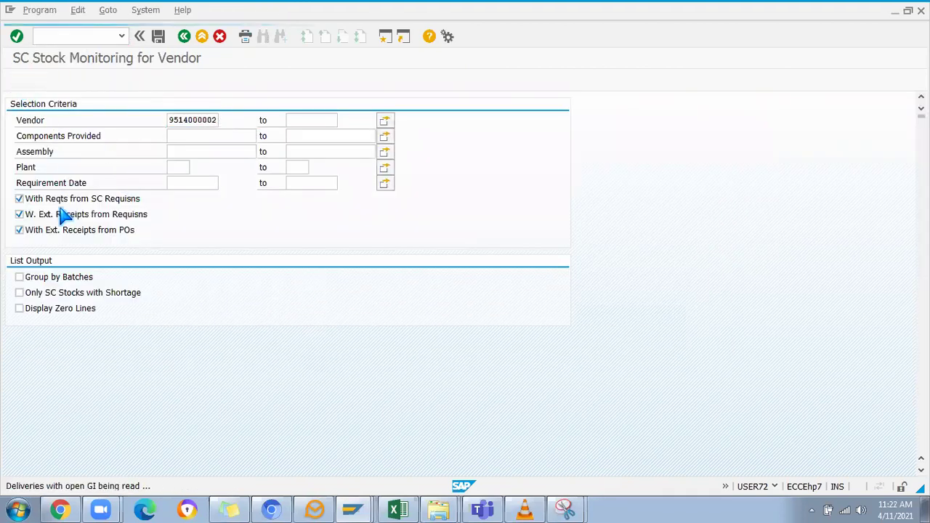
Step: Post the goods issue of the Grease, Barrel, Piston and Piston Rod components to the subcontracting vendor
{"action": "left_click", "coordinate": [13, 172]}
{"action": "left_click", "coordinate": [13, 208]}
{"action": "left_click", "coordinate": [13, 242]}
{"action": "left_click", "coordinate": [14, 277]}
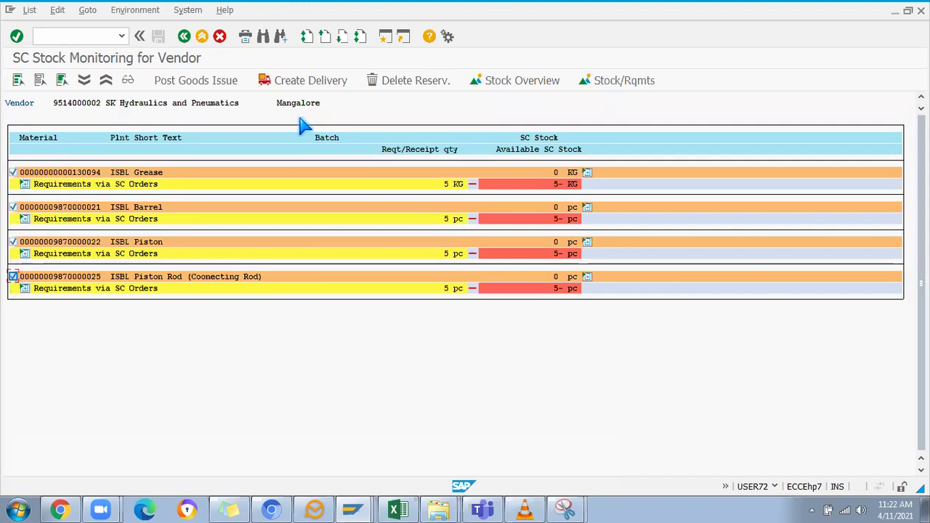
{"action": "left_click", "coordinate": [205, 81]}
{"action": "left_click", "coordinate": [227, 237]}
{"action": "left_click", "coordinate": [230, 248]}
{"action": "key", "text": "Return"}
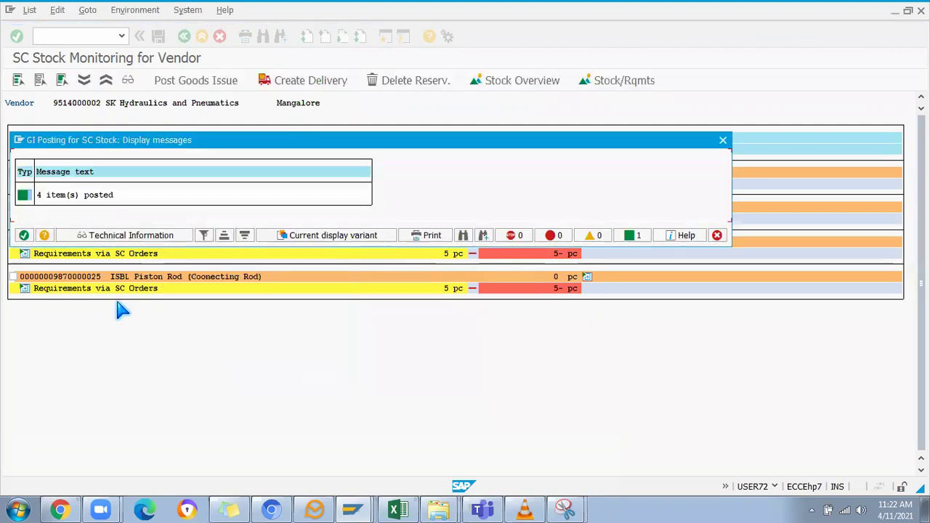
{"action": "left_click", "coordinate": [24, 235]}
Step: Open the MIGO goods movement transaction and set the action to A01 Goods Receipt for a purchase order
{"action": "type", "text": "/nmigo"}
{"action": "key", "text": "Return"}
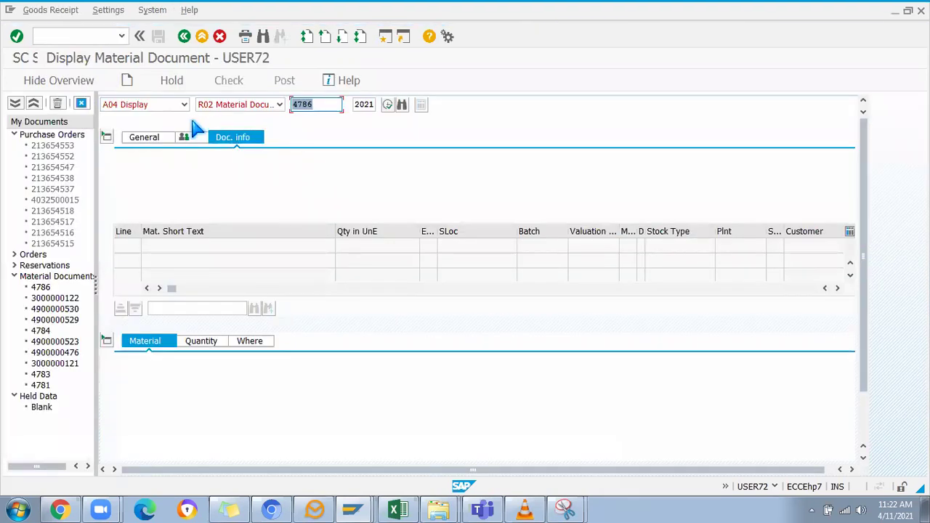
{"action": "left_click", "coordinate": [185, 105]}
{"action": "key", "text": "Return"}
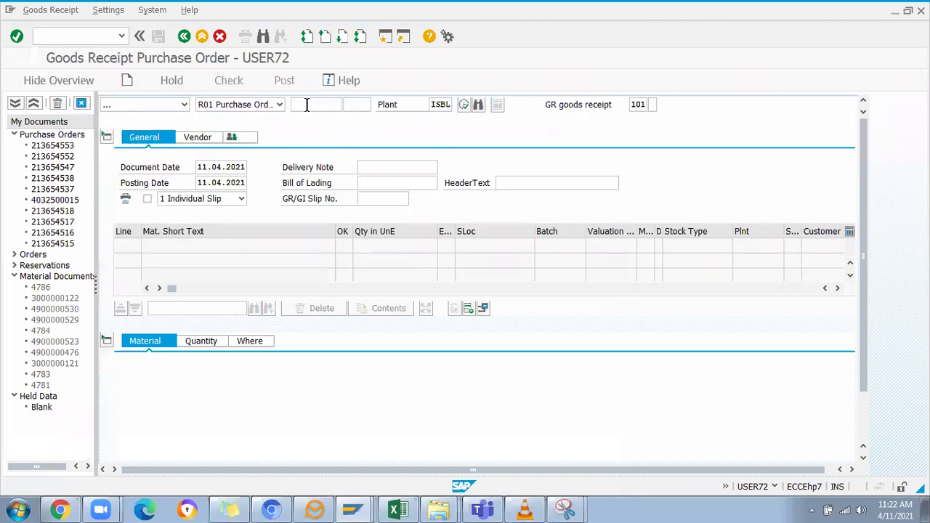
{"action": "left_click", "coordinate": [307, 104]}
{"action": "key", "text": "ctrl+v"}
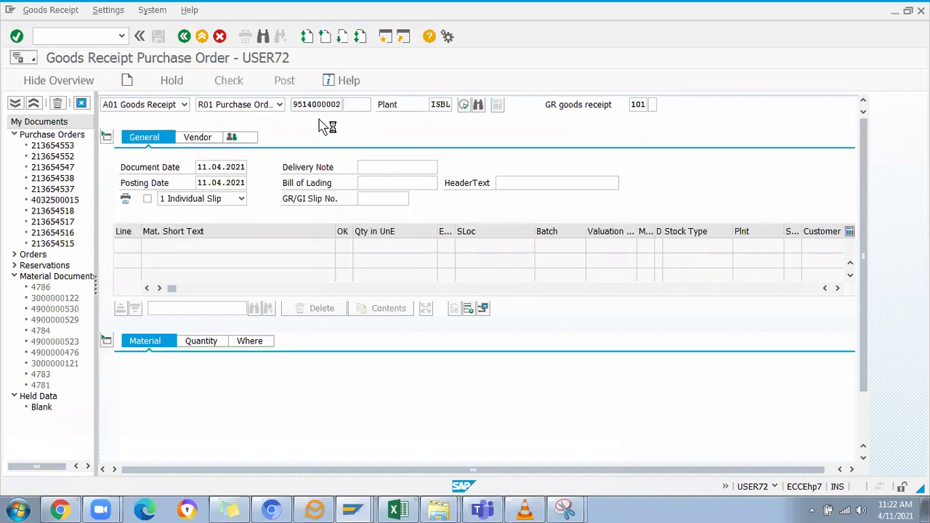
{"action": "key", "text": "Return"}
{"action": "key", "text": "BackSpace"}
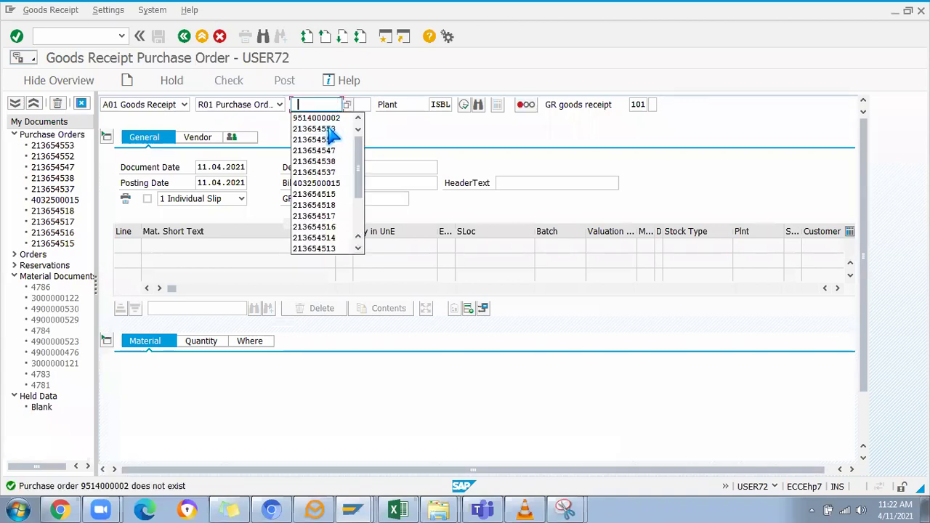
Step: Load the newly created purchase order, mark its Hydraulic Cylinder item as OK, and post the goods receipt for 5 pc
{"action": "left_click", "coordinate": [330, 129]}
{"action": "key", "text": "BackSpace"}
{"action": "type", "text": "4554"}
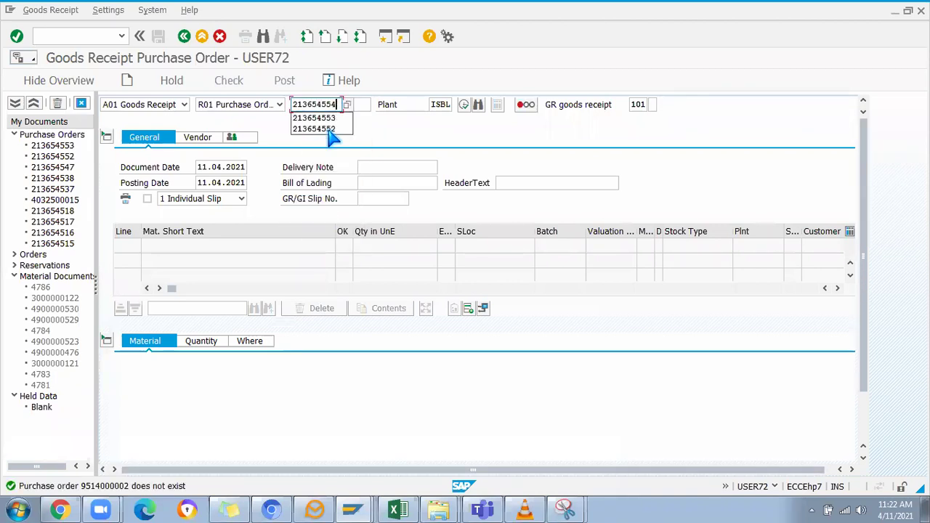
{"action": "key", "text": "Return"}
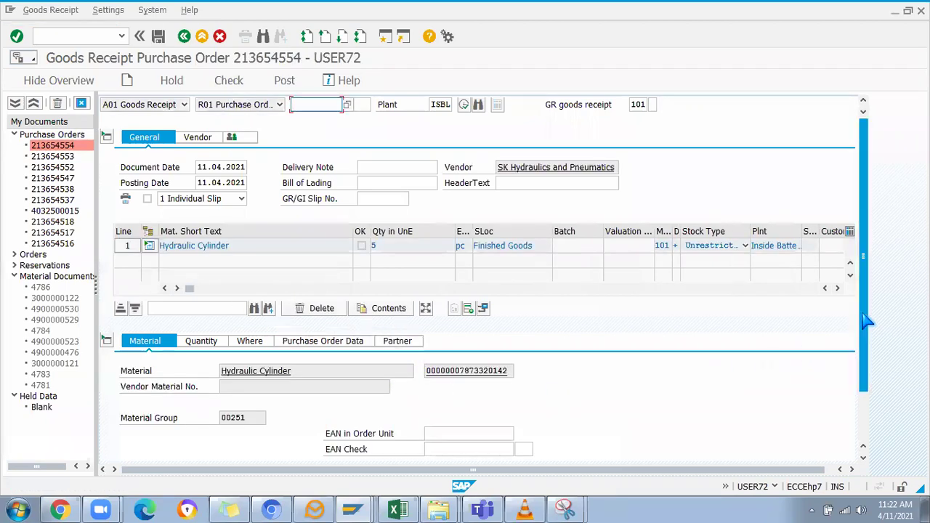
{"action": "scroll", "coordinate": [865, 291], "scroll_direction": "down", "scroll_amount": 2}
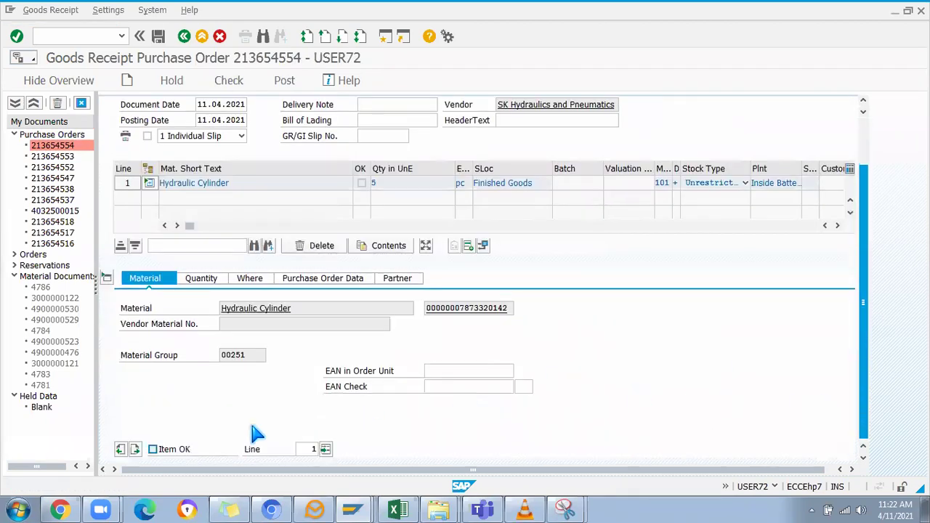
{"action": "left_click", "coordinate": [152, 450]}
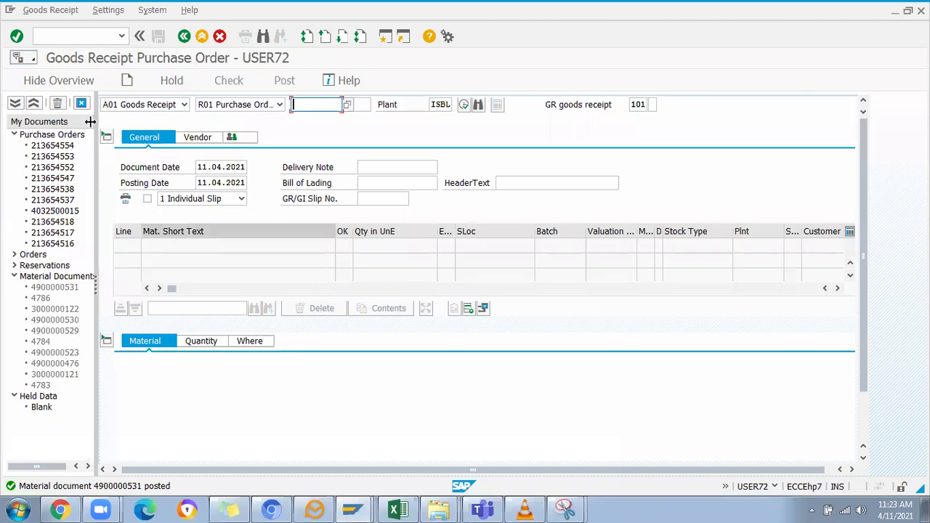
Step: Set the goods movement action to A11 Subsequent Adjustment and load the newly created Hydraulic Cylinder purchase order
{"action": "left_click", "coordinate": [186, 105]}
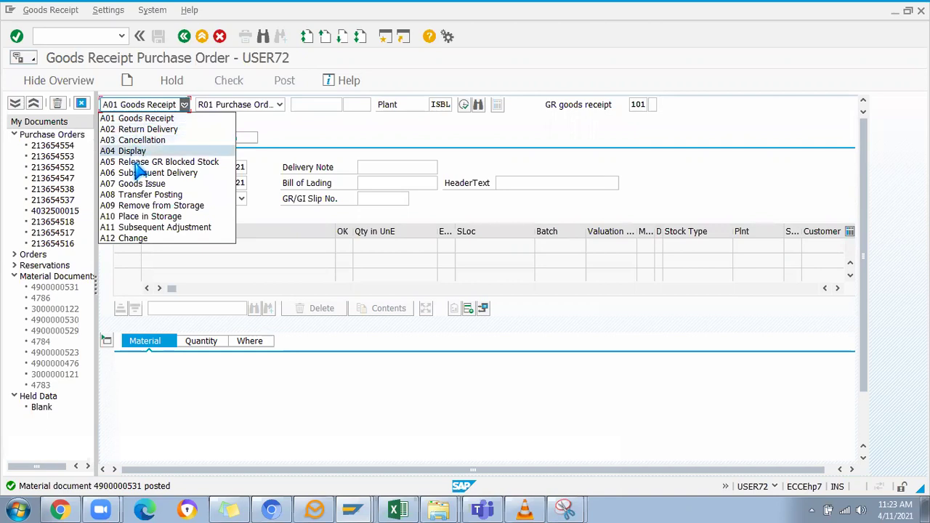
{"action": "left_click", "coordinate": [140, 229]}
{"action": "left_click", "coordinate": [306, 106]}
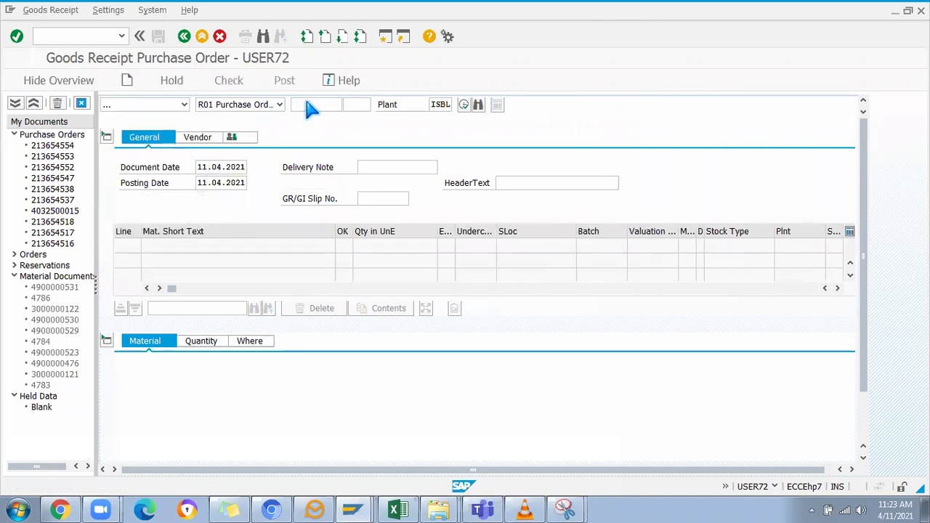
{"action": "left_click", "coordinate": [306, 106]}
{"action": "key", "text": "Return"}
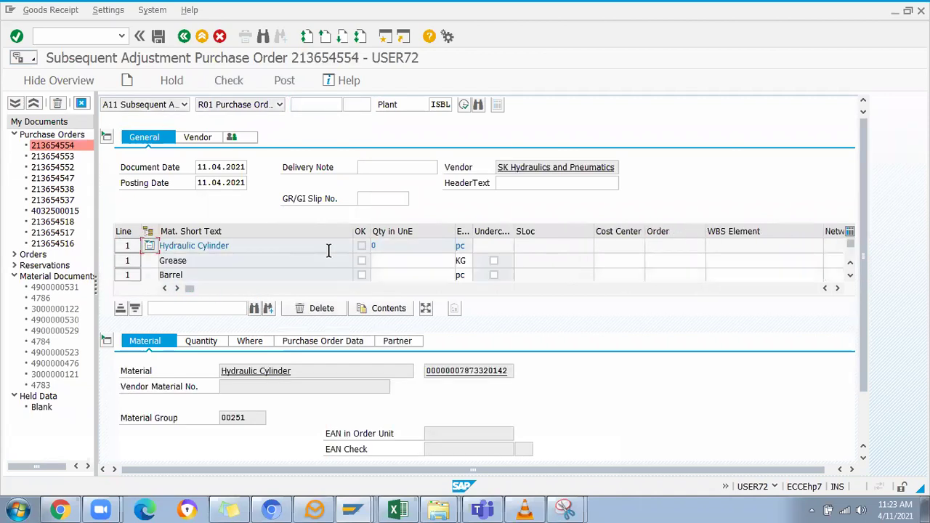
Step: Set the Grease component's quantity to 2 KG and check the subsequent adjustment with the item marked as OK
{"action": "left_click", "coordinate": [420, 261]}
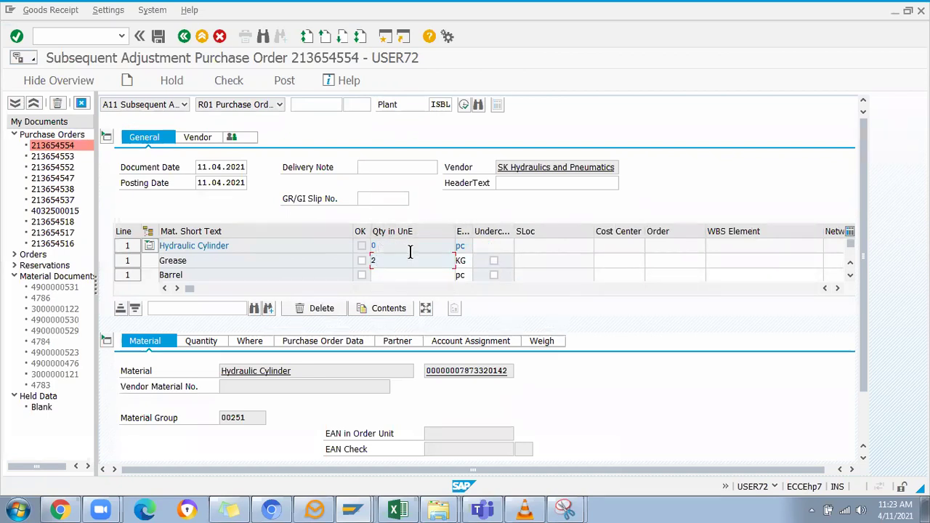
{"action": "left_click", "coordinate": [228, 79]}
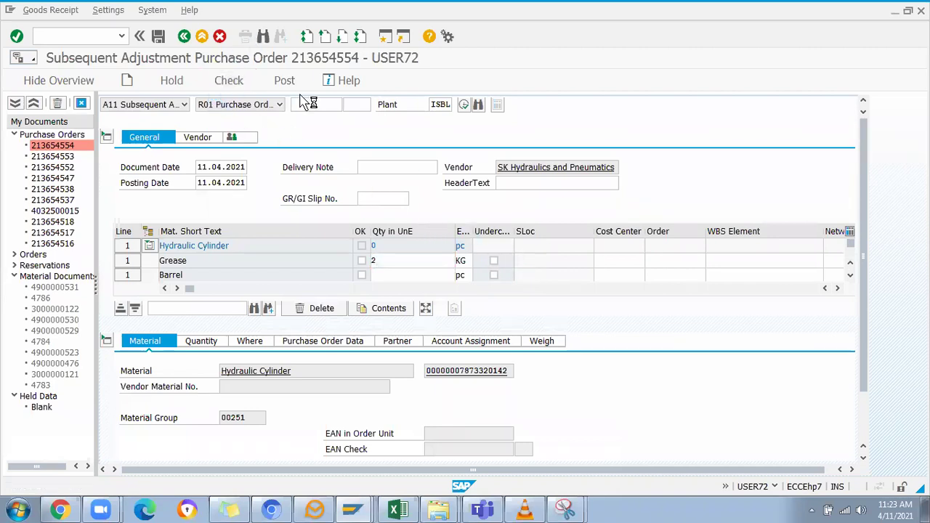
{"action": "left_click", "coordinate": [295, 82]}
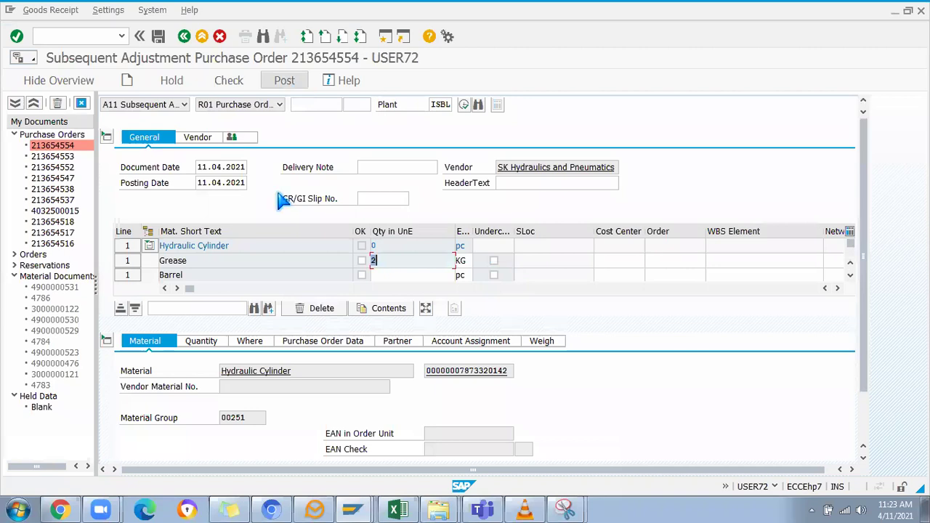
{"action": "scroll", "coordinate": [873, 296], "scroll_direction": "down", "scroll_amount": 2}
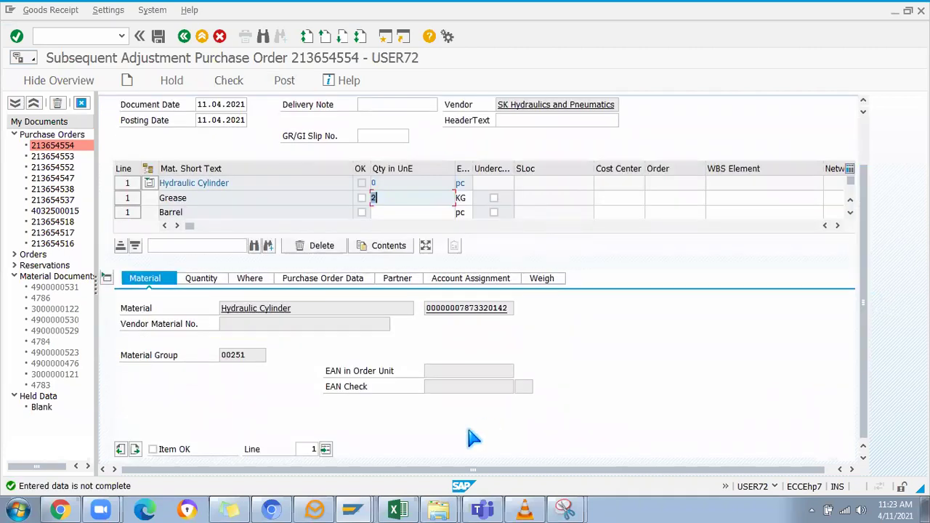
{"action": "left_click", "coordinate": [229, 80]}
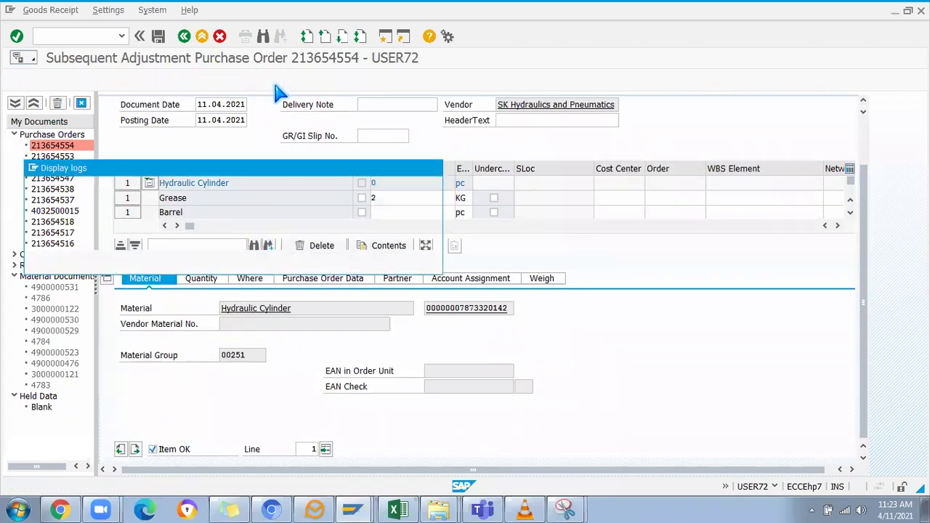
{"action": "left_click", "coordinate": [37, 263]}
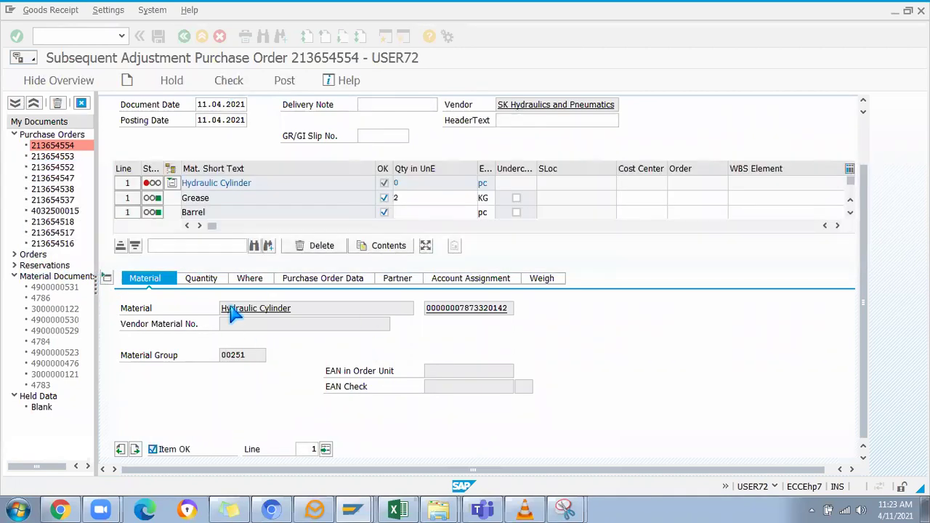
Step: Set the reason for movement of the Hydraulic Cylinder item to 0002 Short qty and recheck the adjustment
{"action": "left_click", "coordinate": [248, 280]}
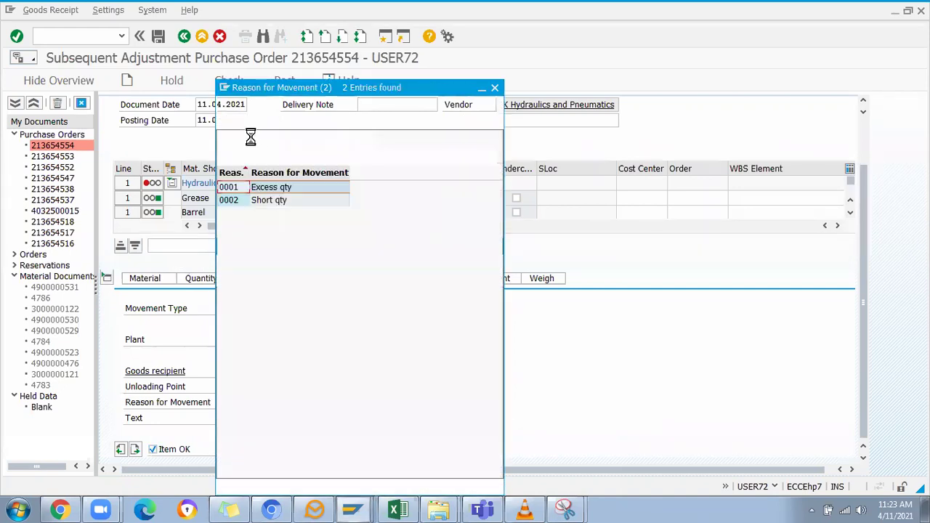
{"action": "double_click", "coordinate": [231, 202]}
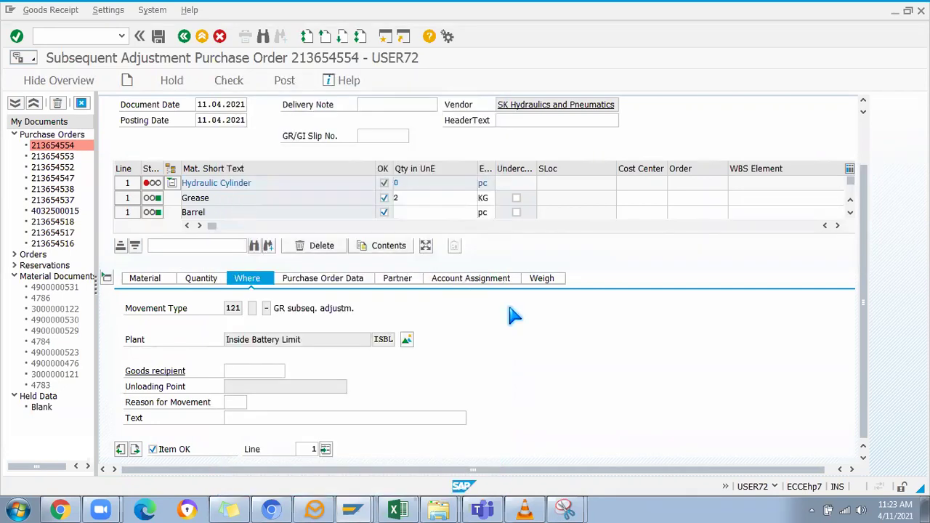
{"action": "left_click", "coordinate": [240, 80]}
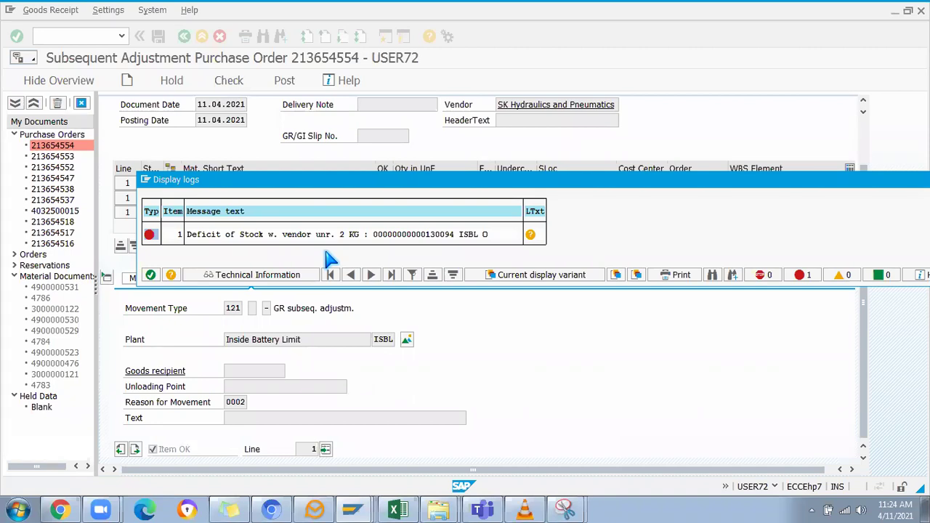
{"action": "left_click", "coordinate": [153, 277]}
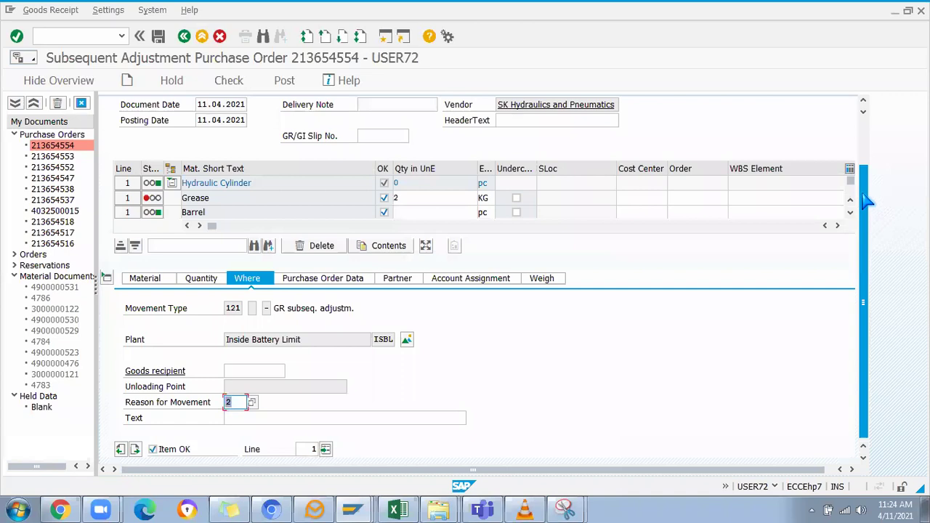
Step: Restart the MIGO transaction and set it to A08 Transfer Posting with movement type 541
{"action": "left_click_drag", "start_coordinate": [870, 204], "coordinate": [869, 163]}
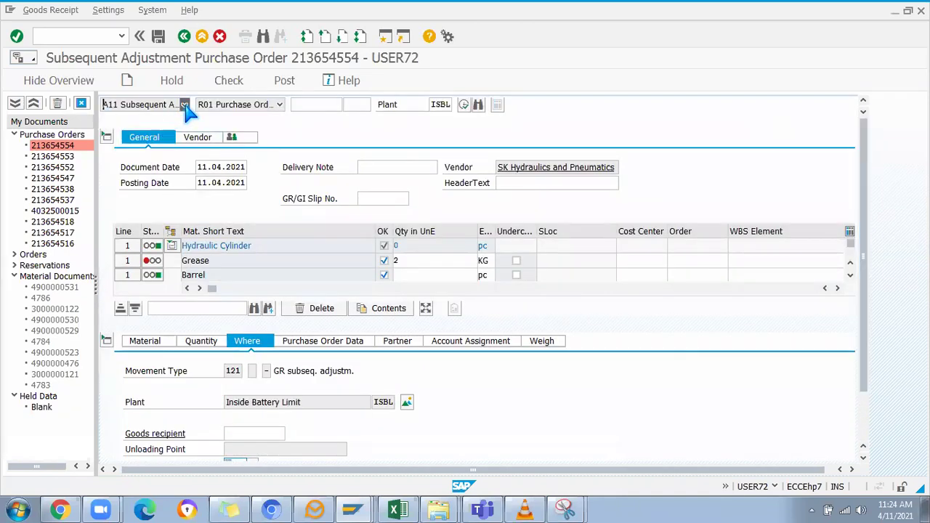
{"action": "left_click", "coordinate": [186, 104]}
{"action": "left_click", "coordinate": [64, 36]}
{"action": "type", "text": "/nm"}
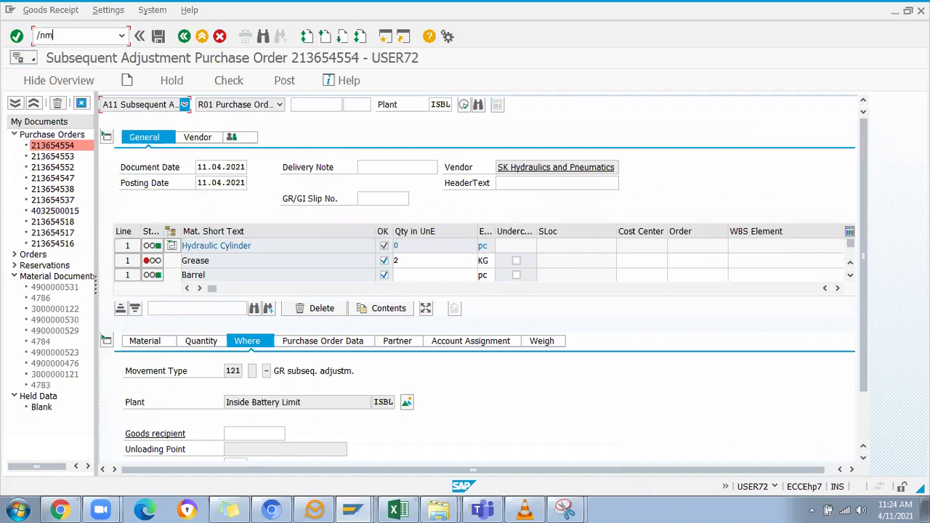
{"action": "type", "text": "igo"}
{"action": "key", "text": "Return"}
{"action": "left_click", "coordinate": [185, 104]}
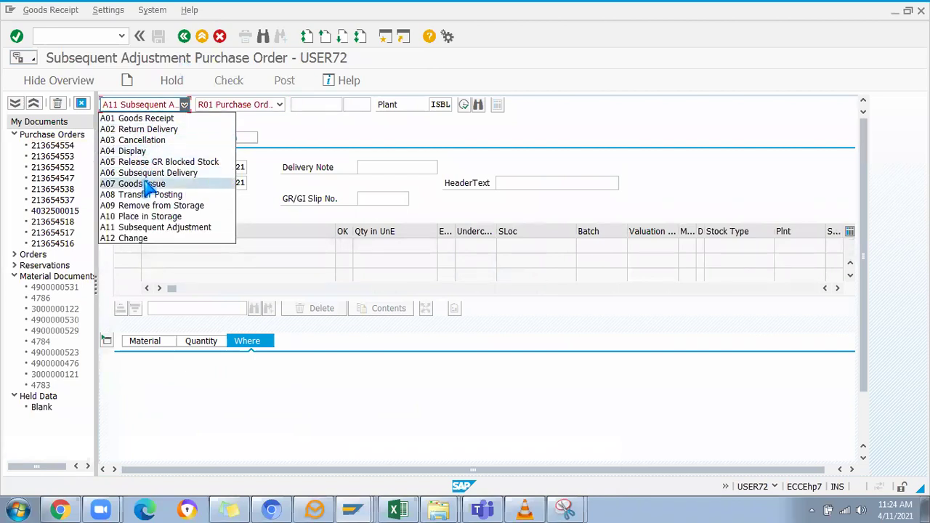
{"action": "left_click", "coordinate": [138, 194]}
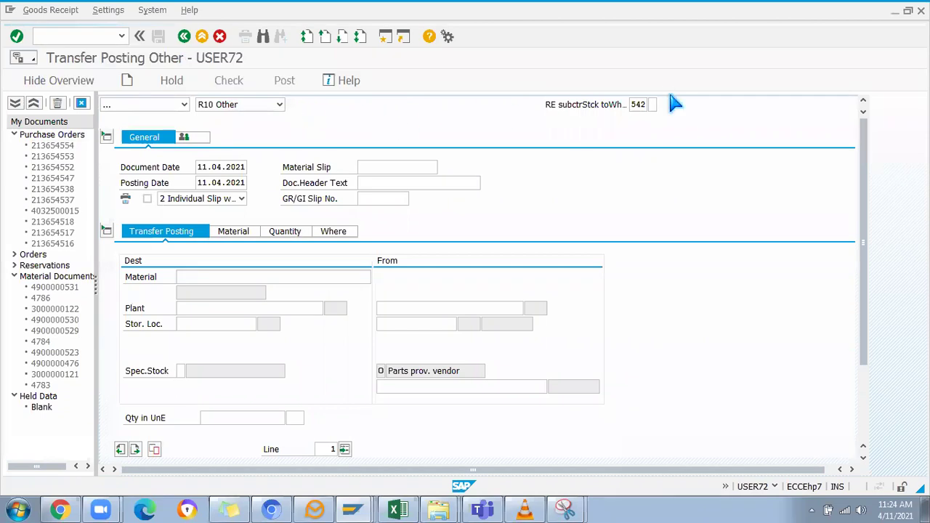
{"action": "key", "text": "BackSpace"}
{"action": "type", "text": "1"}
{"action": "key", "text": "Return"}
Step: Enter material 130094 (Grease), plant ISBL and storage location ISL1 as the source of the transfer posting
{"action": "left_click", "coordinate": [209, 277]}
{"action": "left_click", "coordinate": [213, 284]}
{"action": "left_click", "coordinate": [189, 310]}
{"action": "left_click", "coordinate": [194, 321]}
{"action": "left_click", "coordinate": [194, 324]}
{"action": "left_click", "coordinate": [195, 338]}
{"action": "left_click", "coordinate": [418, 305]}
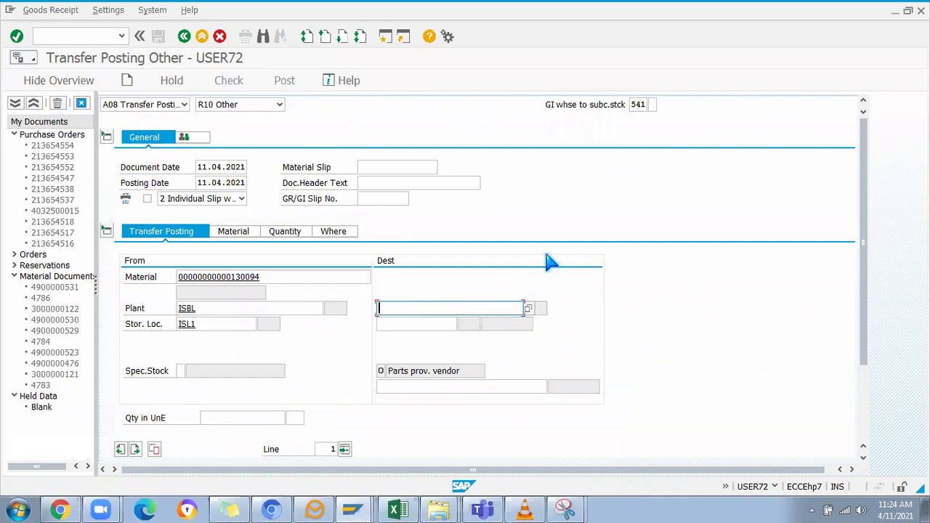
{"action": "key", "text": "Return"}
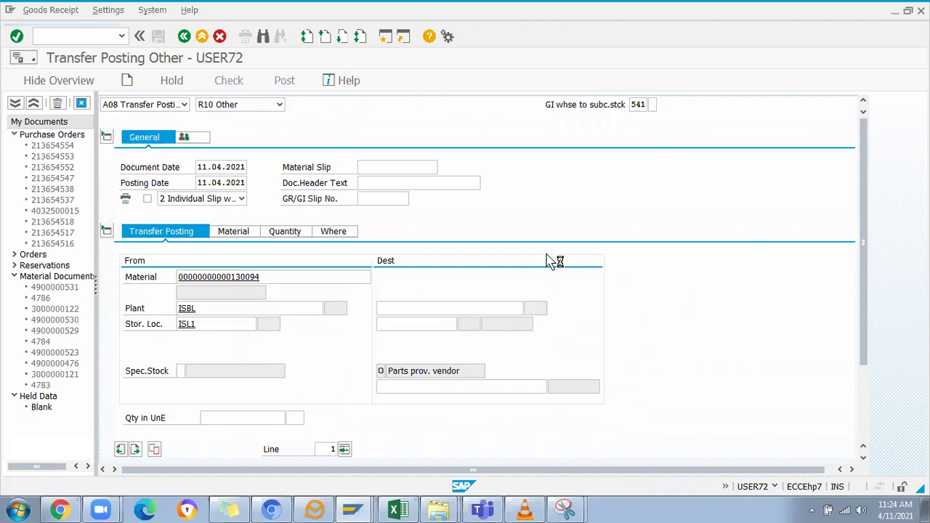
Step: Assign SK Hydraulics and Pneumatics as the destination vendor for the parts provided
{"action": "left_click", "coordinate": [404, 389]}
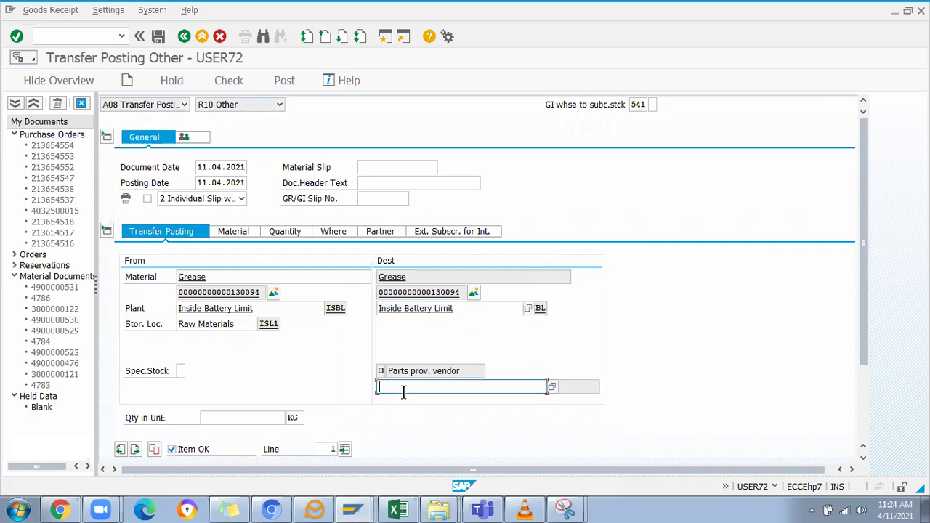
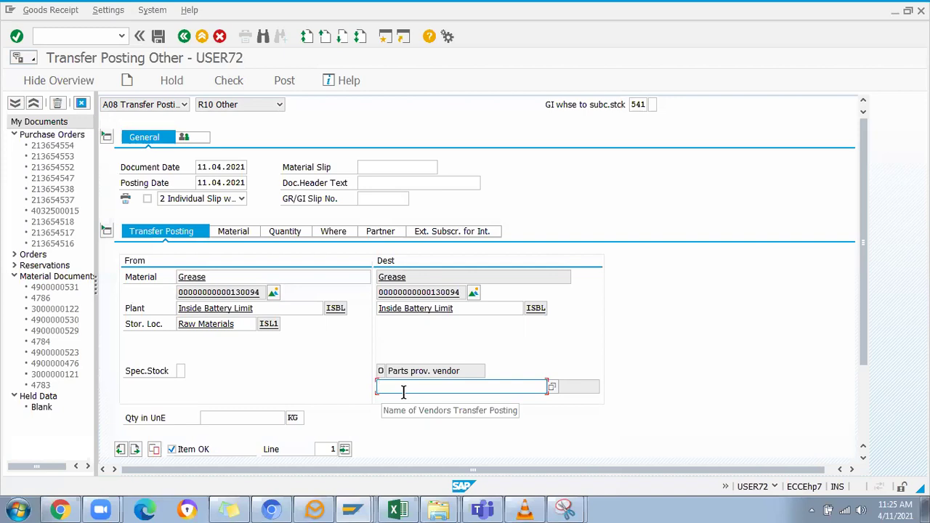
{"action": "left_click", "coordinate": [404, 391]}
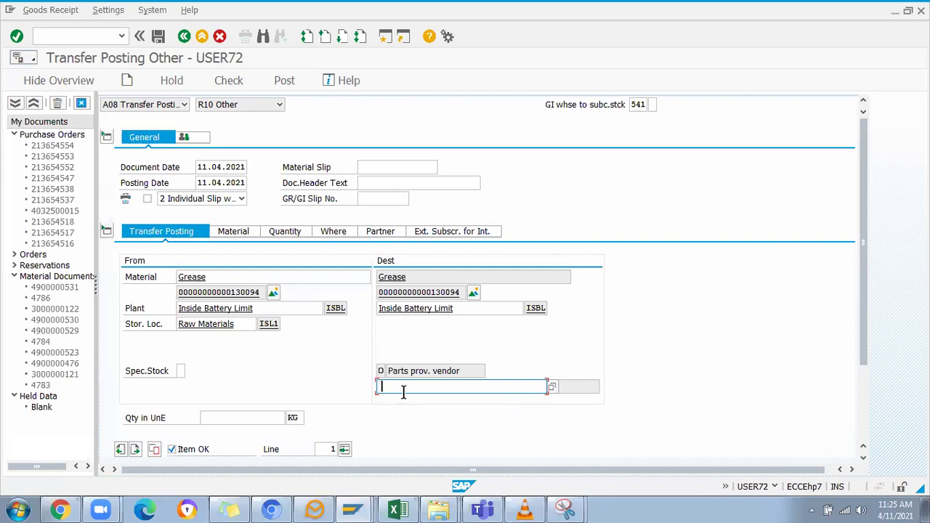
{"action": "left_click", "coordinate": [407, 402]}
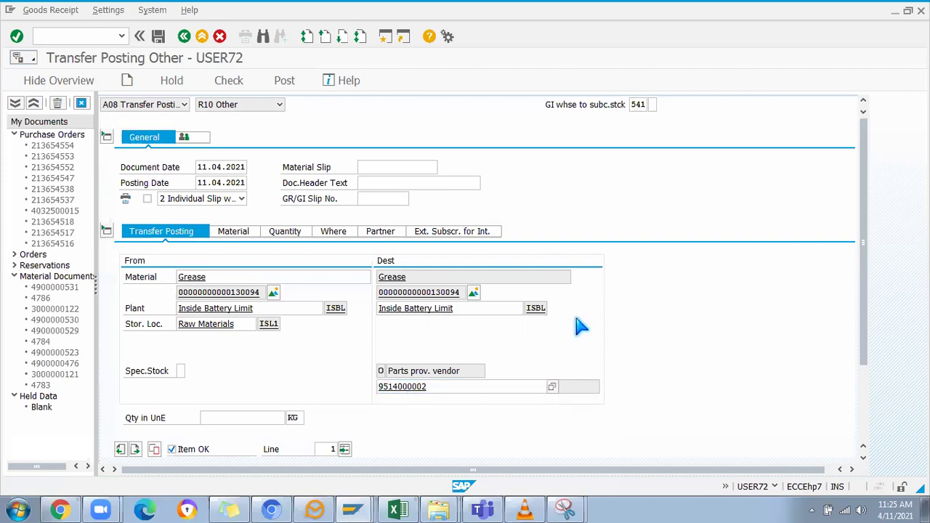
{"action": "key", "text": "Return"}
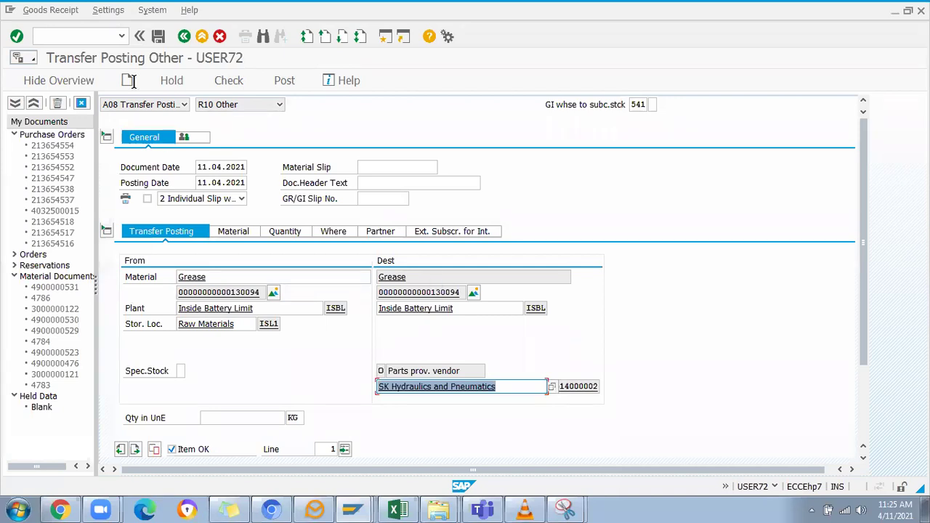
Step: Set the Grease transfer quantity to 2 KG and check the document
{"action": "left_click", "coordinate": [241, 235]}
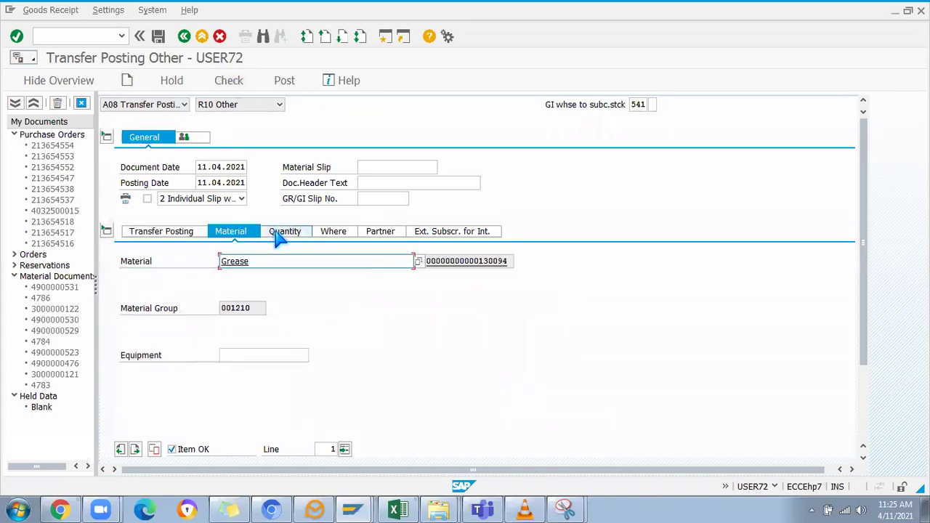
{"action": "left_click", "coordinate": [280, 232]}
{"action": "type", "text": "2"}
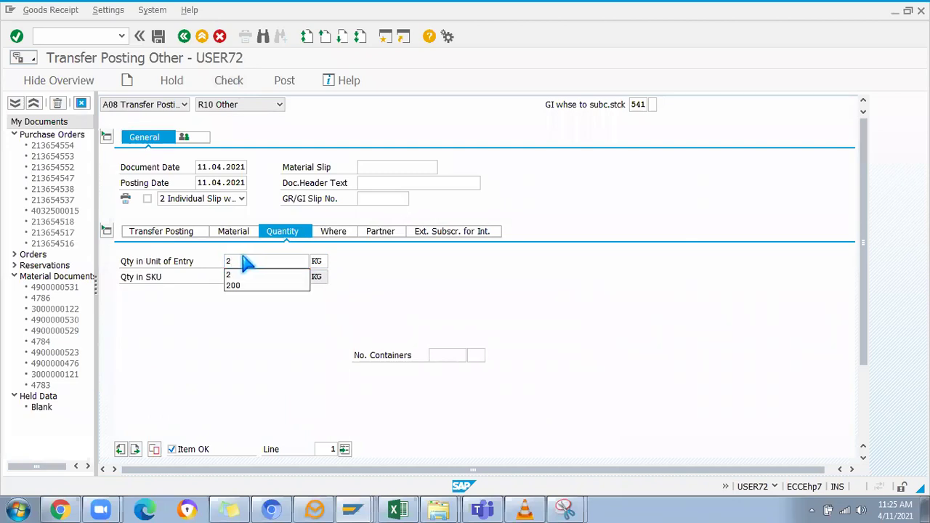
{"action": "key", "text": "Return"}
{"action": "left_click", "coordinate": [228, 80]}
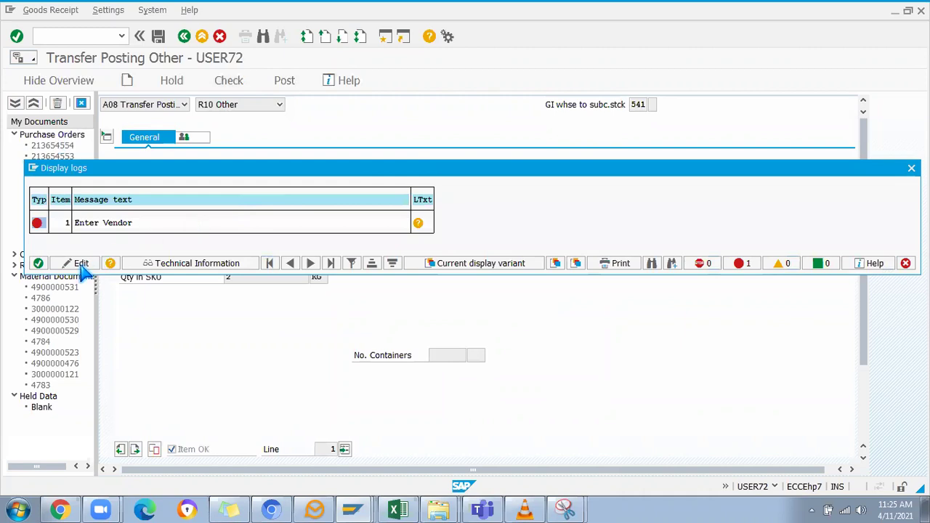
{"action": "key", "text": "Return"}
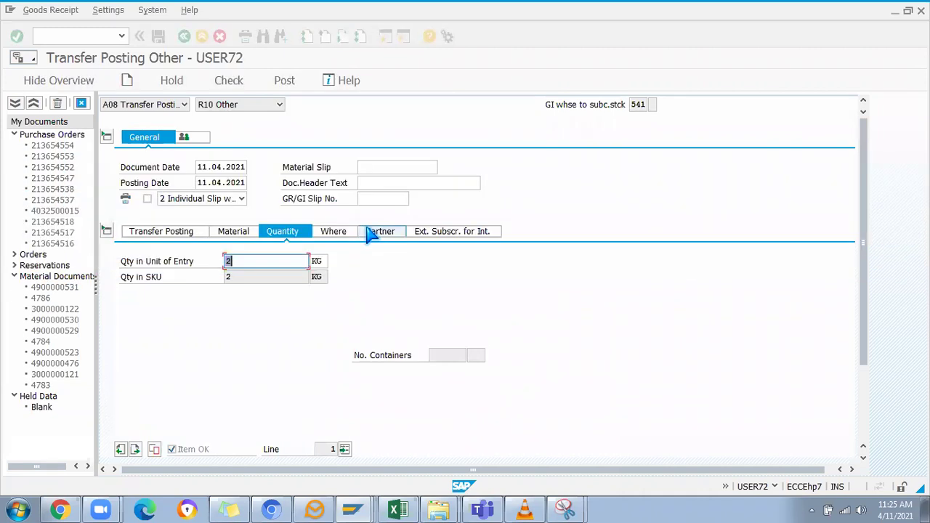
Step: Enter SK Hydraulics and Pneumatics as the partner vendor, then check and post the transfer posting
{"action": "left_click", "coordinate": [375, 232]}
{"action": "left_click", "coordinate": [249, 260]}
{"action": "left_click", "coordinate": [249, 270]}
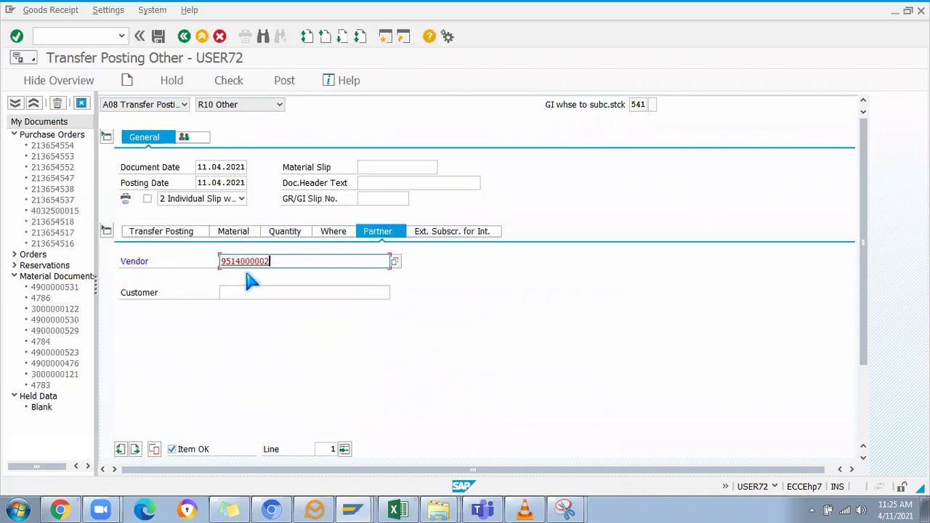
{"action": "left_click", "coordinate": [231, 83]}
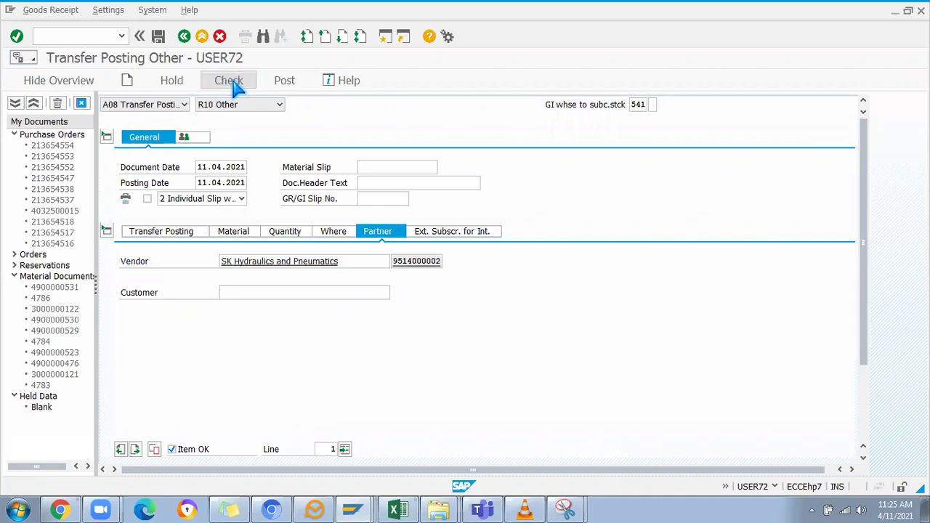
{"action": "left_click", "coordinate": [288, 86]}
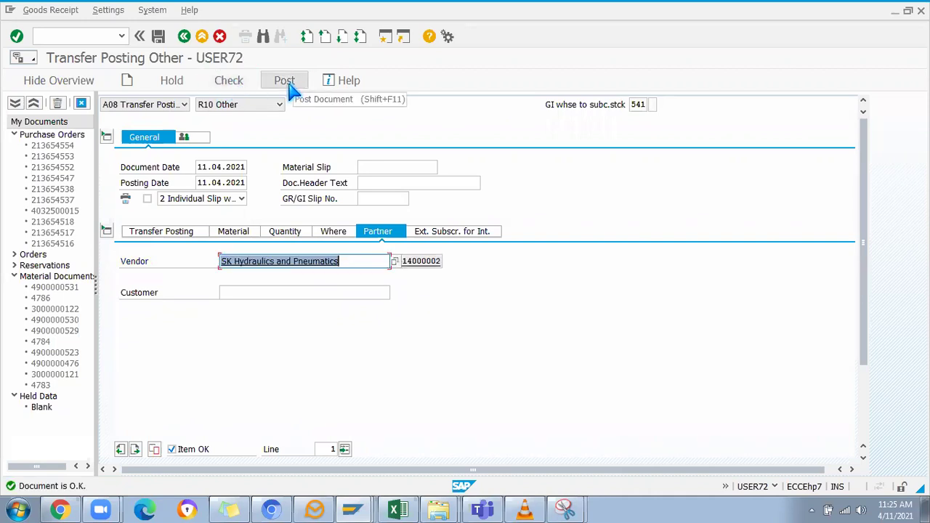
{"action": "left_click", "coordinate": [288, 85]}
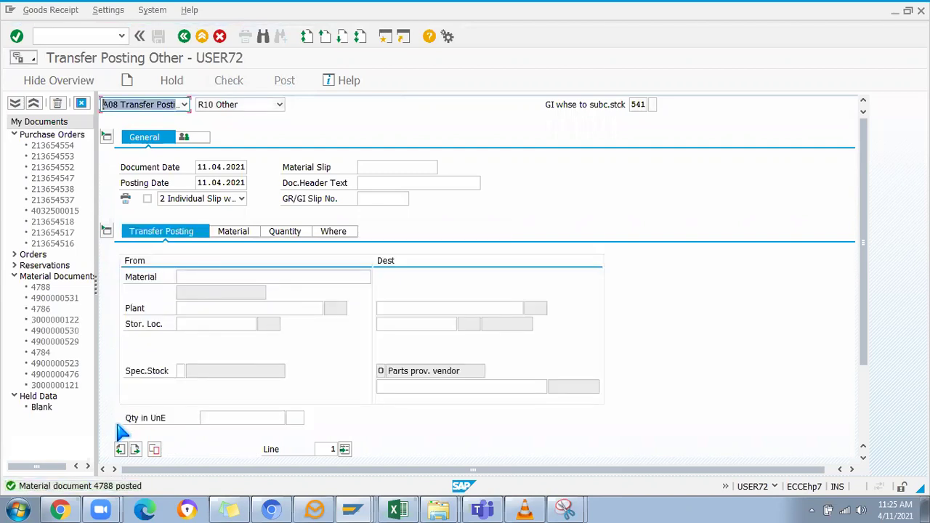
Step: Open the stock overview with transaction MMBE and run it for Grease, material 130094, in plant ISBL
{"action": "left_click", "coordinate": [59, 40]}
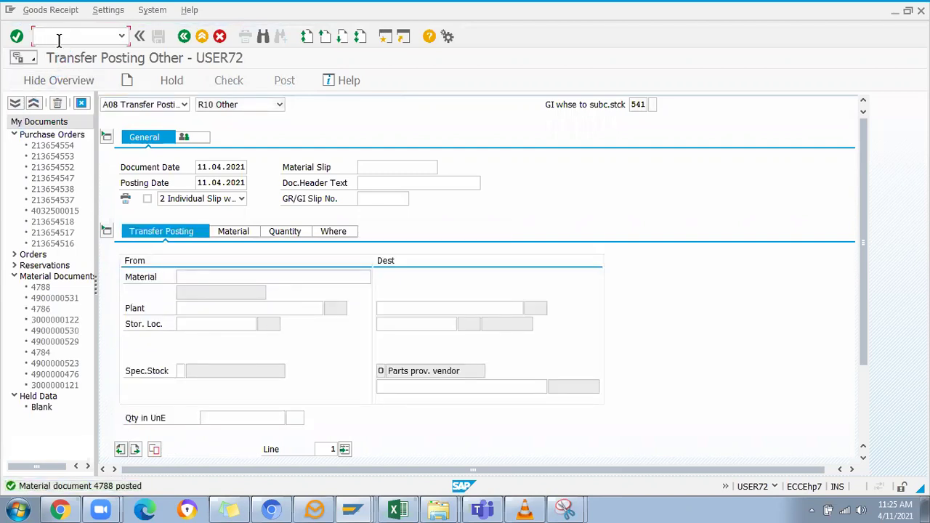
{"action": "type", "text": "/nmmbe"}
{"action": "key", "text": "Return"}
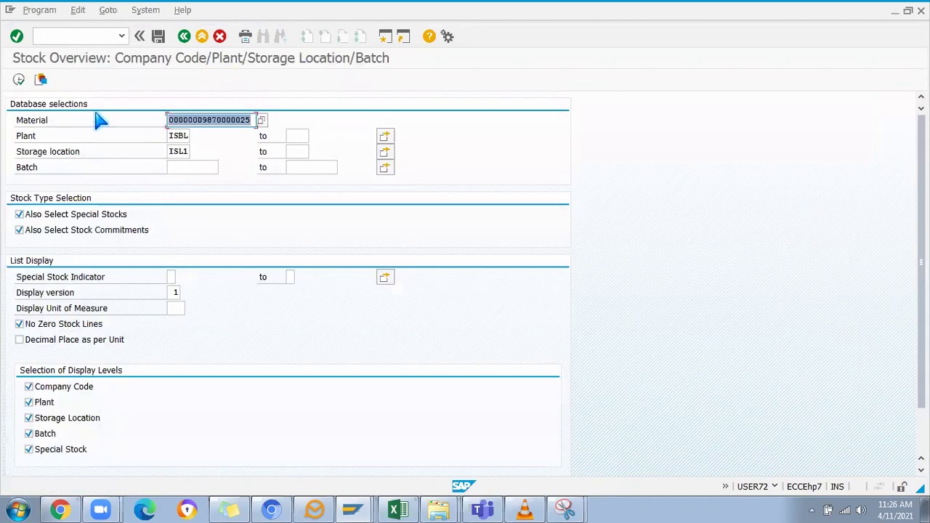
{"action": "type", "text": "1"}
{"action": "left_click", "coordinate": [200, 130]}
{"action": "left_click", "coordinate": [20, 80]}
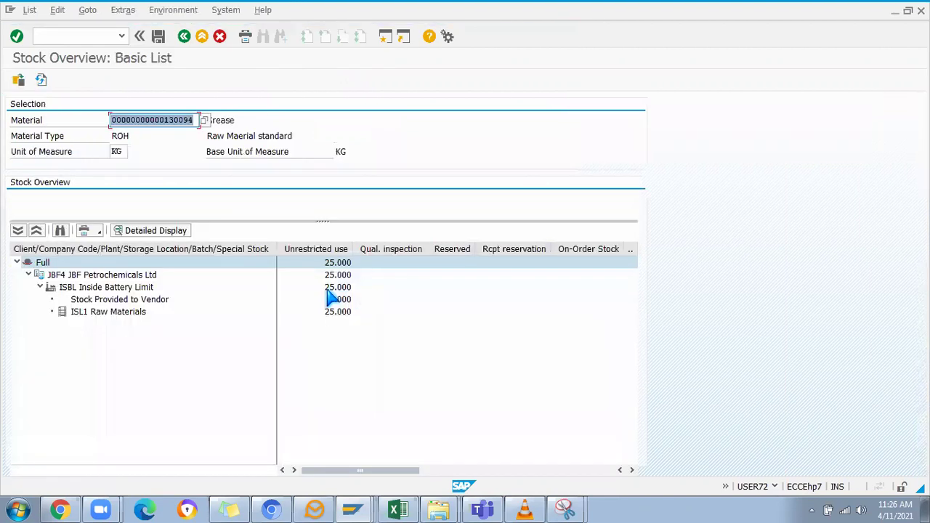
Step: Examine the unrestricted Grease quantity on the Stock Provided to Vendor line of the stock overview
{"action": "left_click", "coordinate": [348, 303]}
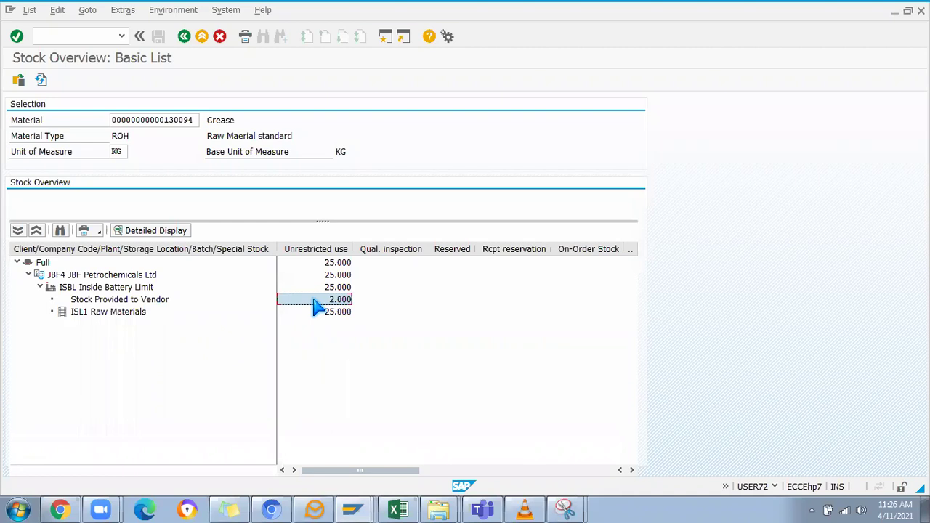
{"action": "double_click", "coordinate": [318, 302]}
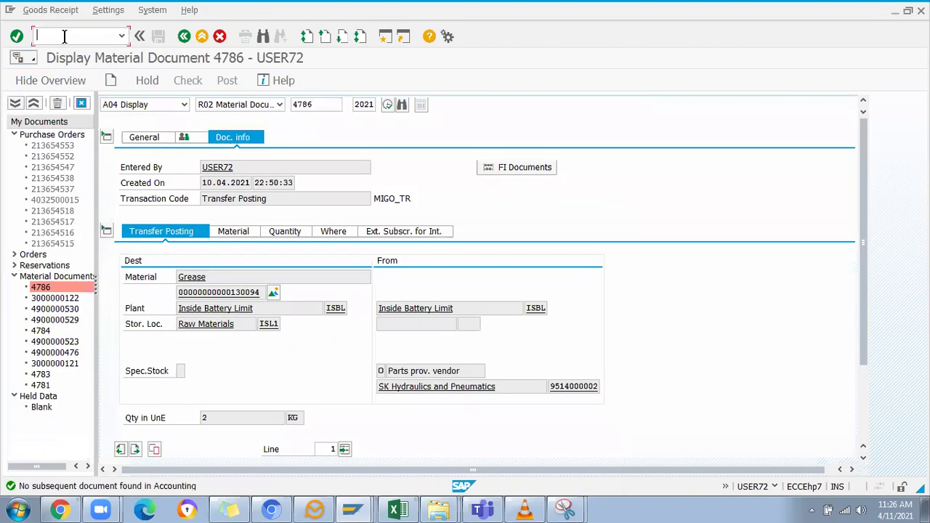
Step: Restart the goods movement transaction as A11 Subsequent Adjustment against a purchase order and load the latest Hydraulic Cylinder order
{"action": "key", "text": "Return"}
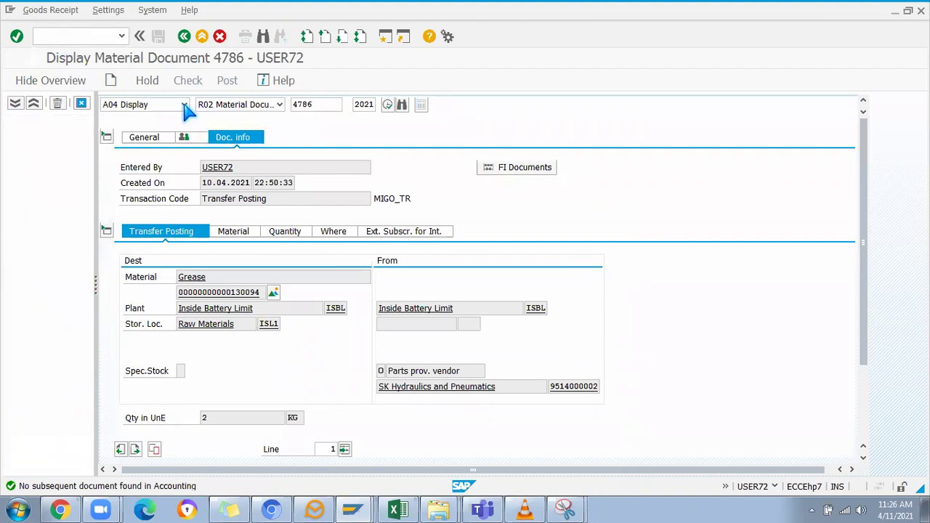
{"action": "left_click", "coordinate": [184, 104]}
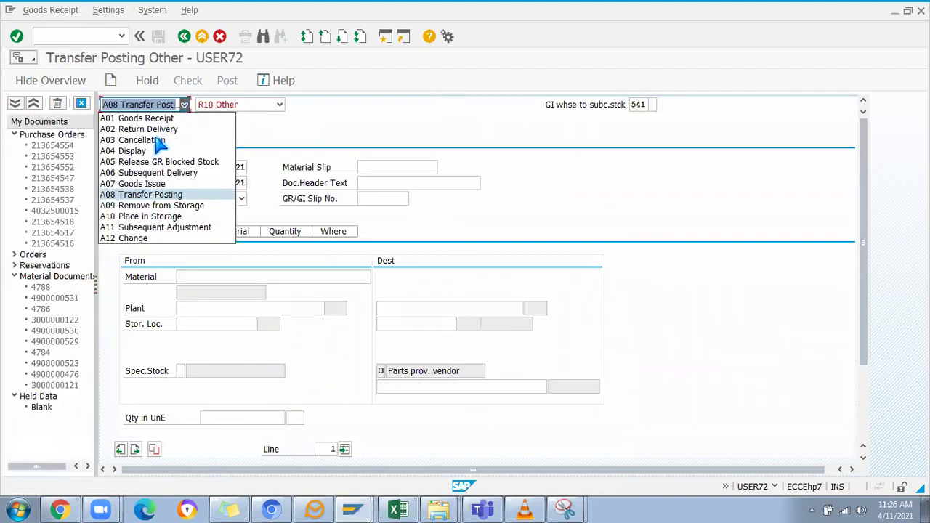
{"action": "left_click", "coordinate": [152, 228]}
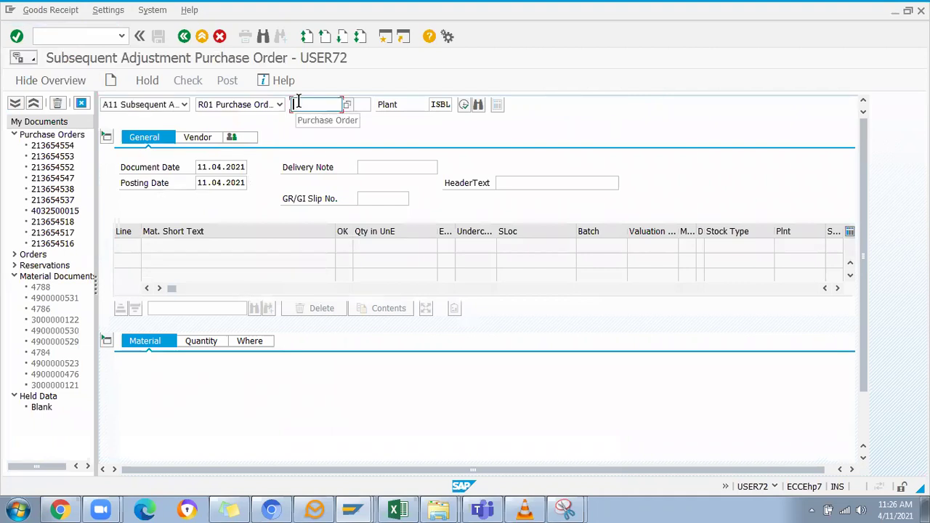
{"action": "left_click", "coordinate": [298, 104]}
{"action": "left_click", "coordinate": [320, 122]}
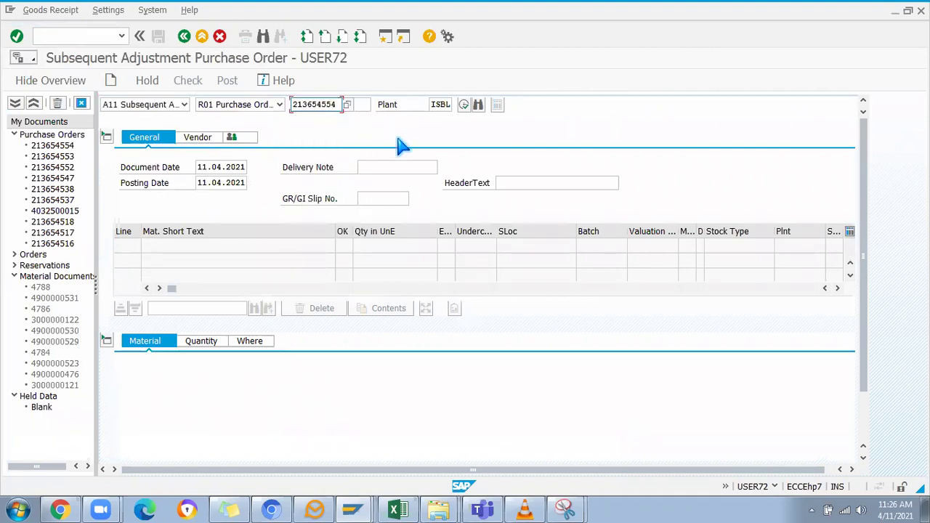
{"action": "key", "text": "Return"}
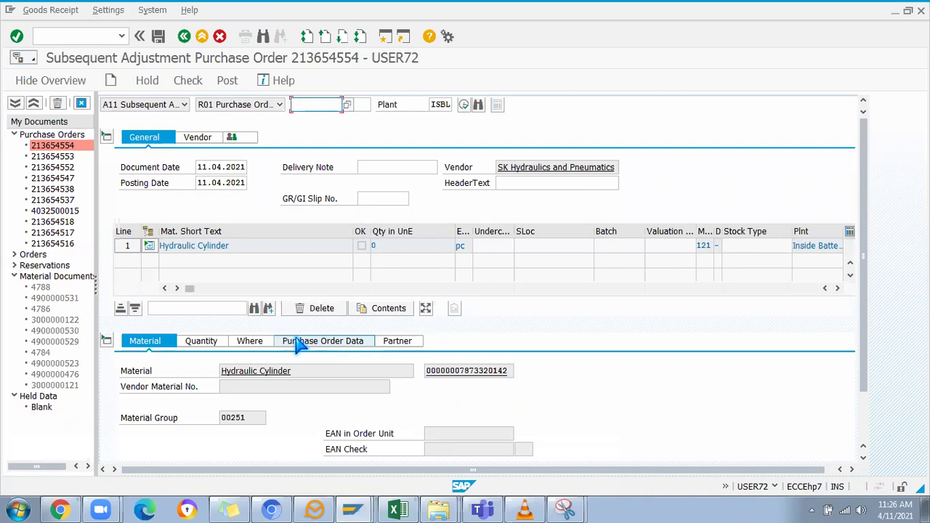
Step: Review the Hydraulic Cylinder item's purchase order data, movement type and quantity details
{"action": "left_click", "coordinate": [298, 346]}
{"action": "left_click", "coordinate": [203, 344]}
{"action": "left_click", "coordinate": [246, 342]}
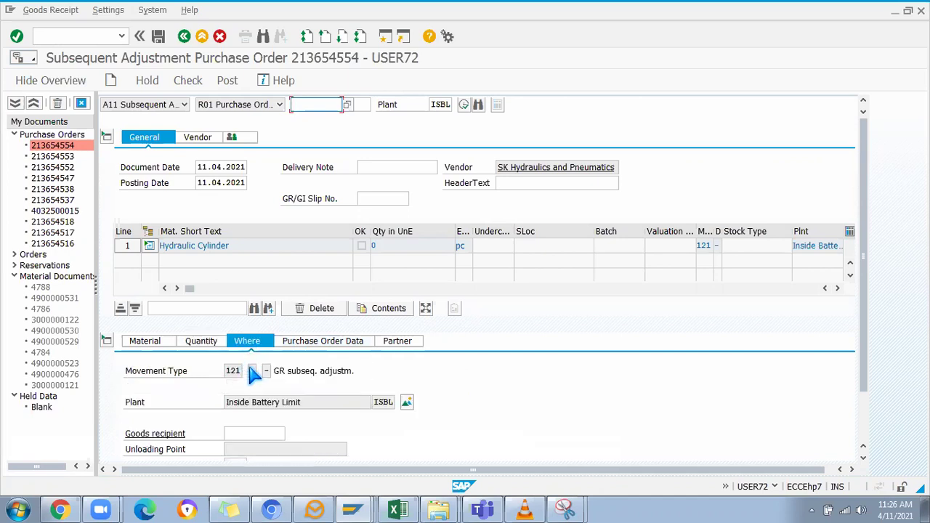
{"action": "left_click", "coordinate": [203, 342]}
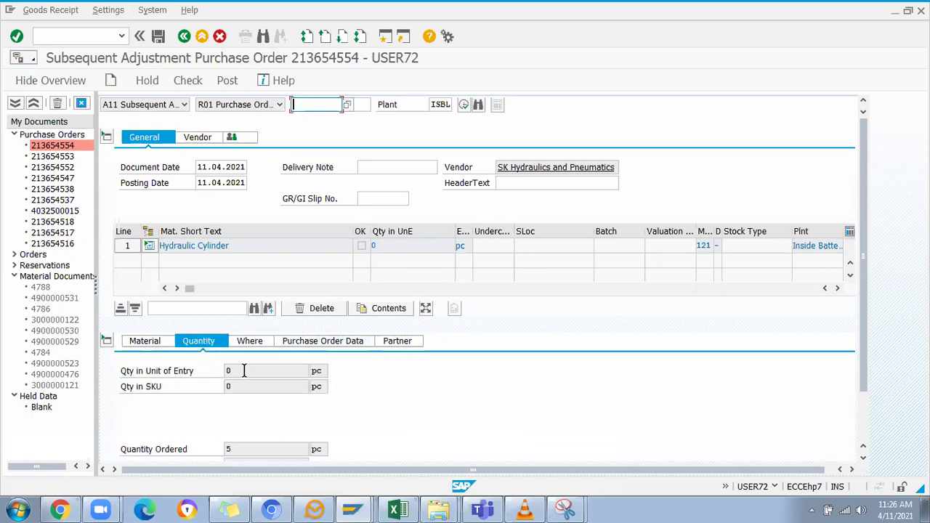
Step: Expand the components of the Hydraulic Cylinder item, enter 2 KG for Grease, and mark the item as OK
{"action": "left_click", "coordinate": [148, 248]}
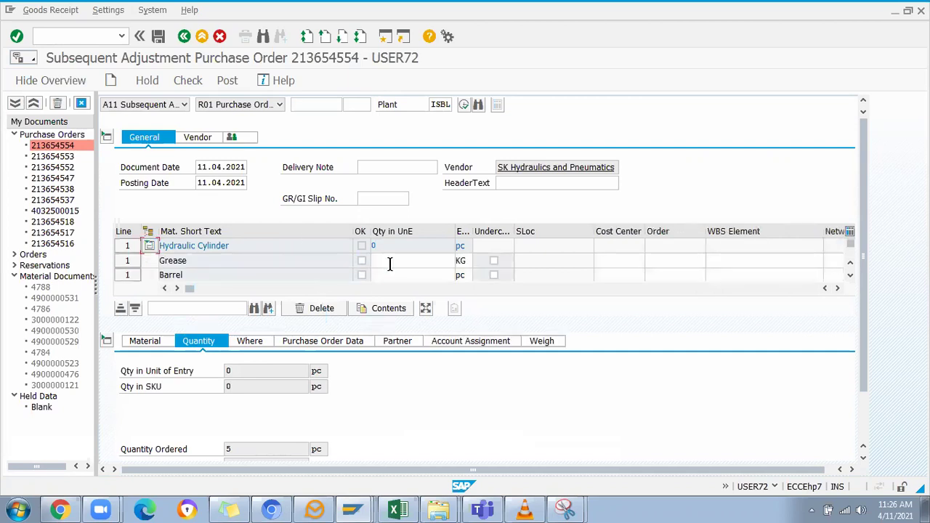
{"action": "left_click", "coordinate": [390, 264]}
{"action": "type", "text": "2"}
{"action": "key", "text": "Return"}
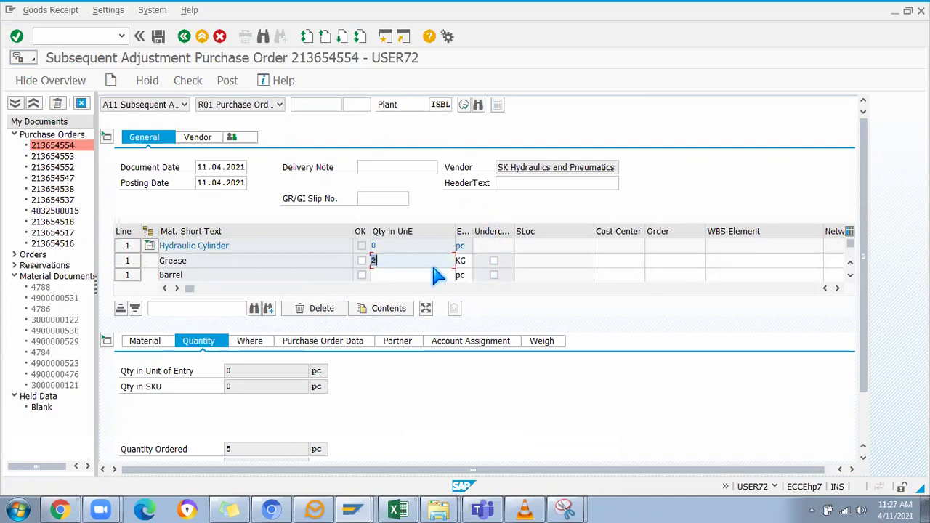
{"action": "left_click", "coordinate": [186, 81]}
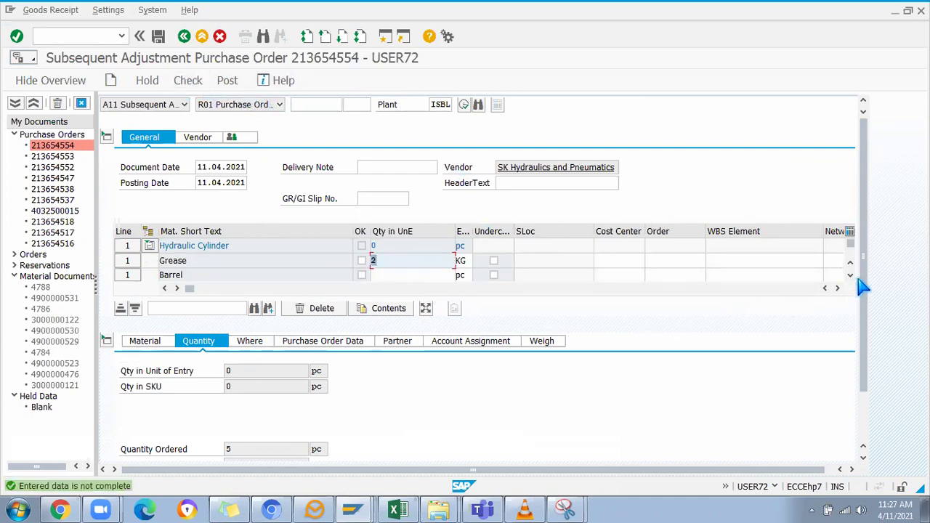
{"action": "scroll", "coordinate": [862, 291], "scroll_direction": "down", "scroll_amount": 3}
{"action": "left_click", "coordinate": [152, 449]}
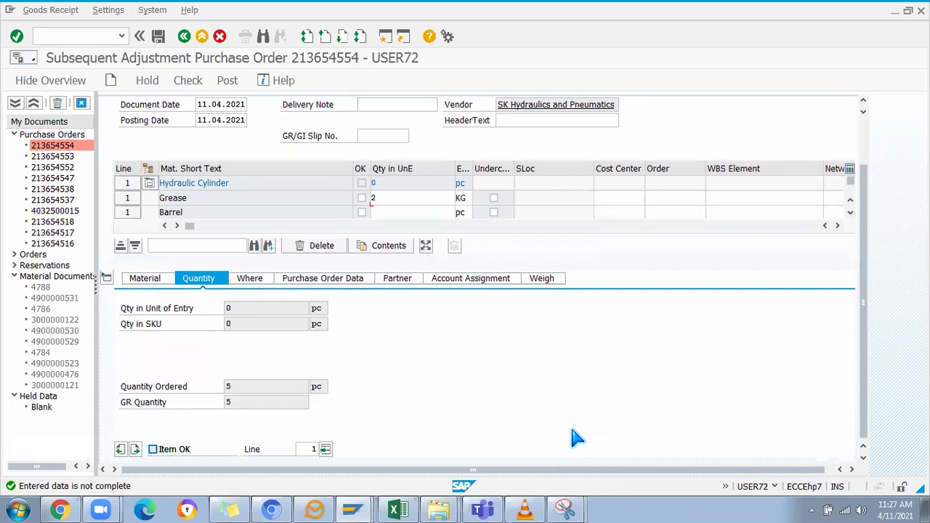
Step: Set the reason for movement to 0002 (Short qty), then check and post the subsequent adjustment
{"action": "left_click", "coordinate": [251, 279]}
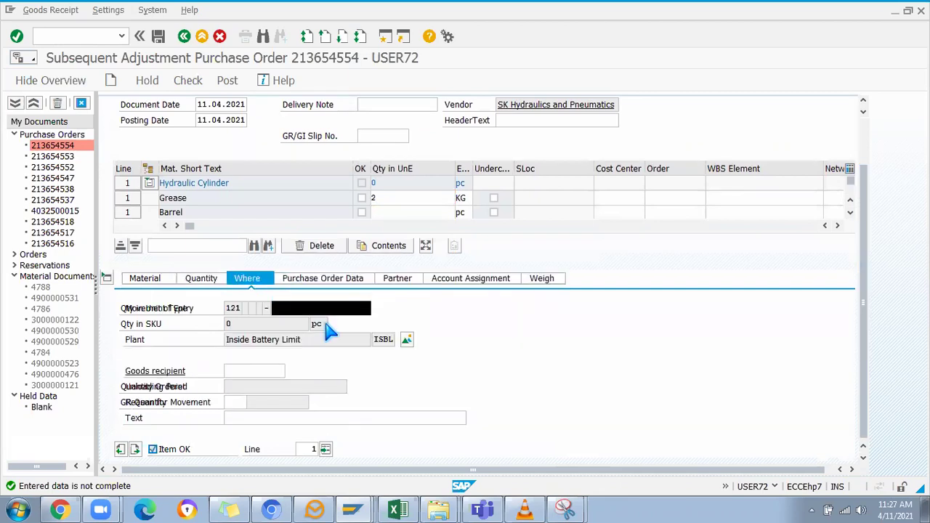
{"action": "left_click", "coordinate": [238, 404]}
{"action": "left_click", "coordinate": [253, 403]}
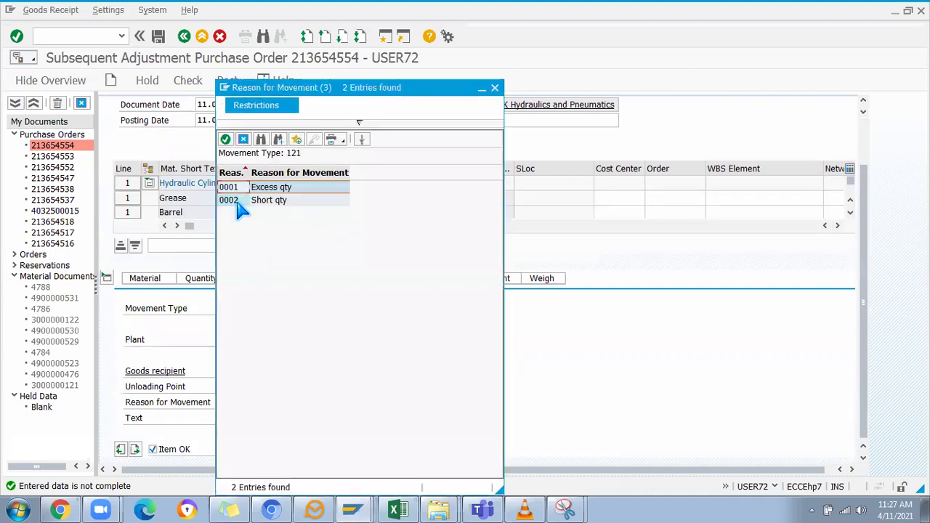
{"action": "double_click", "coordinate": [235, 200]}
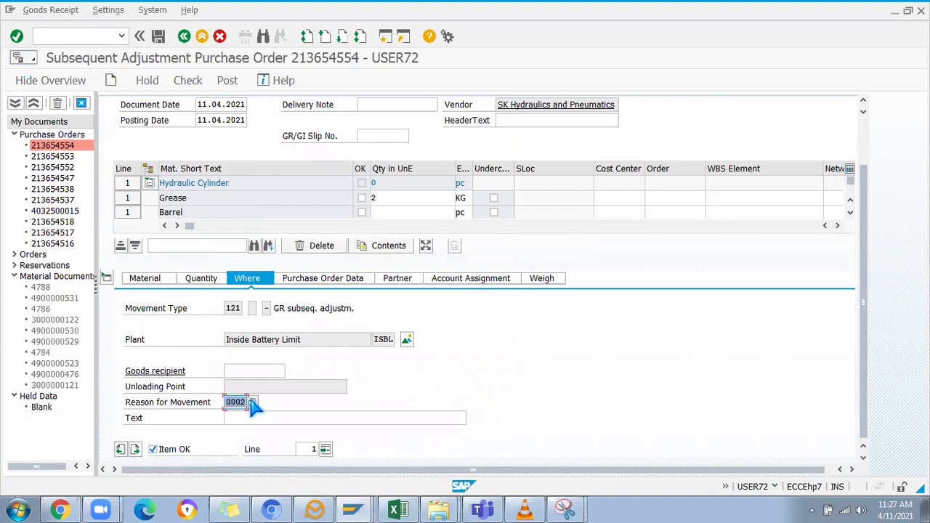
{"action": "left_click", "coordinate": [253, 403]}
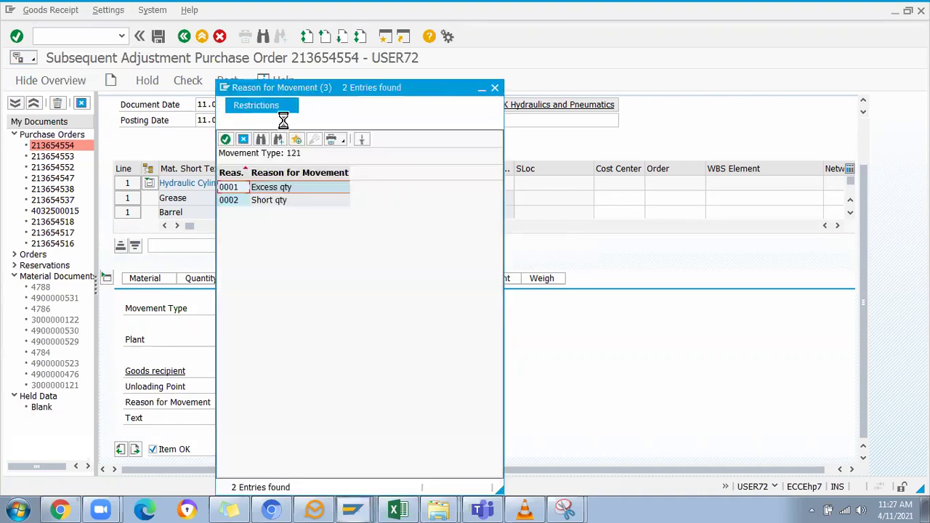
{"action": "left_click", "coordinate": [495, 87]}
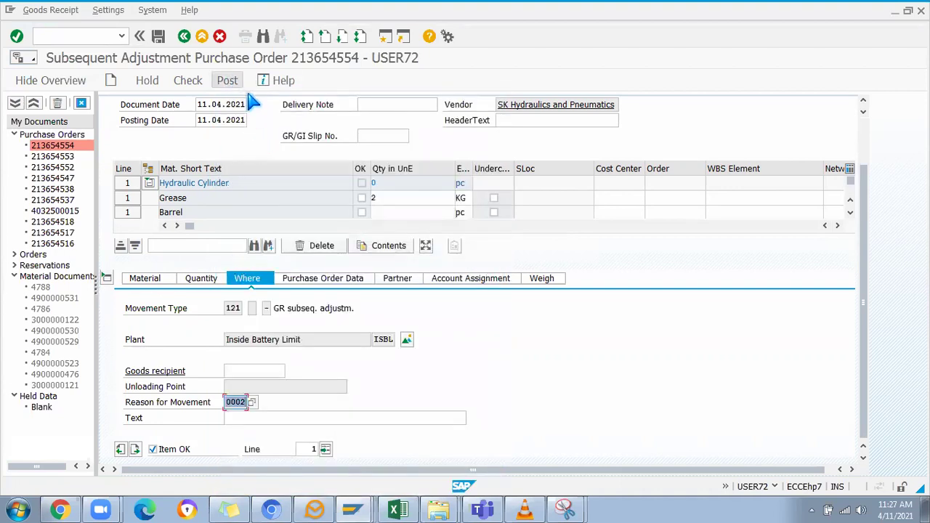
{"action": "left_click", "coordinate": [196, 84]}
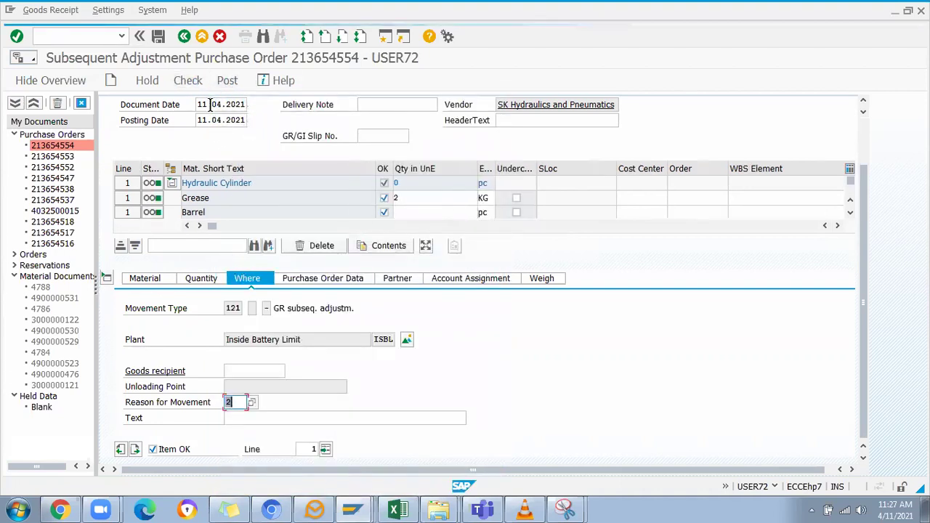
{"action": "left_click", "coordinate": [227, 83]}
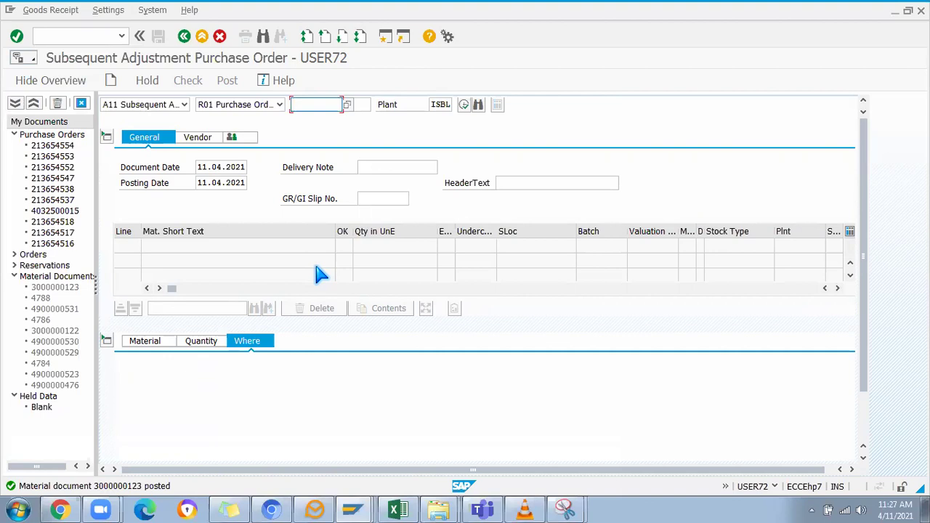
Step: Switch back to the Grease stock overview and refresh its stock figures
{"action": "key", "text": "alt+Tab"}
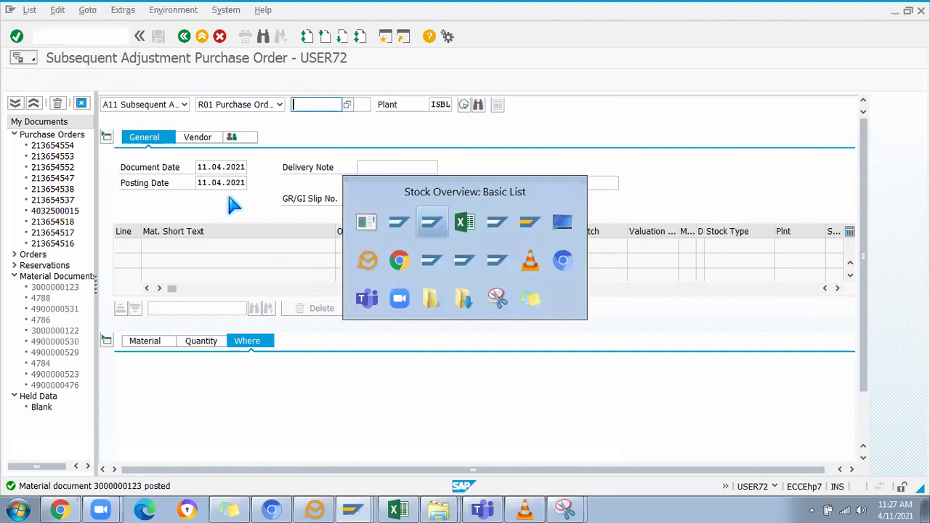
{"action": "left_click", "coordinate": [42, 80]}
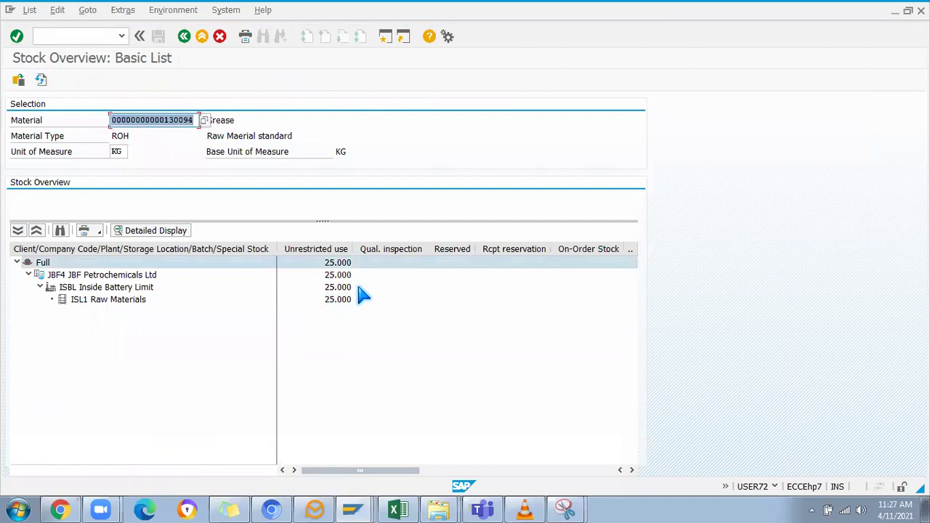
Step: Open the Material Document List and run it for Grease in plant ISBL, storage location ISL1, with the prefilled vendor
{"action": "left_click", "coordinate": [43, 35]}
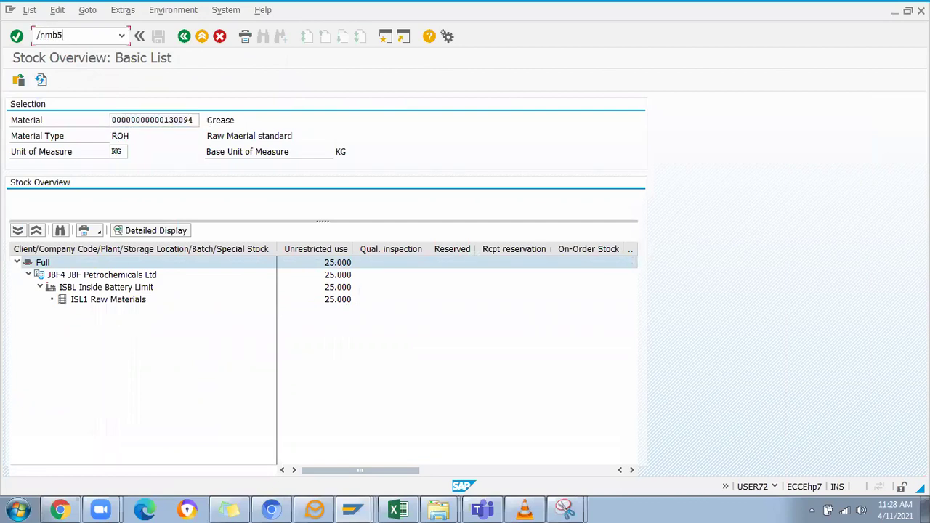
{"action": "key", "text": "Return"}
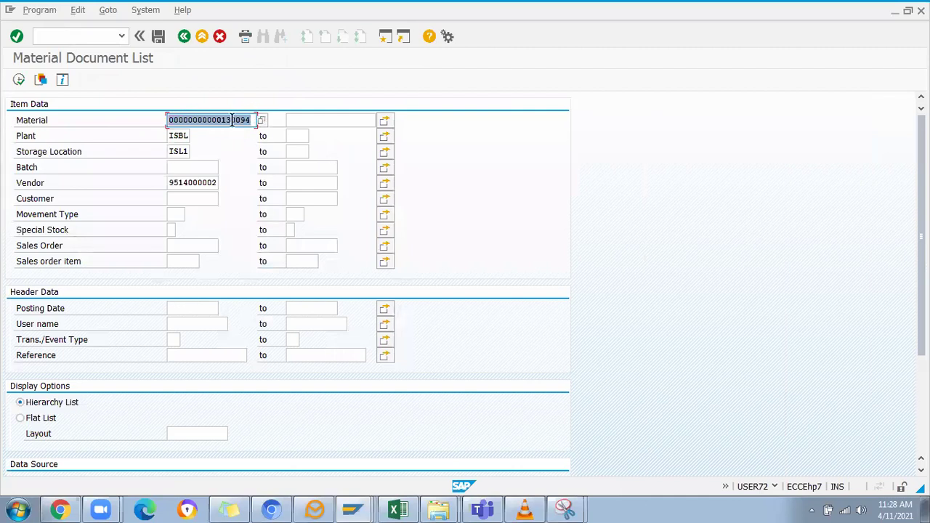
{"action": "left_click", "coordinate": [184, 186]}
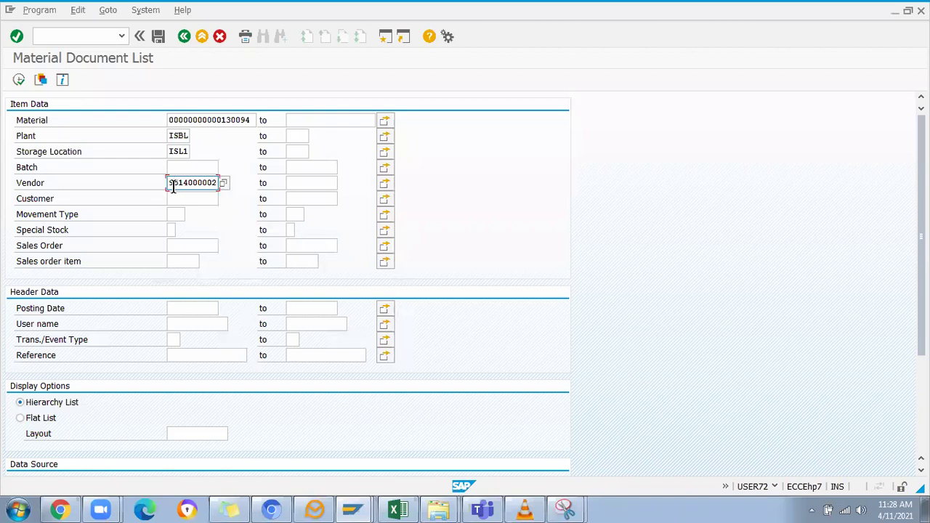
{"action": "left_click", "coordinate": [19, 79]}
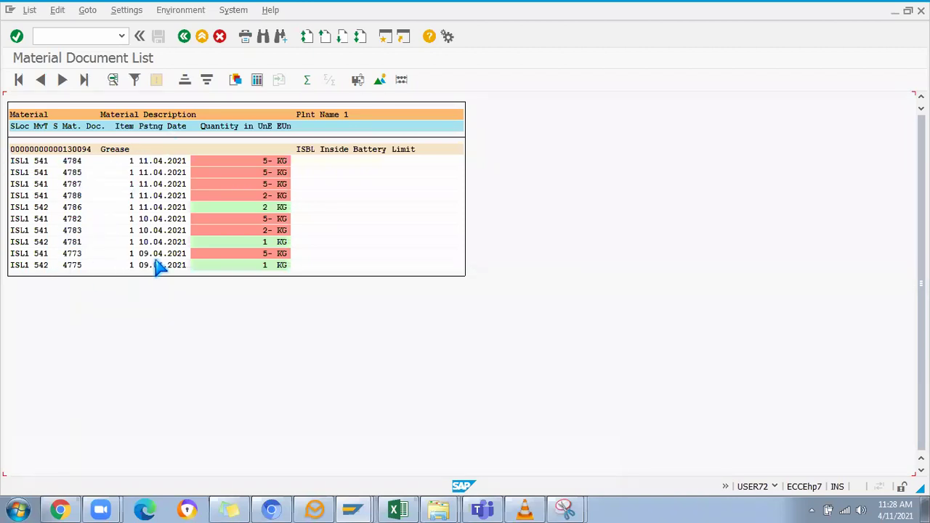
{"action": "left_click", "coordinate": [237, 266]}
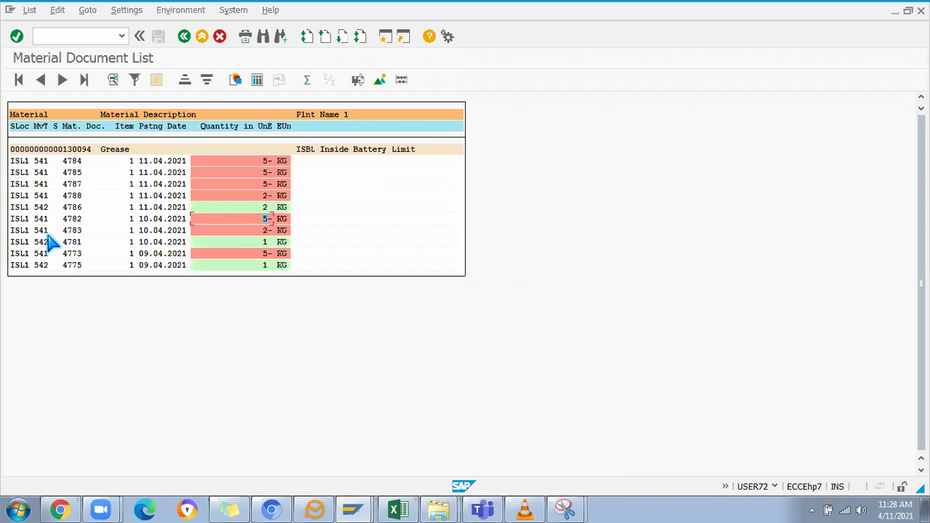
Step: Return to stock overview MMBE, clear the storage location, and run it for Grease, material 130094, in plant ISBL
{"action": "left_click", "coordinate": [185, 39]}
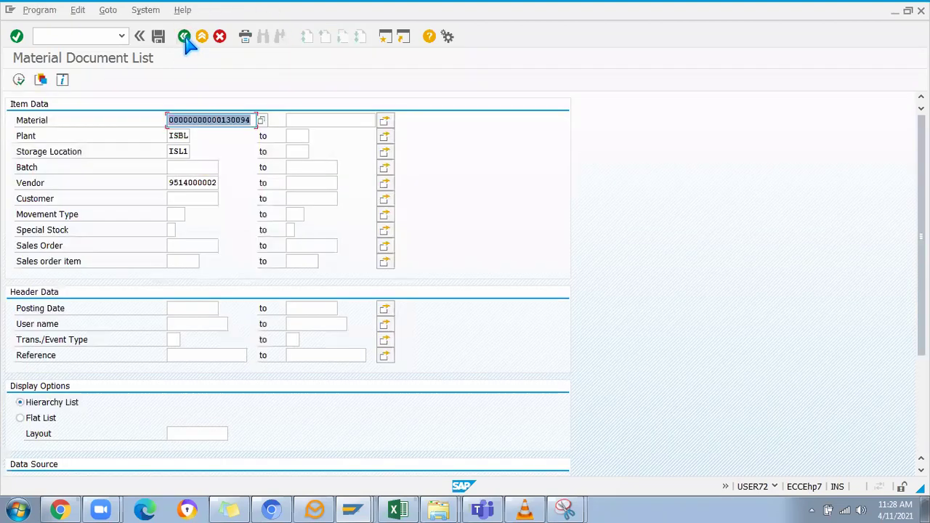
{"action": "left_click", "coordinate": [227, 120]}
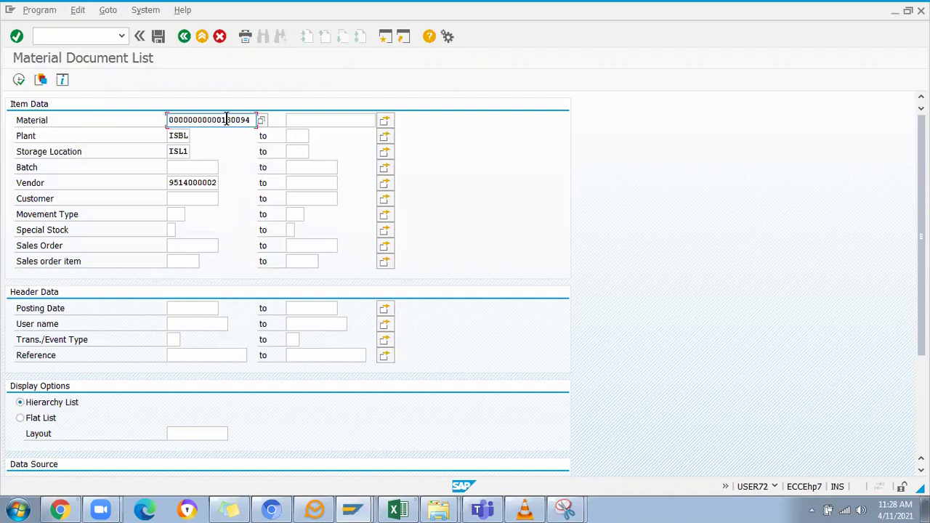
{"action": "left_click_drag", "start_coordinate": [222, 120], "coordinate": [269, 119]}
{"action": "left_click", "coordinate": [66, 34]}
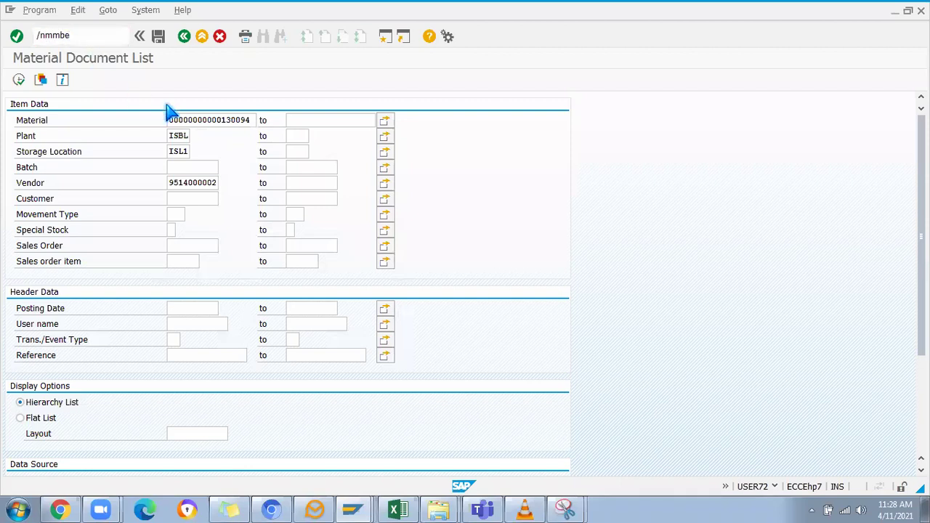
{"action": "key", "text": "Return"}
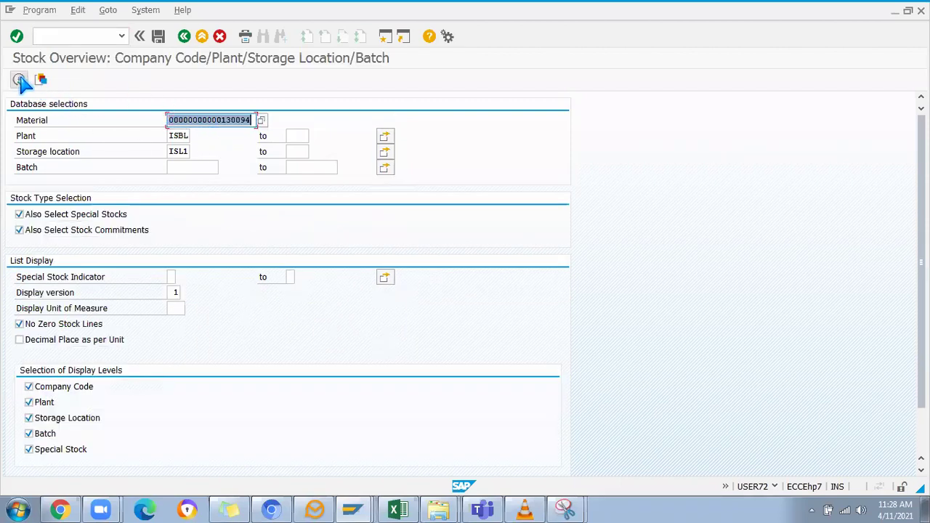
{"action": "left_click", "coordinate": [173, 153]}
{"action": "left_click_drag", "start_coordinate": [173, 152], "coordinate": [208, 178]}
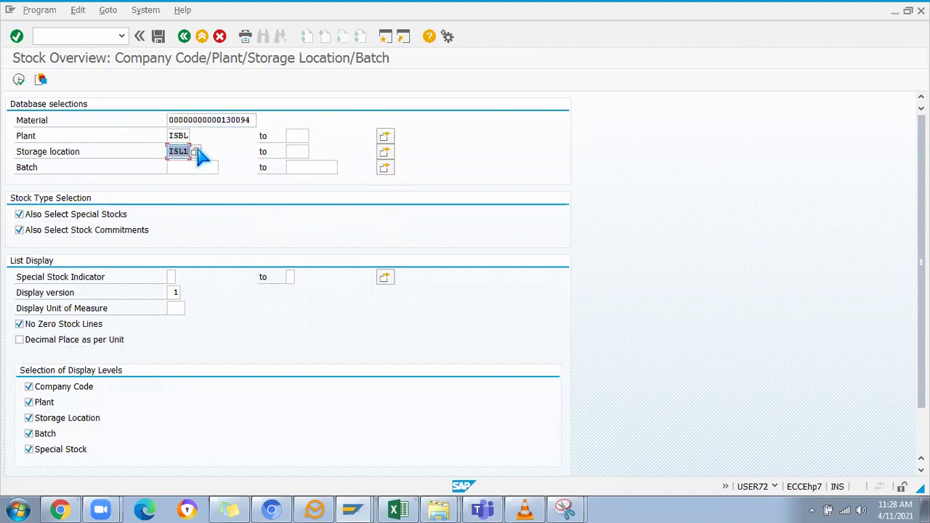
{"action": "key", "text": "BackSpace"}
{"action": "left_click", "coordinate": [19, 80]}
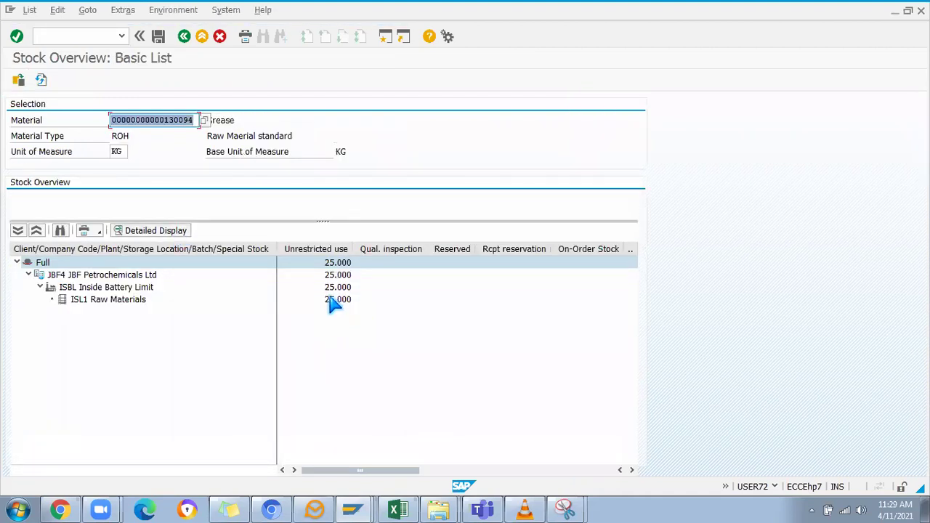
Step: Display the Grease material documents for plant ISBL from the stock overview and examine the movement type 543 entries
{"action": "right_click", "coordinate": [333, 293]}
{"action": "left_click", "coordinate": [404, 190]}
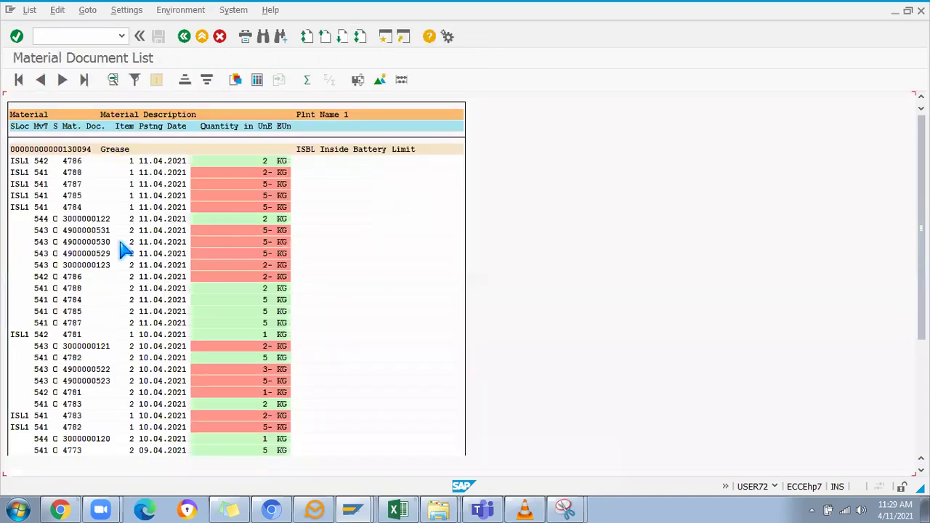
{"action": "left_click", "coordinate": [41, 231]}
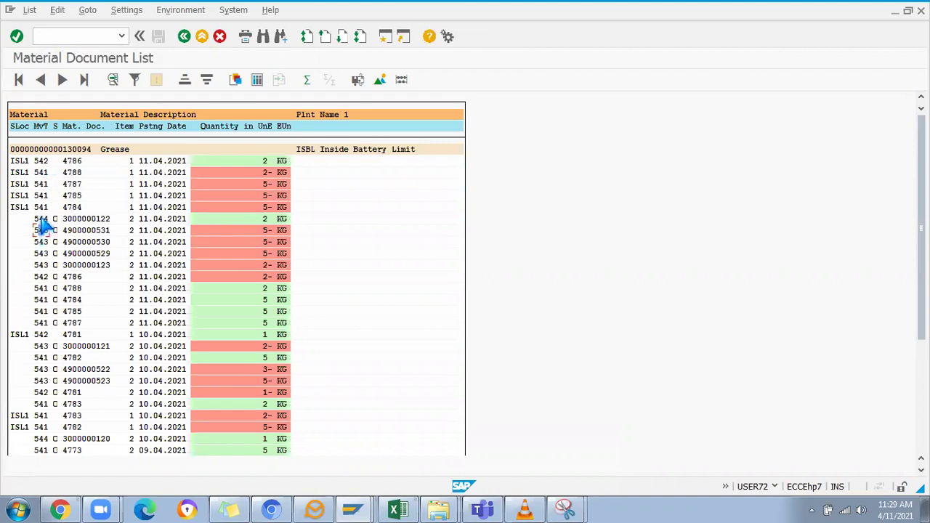
Step: Examine the movement type 544, 543 and 541 entries and their quantities in the Grease material document list
{"action": "left_click", "coordinate": [238, 220]}
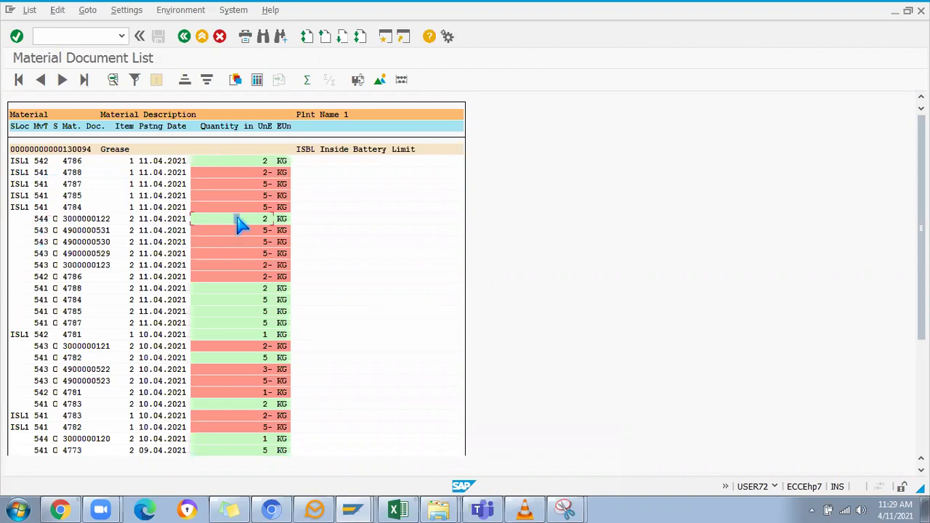
{"action": "left_click", "coordinate": [41, 231]}
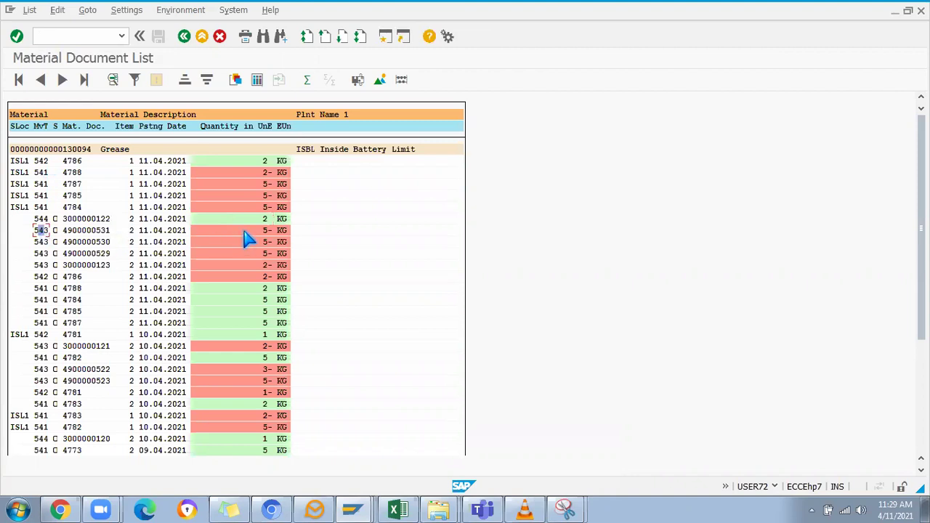
{"action": "left_click", "coordinate": [41, 242]}
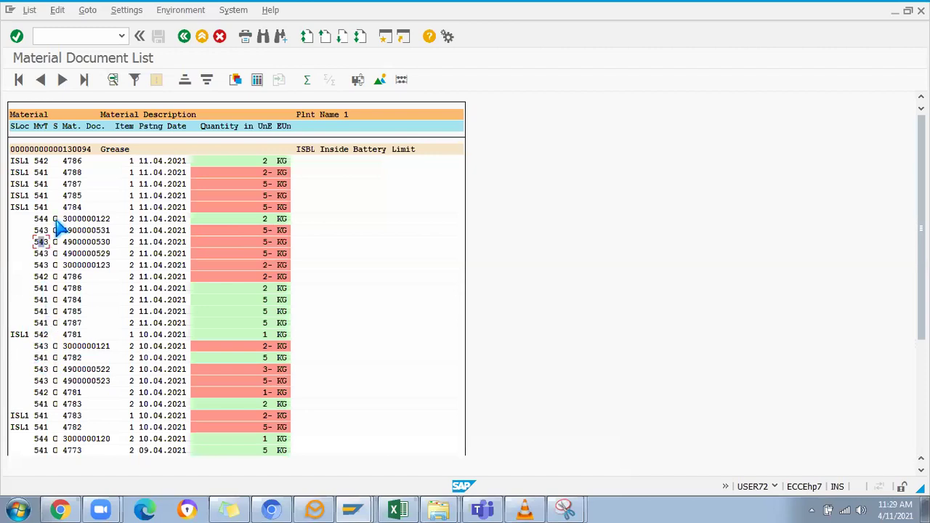
{"action": "left_click", "coordinate": [42, 173]}
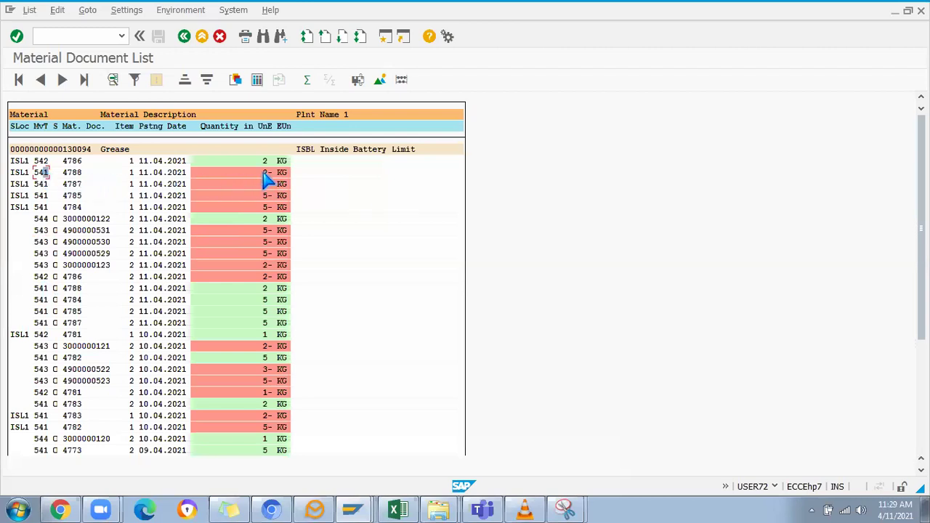
Step: Open material document 4788, review its material, quantity and transfer posting details, and return to the document list
{"action": "double_click", "coordinate": [267, 242]}
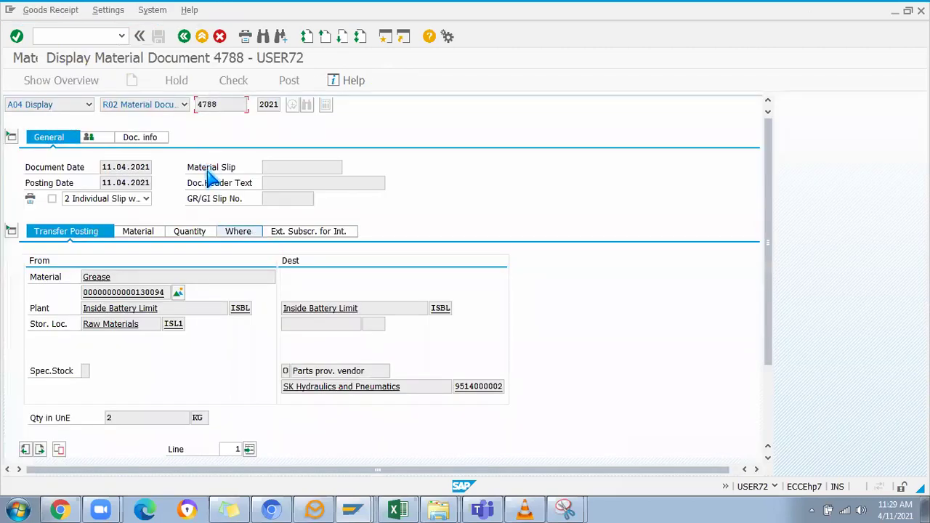
{"action": "left_click", "coordinate": [125, 237]}
{"action": "left_click", "coordinate": [70, 237]}
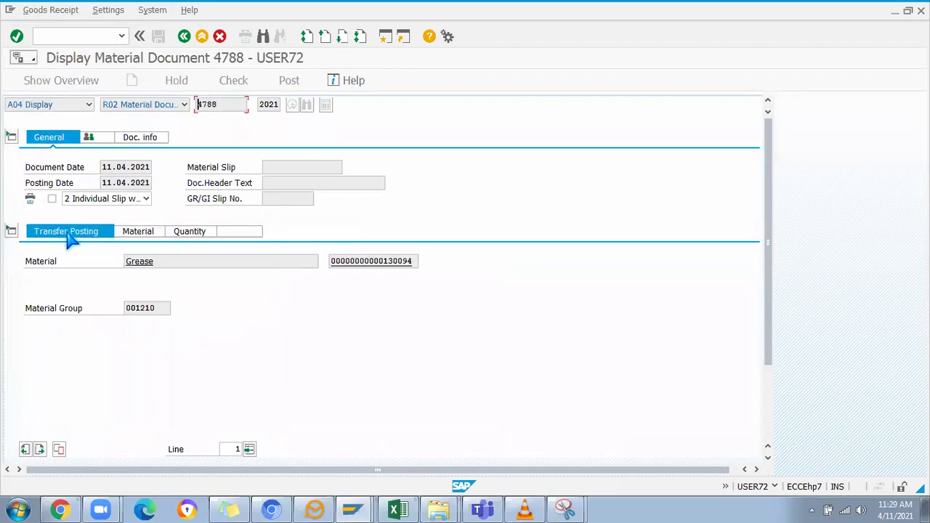
{"action": "left_click", "coordinate": [197, 232]}
{"action": "left_click", "coordinate": [64, 234]}
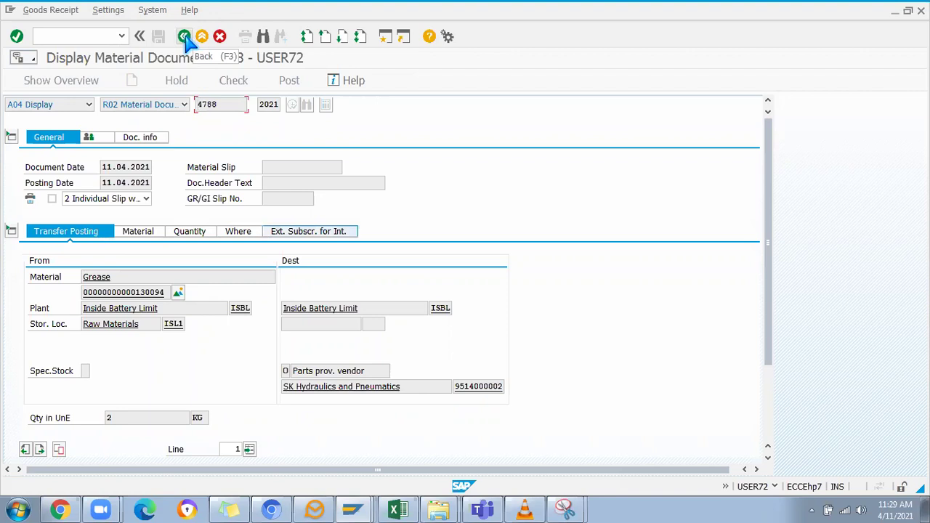
{"action": "left_click", "coordinate": [185, 36]}
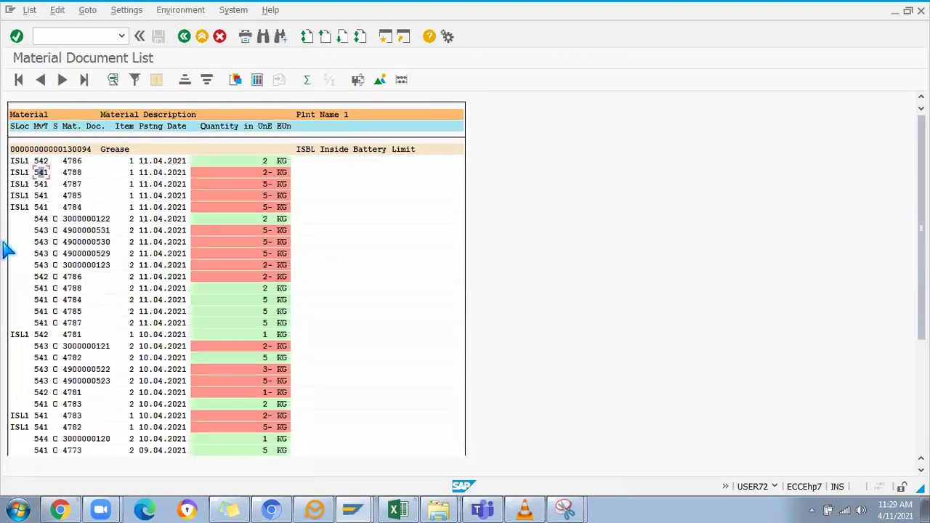
{"action": "double_click", "coordinate": [39, 219]}
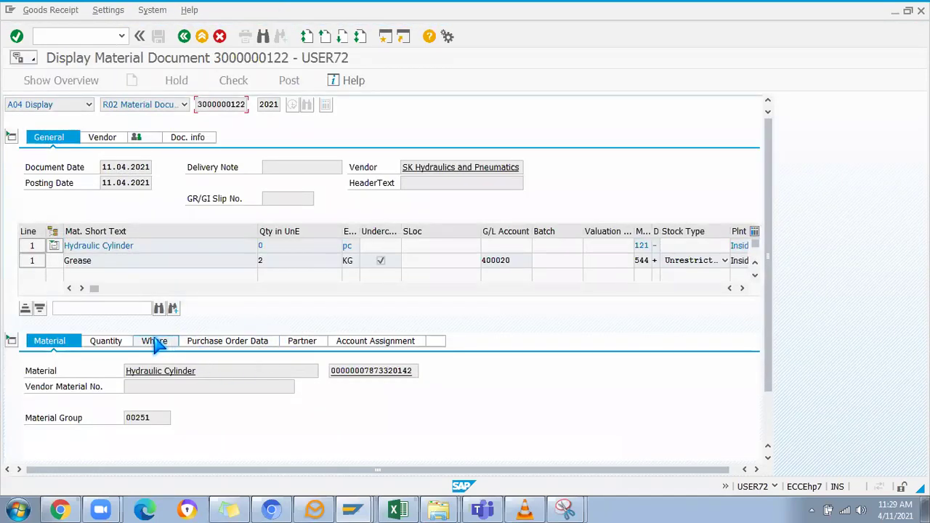
{"action": "left_click", "coordinate": [154, 343]}
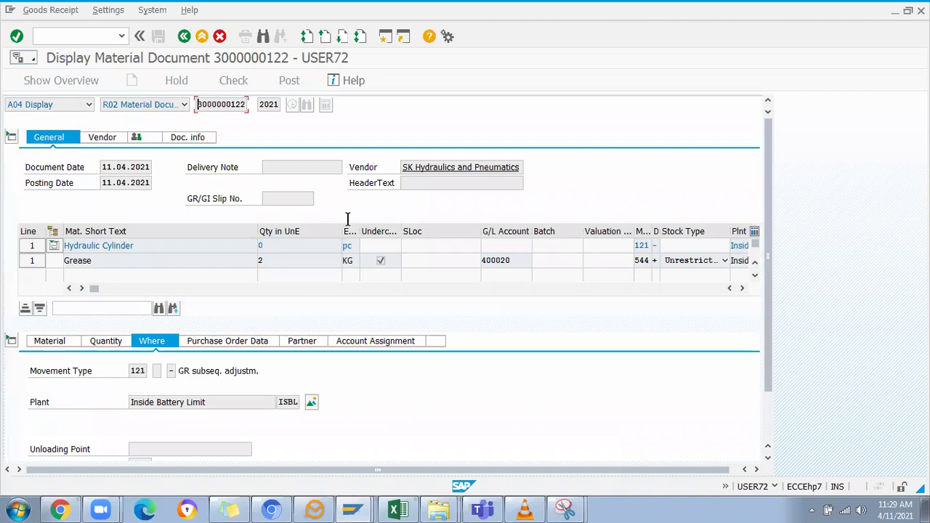
Step: Look through the possible movement types for the Grease line, examine the entries around 543 O, and close the list
{"action": "left_click", "coordinate": [655, 261]}
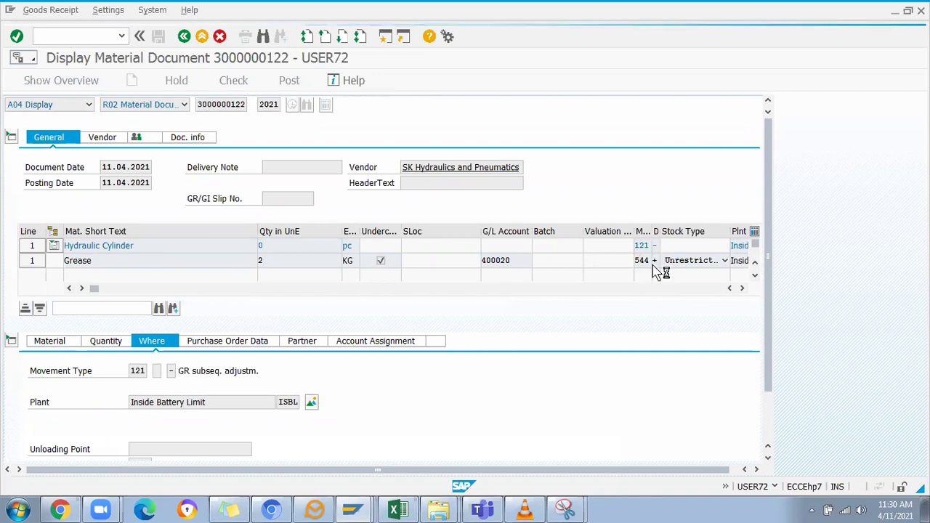
{"action": "scroll", "coordinate": [240, 339], "scroll_direction": "down", "scroll_amount": 20}
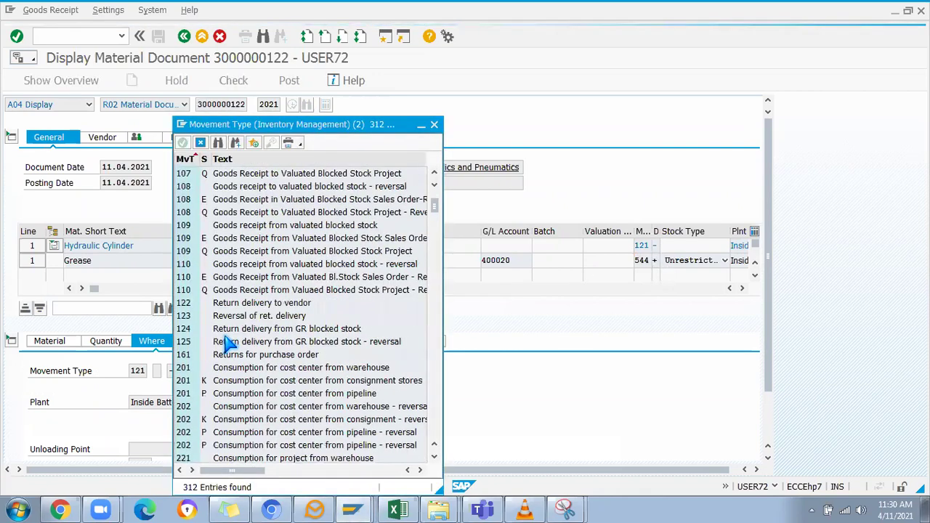
{"action": "scroll", "coordinate": [245, 336], "scroll_direction": "down", "scroll_amount": 20}
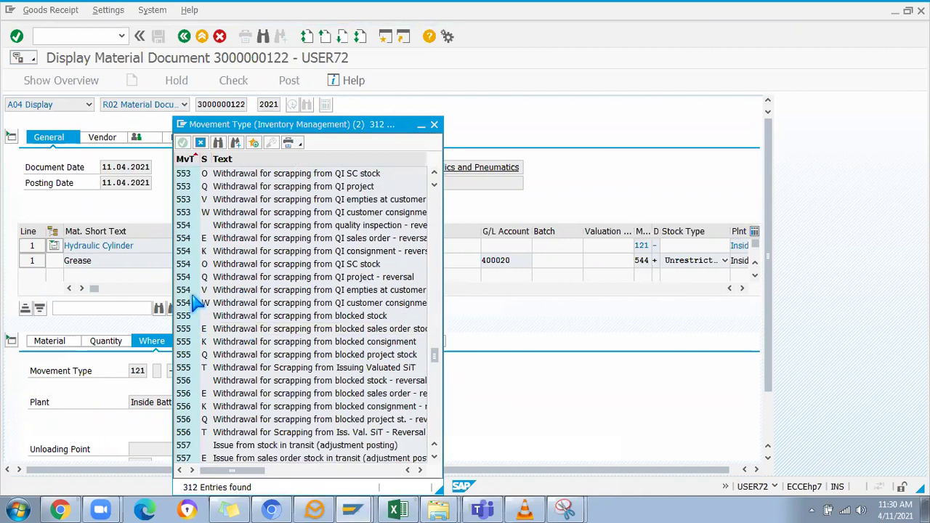
{"action": "left_click", "coordinate": [184, 230]}
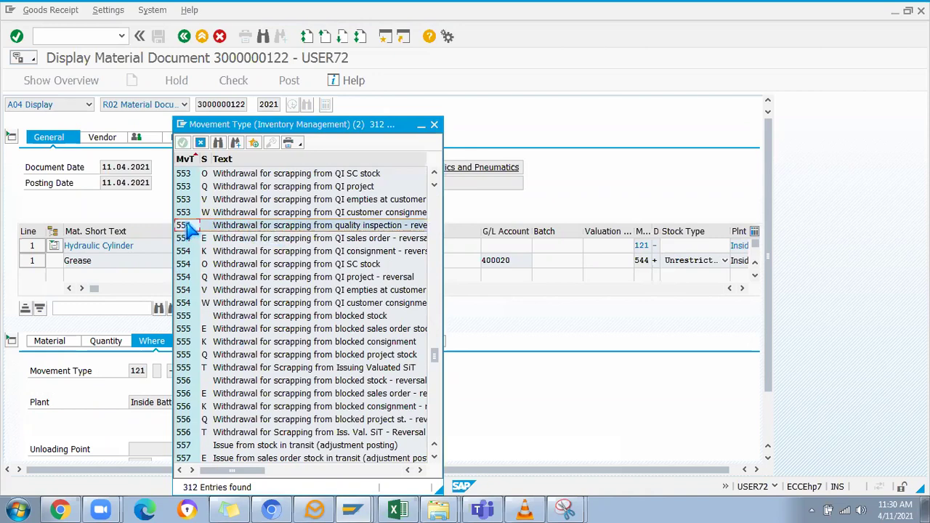
{"action": "scroll", "coordinate": [187, 246], "scroll_direction": "up", "scroll_amount": 5}
{"action": "scroll", "coordinate": [187, 251], "scroll_direction": "up", "scroll_amount": 6}
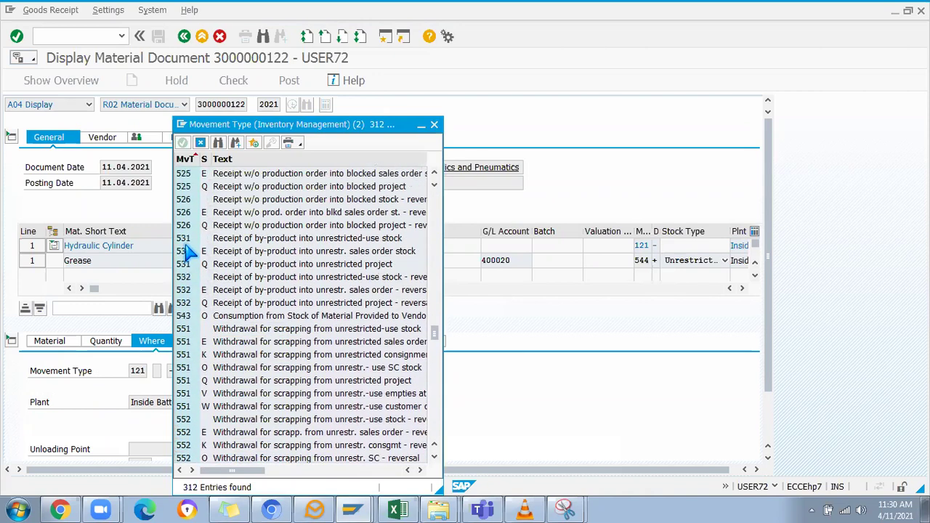
{"action": "scroll", "coordinate": [189, 305], "scroll_direction": "down", "scroll_amount": 2}
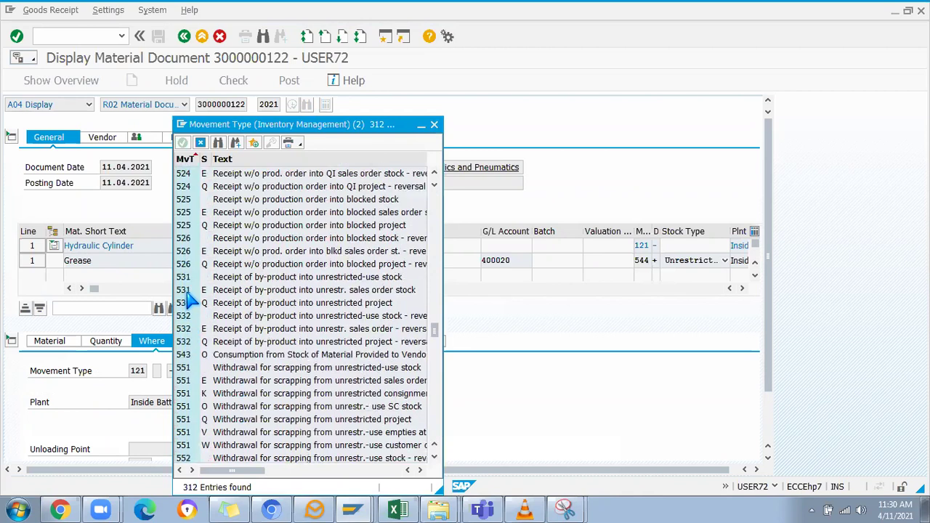
{"action": "scroll", "coordinate": [187, 298], "scroll_direction": "up", "scroll_amount": 2}
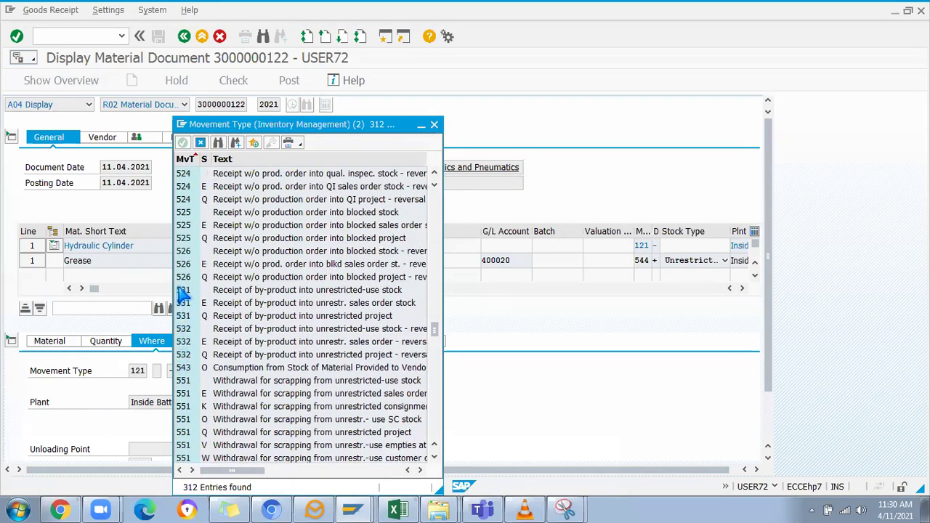
{"action": "left_click", "coordinate": [187, 371]}
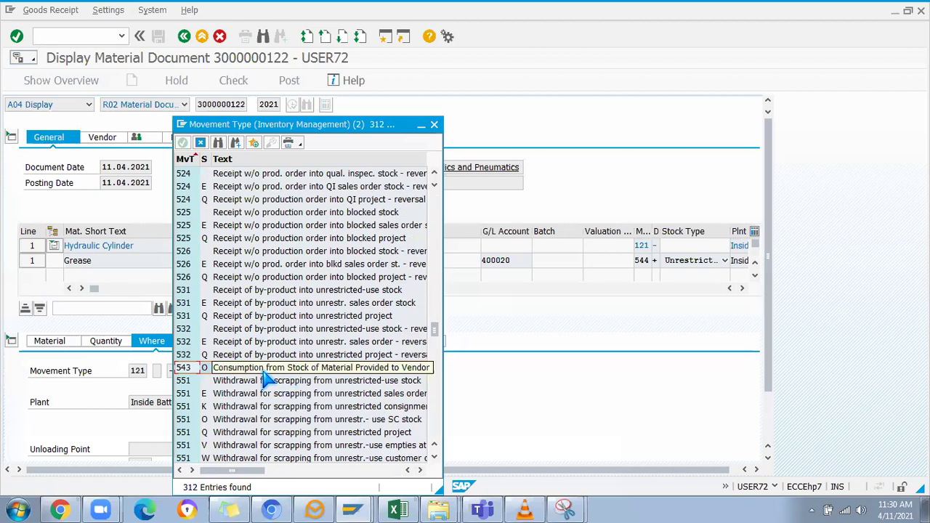
{"action": "scroll", "coordinate": [202, 377], "scroll_direction": "down", "scroll_amount": 1}
{"action": "scroll", "coordinate": [202, 377], "scroll_direction": "down", "scroll_amount": 2}
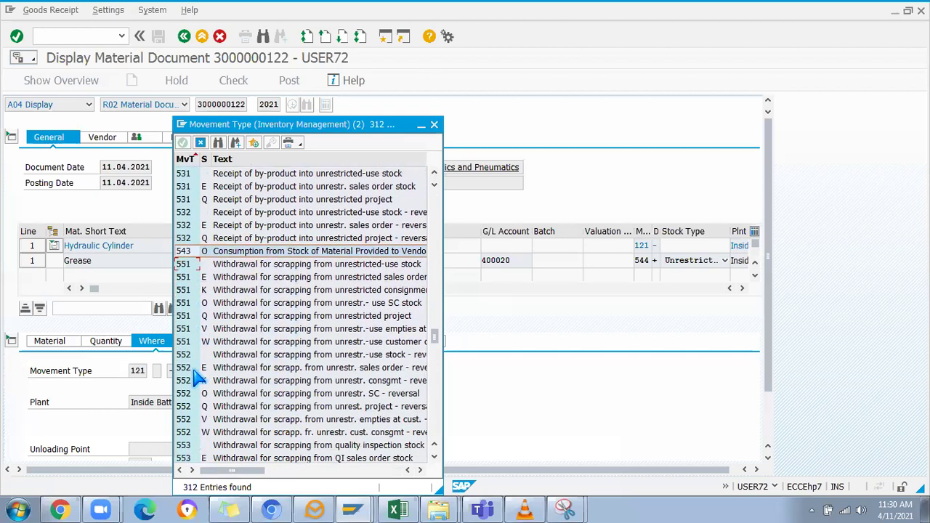
{"action": "scroll", "coordinate": [201, 377], "scroll_direction": "up", "scroll_amount": 2}
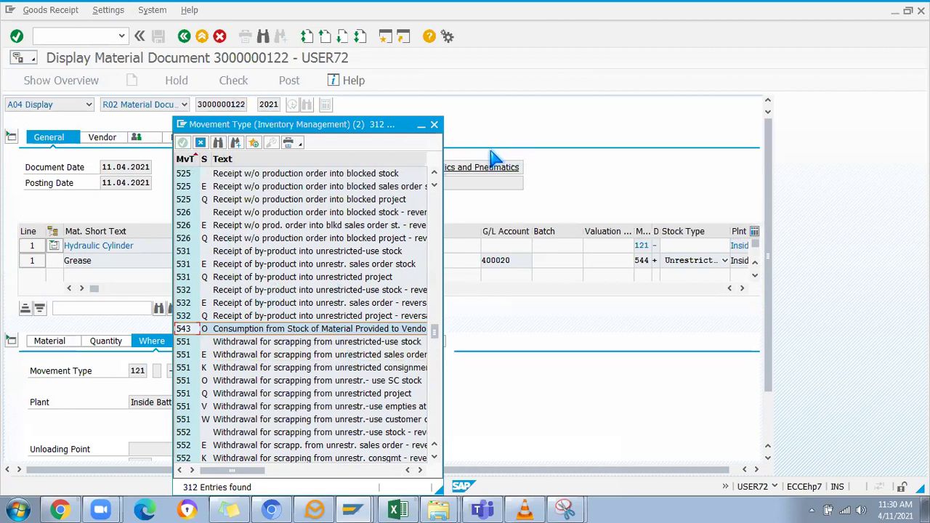
{"action": "left_click", "coordinate": [434, 125]}
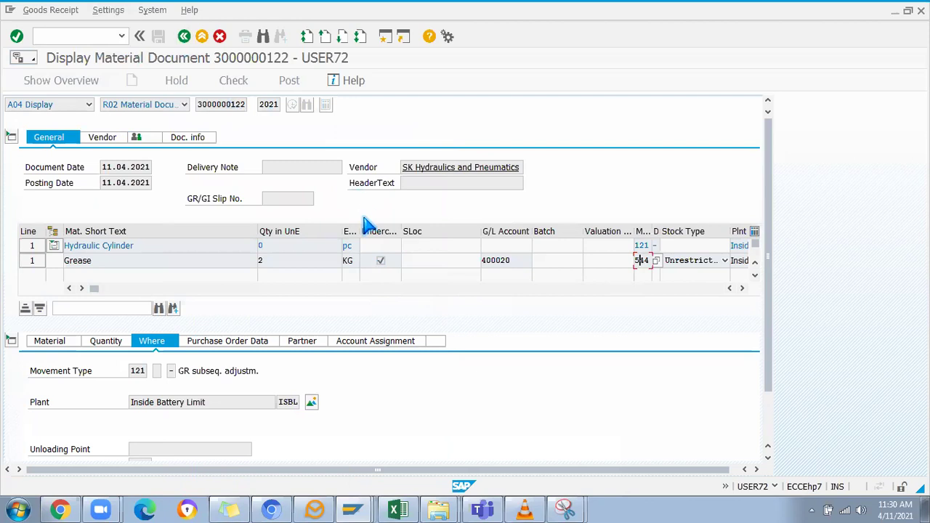
Step: Check the underconsumption indicator on the Grease line and return to the material document list
{"action": "left_click", "coordinate": [380, 260]}
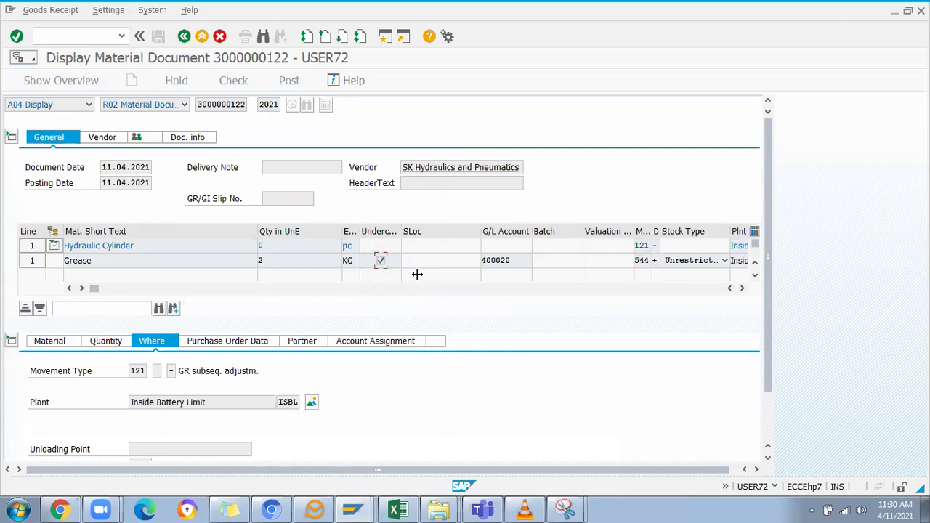
{"action": "left_click", "coordinate": [184, 37]}
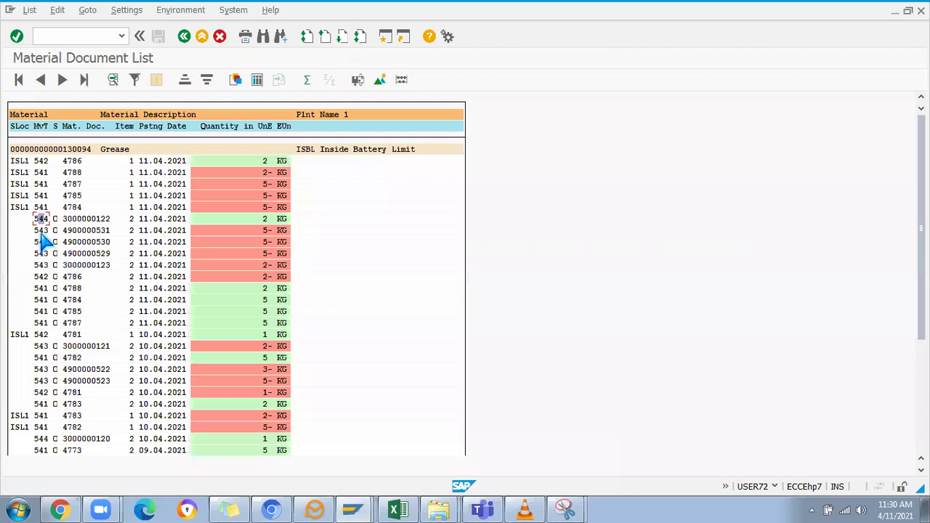
Step: Open material document 4786 from its movement type 542 entry, view its transfer posting and material details, and return to the list
{"action": "double_click", "coordinate": [42, 165]}
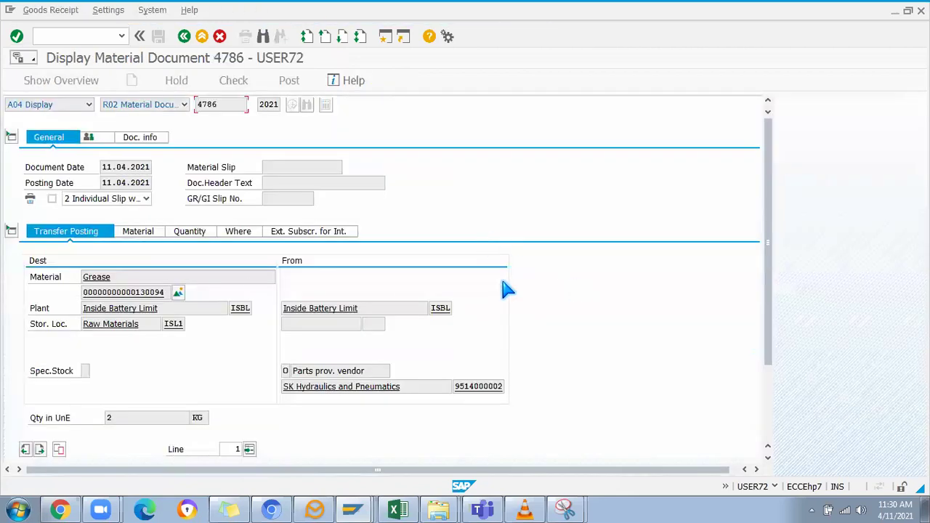
{"action": "left_click", "coordinate": [145, 233]}
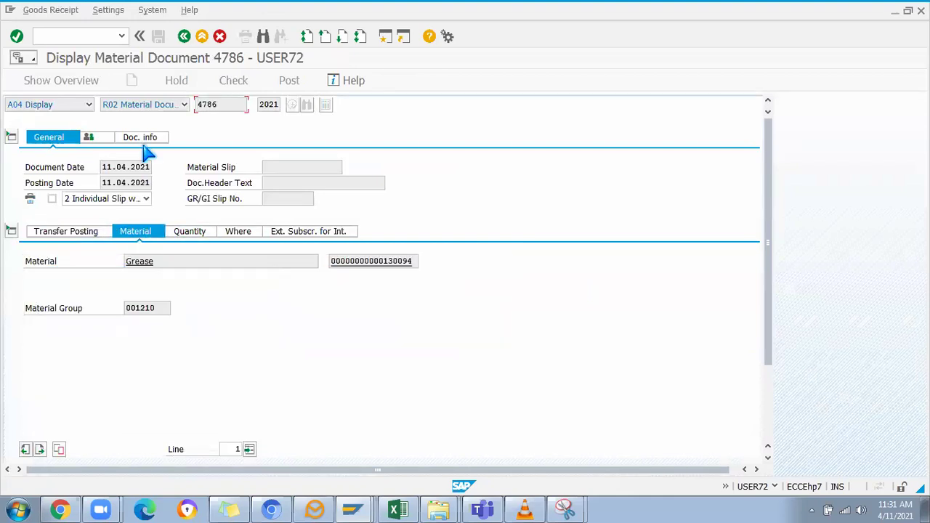
{"action": "left_click", "coordinate": [184, 36]}
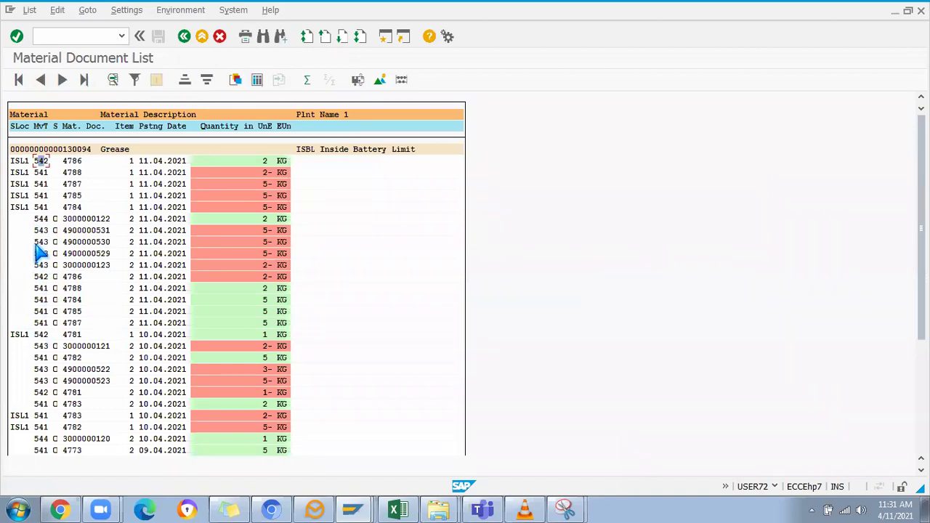
Step: Open material document 4788 from its movement type 541 O entry
{"action": "double_click", "coordinate": [40, 288]}
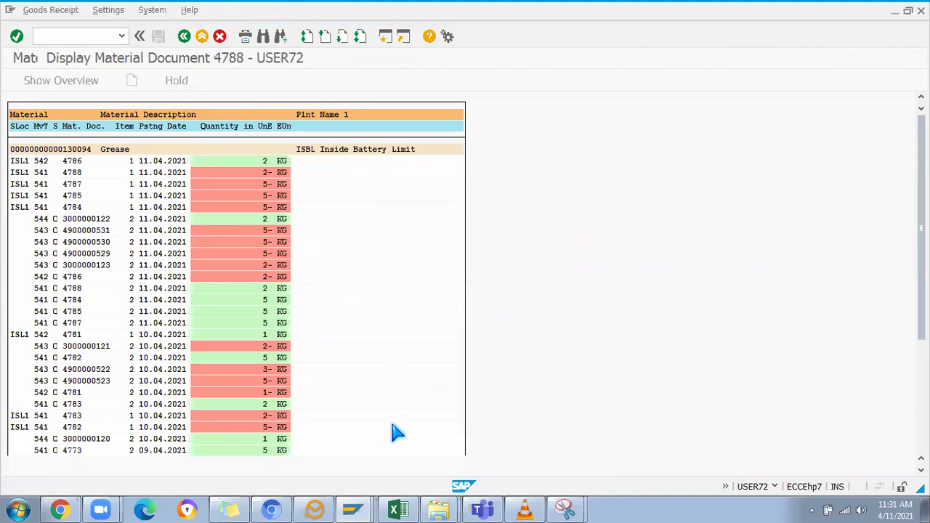